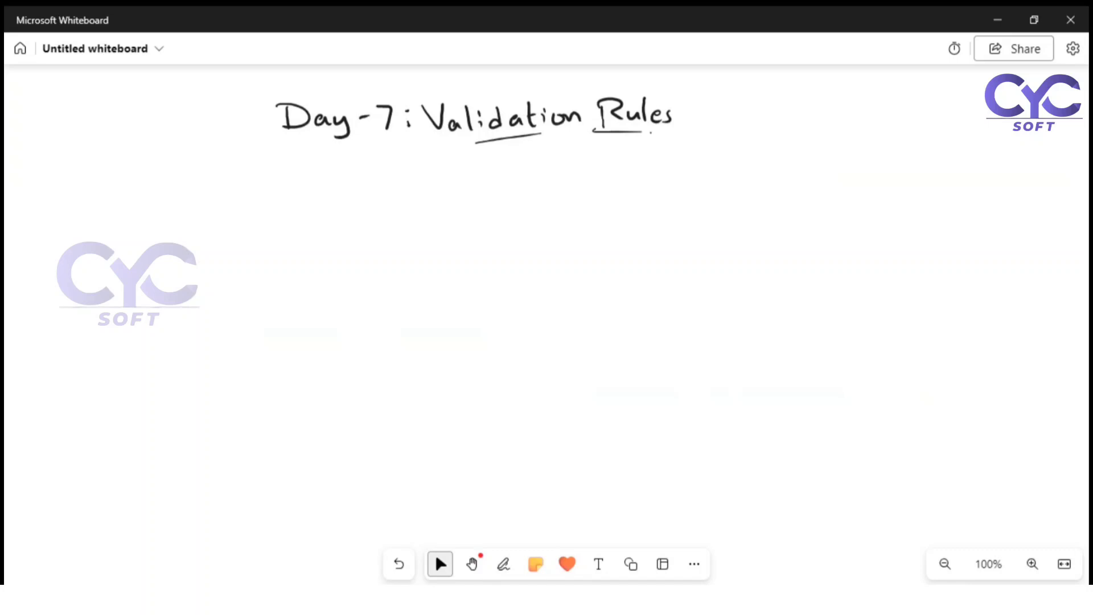
Step: Underline "Val" in the title and handwrite "Checking the data before saving into DB" beneath it
mouse_move(564, 599)
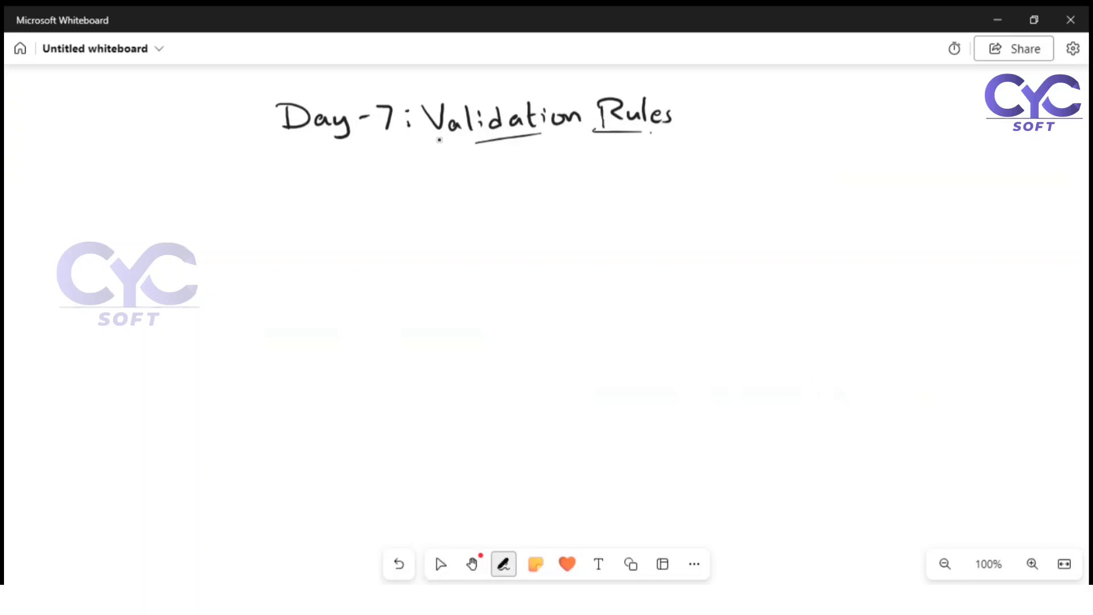
drag(438, 137, 474, 141)
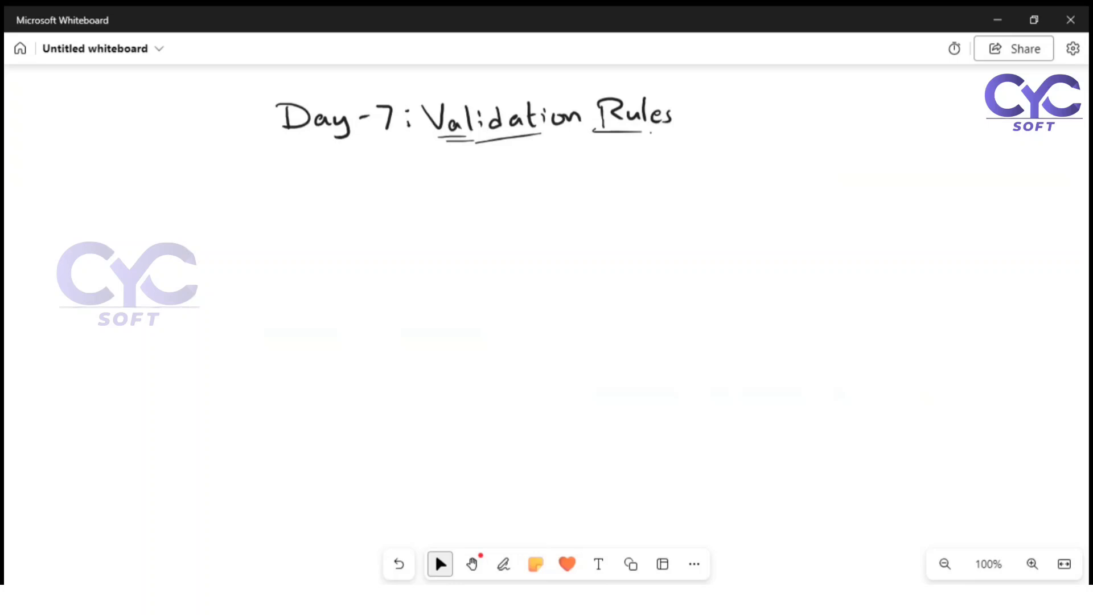
mouse_move(210, 171)
mouse_down()
mouse_move(196, 175)
mouse_move(209, 189)
mouse_up()
click(220, 186)
mouse_move(220, 166)
mouse_down()
mouse_move(220, 181)
mouse_move(259, 190)
mouse_move(362, 170)
mouse_move(373, 187)
mouse_move(418, 175)
mouse_move(421, 190)
mouse_move(450, 171)
mouse_move(473, 188)
mouse_up()
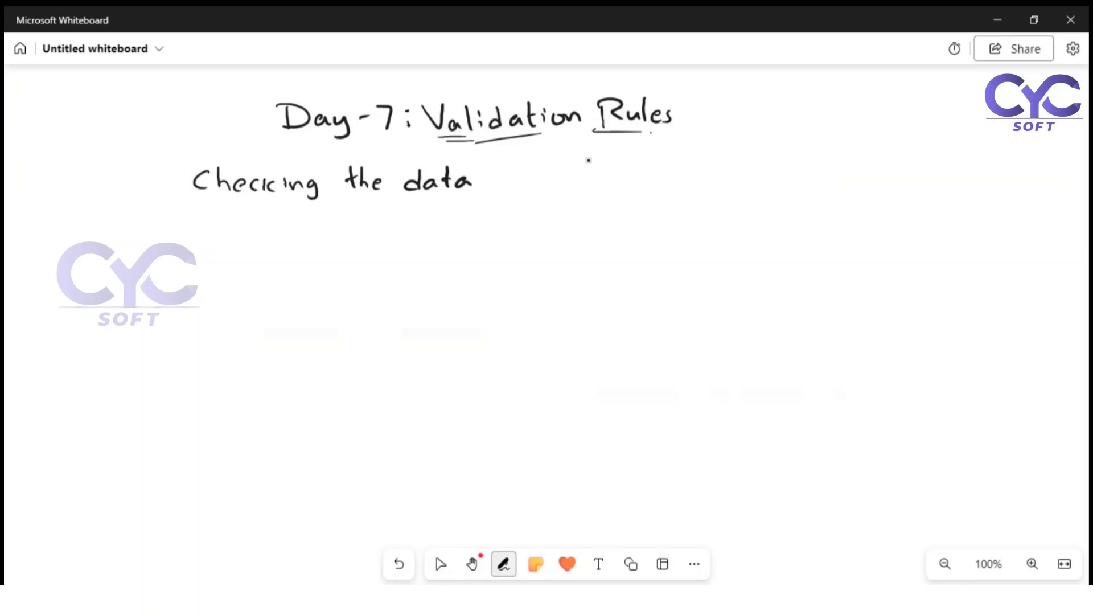
mouse_move(530, 169)
mouse_down()
mouse_move(550, 188)
mouse_move(726, 177)
mouse_move(722, 197)
mouse_move(786, 171)
mouse_move(854, 171)
mouse_move(855, 183)
mouse_up()
drag(853, 166, 857, 185)
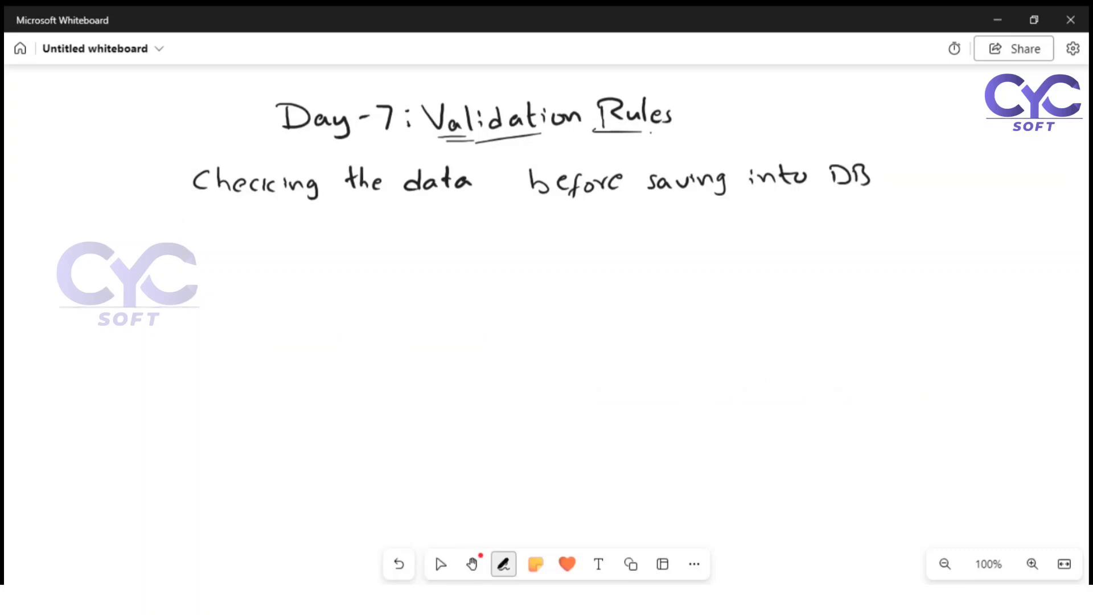
Step: Handwrite the bullet "- maintain the accuracy" under the first note line, toggling between Select and Pen afterwards
drag(175, 220, 240, 227)
mouse_move(261, 225)
mouse_down()
mouse_move(297, 214)
mouse_move(333, 233)
mouse_move(409, 237)
mouse_up()
click(268, 224)
click(269, 230)
drag(400, 223, 458, 237)
mouse_move(498, 223)
mouse_down()
mouse_move(490, 230)
mouse_move(502, 234)
mouse_up()
mouse_move(516, 223)
mouse_down()
mouse_move(509, 234)
mouse_move(544, 235)
mouse_up()
mouse_move(549, 234)
mouse_down()
mouse_move(560, 225)
mouse_move(607, 240)
mouse_up()
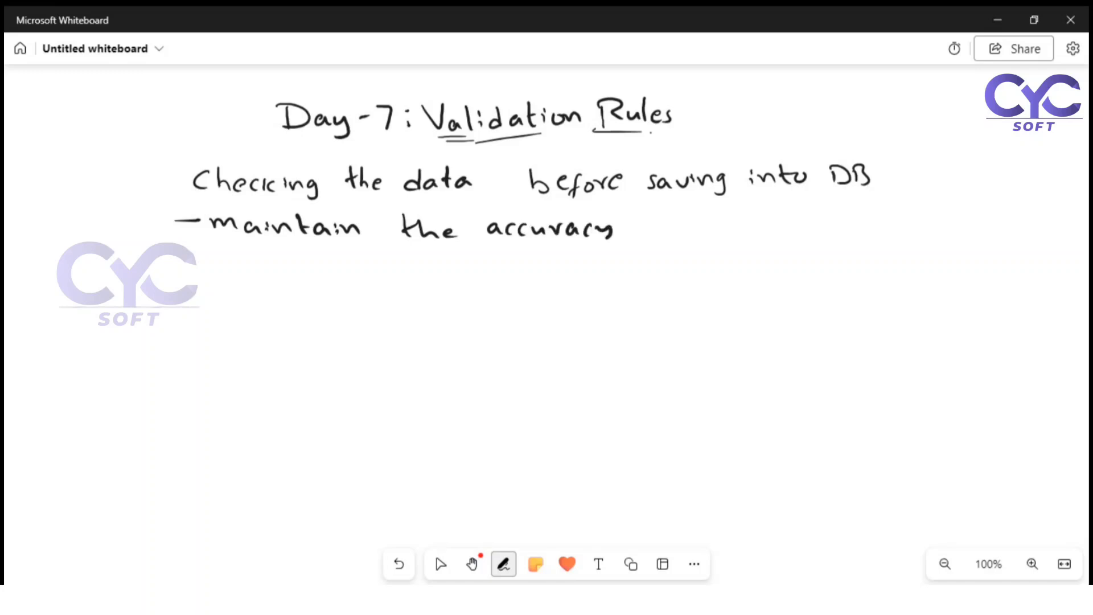
click(441, 563)
click(440, 564)
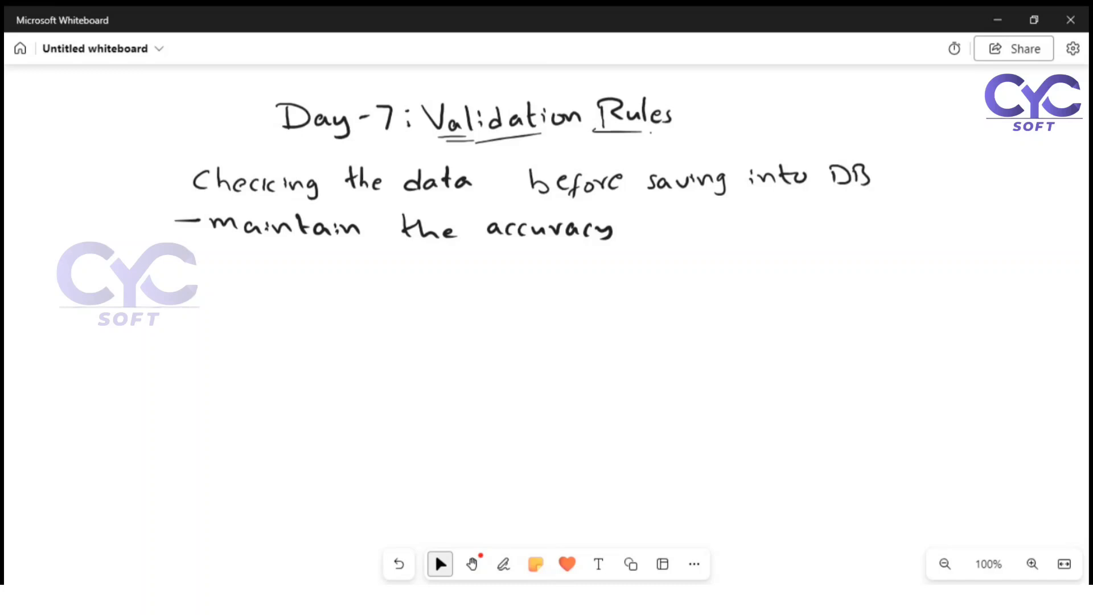
click(503, 563)
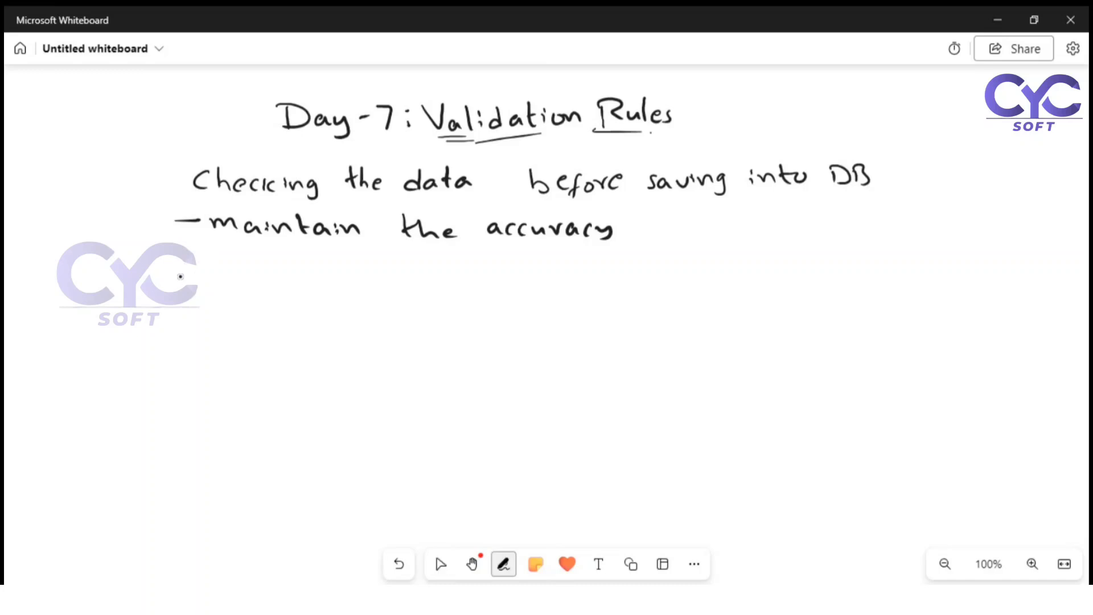
Step: Draw a dash and handwrite "VR always firing before" as a new bullet
mouse_move(179, 278)
mouse_down()
mouse_move(258, 273)
mouse_move(275, 295)
mouse_move(338, 294)
mouse_up()
drag(344, 275, 346, 291)
drag(354, 283, 376, 283)
drag(385, 287, 395, 294)
mouse_move(389, 288)
mouse_down()
mouse_move(404, 295)
mouse_move(393, 307)
mouse_move(401, 299)
mouse_up()
mouse_move(469, 292)
mouse_down()
mouse_move(488, 273)
mouse_move(474, 302)
mouse_up()
mouse_move(469, 288)
mouse_down()
mouse_move(488, 285)
mouse_move(493, 297)
mouse_up()
drag(498, 298, 510, 287)
drag(515, 287, 543, 296)
drag(556, 290, 550, 308)
mouse_move(587, 282)
mouse_down()
mouse_move(591, 295)
mouse_move(602, 292)
mouse_up()
drag(606, 289, 615, 291)
mouse_move(623, 285)
mouse_down()
mouse_move(619, 305)
mouse_move(621, 295)
mouse_up()
mouse_move(634, 289)
mouse_down()
mouse_move(639, 300)
mouse_move(653, 289)
mouse_move(706, 296)
mouse_up()
Step: Finish the bullet with "insert & before update" and switch to the Select tool
drag(708, 291, 724, 295)
mouse_move(733, 286)
mouse_down()
mouse_move(730, 295)
mouse_move(775, 295)
mouse_up()
drag(768, 284, 807, 301)
mouse_move(603, 328)
mouse_down()
mouse_move(606, 350)
mouse_move(619, 354)
mouse_up()
mouse_move(624, 348)
mouse_down()
mouse_move(638, 365)
mouse_move(649, 349)
mouse_up()
mouse_move(663, 346)
mouse_down()
mouse_move(656, 354)
mouse_move(698, 340)
mouse_move(758, 356)
mouse_move(769, 344)
mouse_up()
mouse_move(784, 333)
mouse_down()
mouse_move(776, 349)
mouse_move(821, 349)
mouse_move(827, 336)
mouse_up()
drag(830, 341, 840, 344)
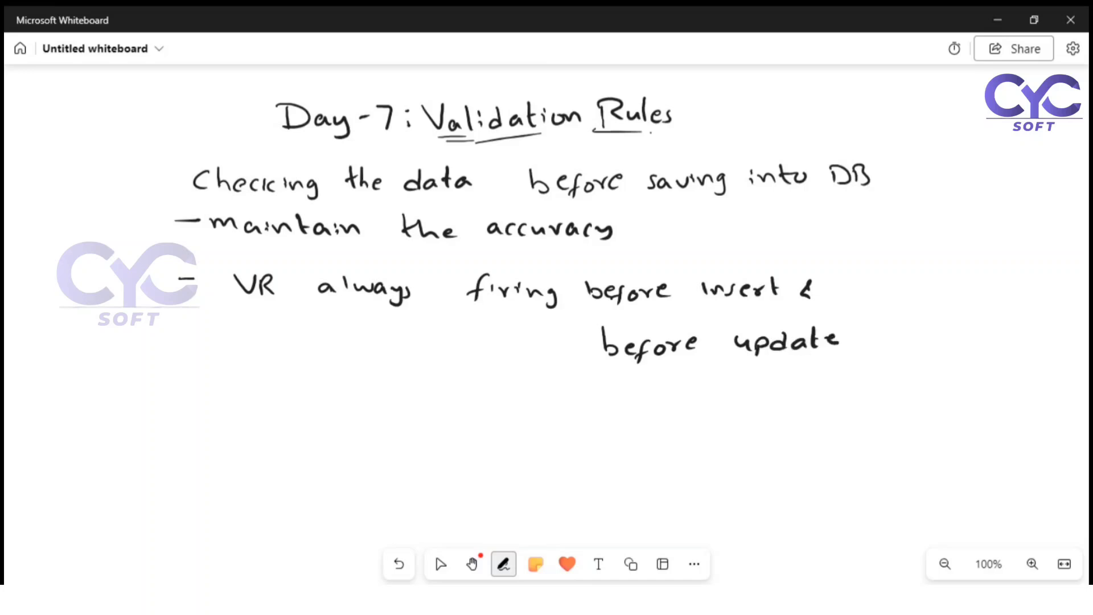
click(440, 564)
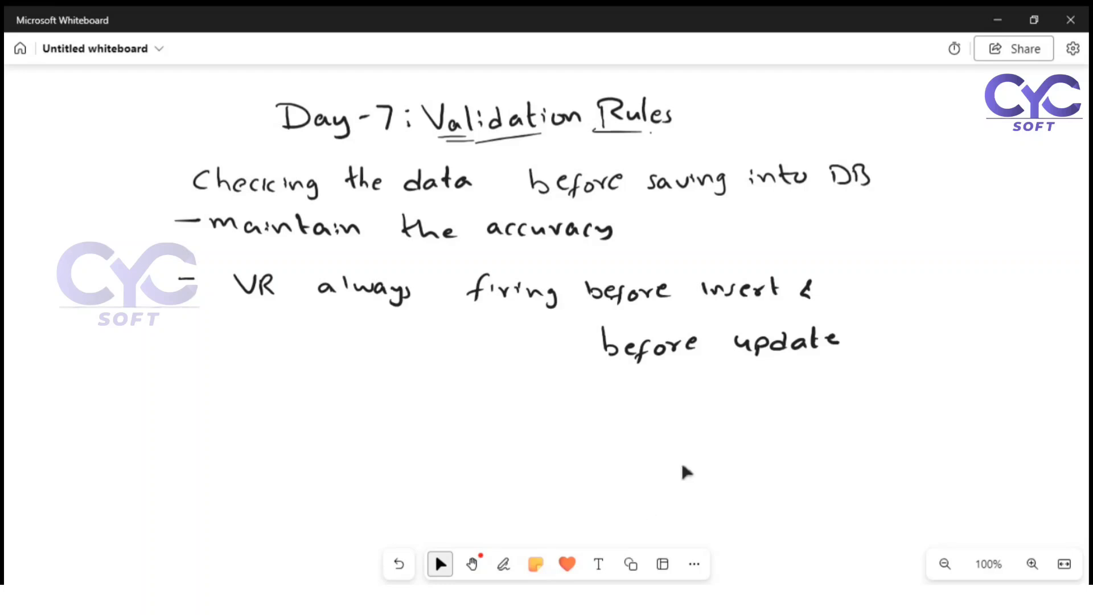
Step: Find Accounts through an App Launcher search for "acc" and open Burlington Textiles Corp of America's Details
key(alt+Tab)
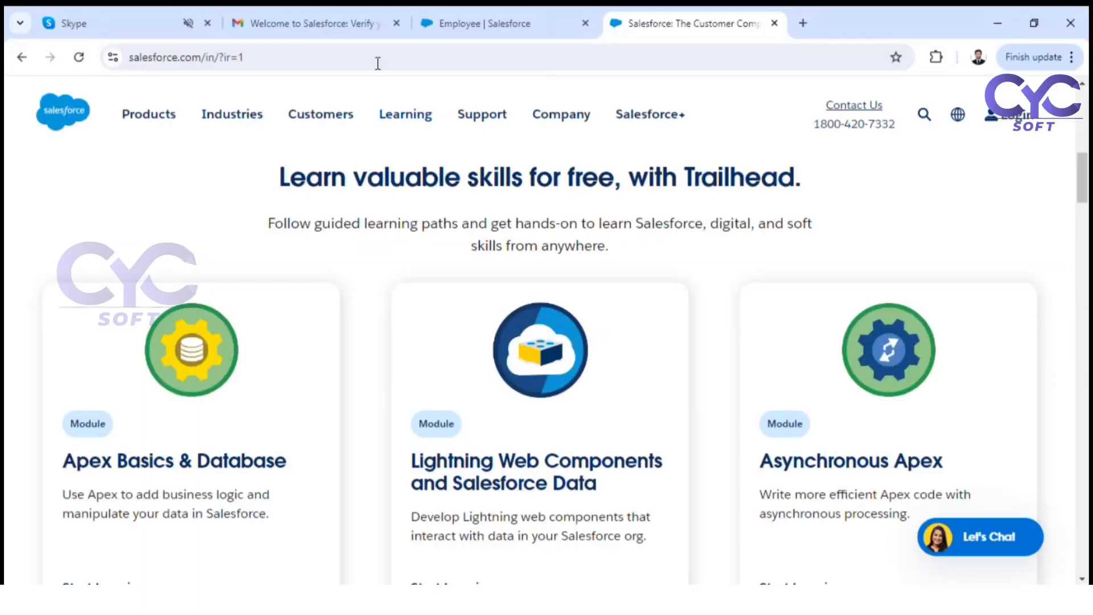
click(470, 21)
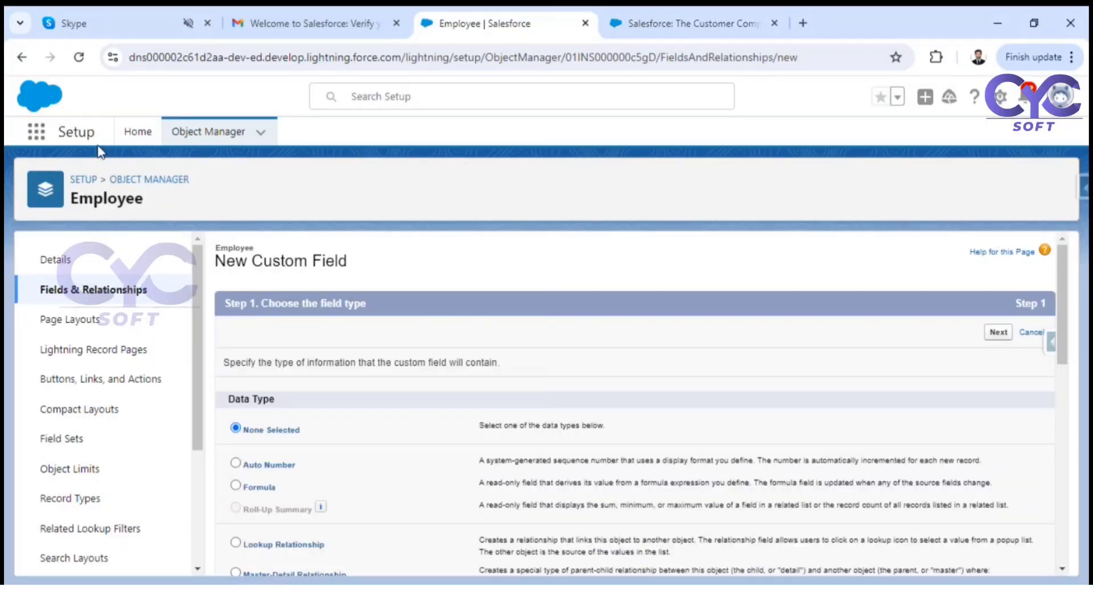
click(37, 133)
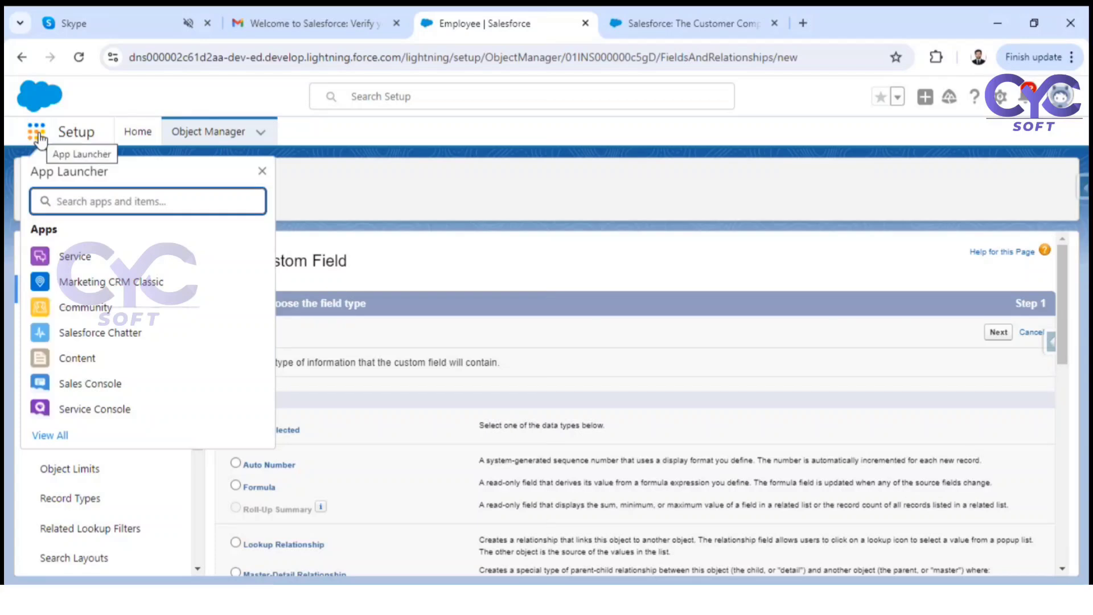
text(acc)
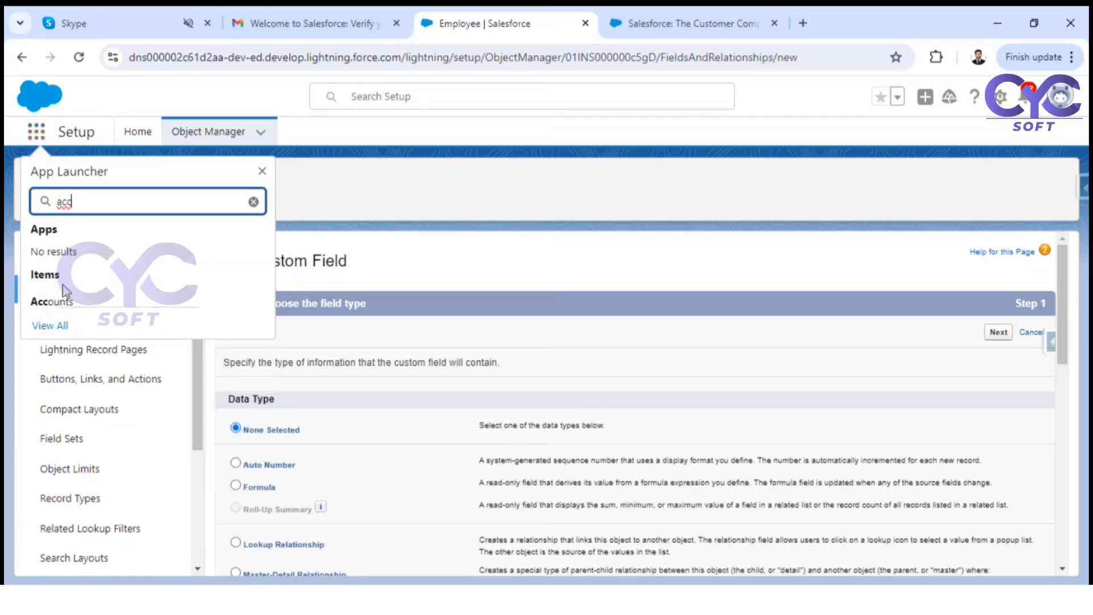
click(56, 300)
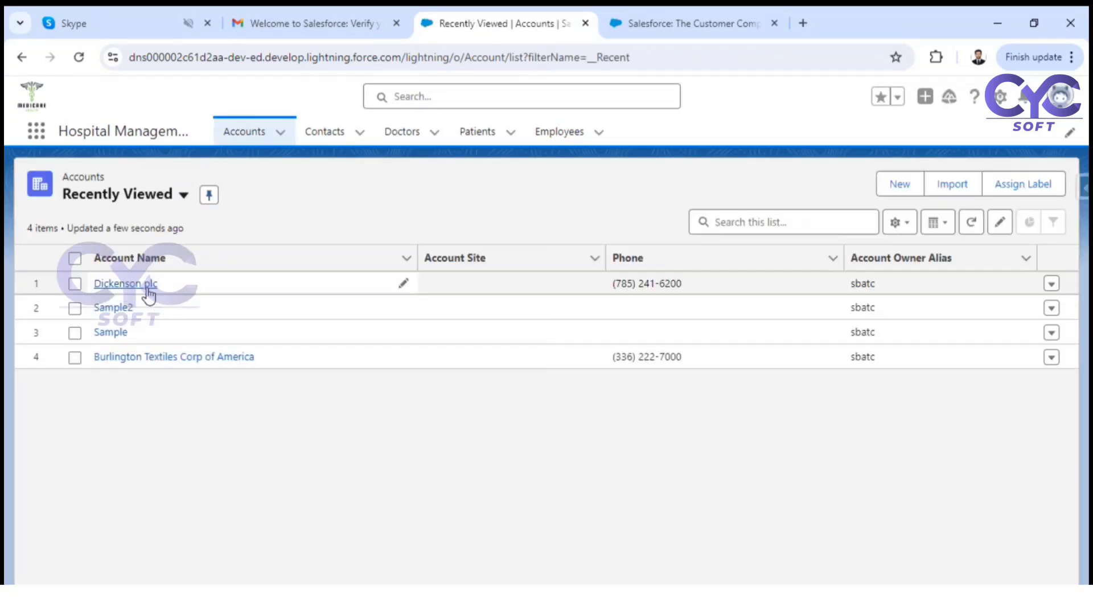
click(125, 357)
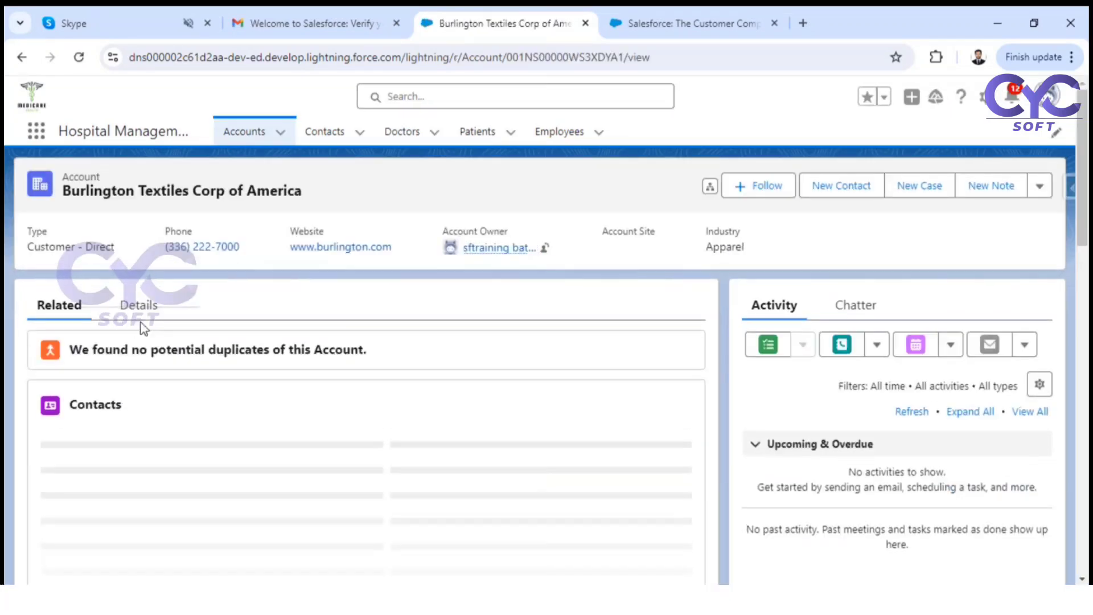
click(142, 310)
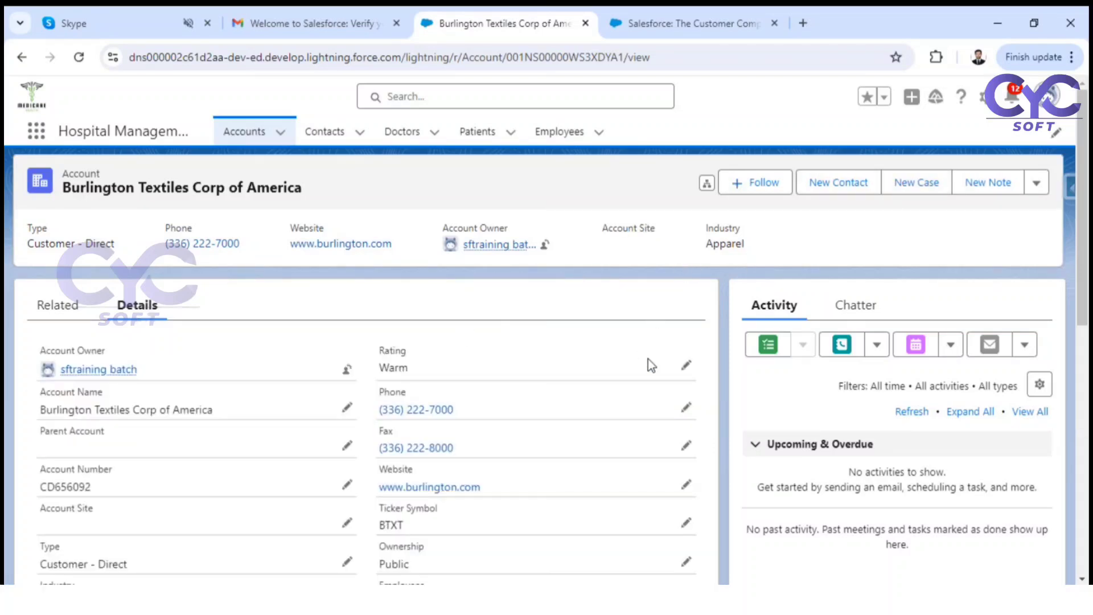
Step: Enter inline edit on the Burlington Textiles account and scroll to Type, Ownership and Industry
click(686, 365)
scroll(621, 368, down, 1)
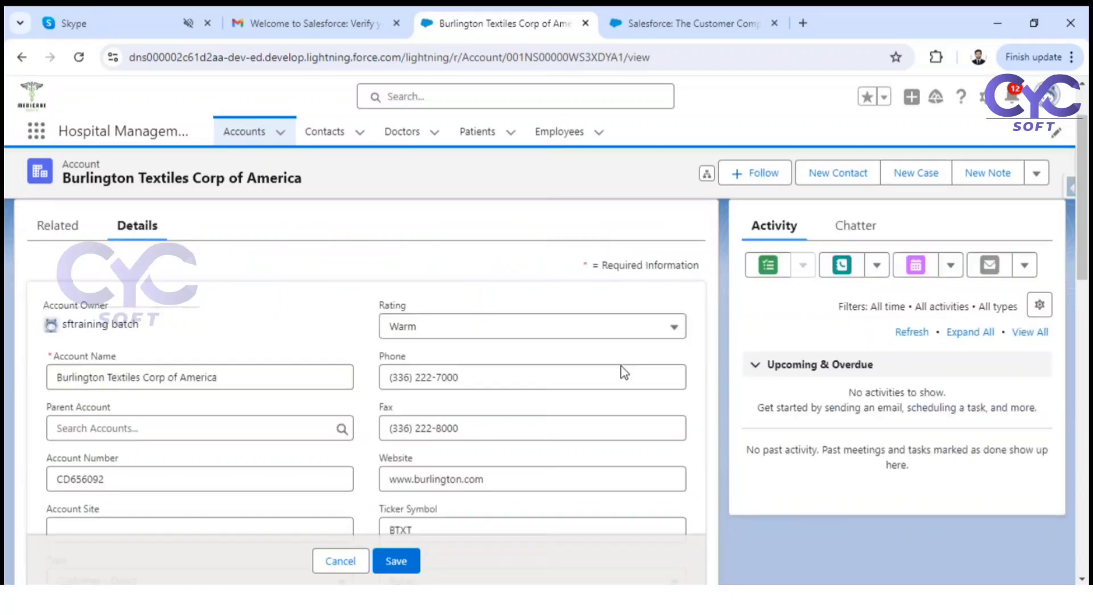
scroll(489, 348, down, 1)
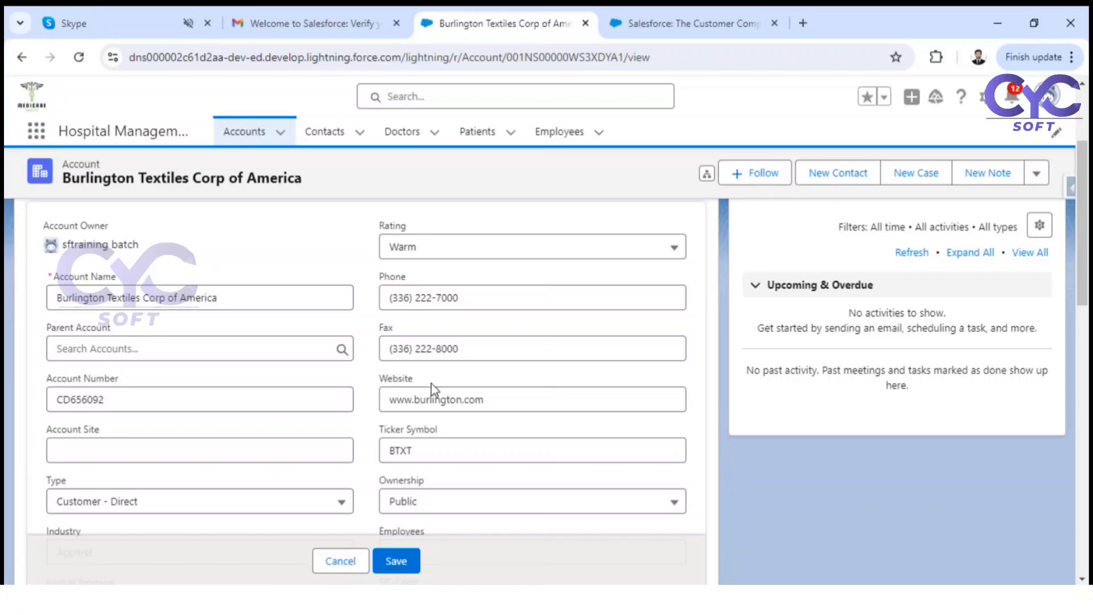
Step: Replace the account's Phone with "ghyt", save the record, then return to Microsoft Whiteboard
drag(469, 298, 389, 298)
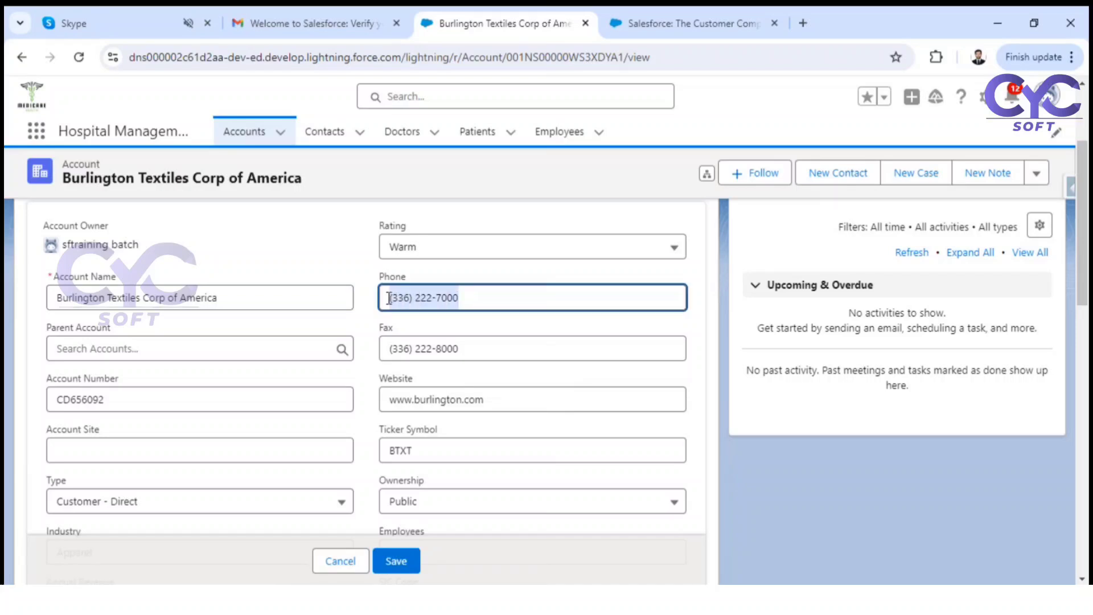
text(ghyt)
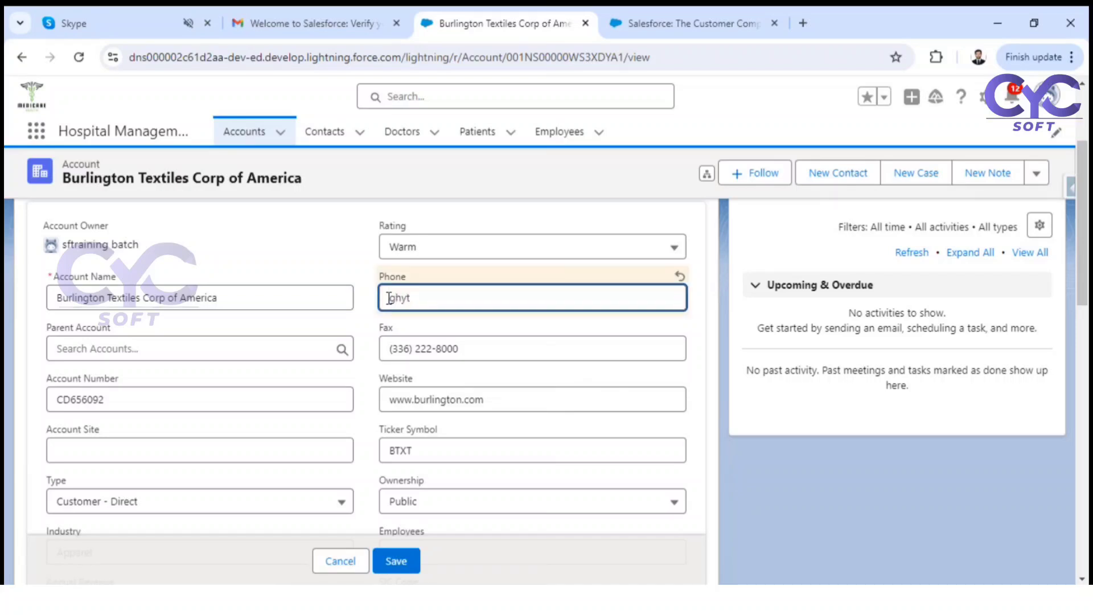
click(406, 561)
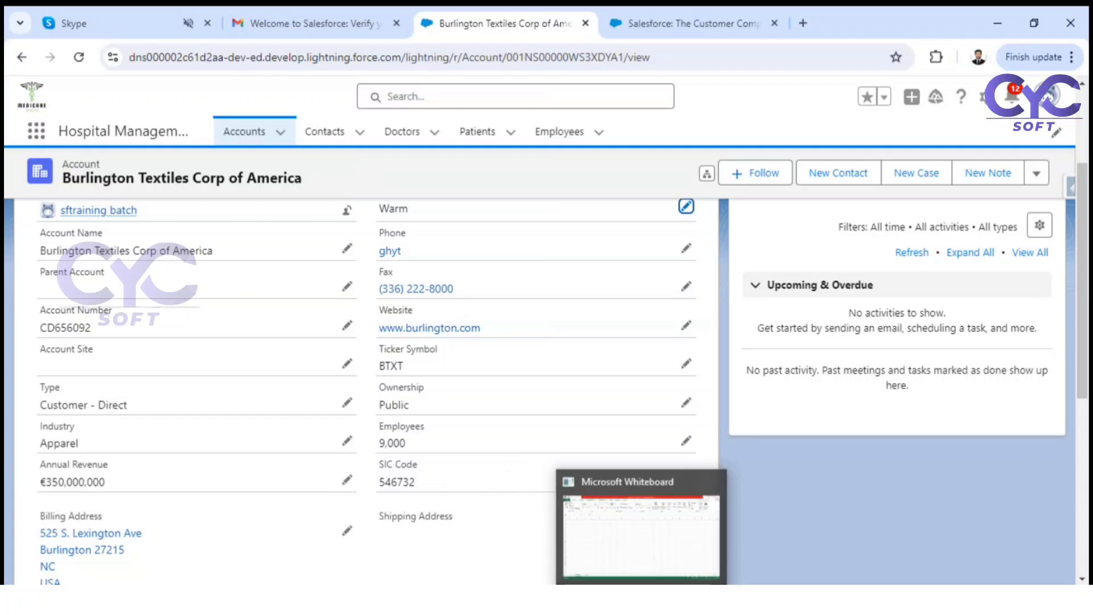
click(643, 599)
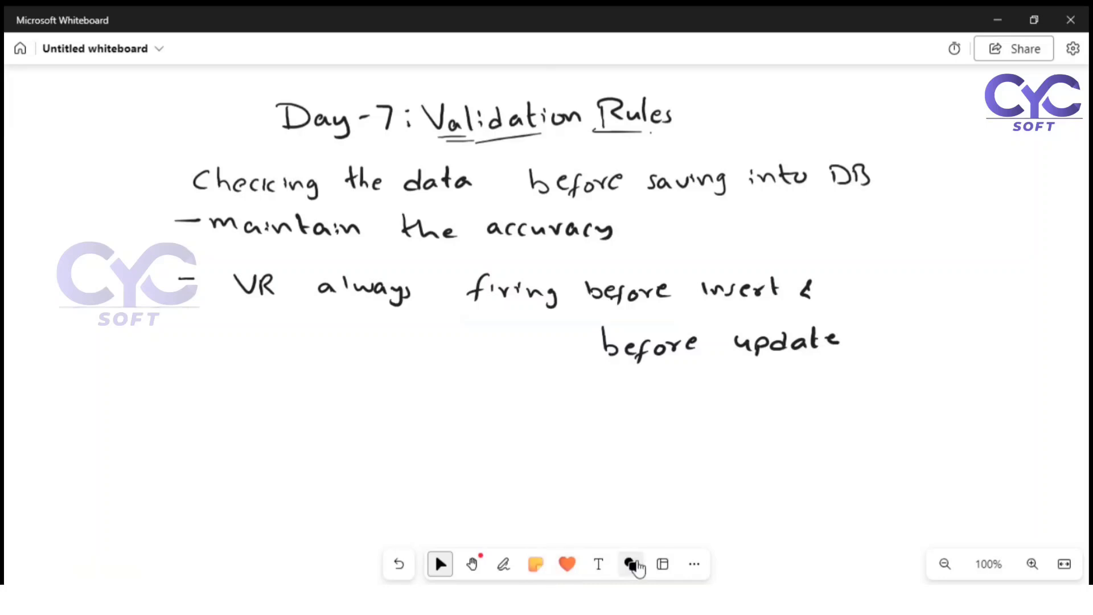
Step: Dismiss the image insert options and lasso-select all the handwritten notes below the title
click(693, 564)
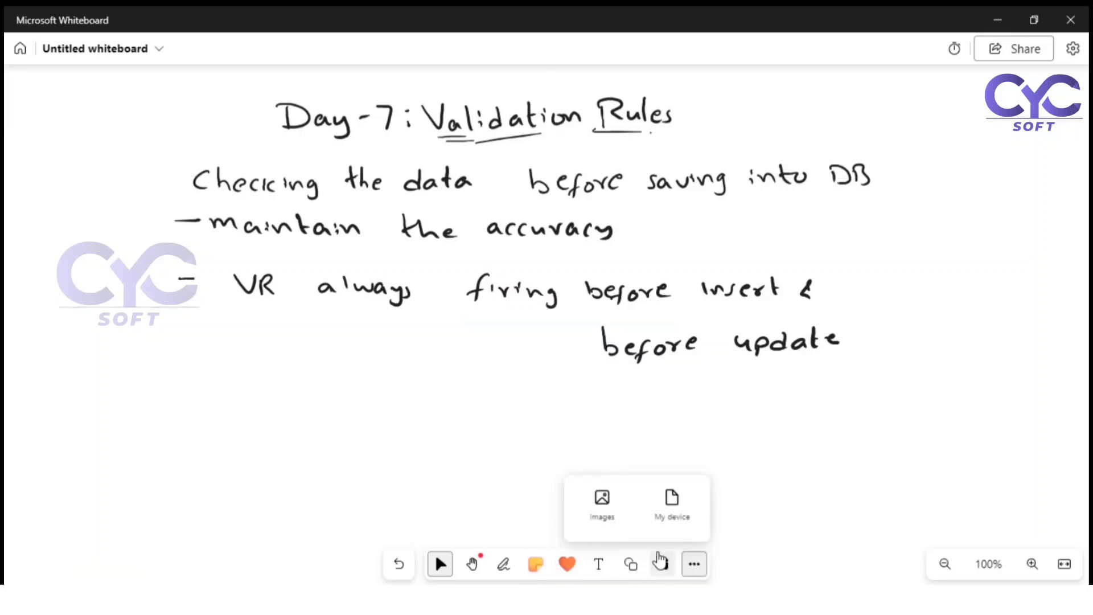
click(505, 501)
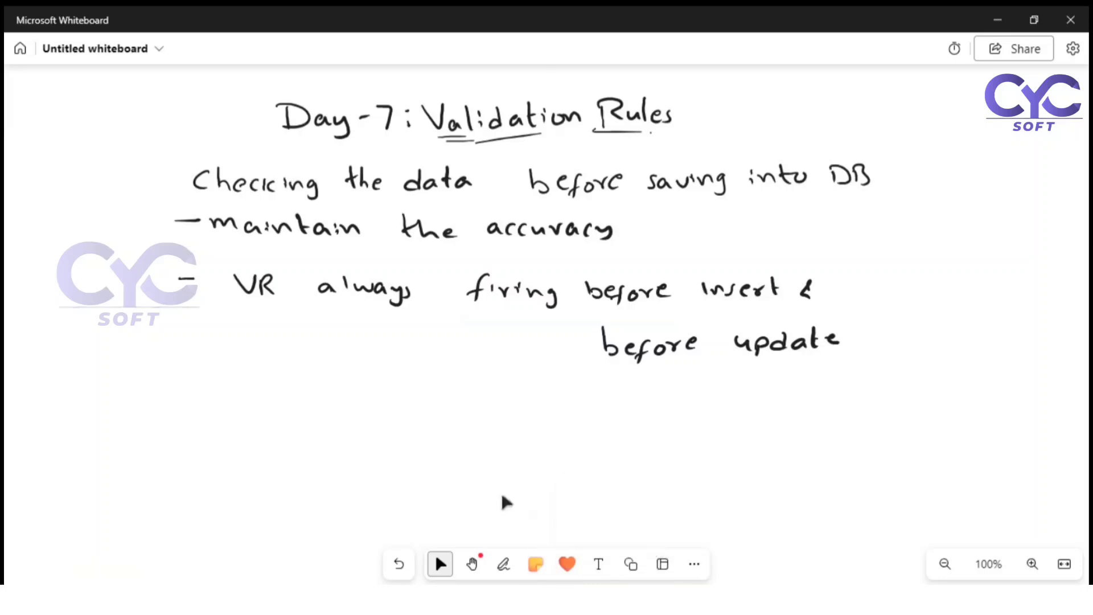
click(503, 563)
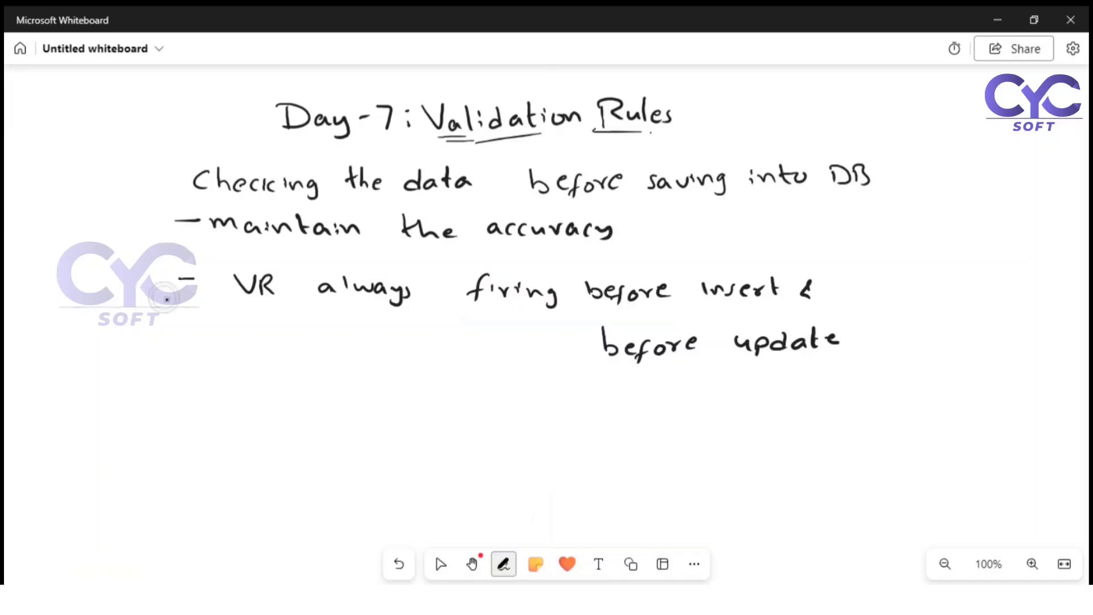
mouse_move(153, 335)
mouse_down()
mouse_move(161, 347)
mouse_move(454, 383)
mouse_move(683, 385)
mouse_move(907, 340)
mouse_move(939, 180)
mouse_move(834, 149)
mouse_move(242, 151)
mouse_move(134, 239)
mouse_move(155, 343)
mouse_up()
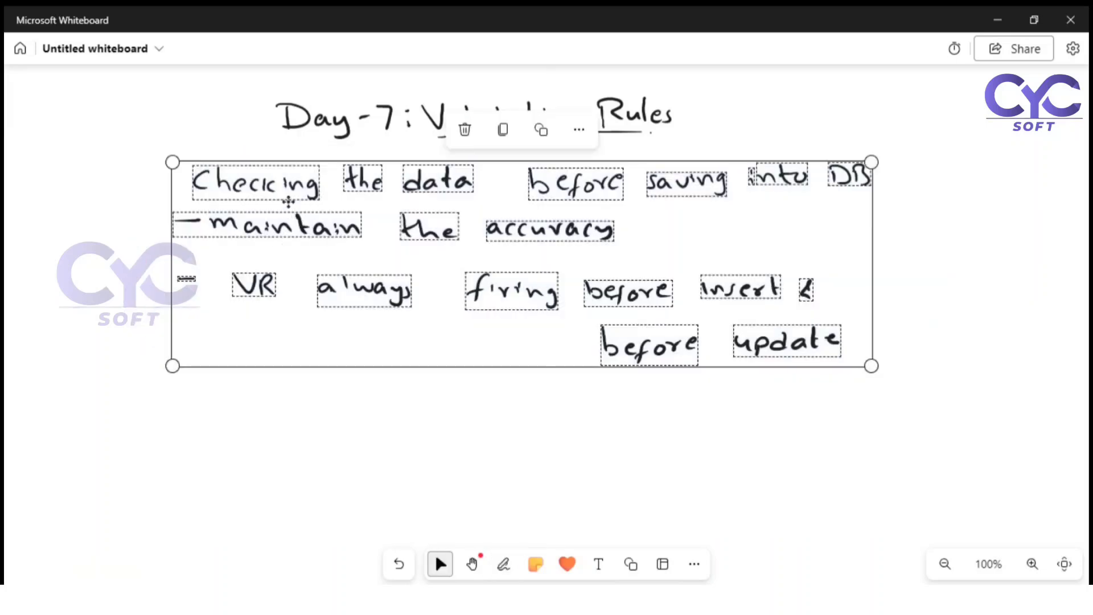
Step: Delete the selected notes and handwrite an underlined "Functions:" heading
click(465, 129)
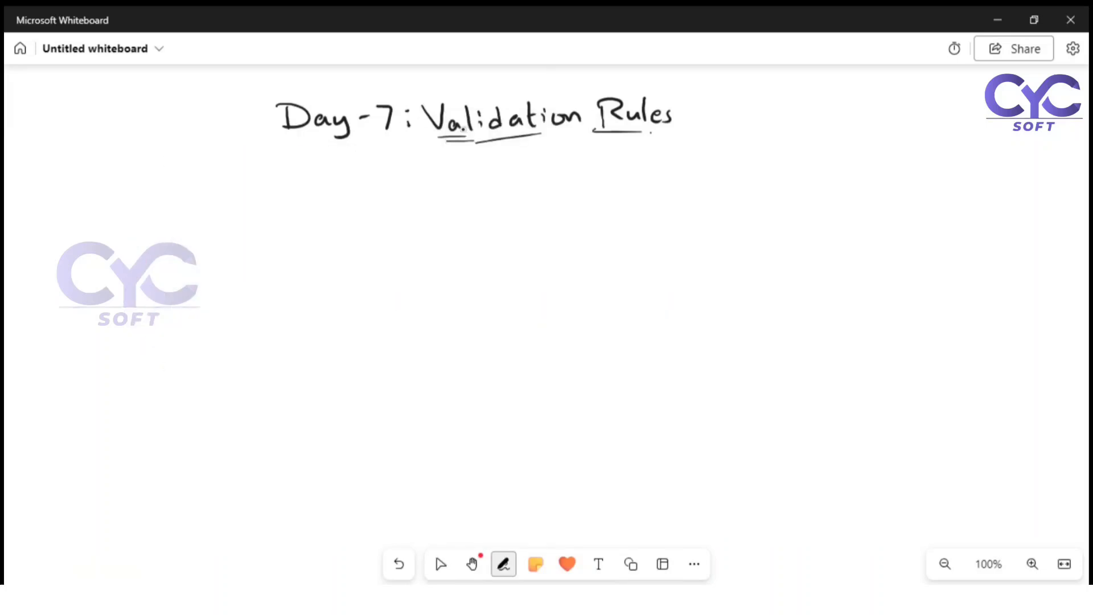
click(503, 564)
mouse_move(97, 160)
mouse_down()
mouse_move(88, 192)
mouse_move(91, 177)
mouse_up()
mouse_move(98, 174)
mouse_down()
mouse_move(112, 186)
mouse_move(163, 185)
mouse_move(171, 169)
mouse_up()
mouse_move(173, 166)
mouse_down()
mouse_move(173, 178)
mouse_move(228, 184)
mouse_up()
drag(104, 202, 195, 189)
click(437, 557)
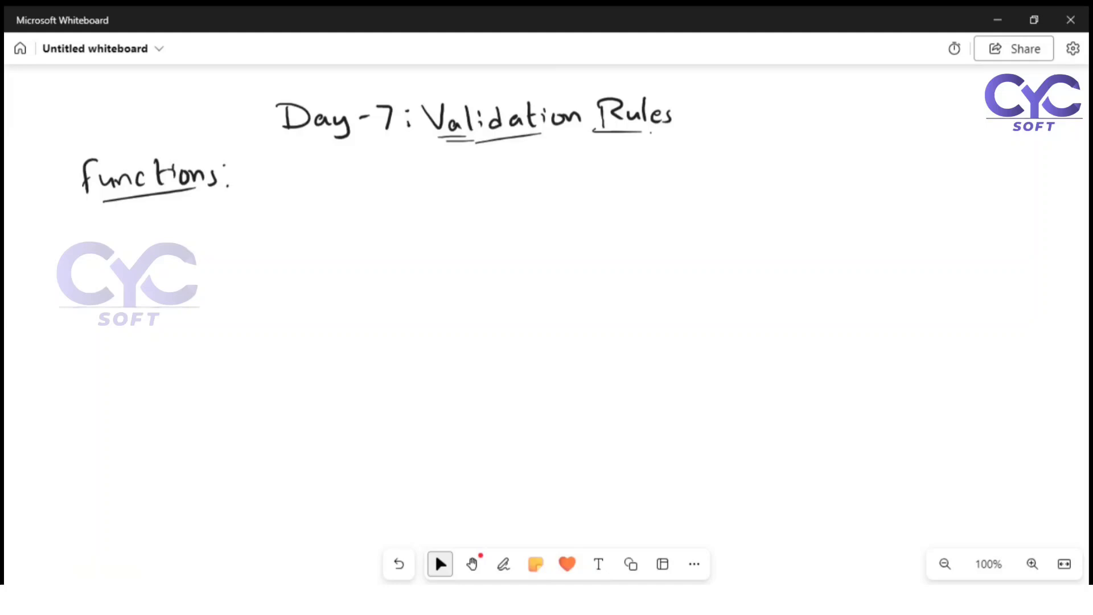
Step: Write "1. Is Blank - Boolean" under the heading and stop inking
click(503, 564)
drag(135, 204, 132, 225)
click(141, 221)
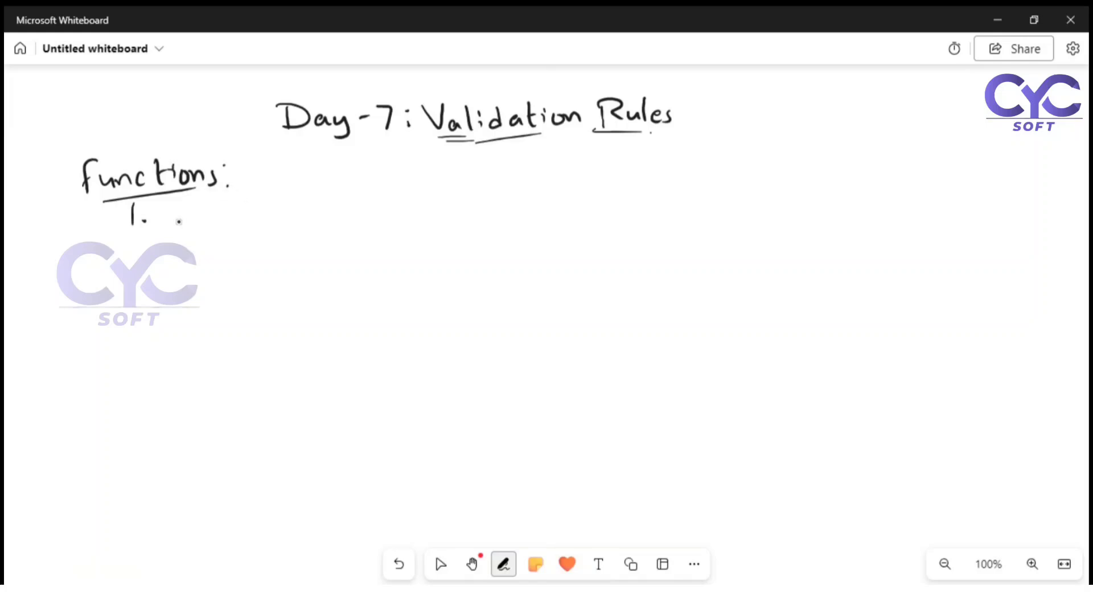
drag(182, 208, 186, 228)
mouse_move(206, 214)
mouse_down()
mouse_move(200, 231)
mouse_move(305, 234)
mouse_up()
drag(309, 221, 322, 236)
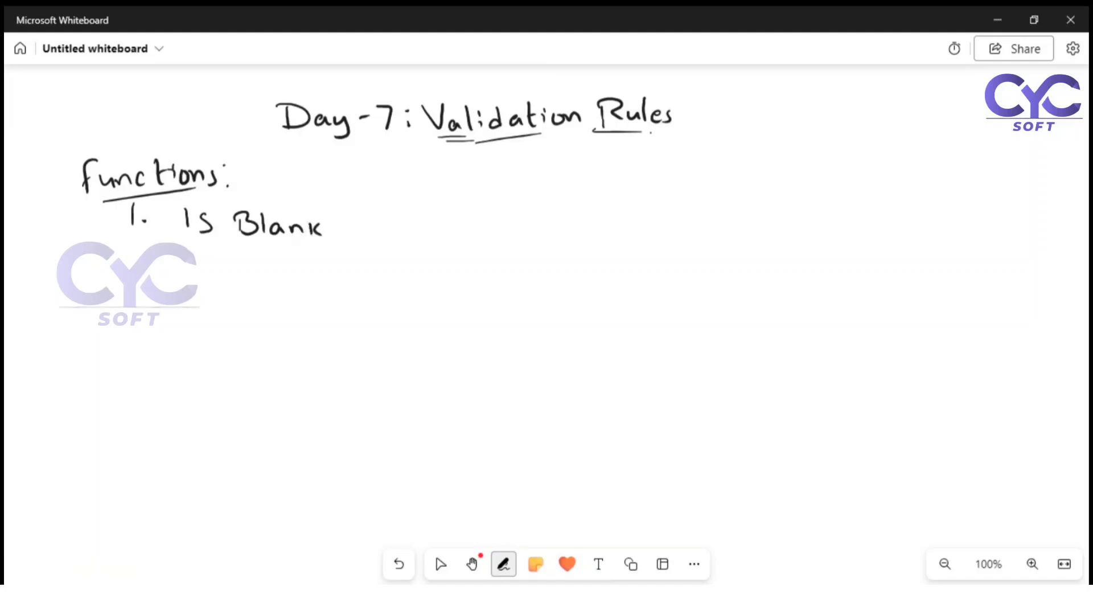
drag(364, 229, 406, 238)
drag(402, 219, 409, 239)
drag(441, 231, 436, 231)
drag(451, 230, 452, 229)
mouse_move(466, 217)
mouse_down()
mouse_move(468, 239)
mouse_move(520, 241)
mouse_up()
click(439, 561)
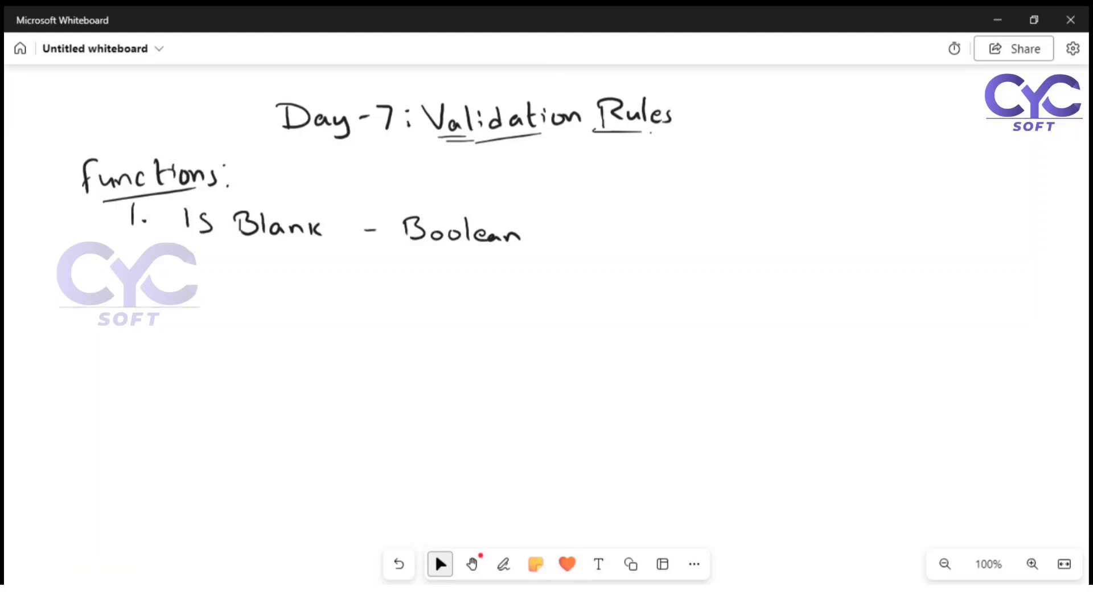
Step: Back in Salesforce, clear the junk value "ghyt" from the account's Phone field
key(alt+Tab)
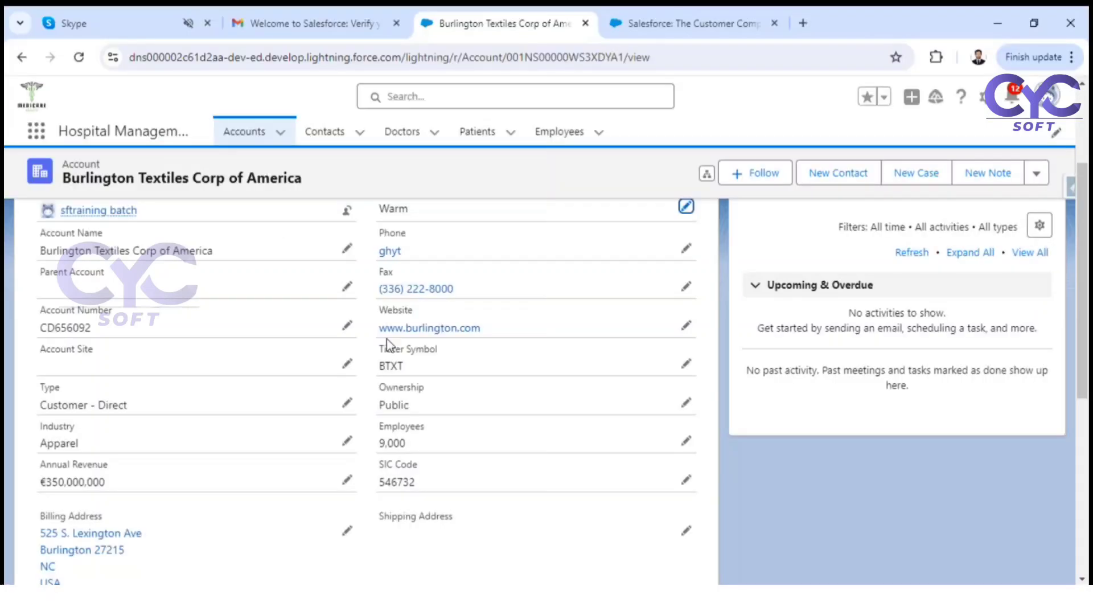
click(688, 249)
drag(430, 298, 370, 300)
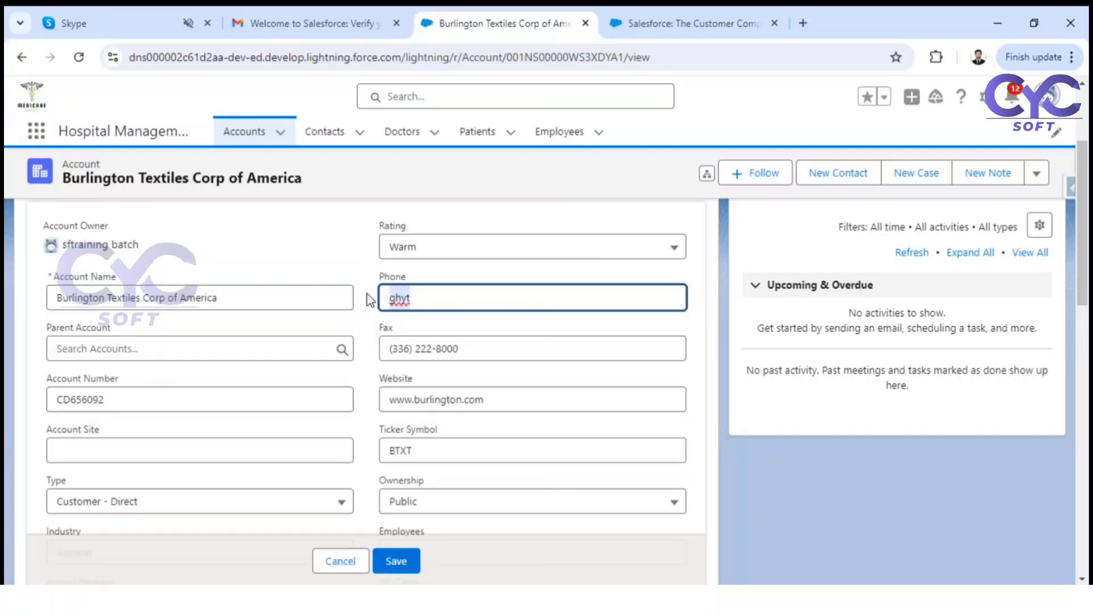
key(BackSpace)
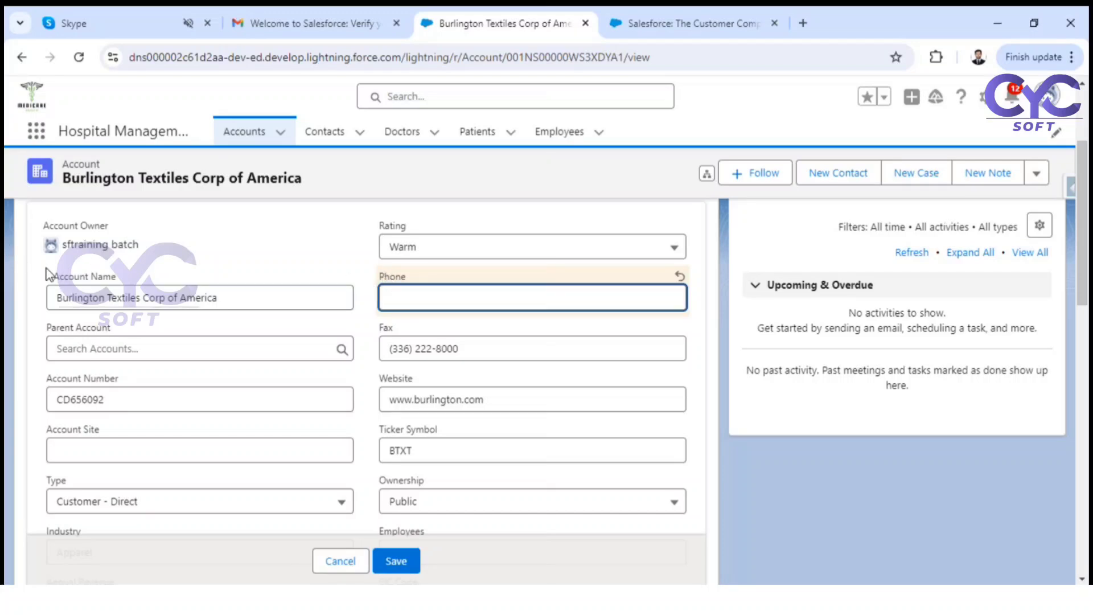
Step: Empty Account Name, attempt a save to show the required-field error, then paste the name back
drag(246, 297, 41, 293)
key(ctrl+c)
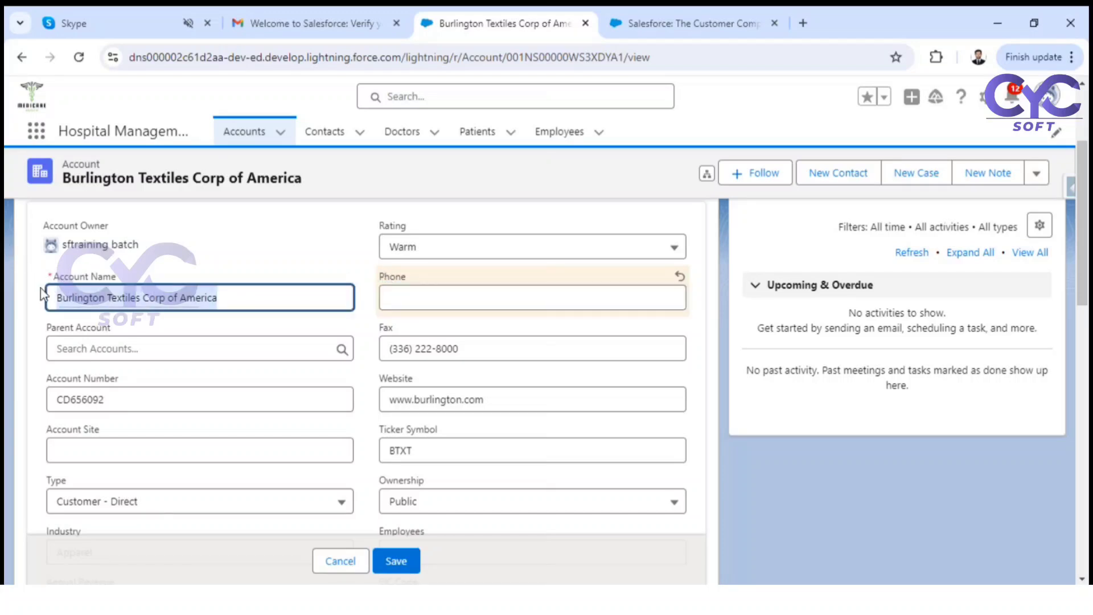
key(BackSpace)
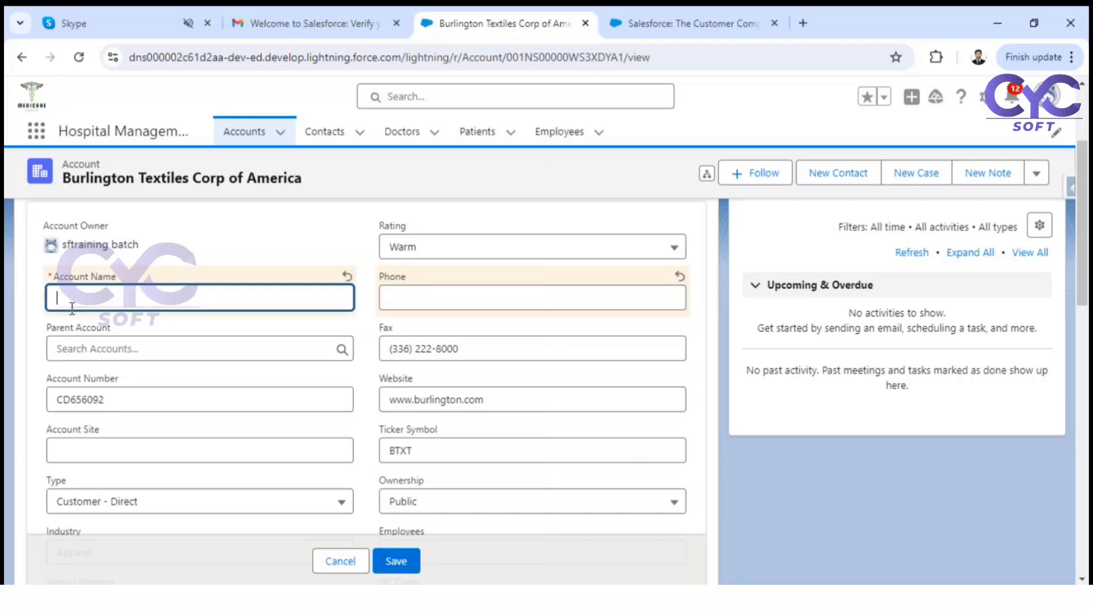
click(398, 563)
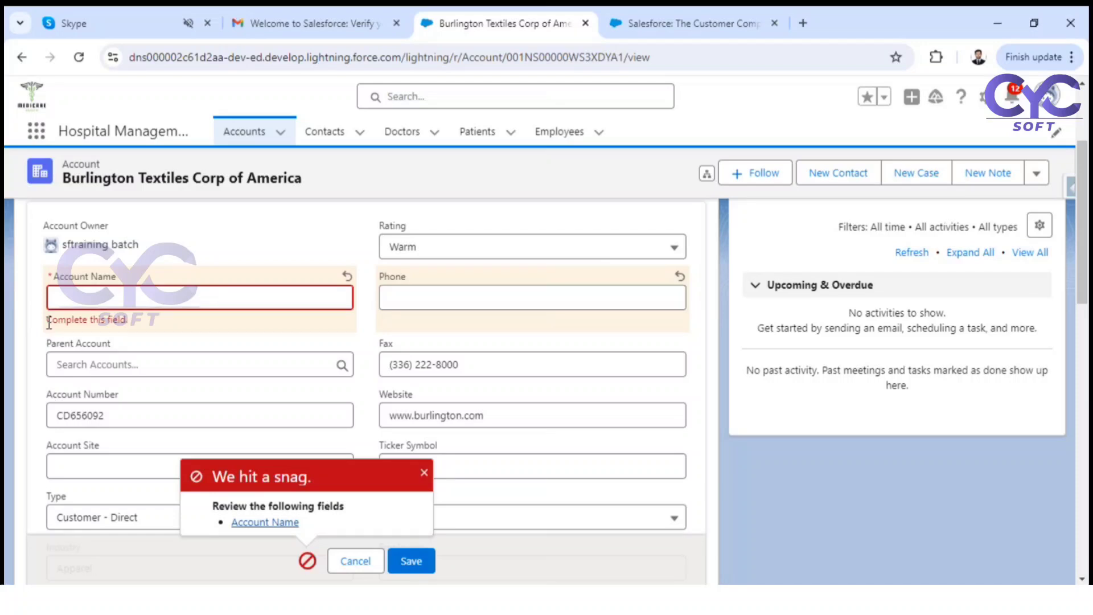
drag(49, 322, 141, 329)
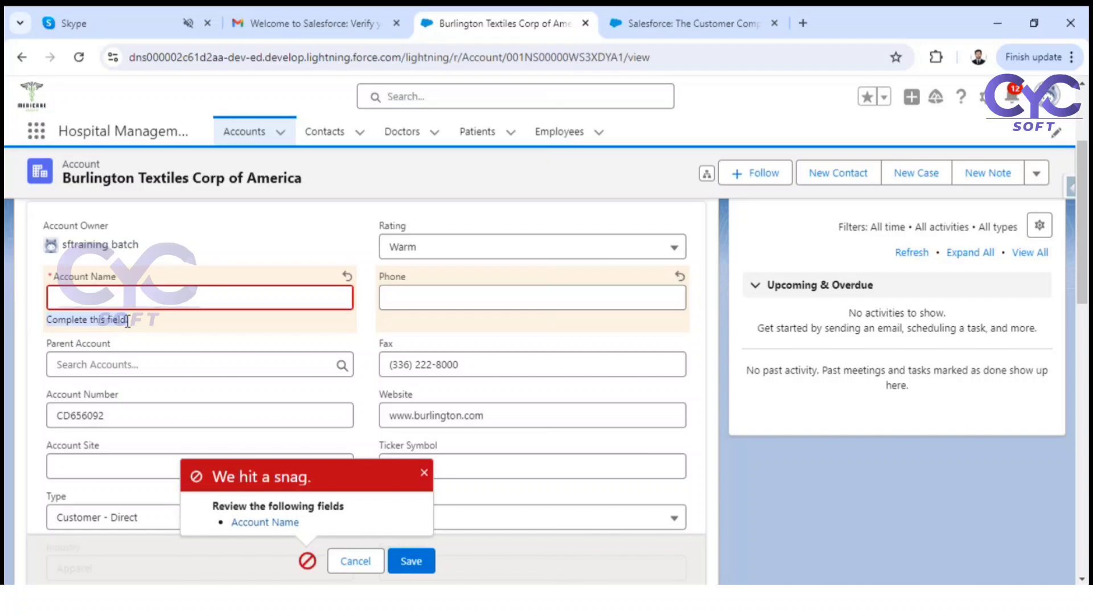
click(132, 296)
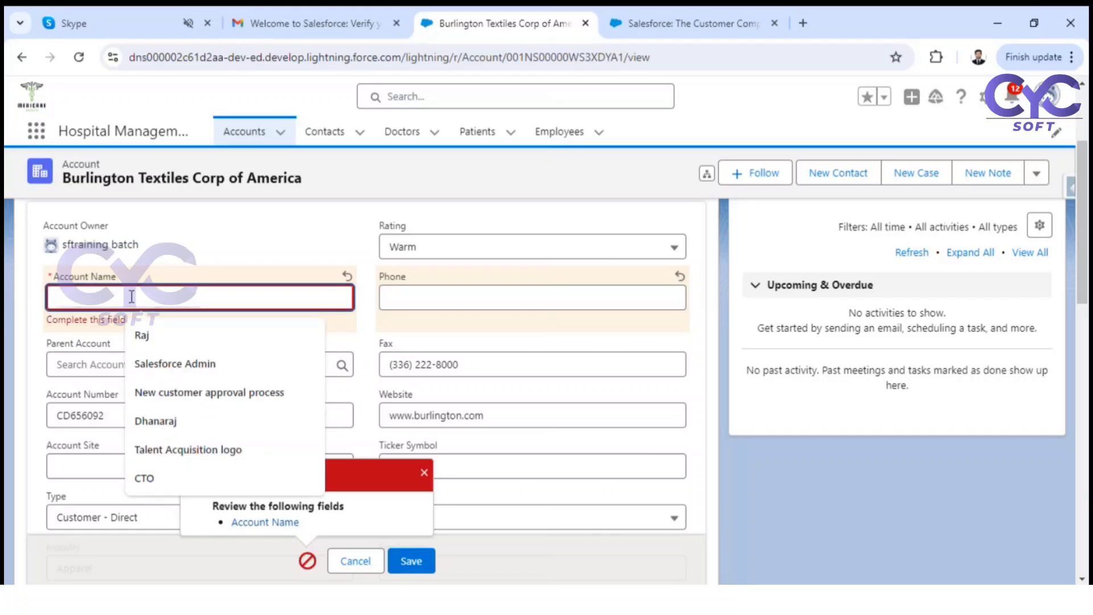
key(ctrl+v)
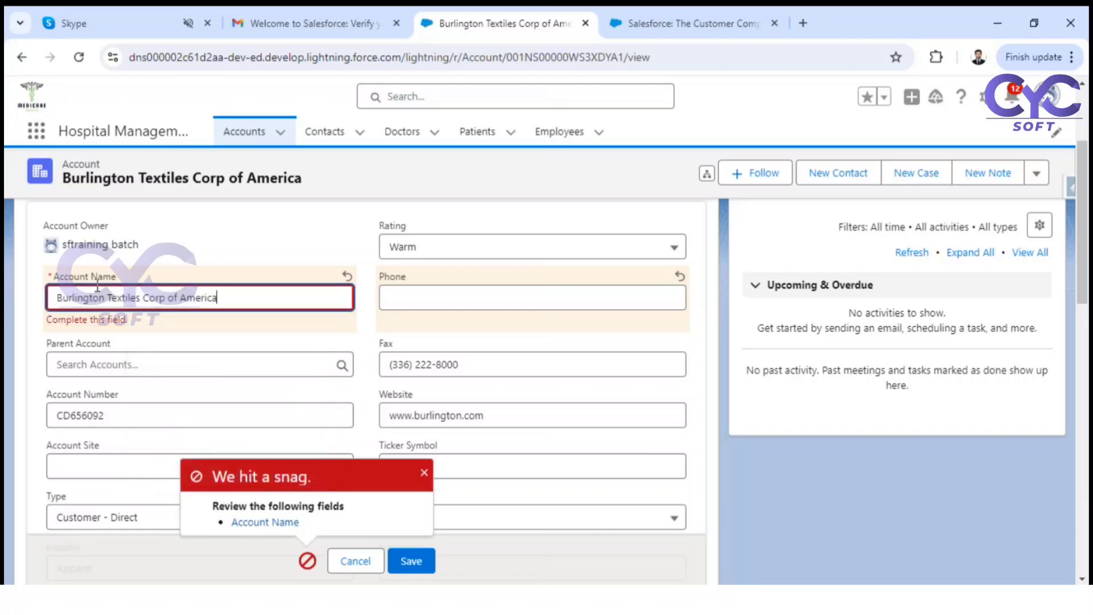
click(179, 262)
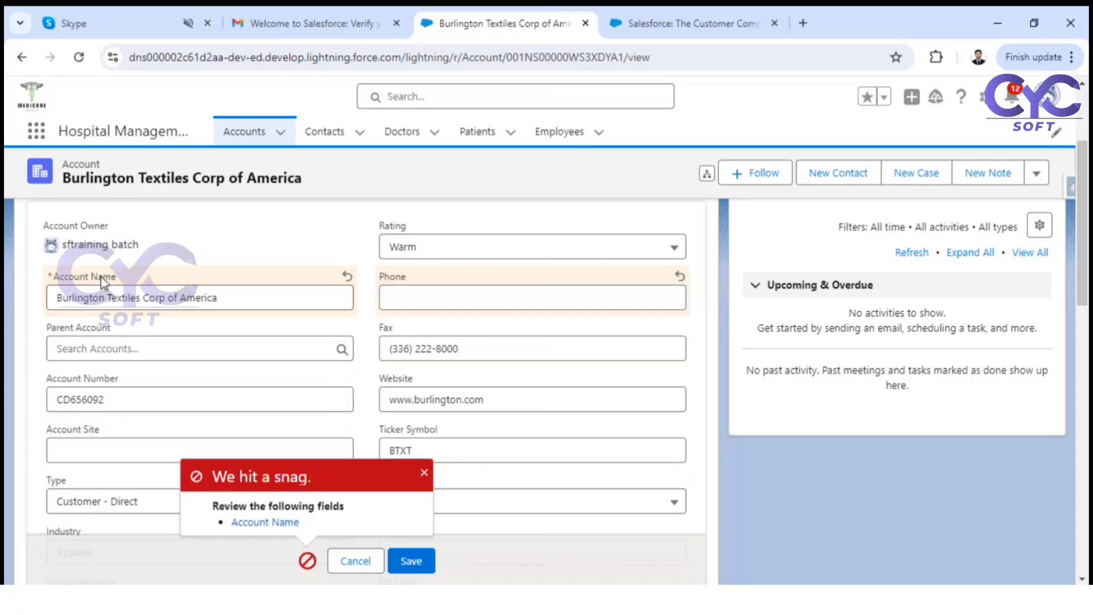
Step: Save the account with Phone blank, then reopen the edit form showing empty Phone and required Account Name
click(413, 560)
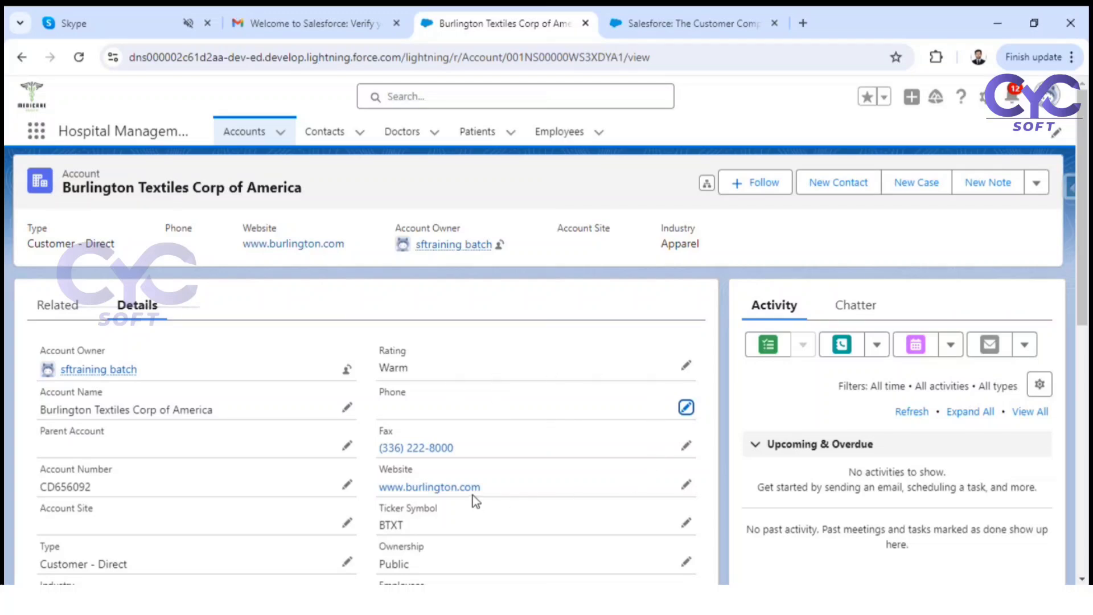
drag(374, 393, 421, 398)
click(687, 409)
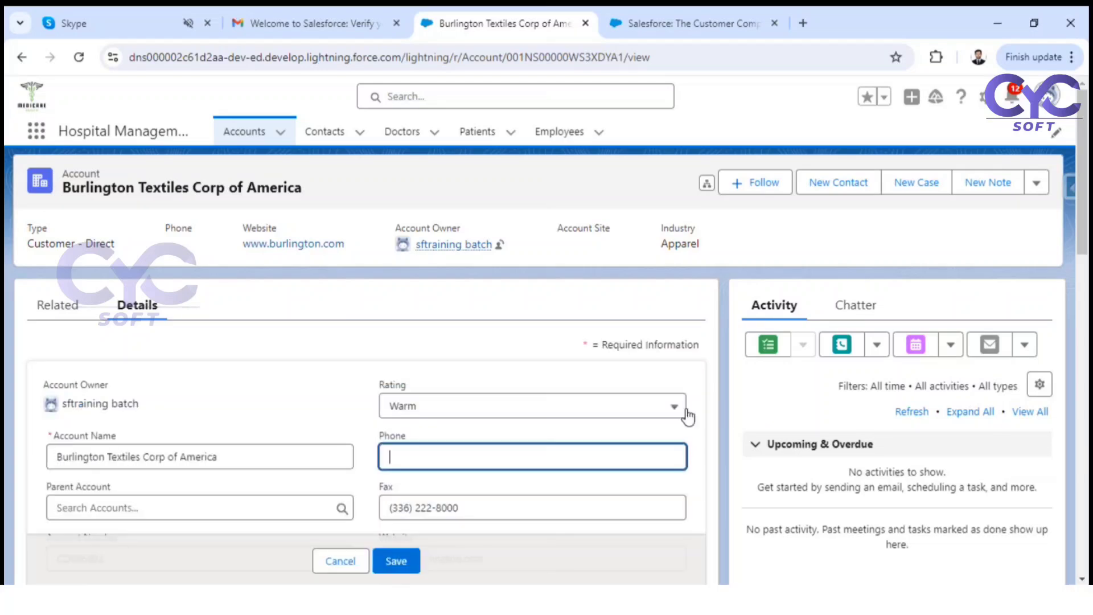
scroll(659, 417, down, 1)
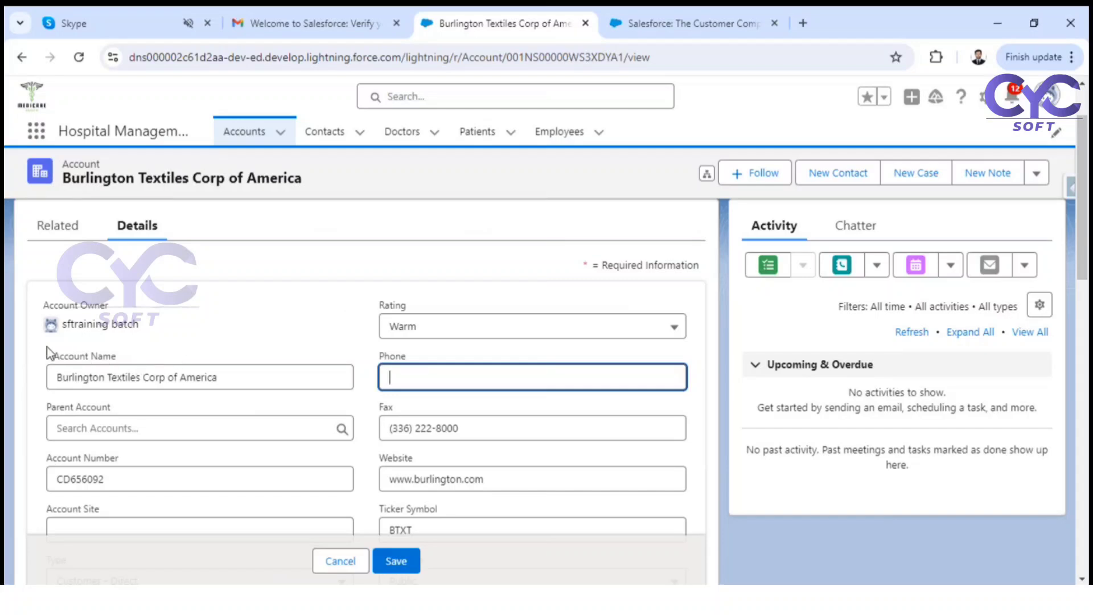
drag(51, 360, 120, 360)
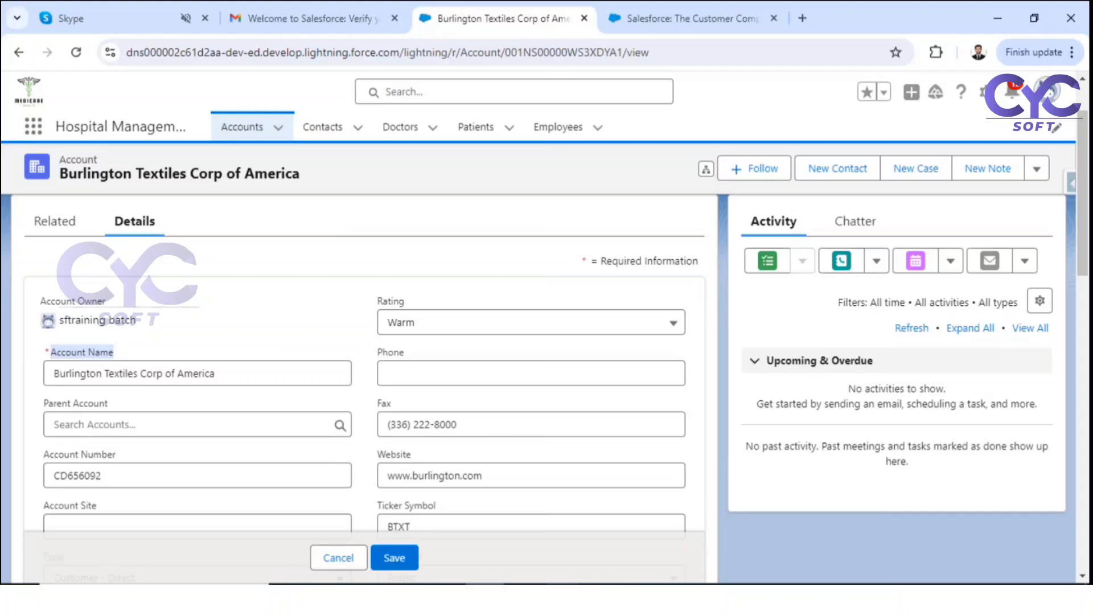
Step: Handwrite the example 'Eg: ISBLANK(Phone)' under Is Blank on the whiteboard
click(599, 598)
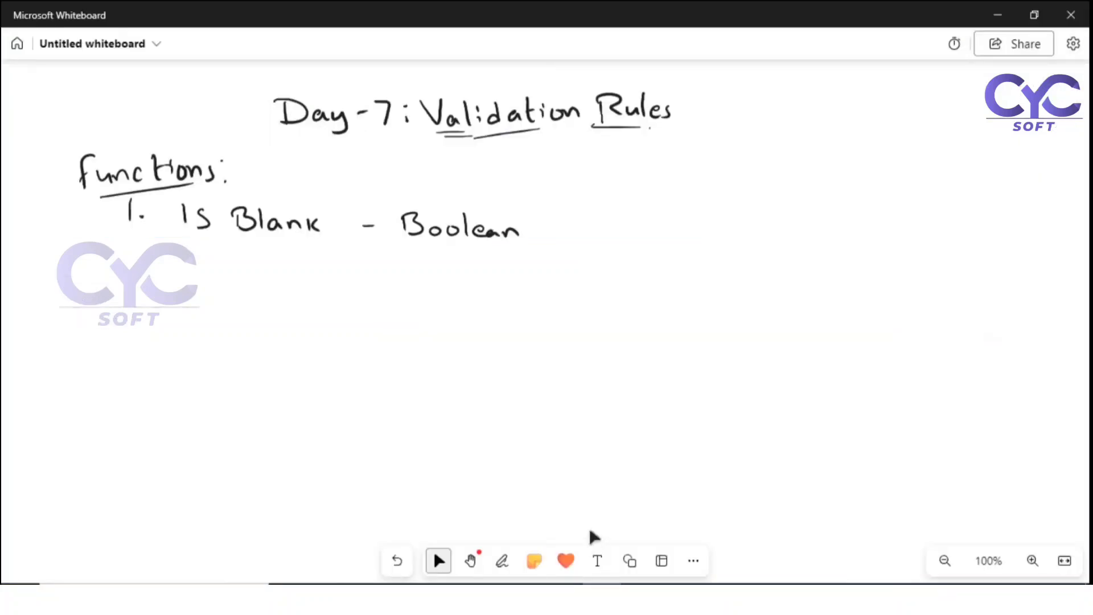
click(502, 561)
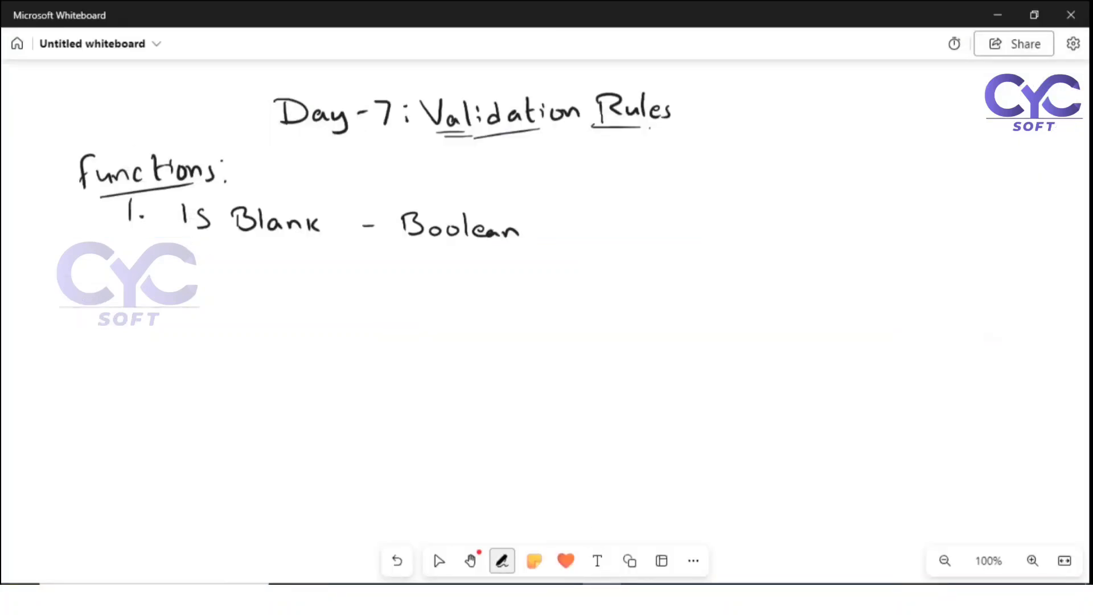
drag(203, 251, 208, 291)
click(230, 262)
click(234, 277)
mouse_move(301, 272)
mouse_down()
mouse_move(302, 291)
mouse_move(336, 296)
mouse_move(420, 289)
mouse_move(424, 278)
mouse_up()
mouse_move(433, 278)
mouse_down()
mouse_move(433, 296)
mouse_move(479, 304)
mouse_move(481, 291)
mouse_move(562, 292)
mouse_up()
drag(569, 276, 570, 306)
click(439, 561)
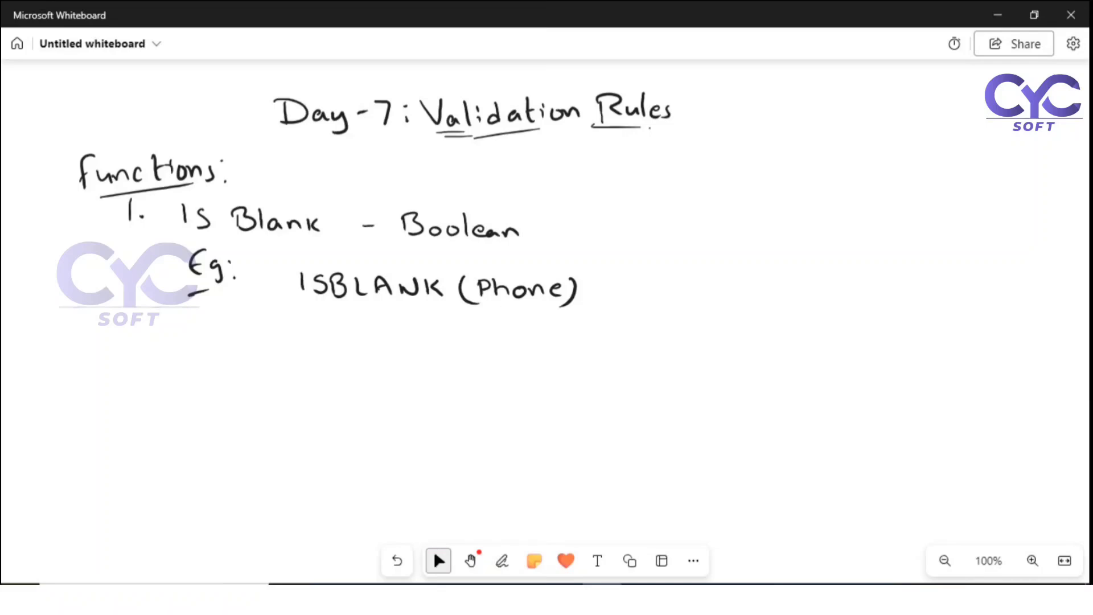
Step: Write 'ISBLANK(website)' below it, then return to the Salesforce account
click(502, 561)
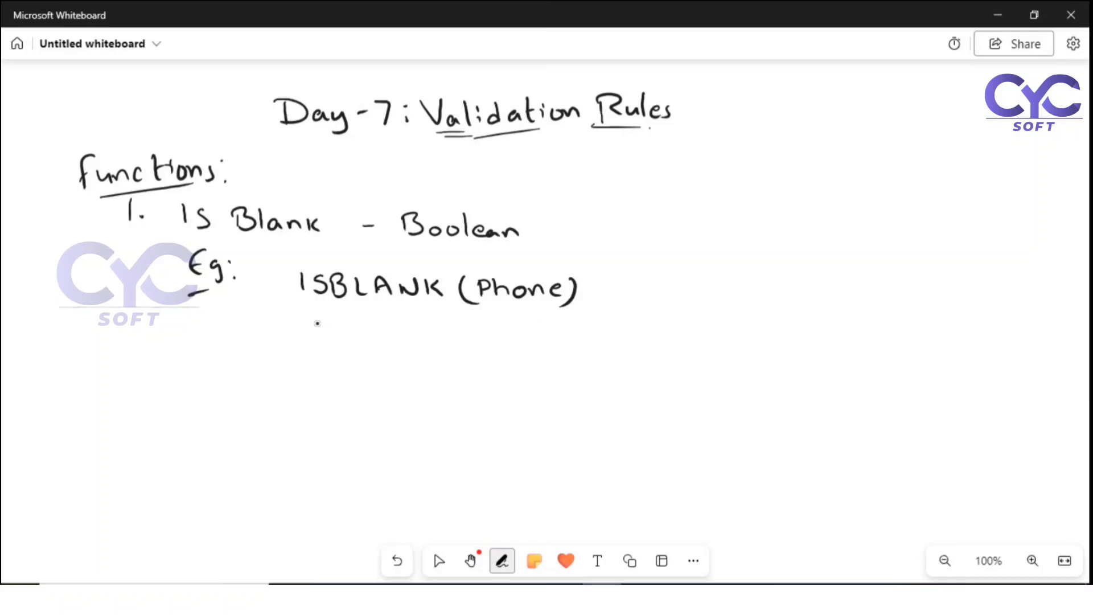
mouse_move(321, 321)
mouse_down()
mouse_move(323, 336)
mouse_move(380, 343)
mouse_up()
mouse_move(390, 343)
mouse_down()
mouse_move(393, 331)
mouse_move(406, 343)
mouse_up()
drag(392, 337, 428, 329)
mouse_move(431, 325)
mouse_down()
mouse_move(433, 343)
mouse_move(510, 335)
mouse_move(574, 346)
mouse_up()
click(560, 330)
drag(566, 335, 594, 344)
drag(603, 326, 605, 354)
click(434, 551)
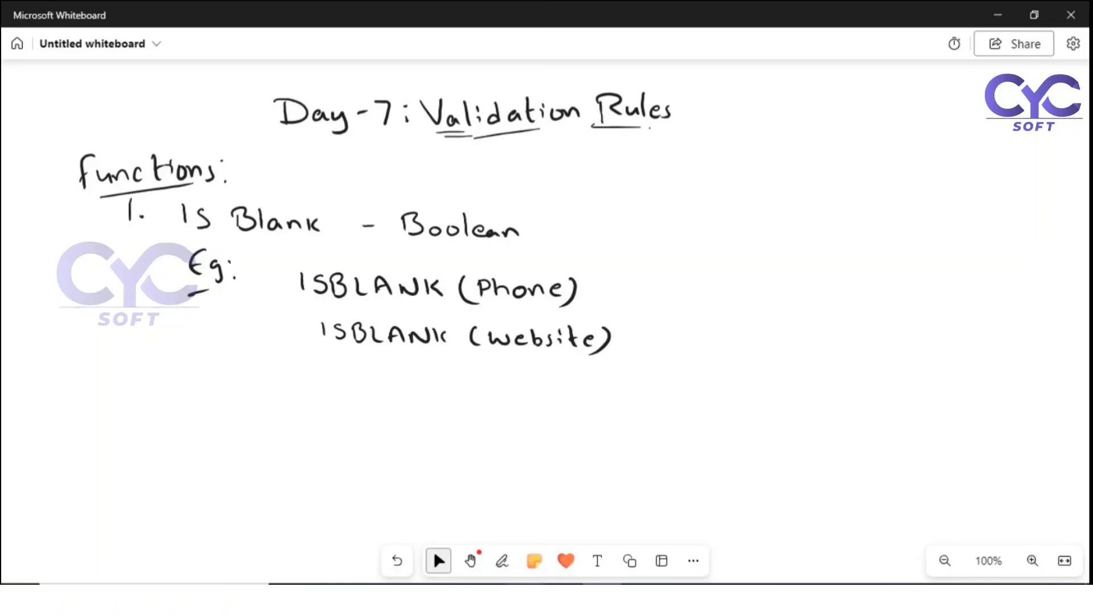
click(486, 596)
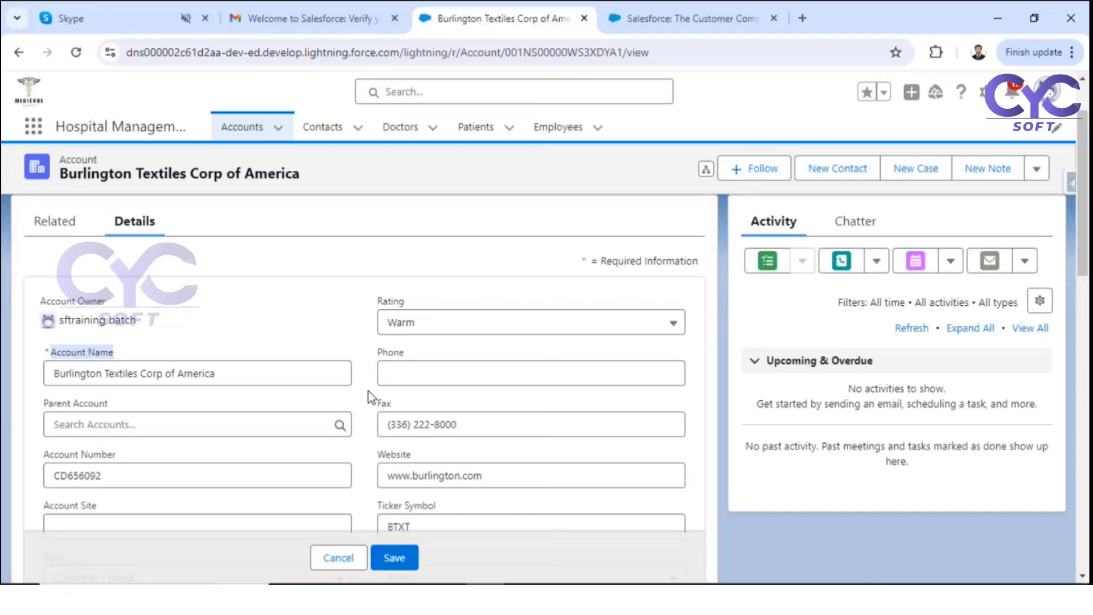
Step: Cancel the Burlington Textiles account edit, leaving its Phone field empty
click(385, 358)
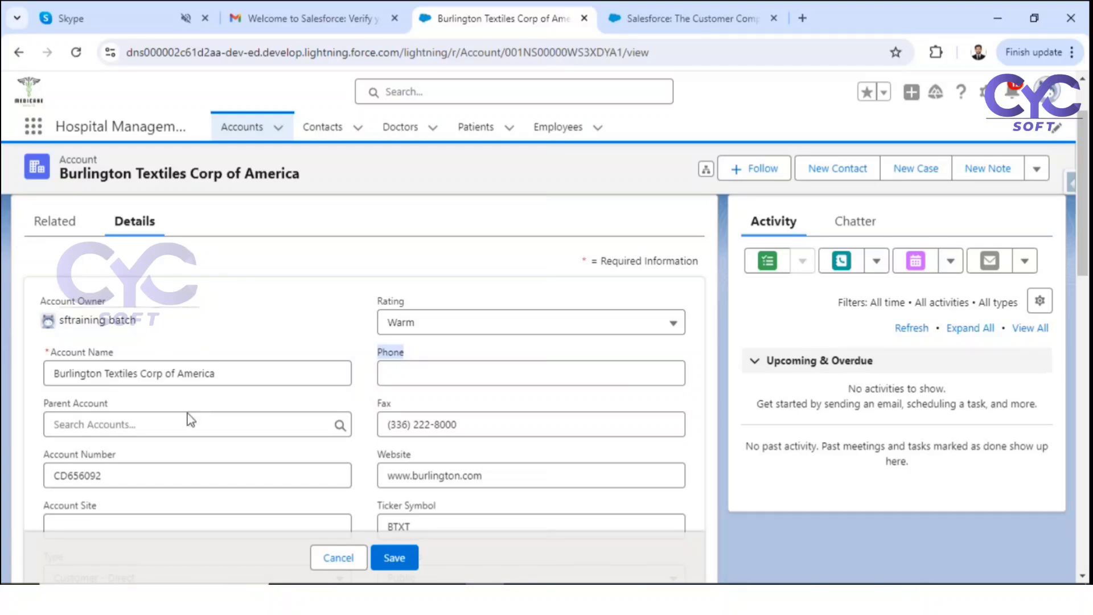
click(336, 559)
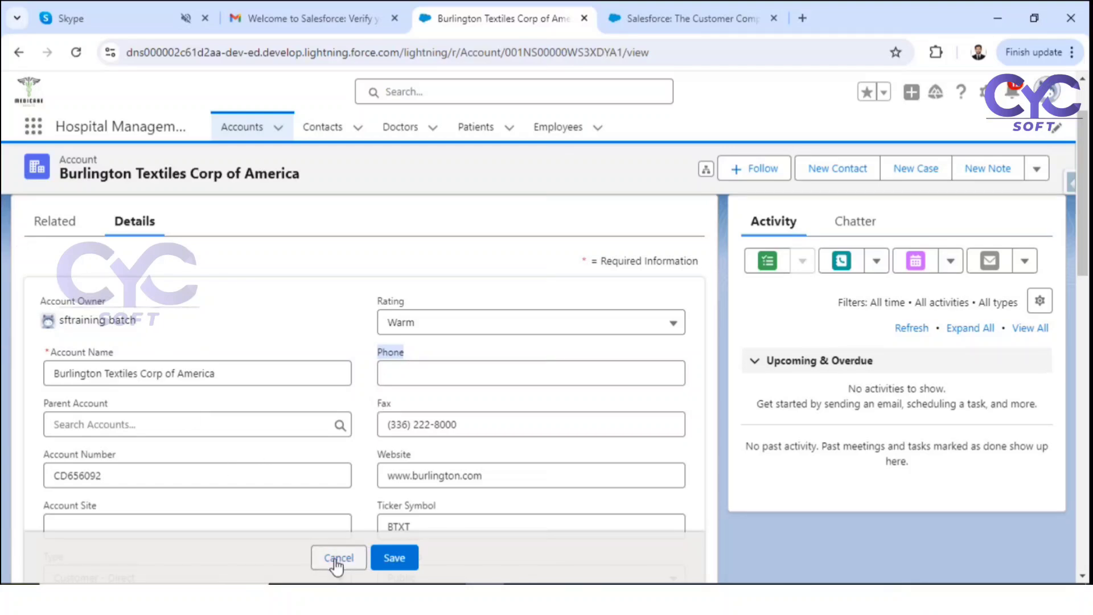
Step: Go to the Account object's Validation Rules in Setup
click(989, 93)
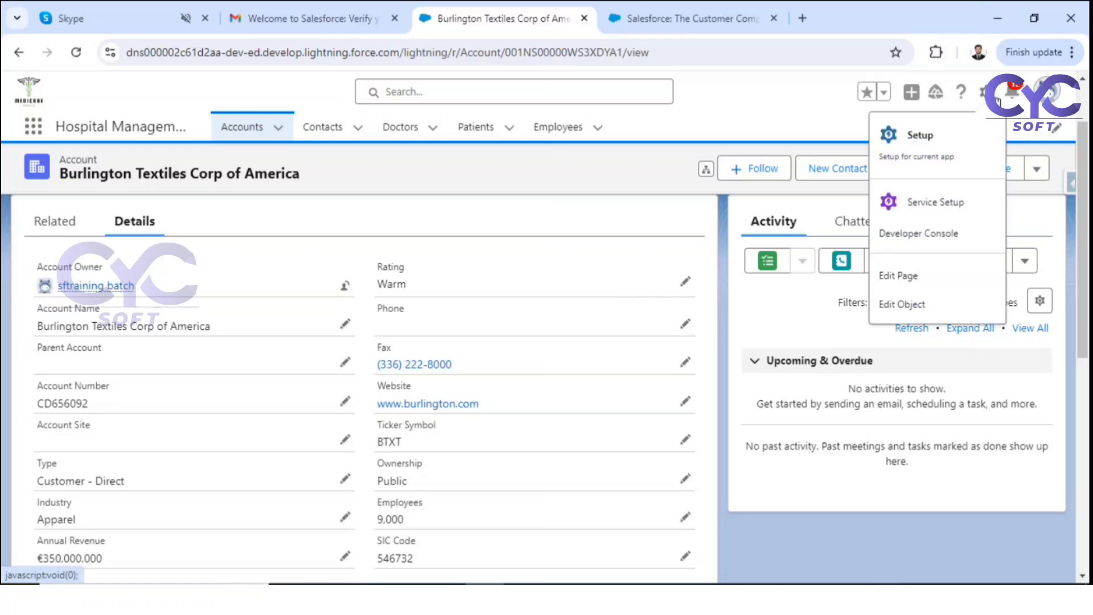
click(903, 305)
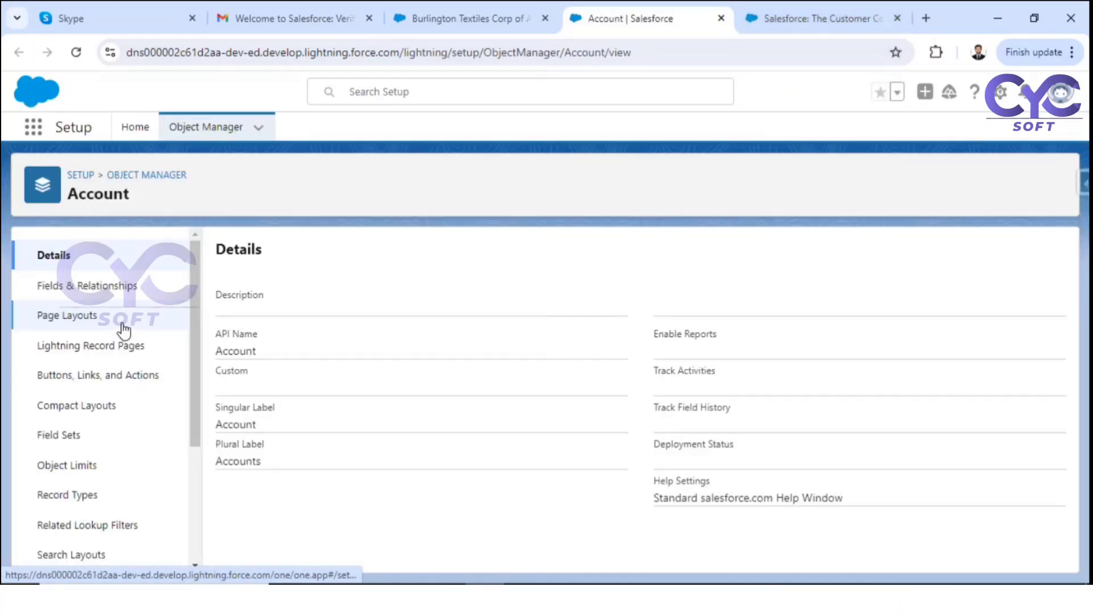
scroll(123, 328, down, 3)
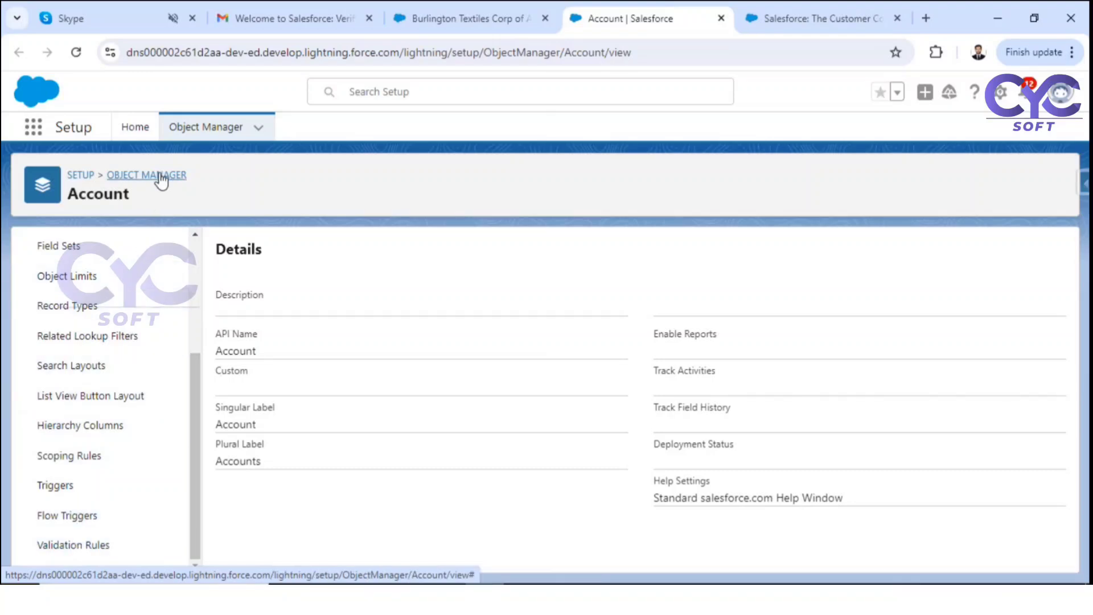
drag(64, 200, 145, 201)
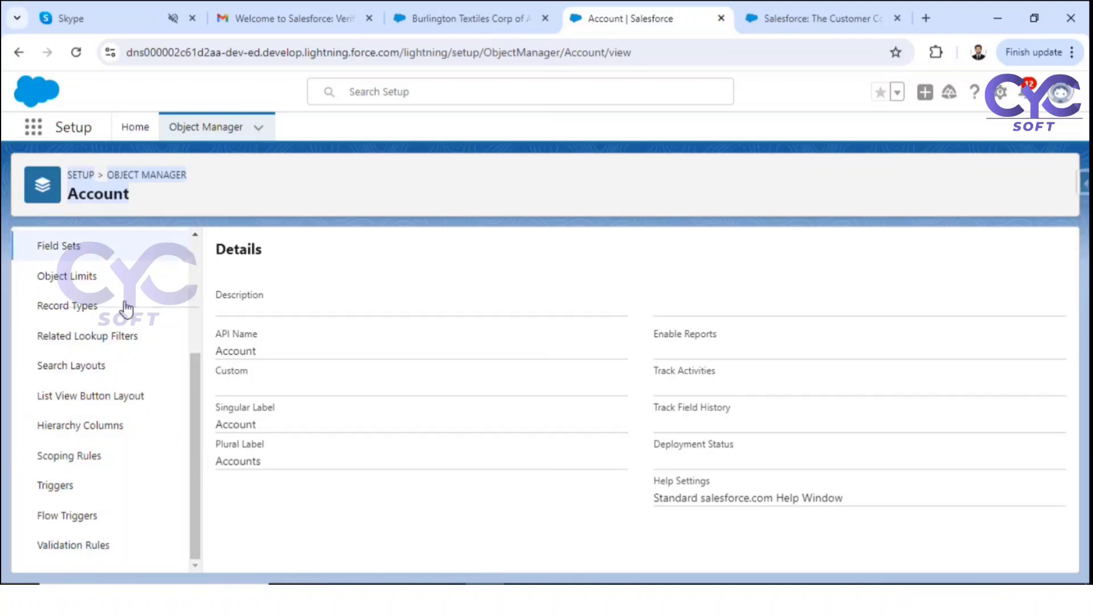
click(70, 545)
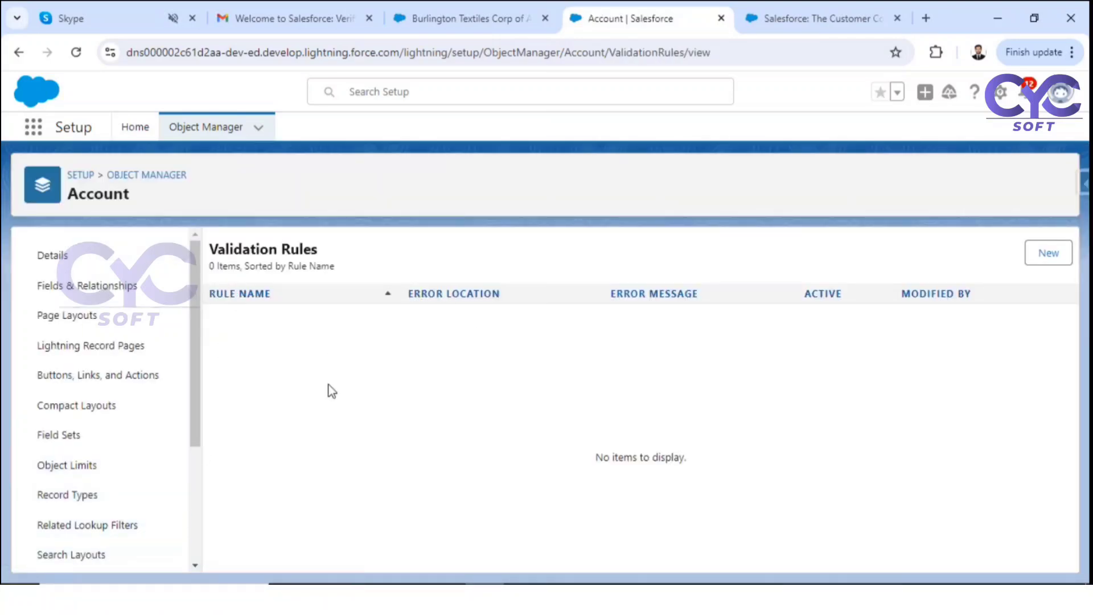
Step: Start a new active validation rule named AccountPhonemandatory
click(1042, 255)
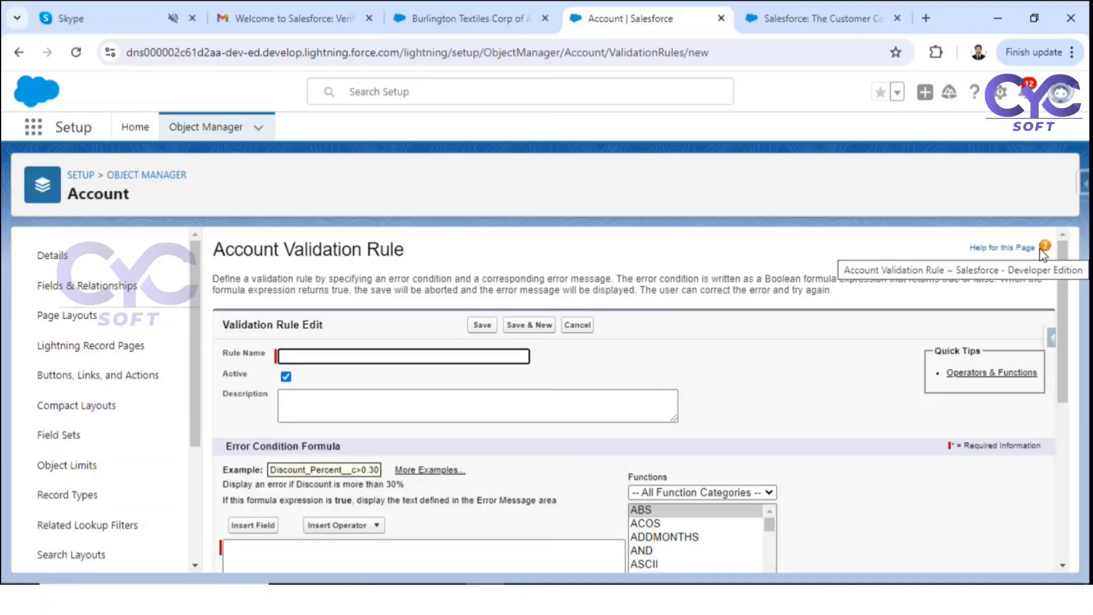
click(345, 359)
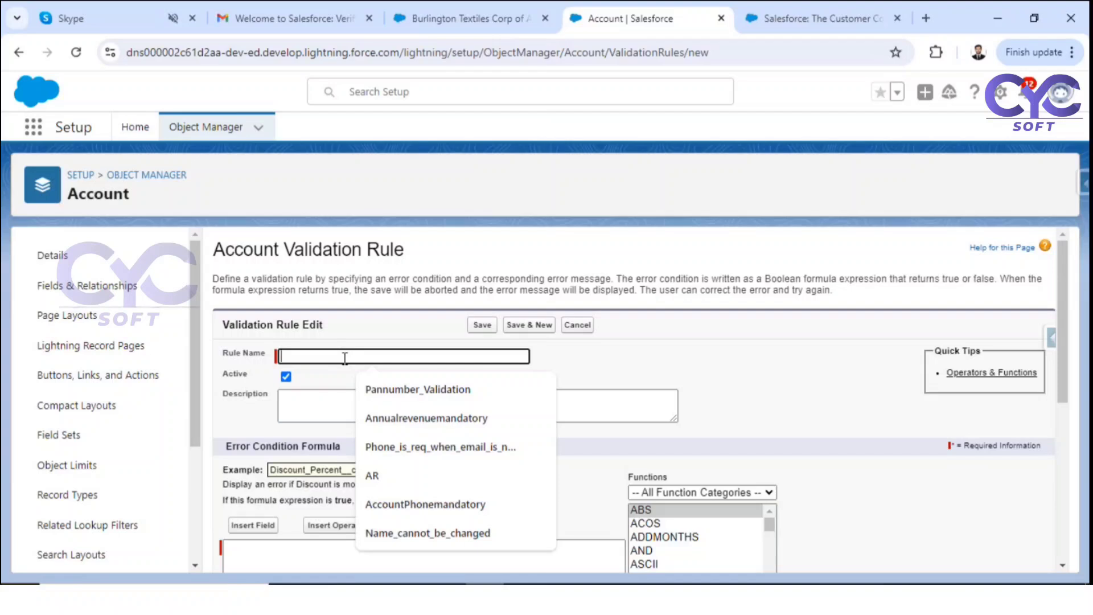
click(385, 503)
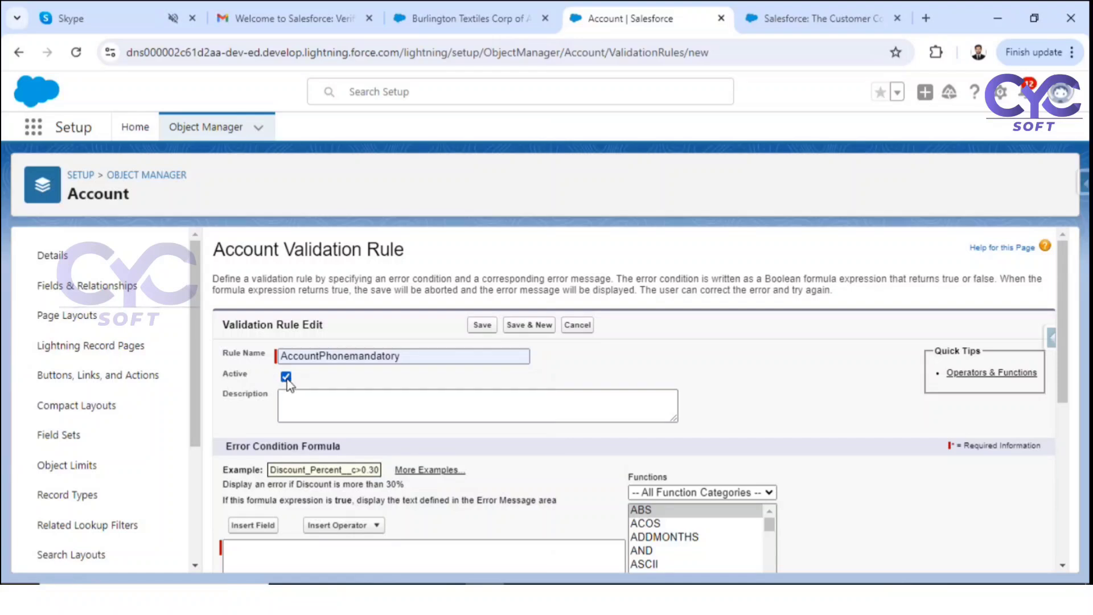
scroll(398, 342, down, 4)
scroll(546, 353, up, 1)
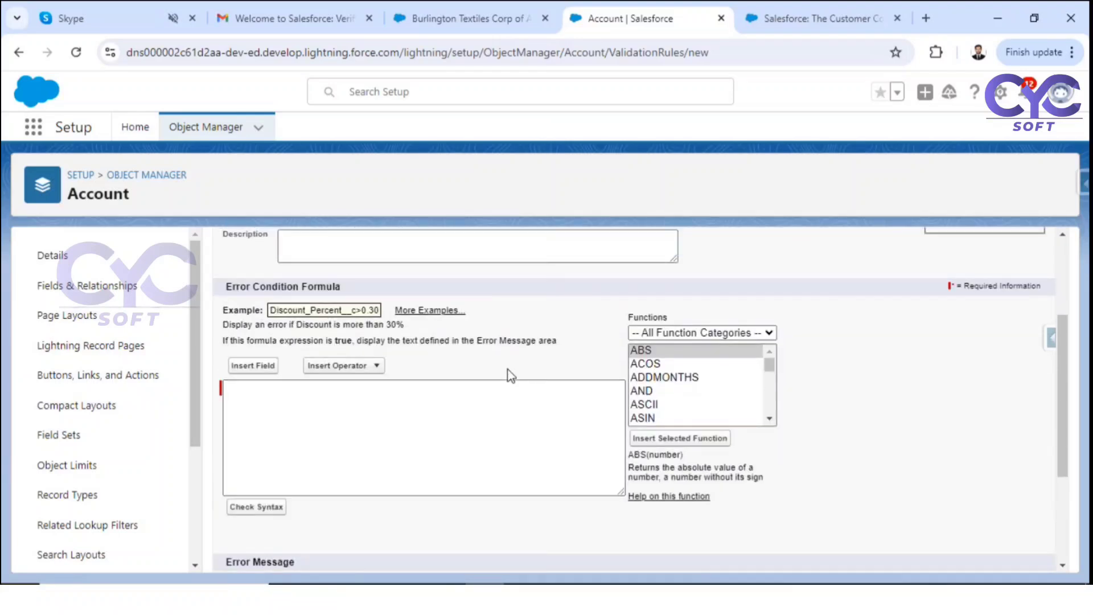
Step: Insert the ISBLANK function into the formula and delete its expression placeholder
drag(627, 317, 672, 320)
scroll(664, 323, up, 2)
scroll(692, 401, down, 2)
click(681, 332)
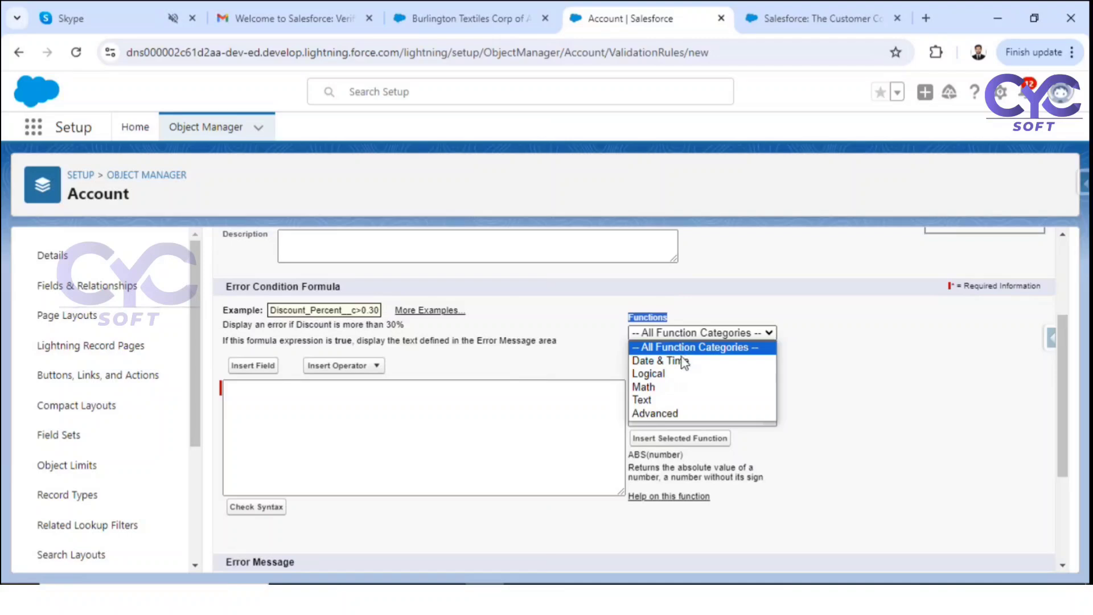
click(846, 349)
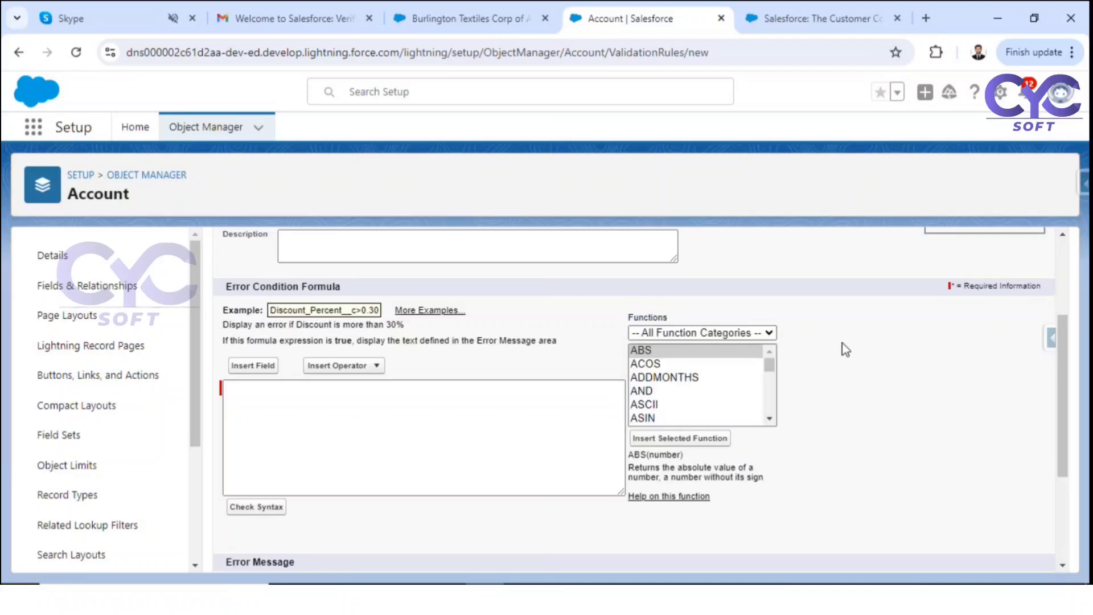
click(641, 391)
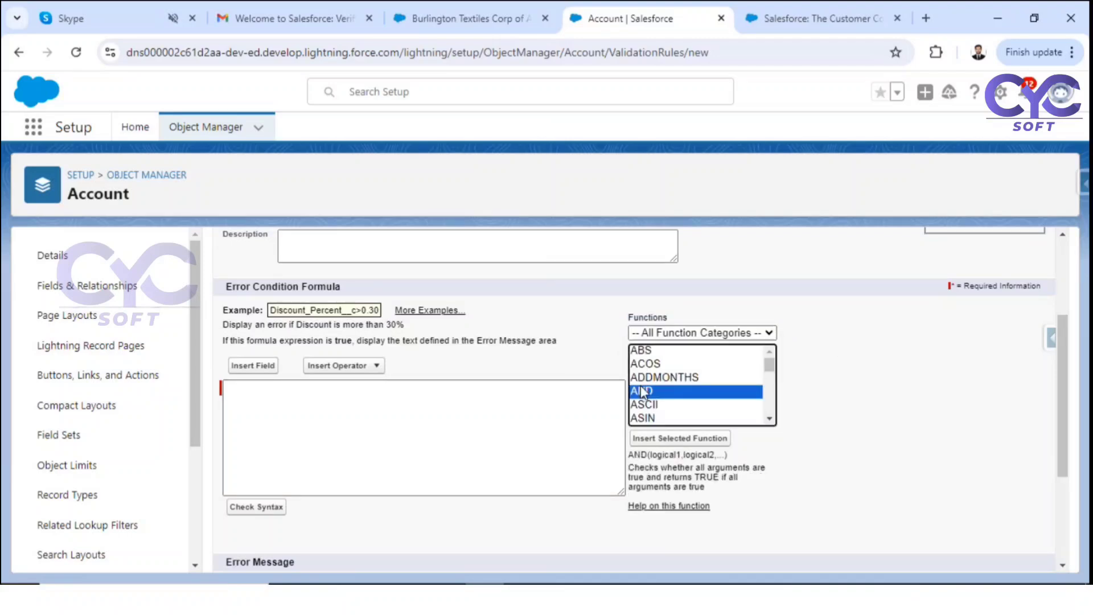
key(i)
key(s)
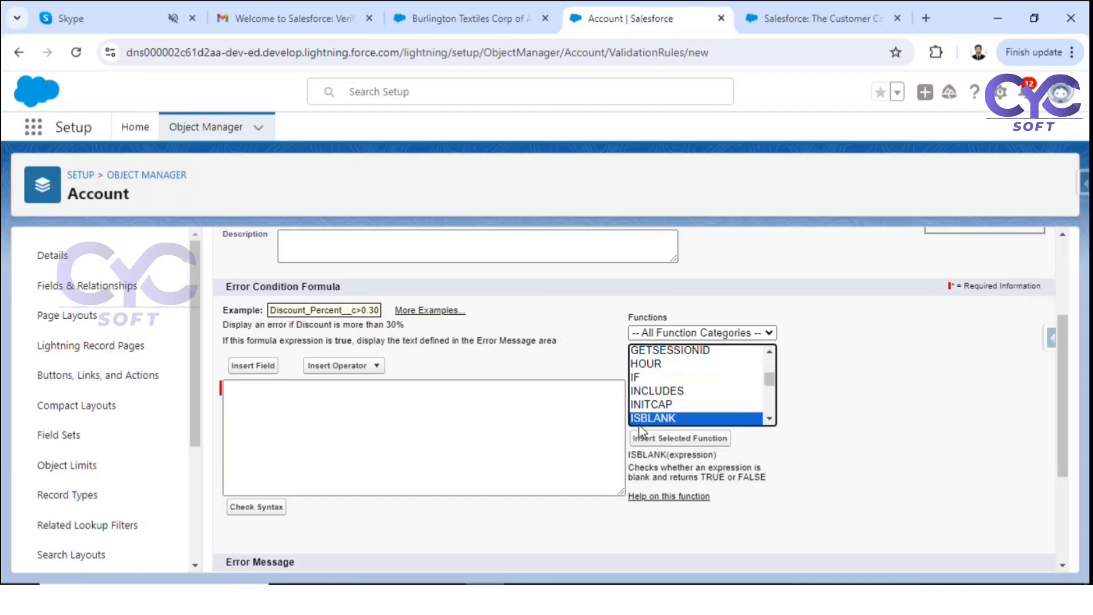
click(656, 436)
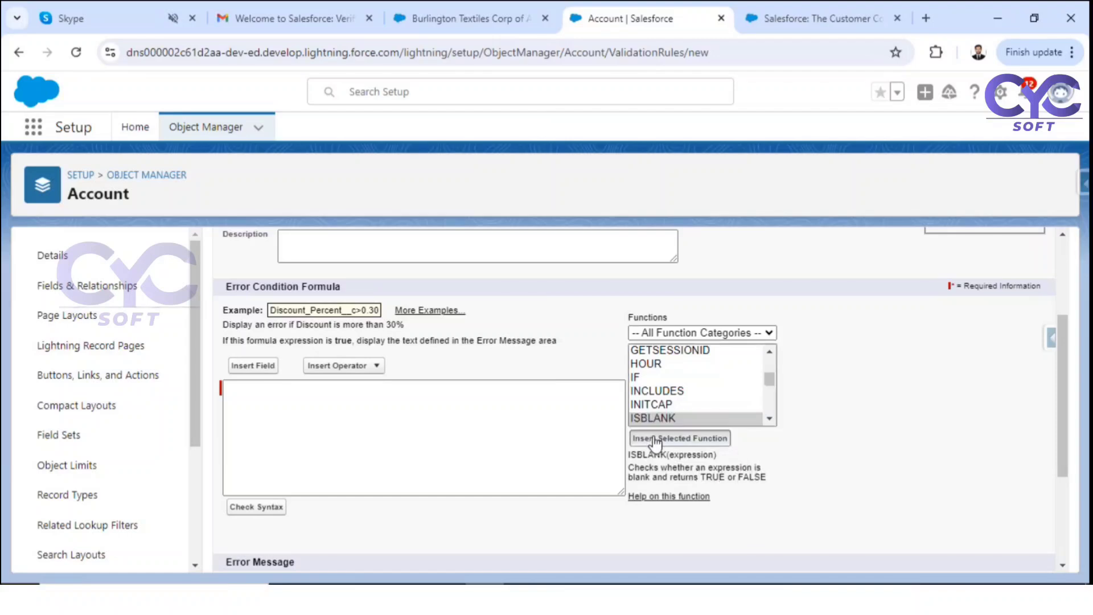
double_click(316, 388)
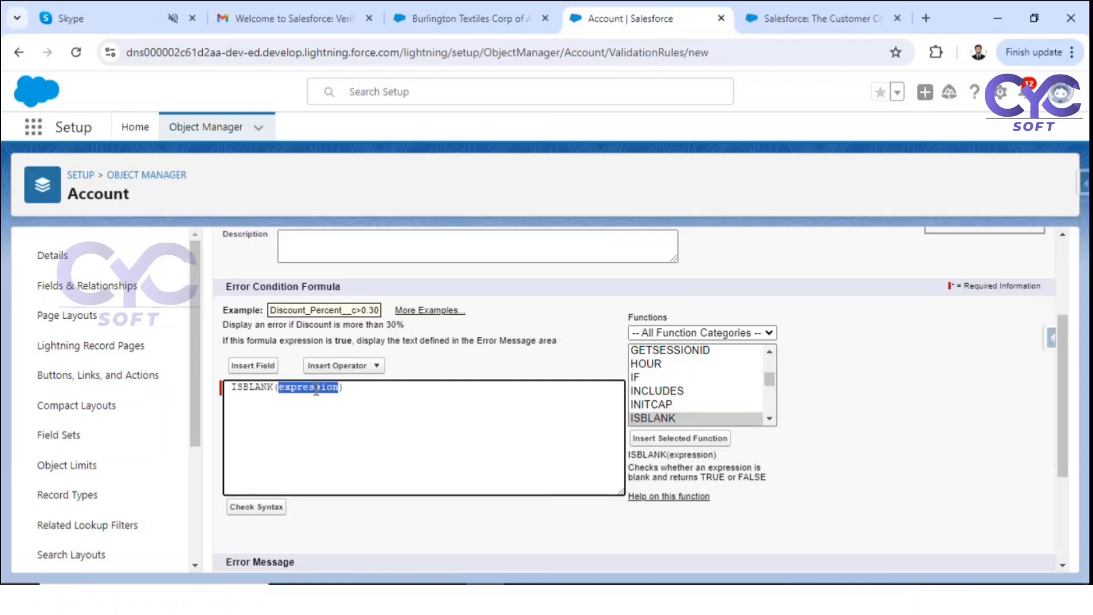
key(BackSpace)
Step: Insert the Account Phone field so the formula reads ISBLANK( Phone )
click(251, 367)
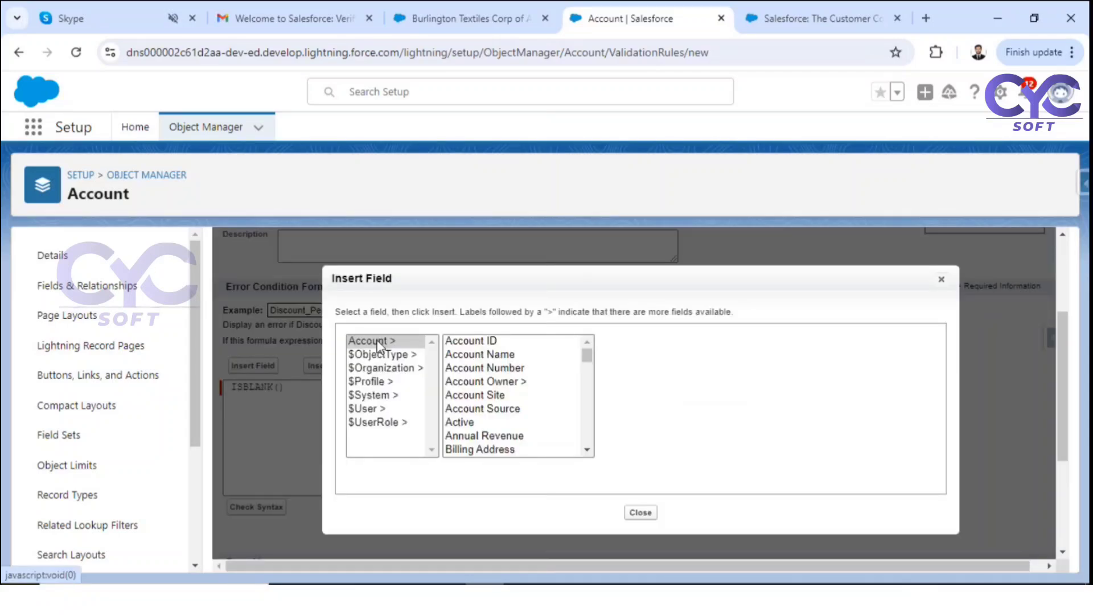
click(483, 410)
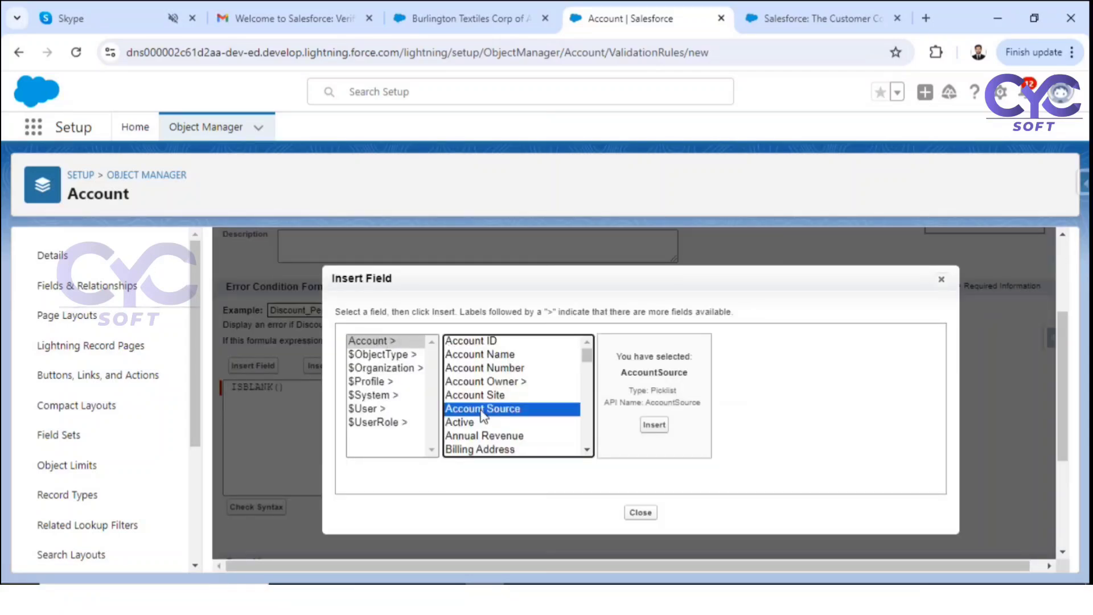
text(ph)
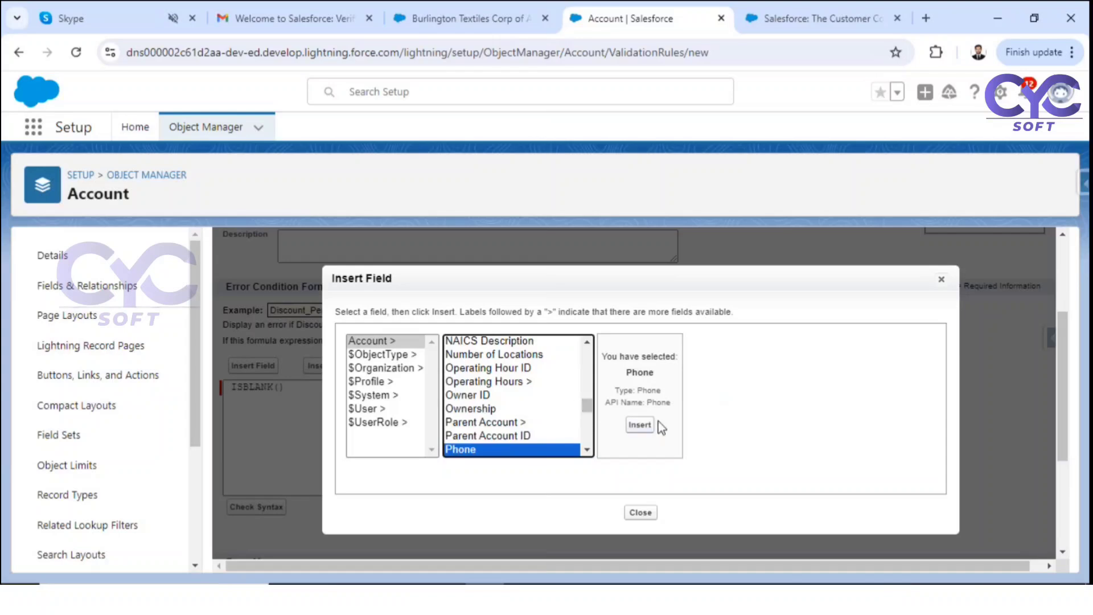
click(649, 424)
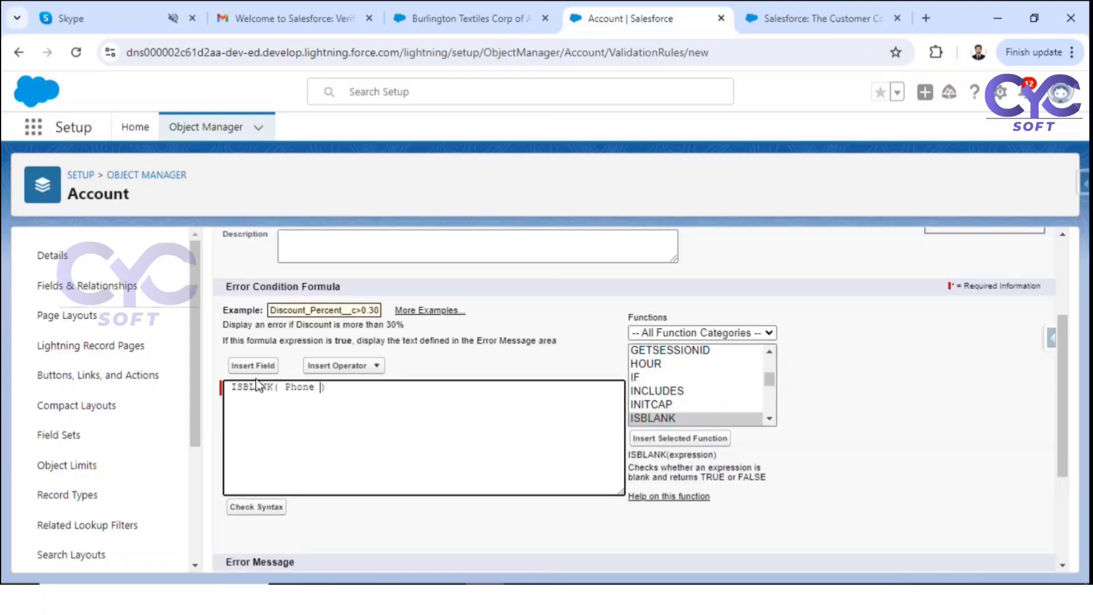
double_click(306, 389)
Step: Check the formula syntax and confirm no errors are found
scroll(302, 388, down, 2)
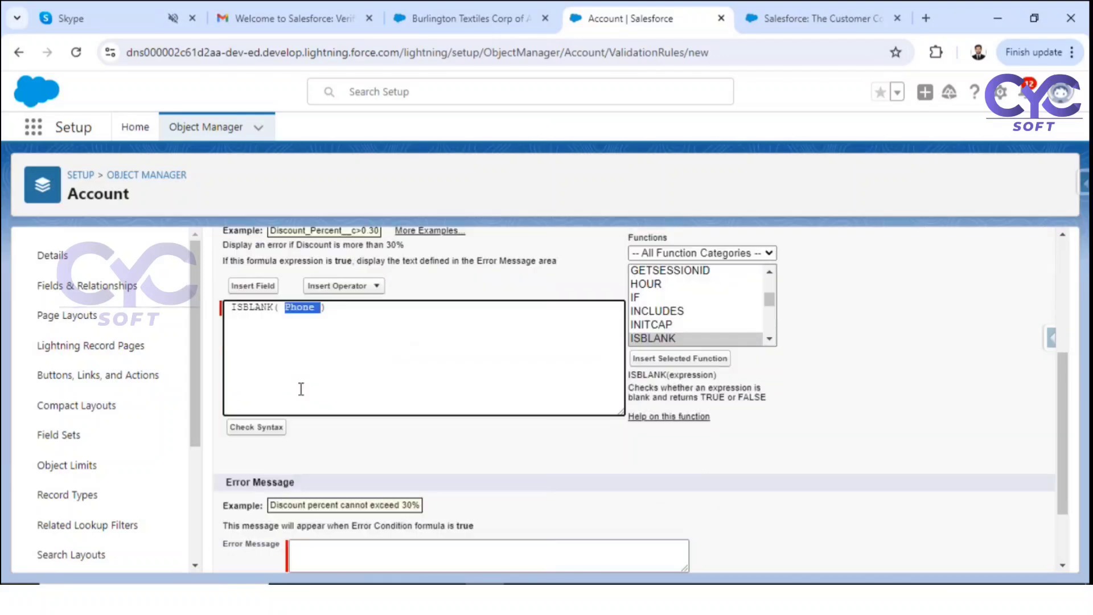
click(344, 306)
drag(353, 308, 223, 310)
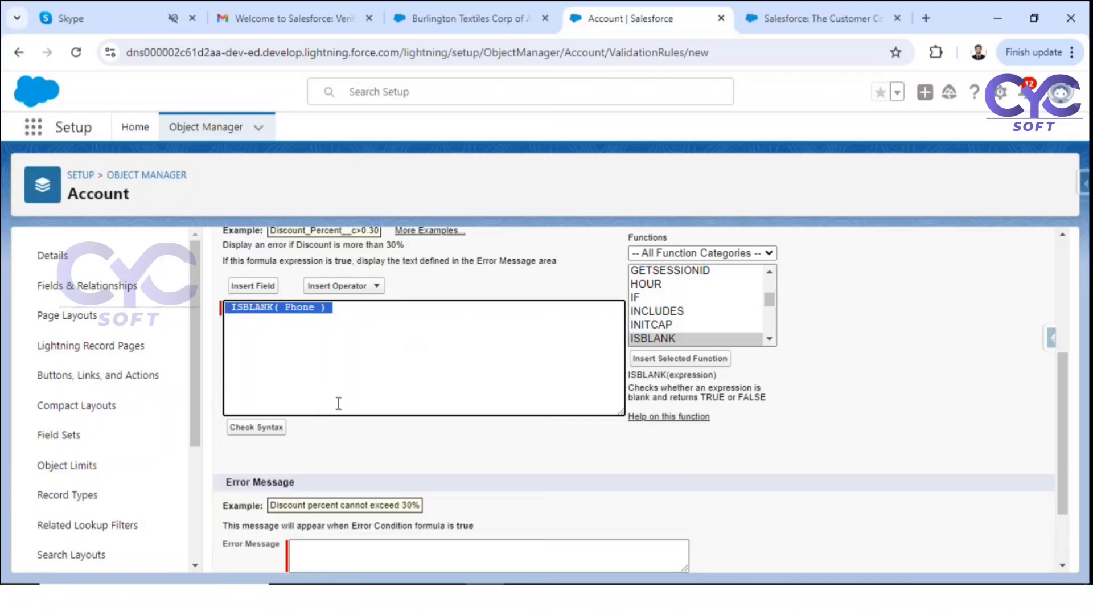
click(257, 428)
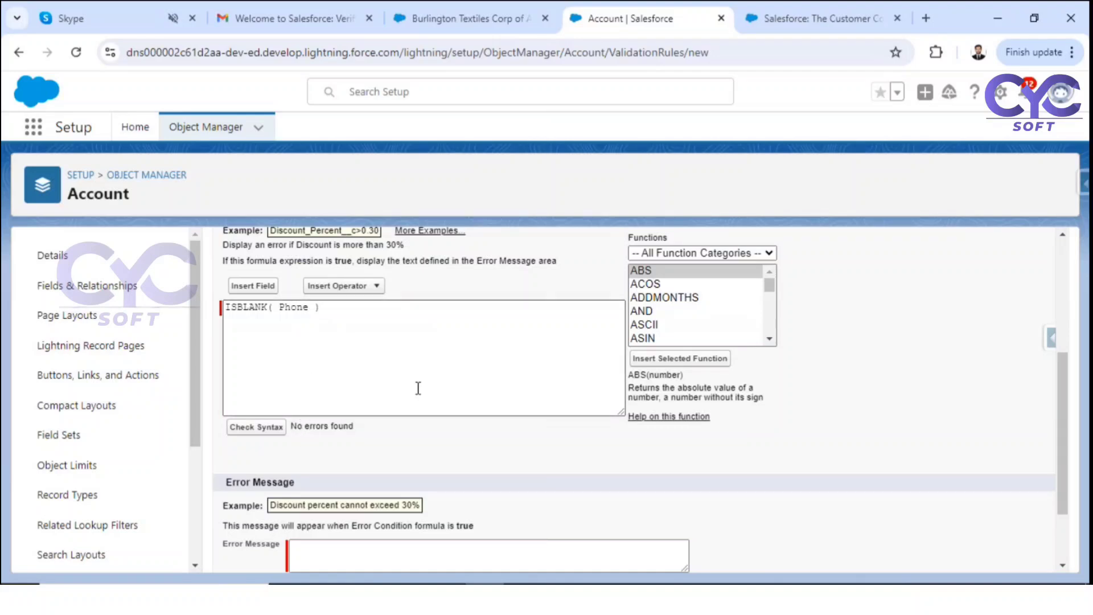
scroll(417, 385, down, 2)
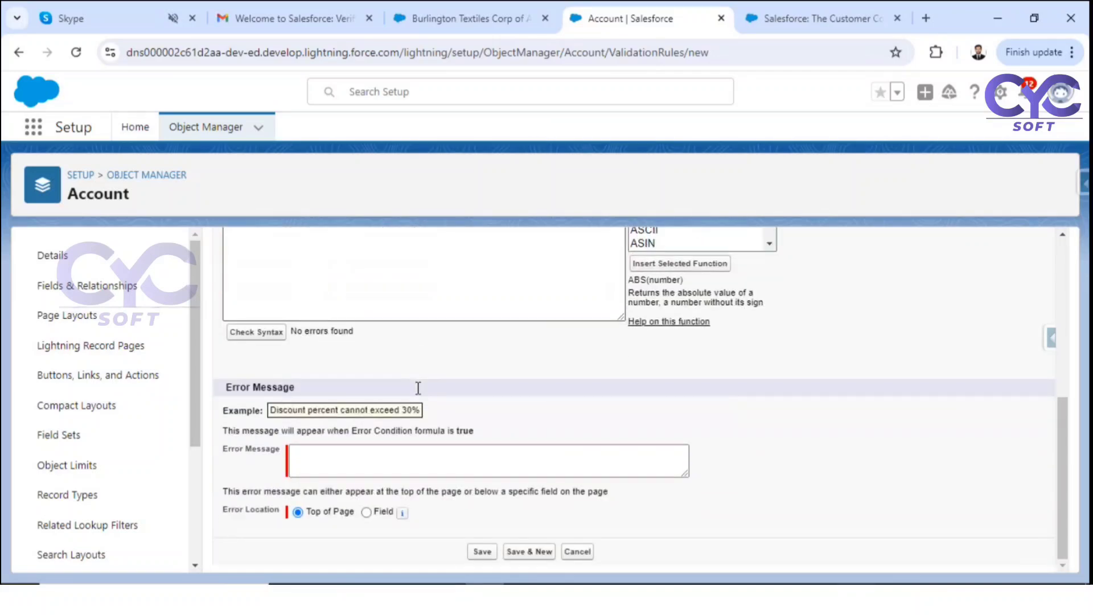
Step: Enter the error message 'Phone number is required' at Top of Page and save the rule
click(323, 454)
text(P)
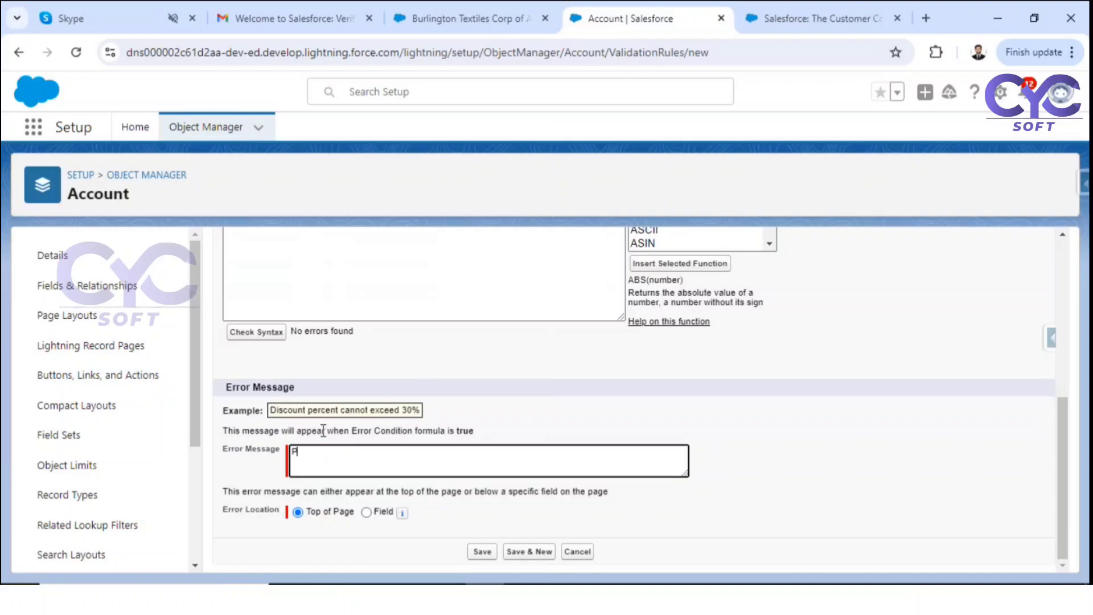
text(hone numberis required)
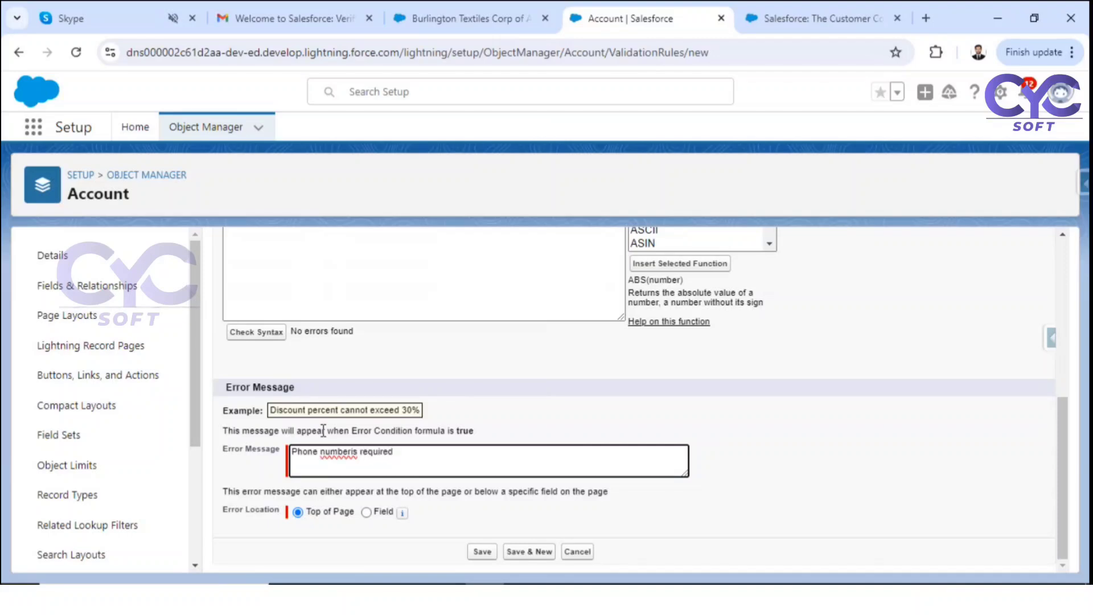
click(353, 446)
drag(314, 453, 351, 453)
click(329, 513)
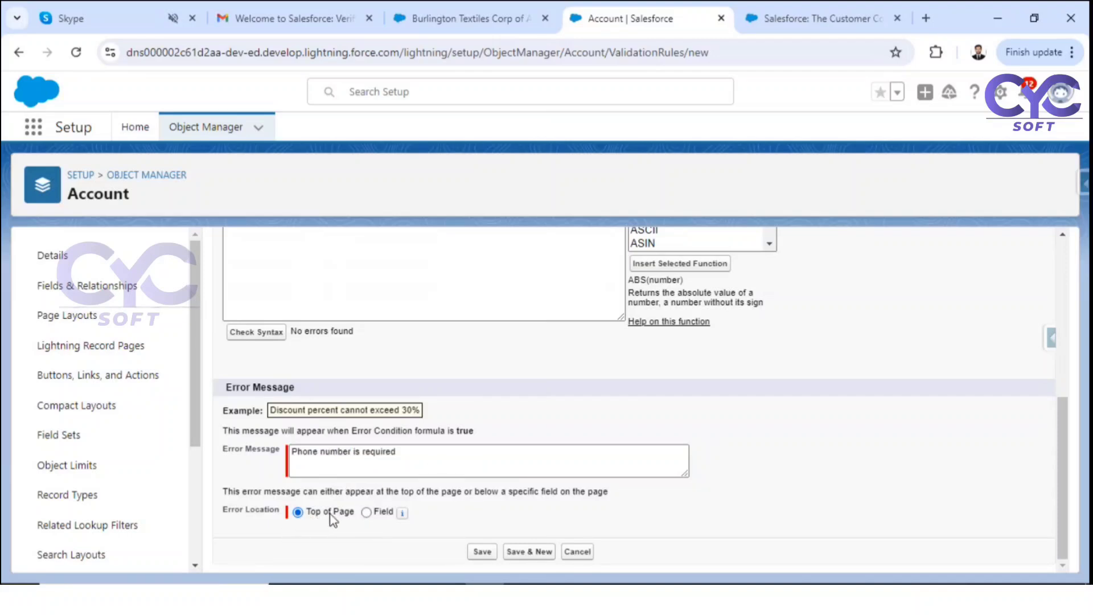
click(482, 553)
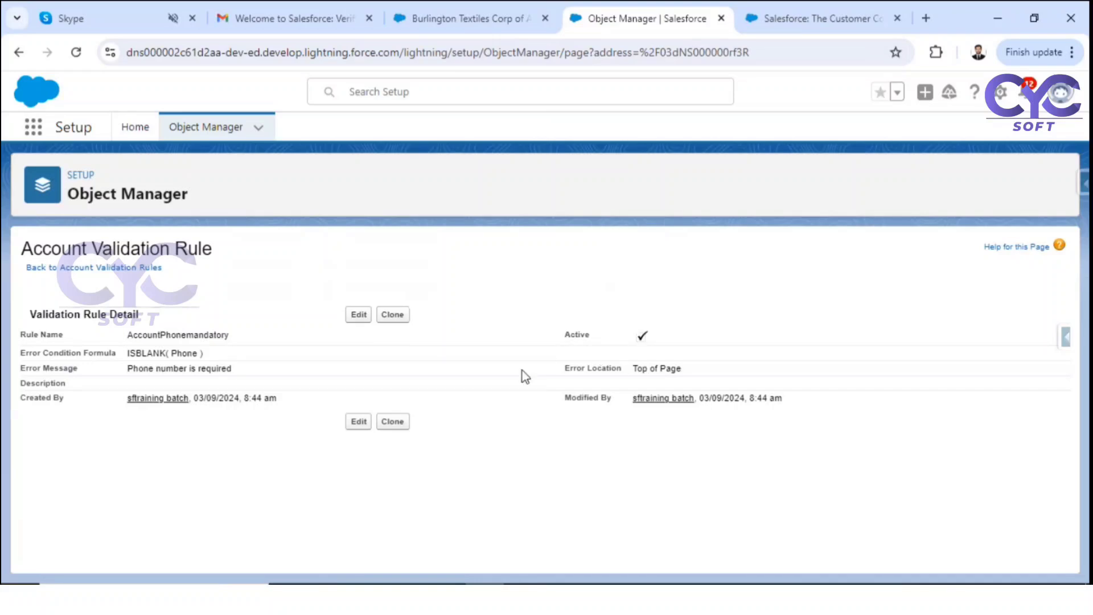
Step: Save the Burlington Textiles account with Phone blank and see the 'Phone number is required' error
click(485, 4)
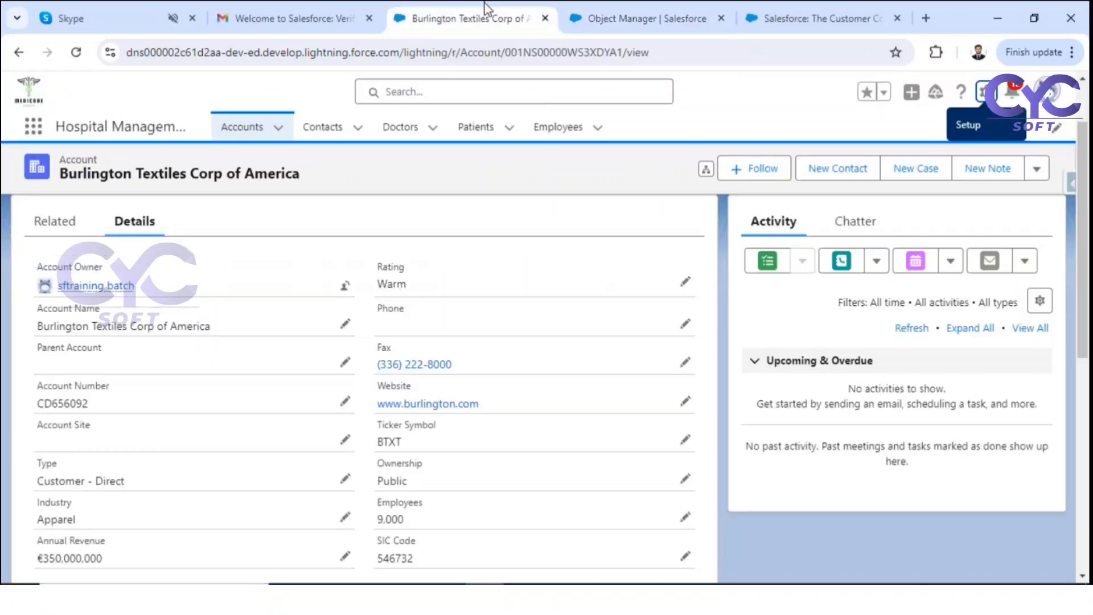
click(77, 52)
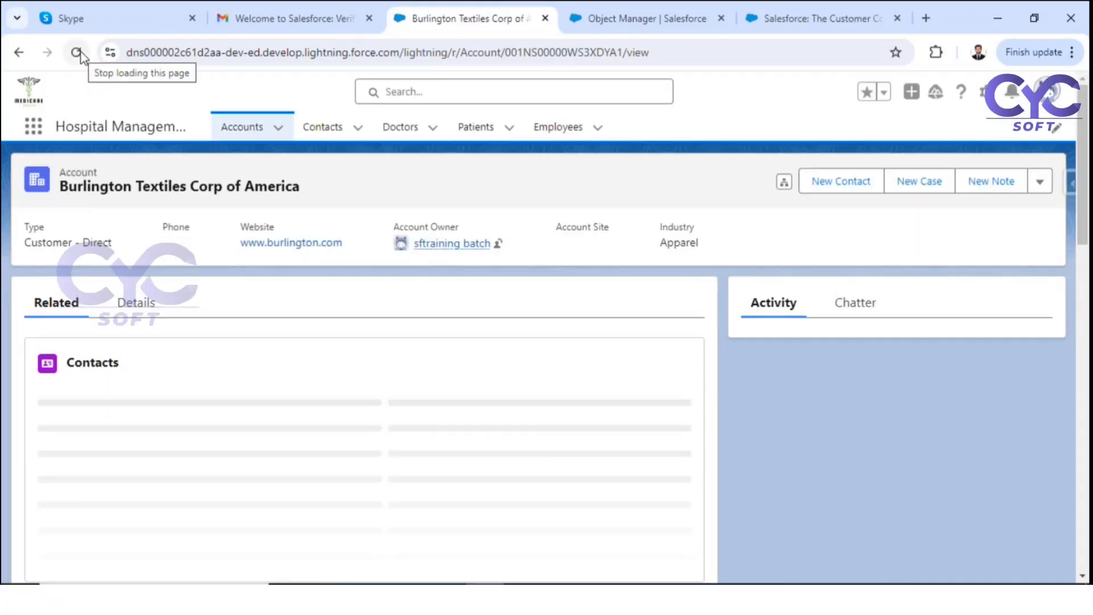
click(135, 301)
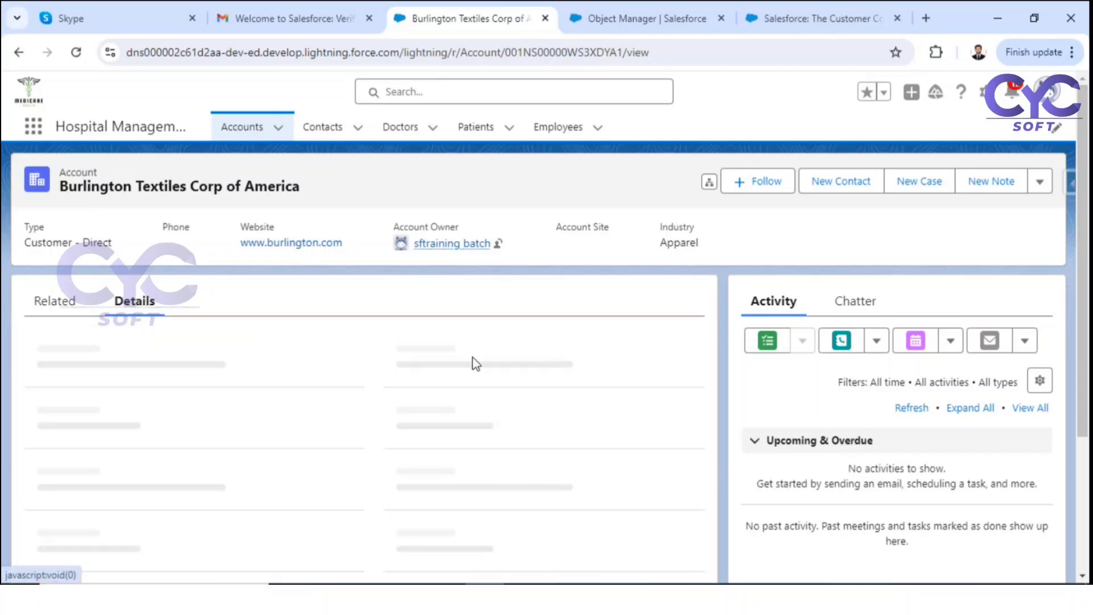
click(685, 404)
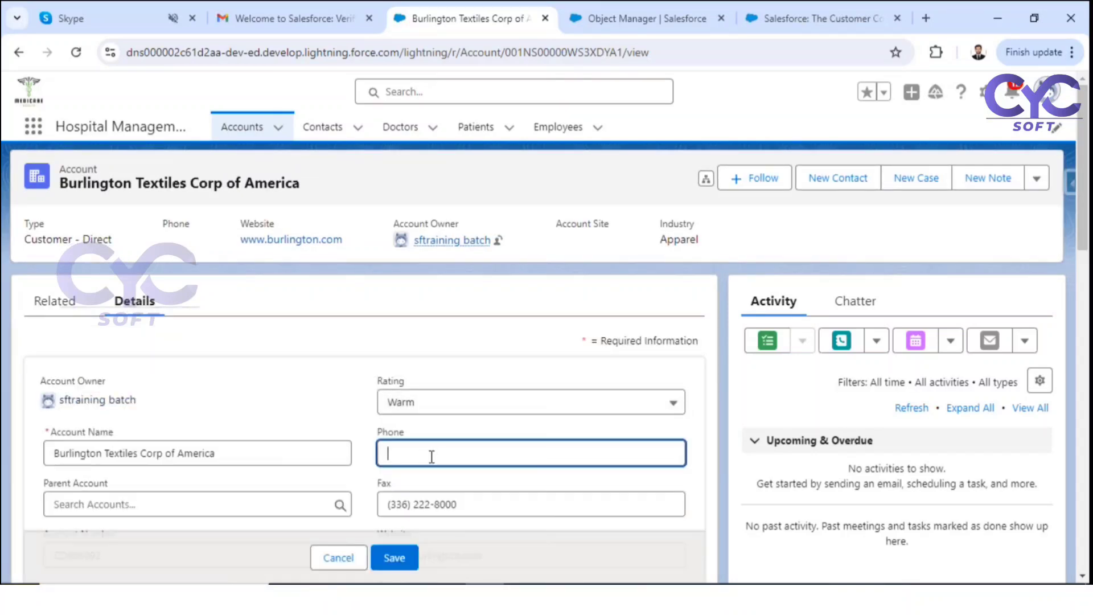
click(393, 560)
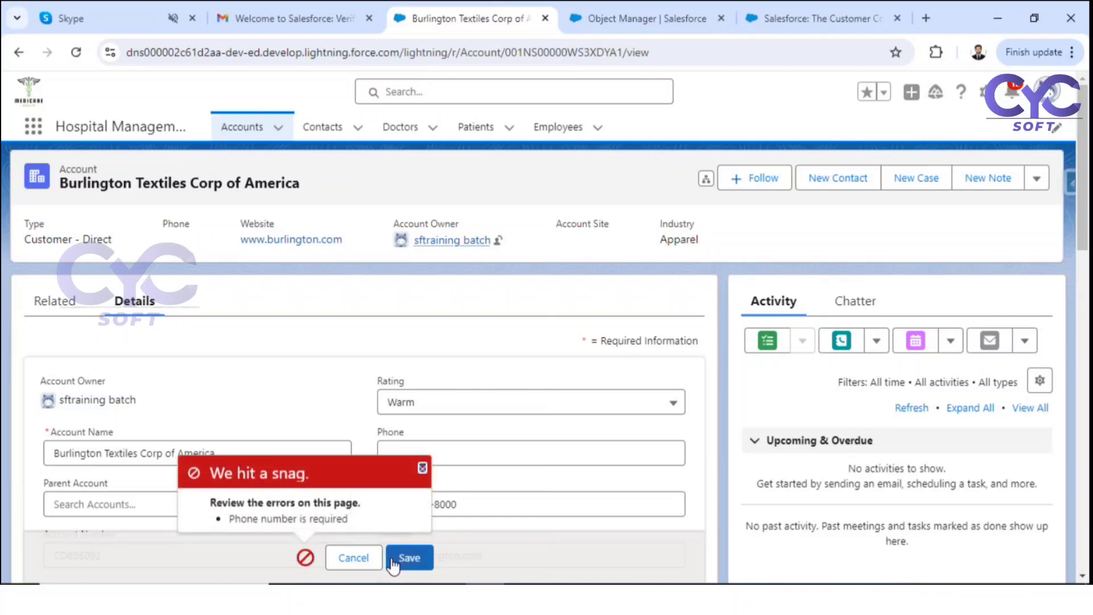
drag(227, 523, 364, 531)
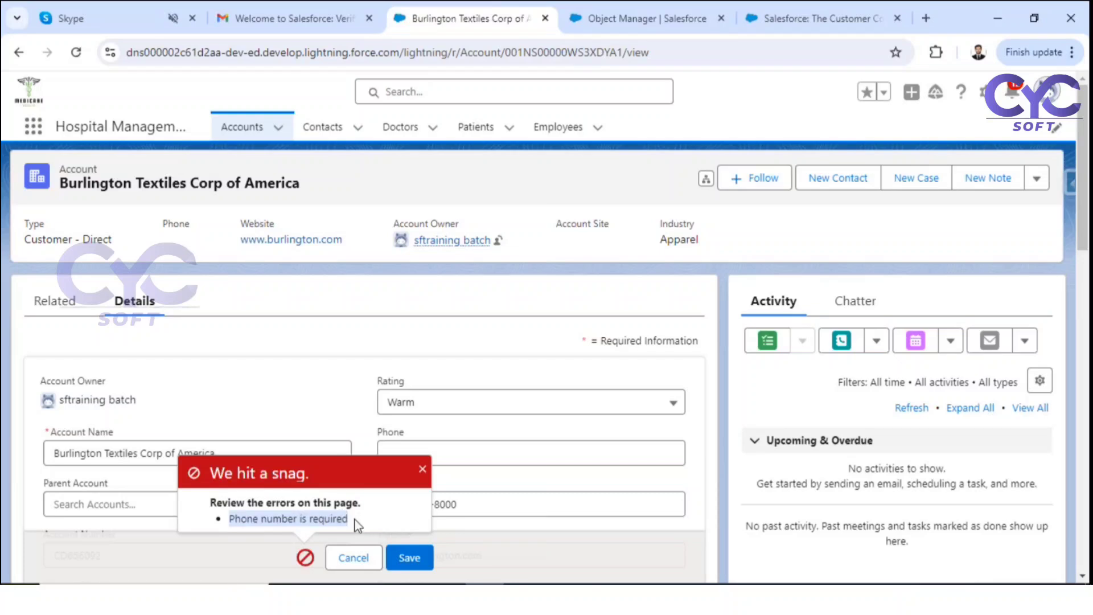
click(422, 470)
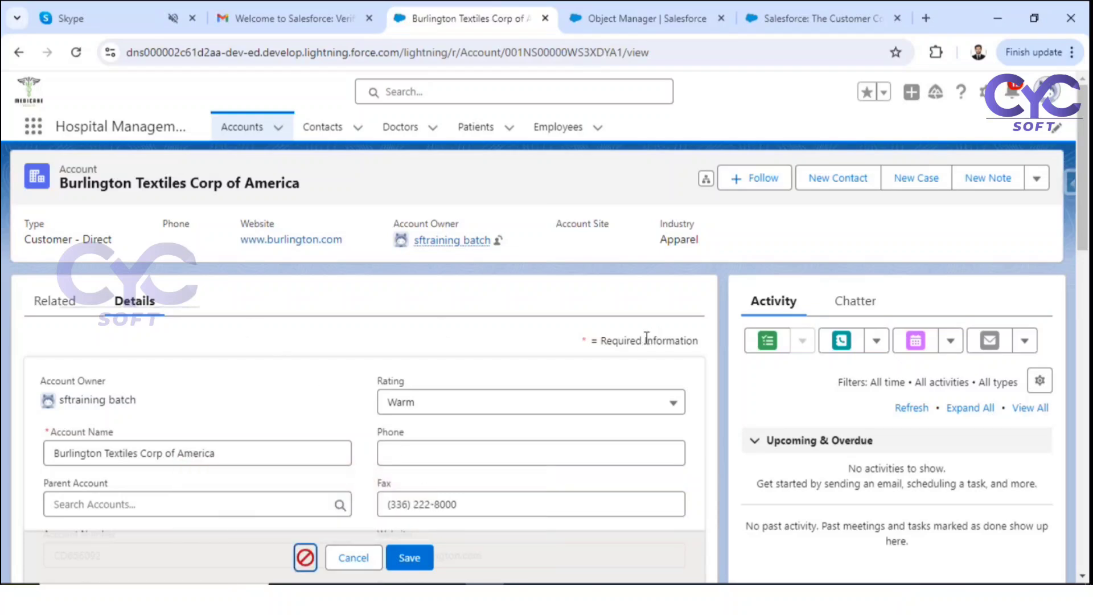
Step: Open Salesforce Classic in a new browser tab and switch to it
click(1051, 94)
right_click(875, 504)
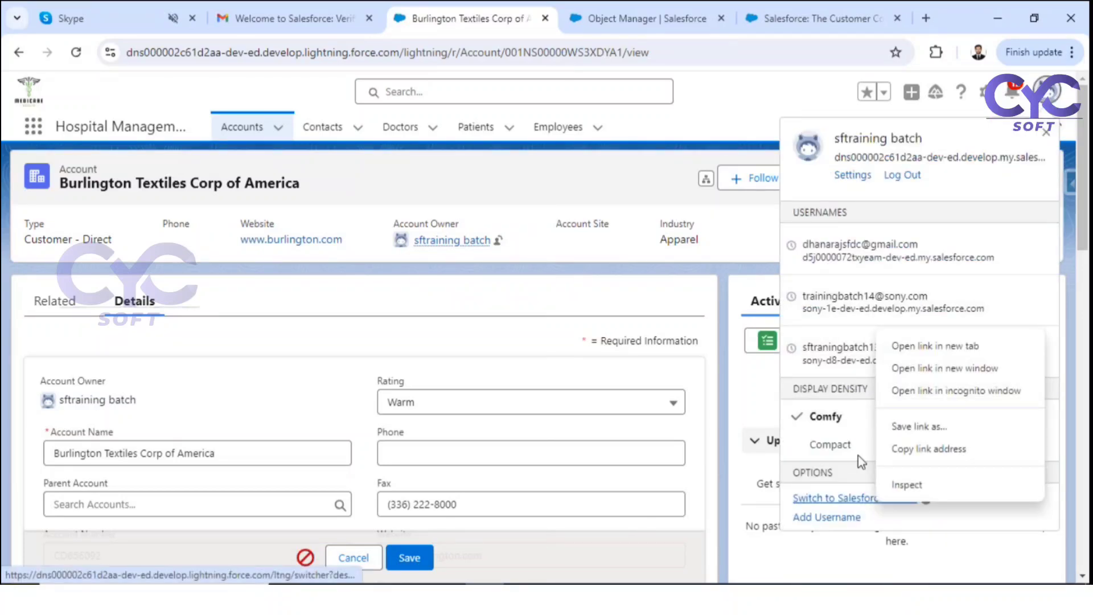
click(959, 345)
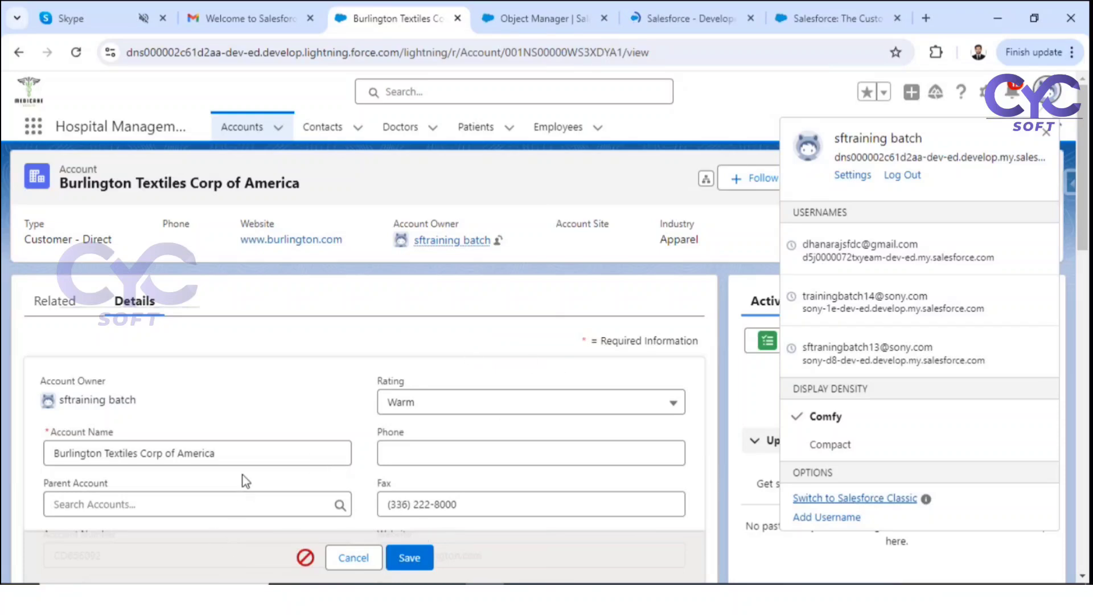
click(413, 558)
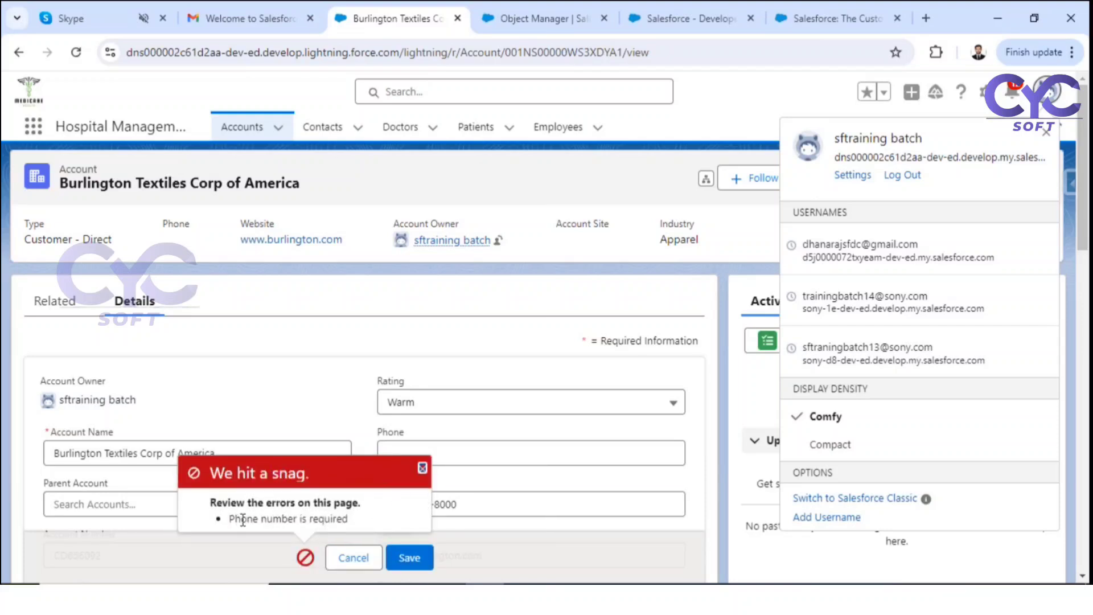
click(667, 18)
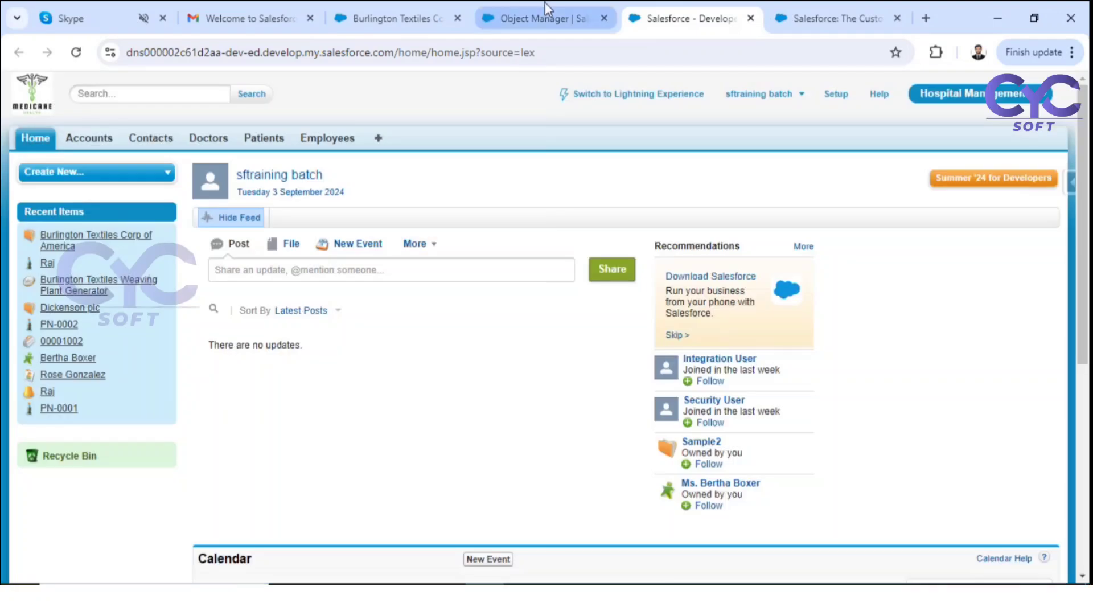
Step: In Classic, edit and save Burlington Textiles to get the same phone error, then switch tabs back
click(91, 144)
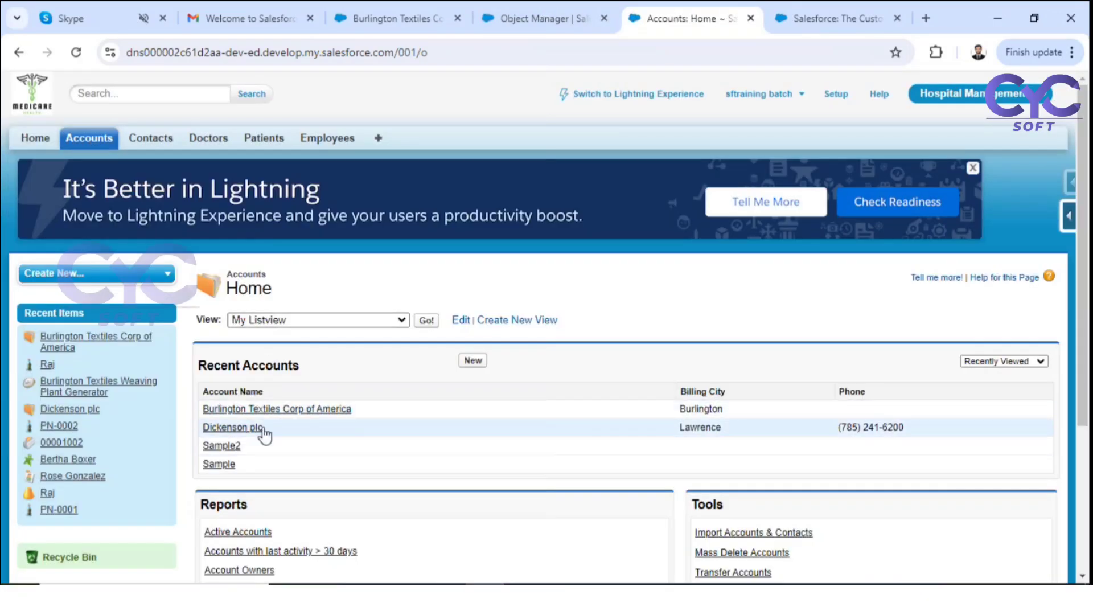
click(280, 419)
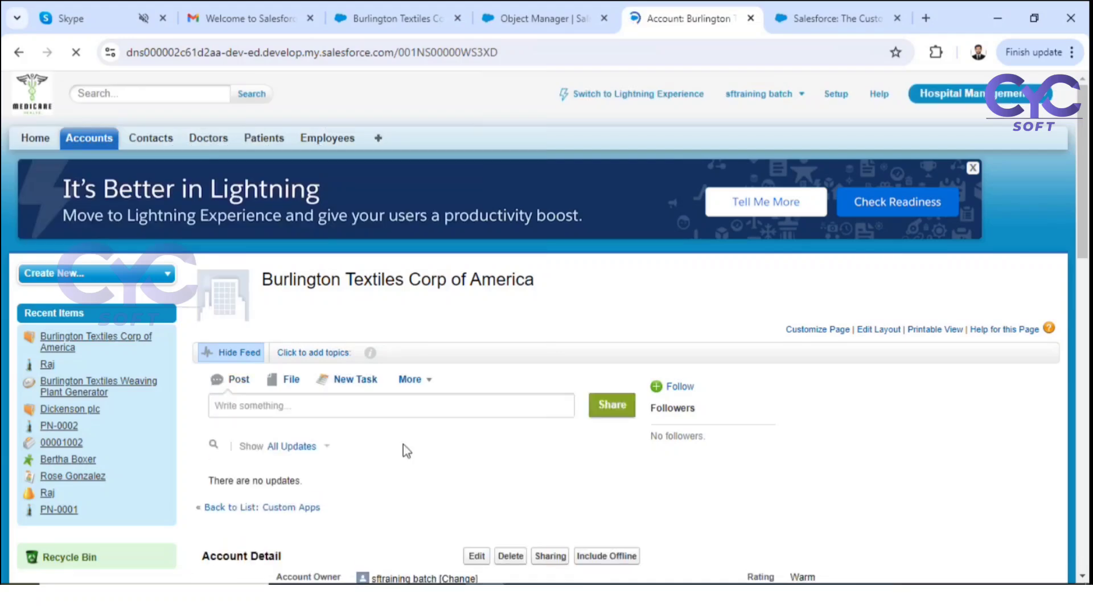
scroll(404, 444, down, 4)
click(477, 317)
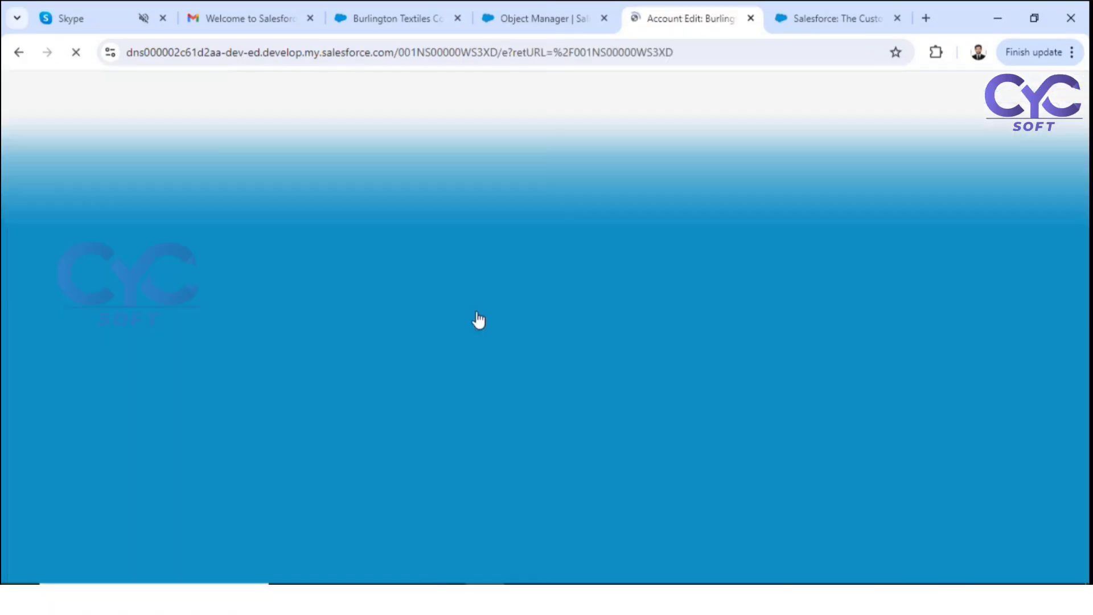
click(473, 329)
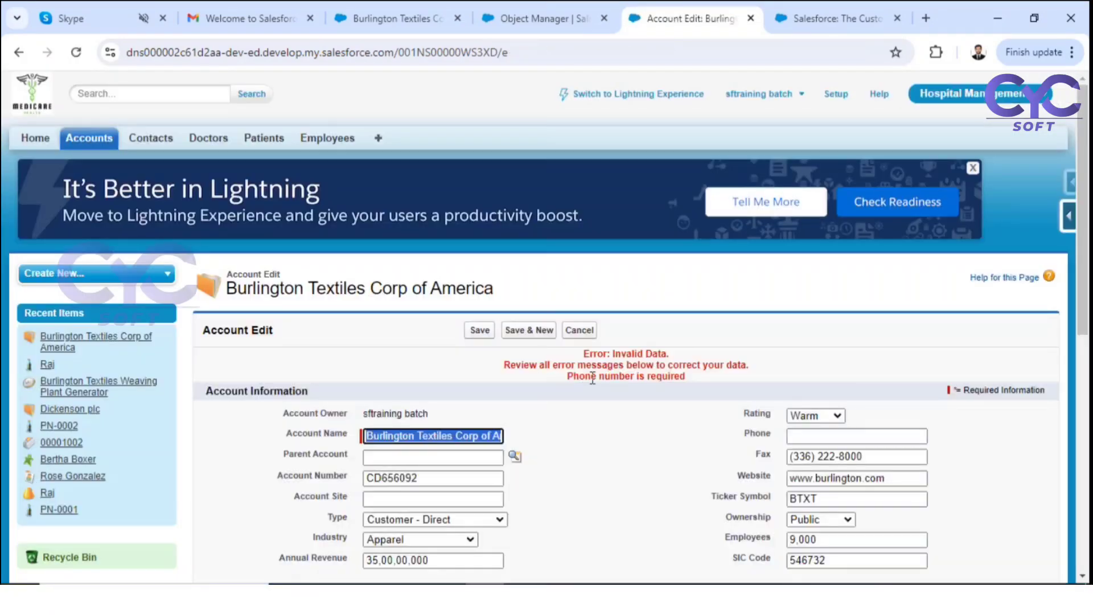
drag(567, 377, 681, 376)
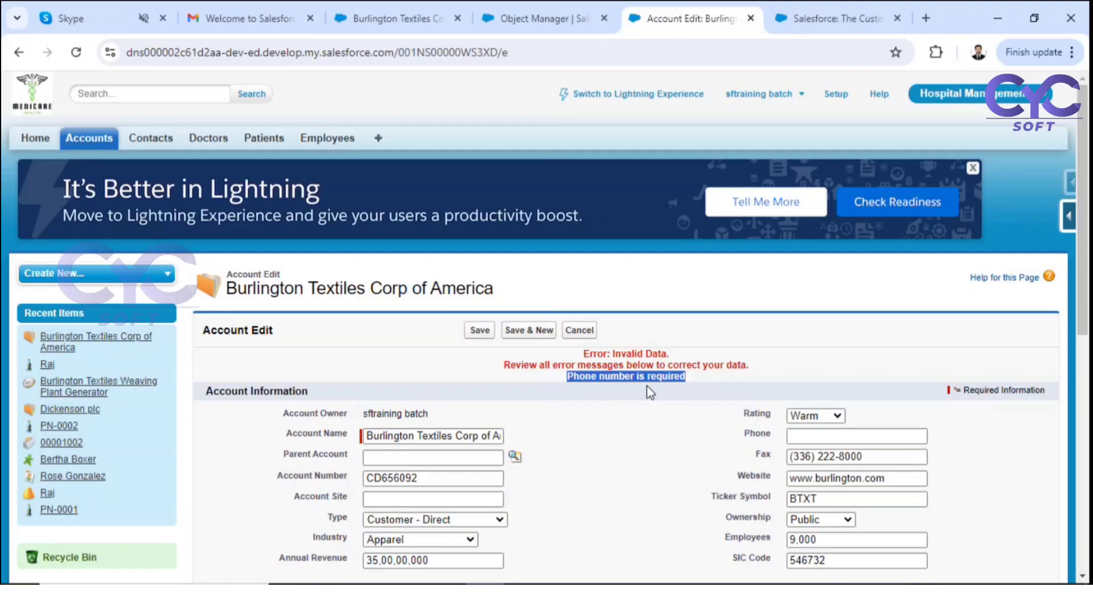
click(528, 17)
click(427, 18)
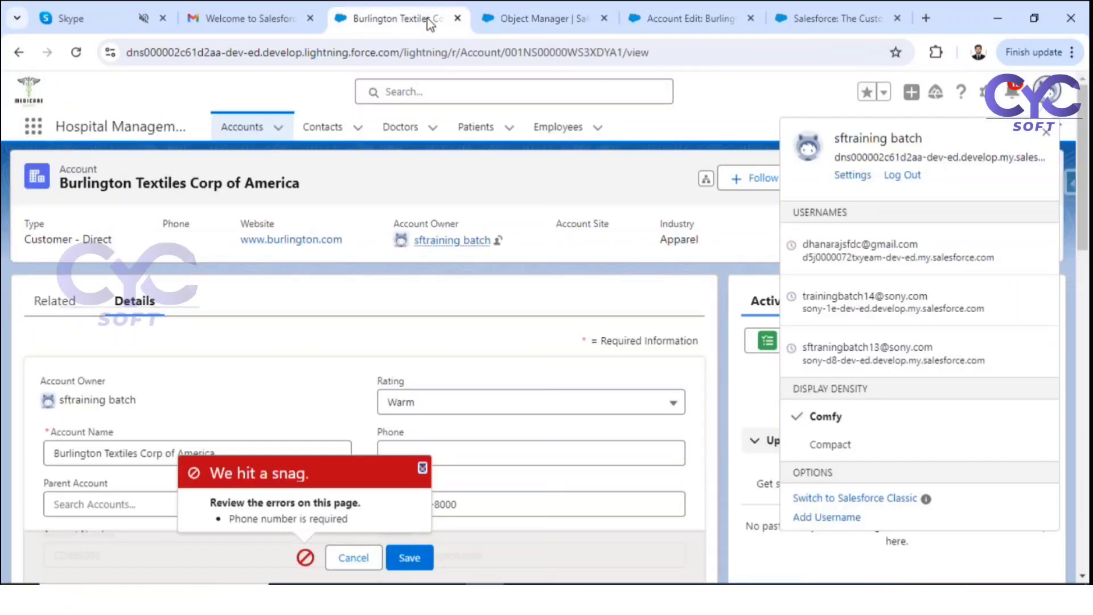
click(422, 467)
click(436, 453)
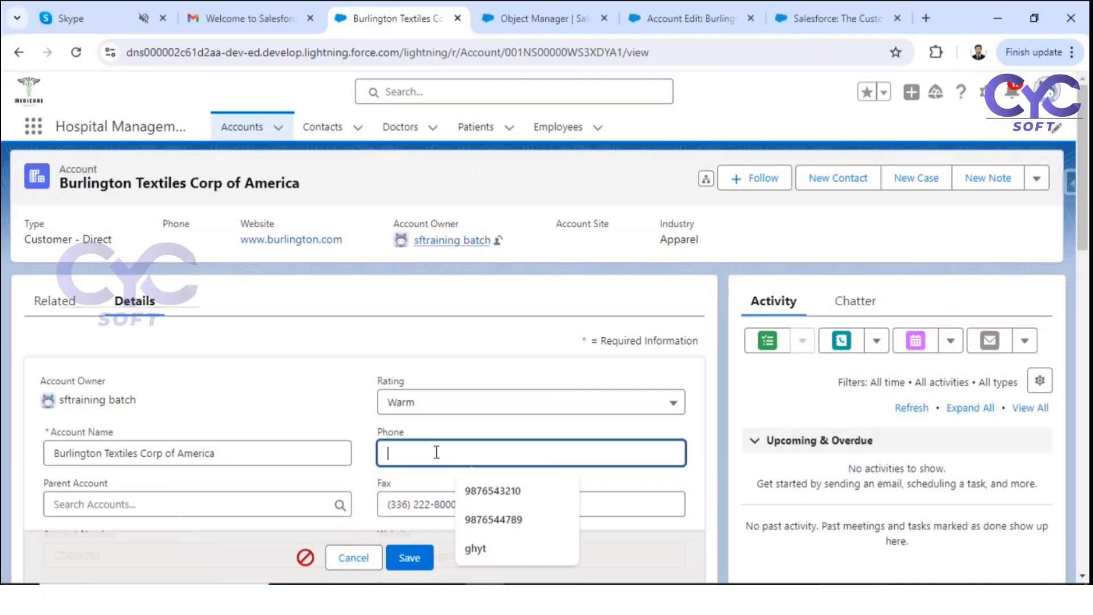
click(484, 489)
click(411, 558)
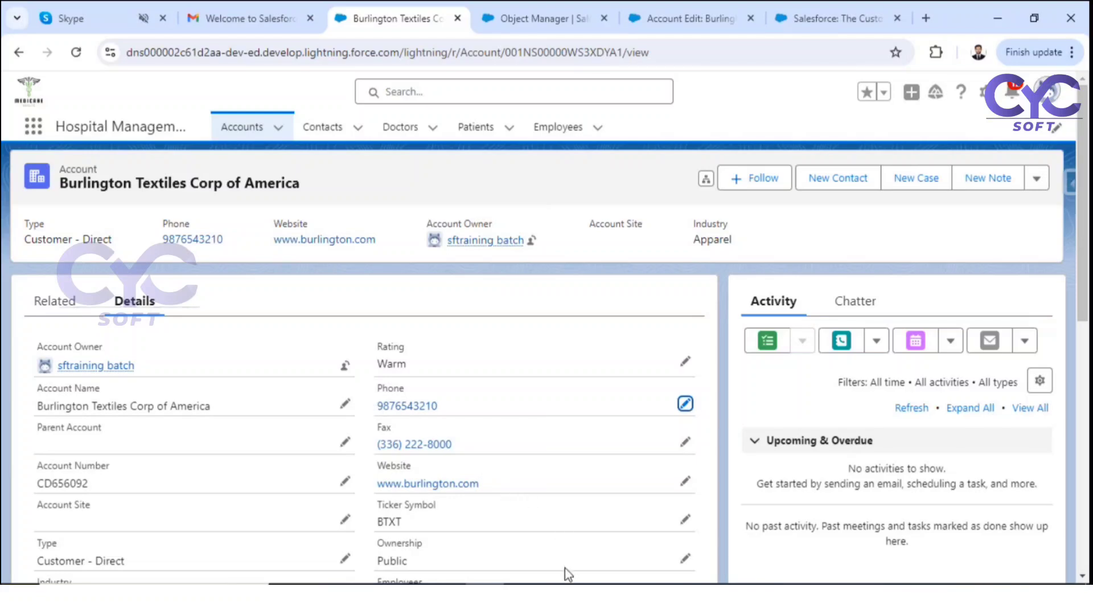
Step: Handwrite the heading '2. ISNULL - Boolean' on the whiteboard
click(602, 598)
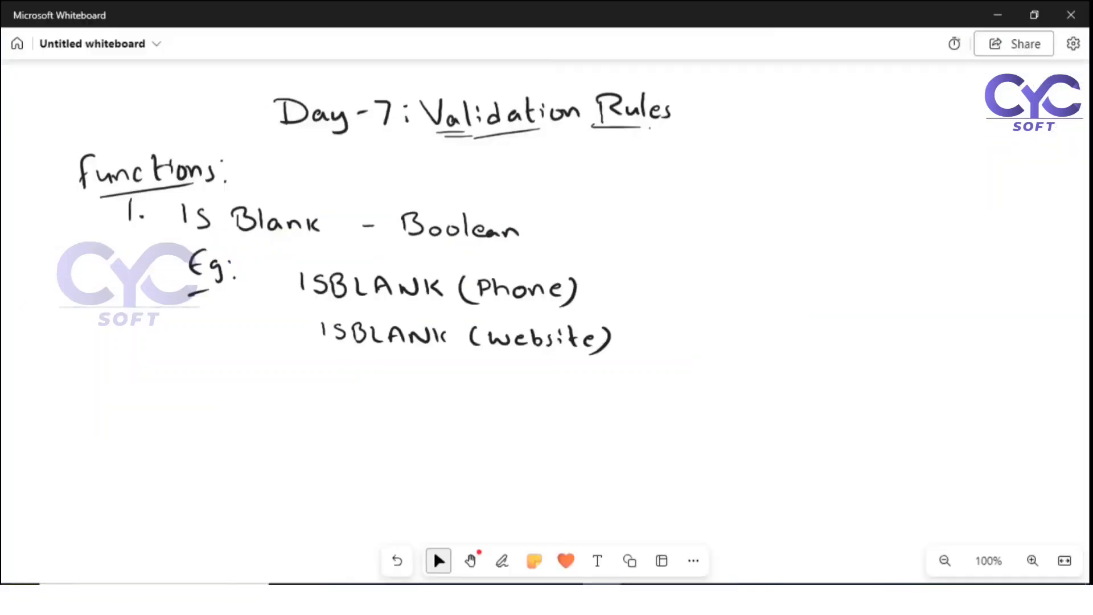
click(502, 561)
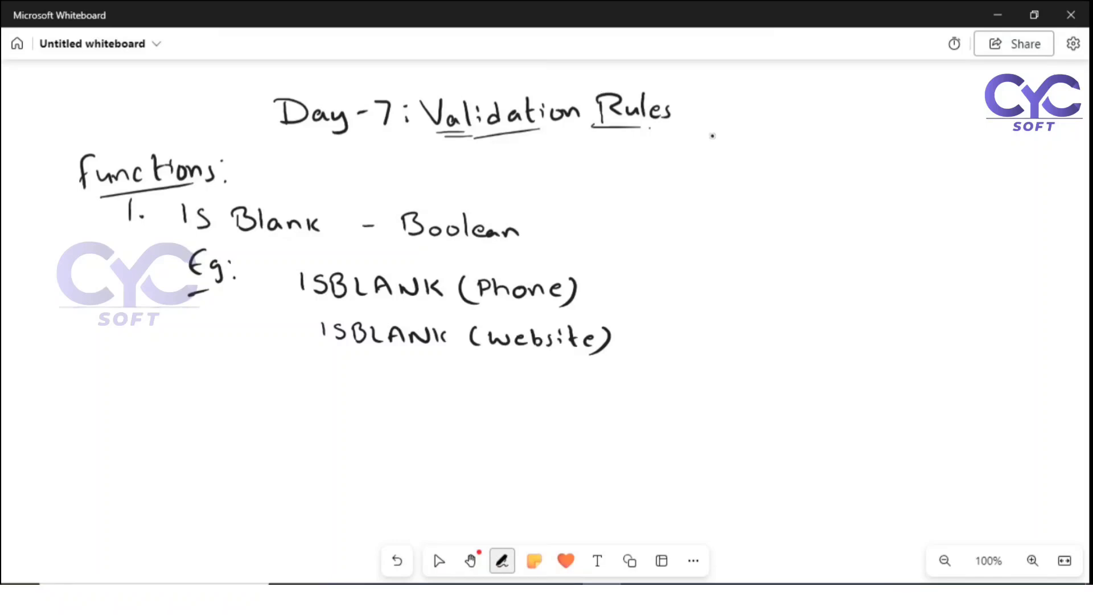
mouse_move(655, 184)
mouse_down()
mouse_move(666, 199)
mouse_move(769, 180)
mouse_move(785, 191)
mouse_up()
click(679, 195)
mouse_move(792, 177)
mouse_down()
mouse_move(795, 193)
mouse_move(844, 193)
mouse_up()
mouse_move(867, 183)
mouse_down()
mouse_move(892, 193)
mouse_move(938, 180)
mouse_up()
click(438, 561)
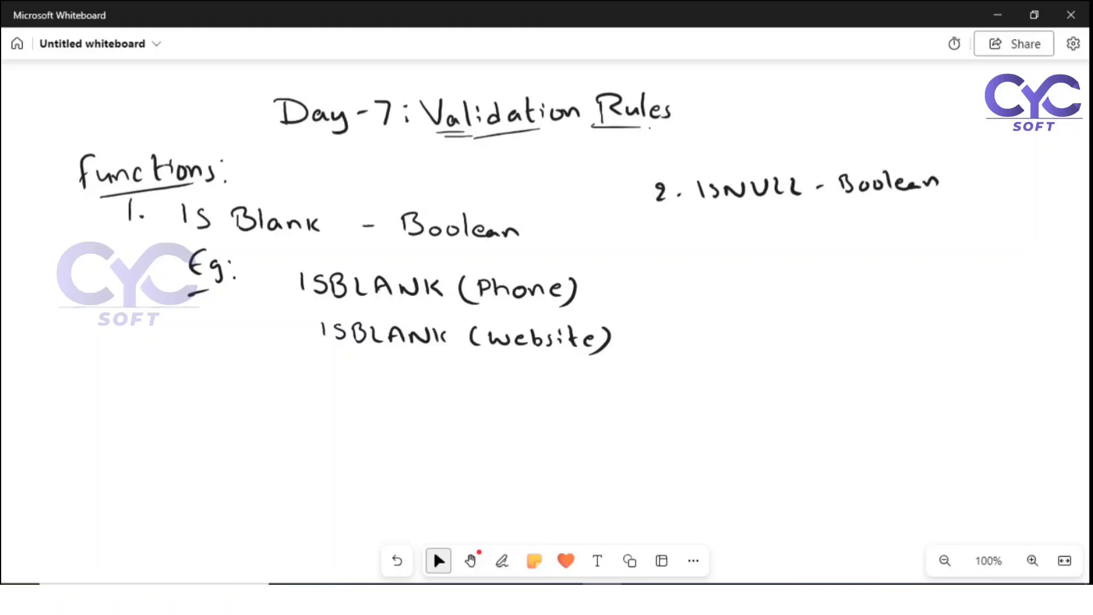
Step: Add tick marks and a down arrow under ISNULL labelled 'numeric fields'
click(502, 561)
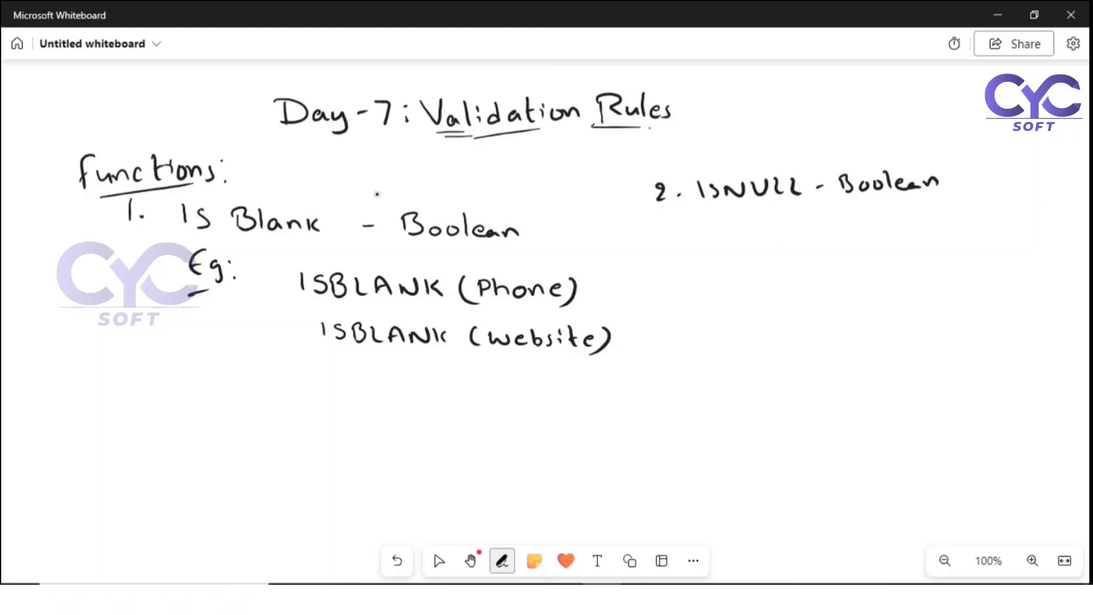
drag(506, 179, 521, 166)
drag(657, 150, 670, 154)
drag(735, 205, 738, 226)
mouse_move(729, 217)
mouse_down()
mouse_move(738, 227)
mouse_move(747, 217)
mouse_up()
drag(695, 250, 882, 242)
drag(884, 236, 893, 247)
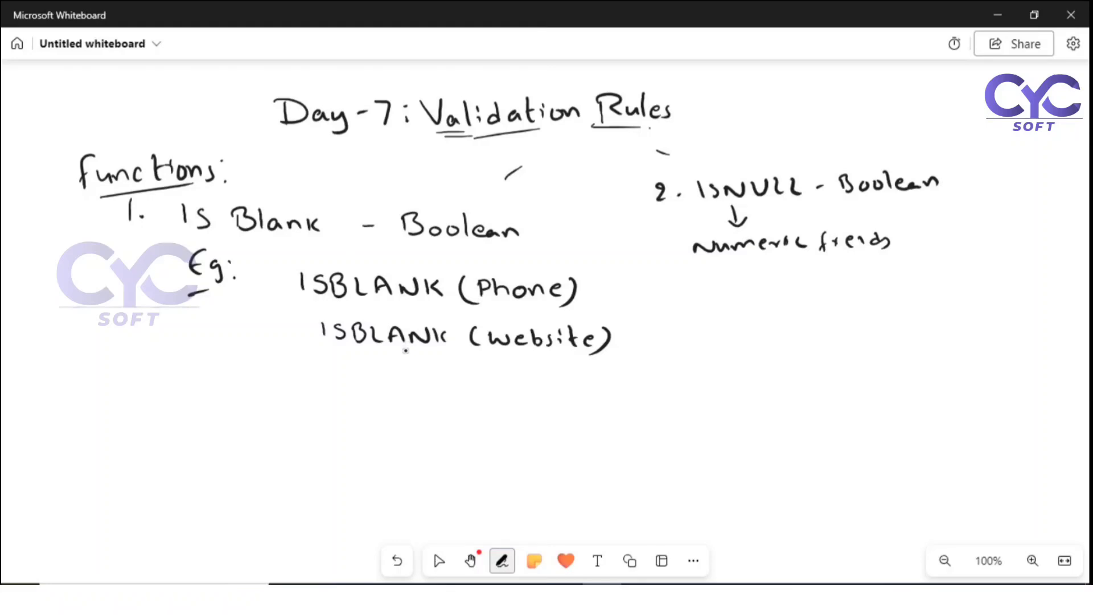
Step: Write 'both num & text' under the ISBLANK examples
mouse_move(406, 350)
mouse_down()
mouse_move(387, 388)
mouse_move(570, 389)
mouse_move(574, 379)
mouse_move(587, 390)
mouse_up()
mouse_move(590, 385)
mouse_down()
mouse_move(614, 394)
mouse_move(617, 381)
mouse_up()
click(439, 561)
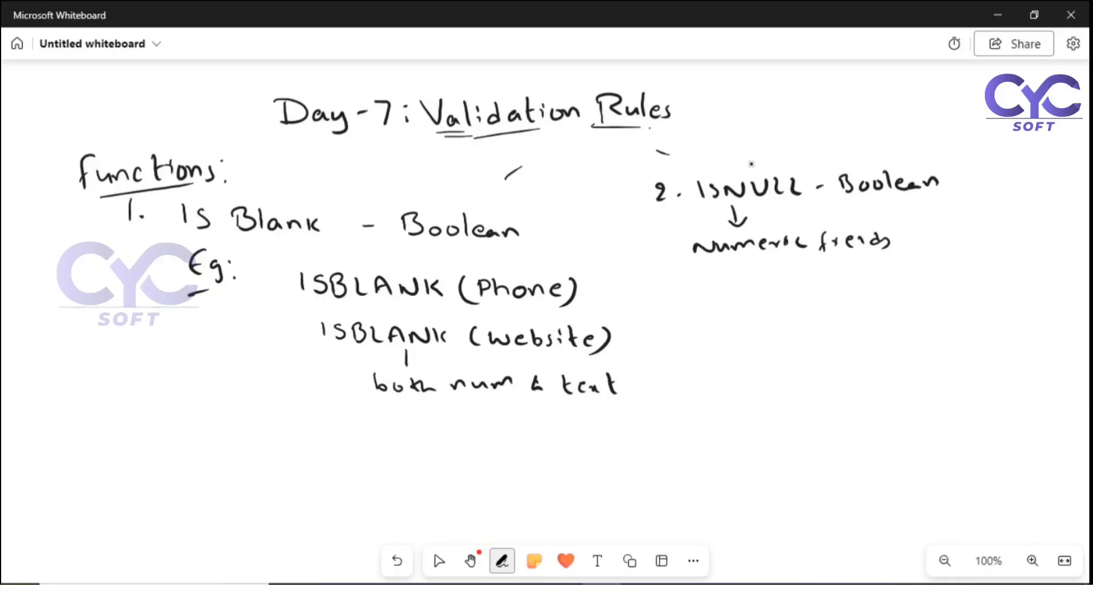
drag(749, 164, 781, 158)
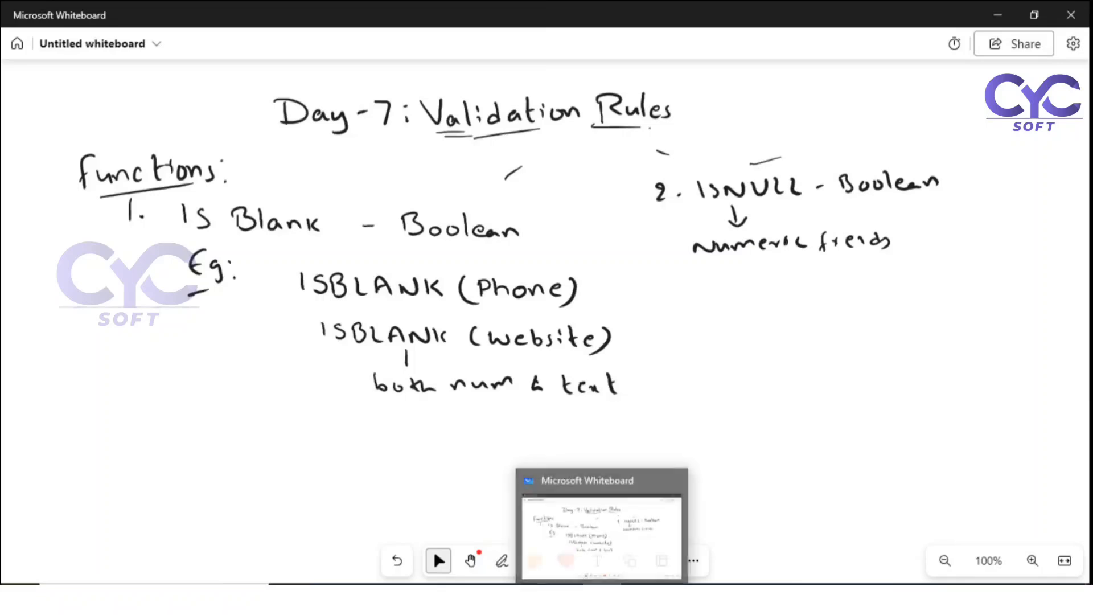
Step: Bring the Burlington Textiles account back and open it for inline editing at Annual Revenue
mouse_move(484, 597)
click(495, 532)
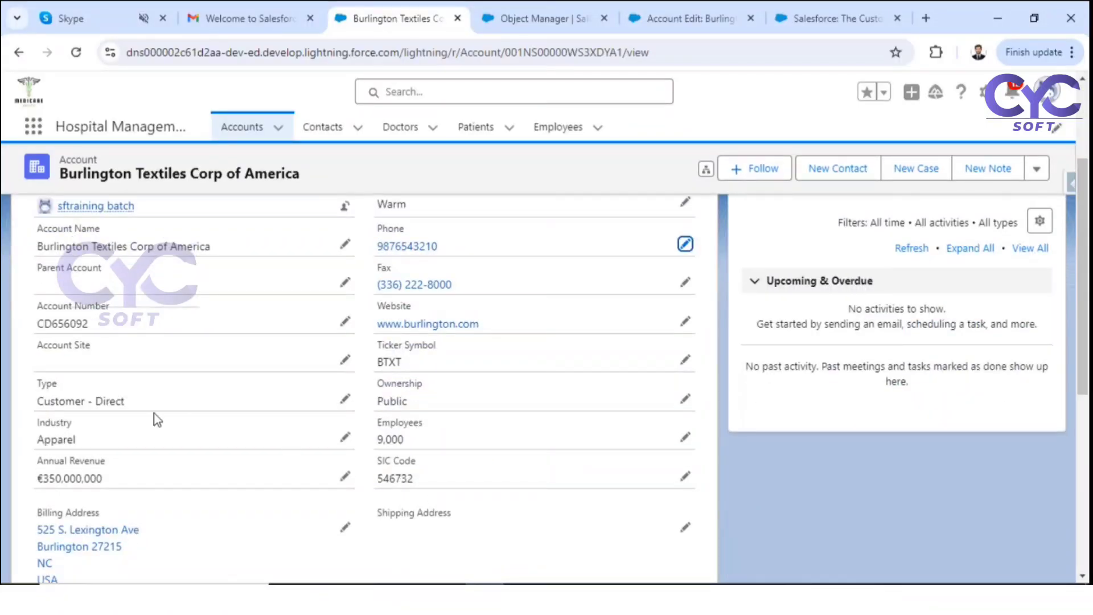
click(345, 476)
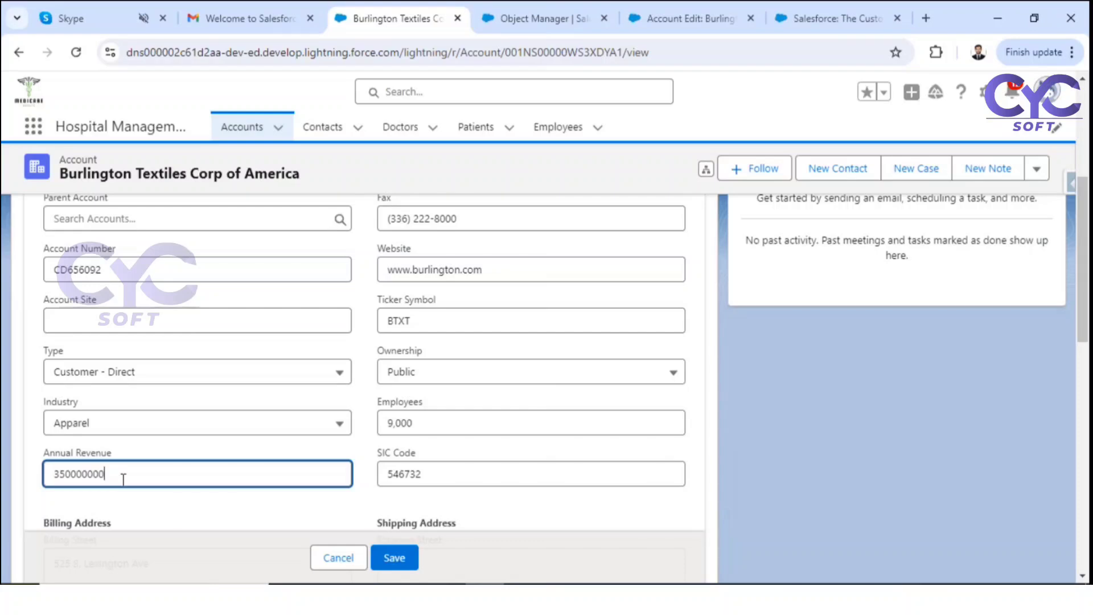
drag(134, 474, 57, 467)
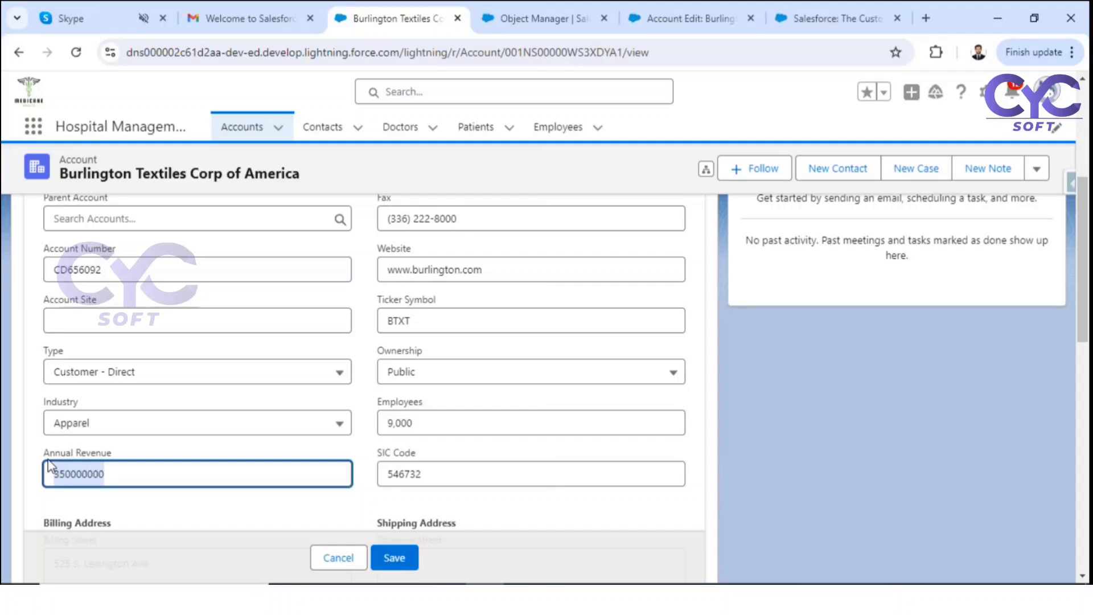
Step: Highlight the Website, Employees 9000 and Annual Revenue values, and show the Ownership choices
scroll(530, 371, up, 3)
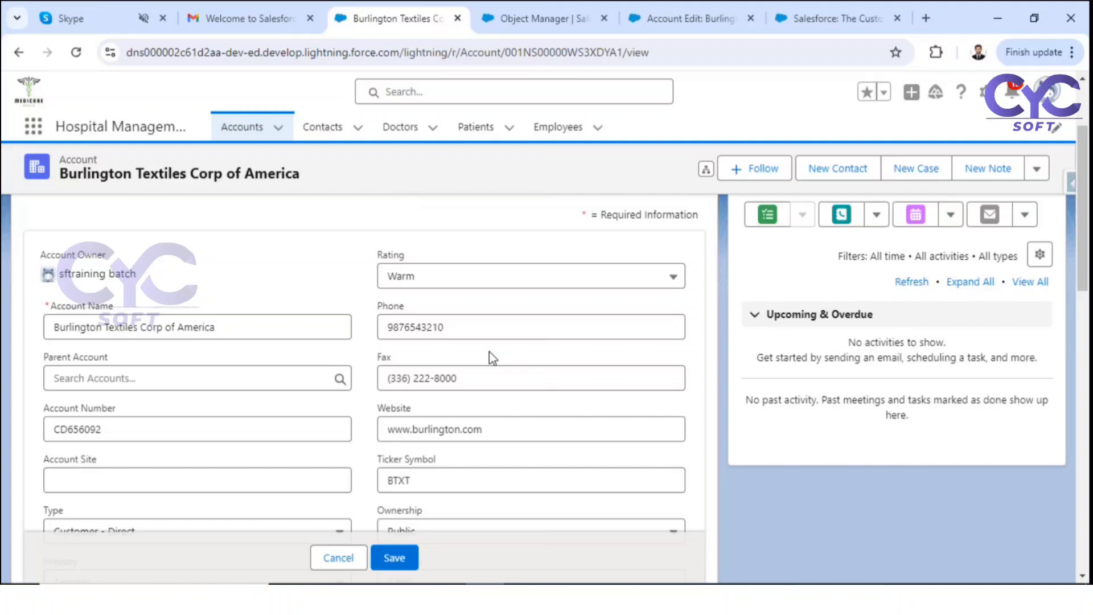
scroll(447, 390, down, 1)
drag(491, 350, 376, 364)
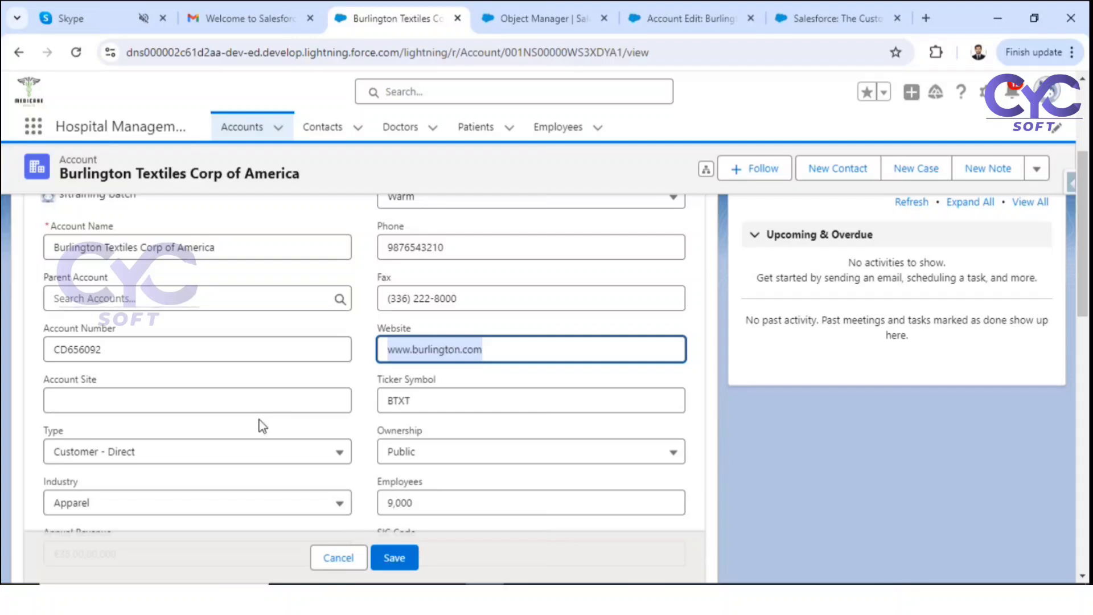
scroll(262, 426, down, 1)
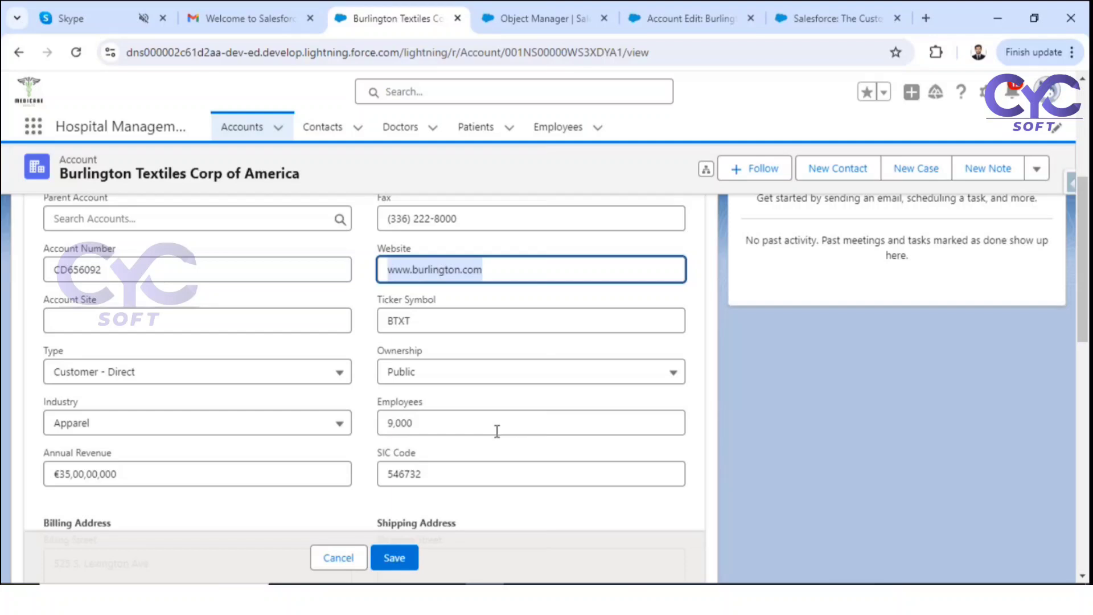
click(415, 431)
double_click(416, 431)
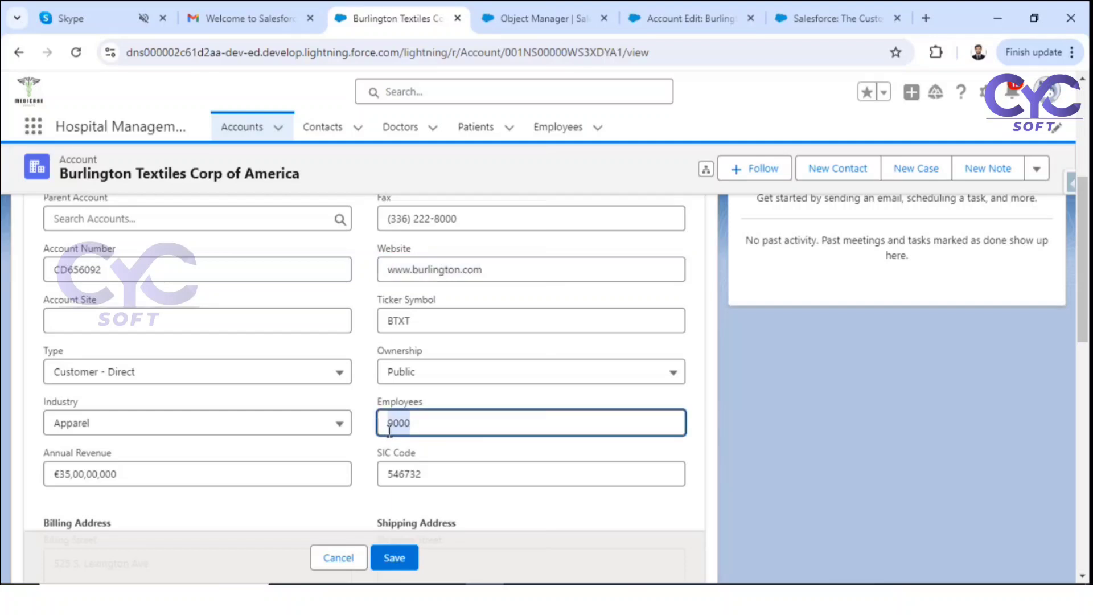
drag(123, 477, 29, 479)
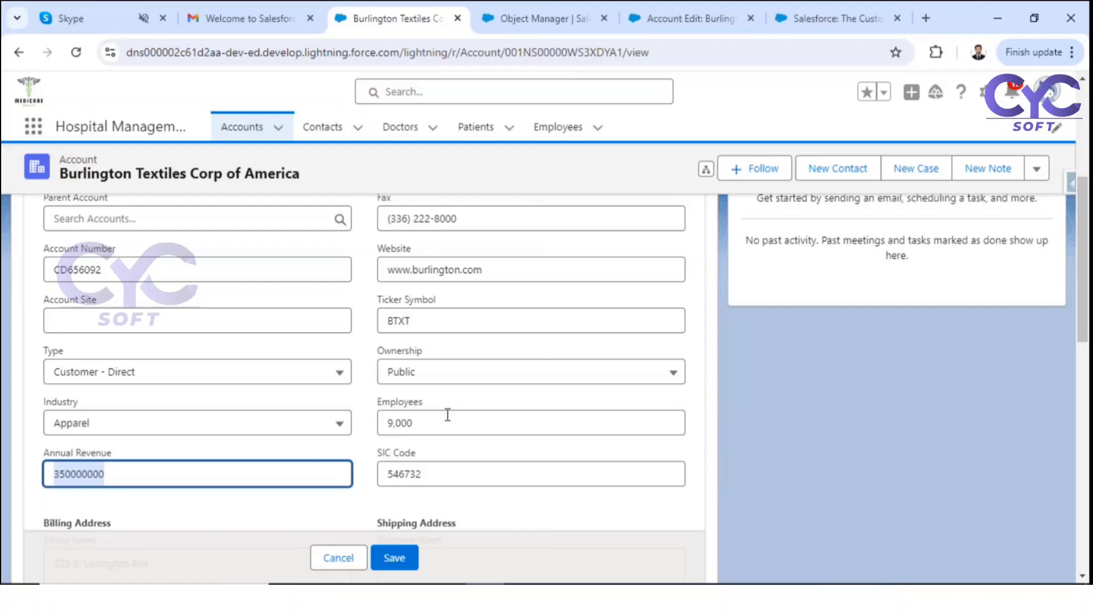
click(470, 375)
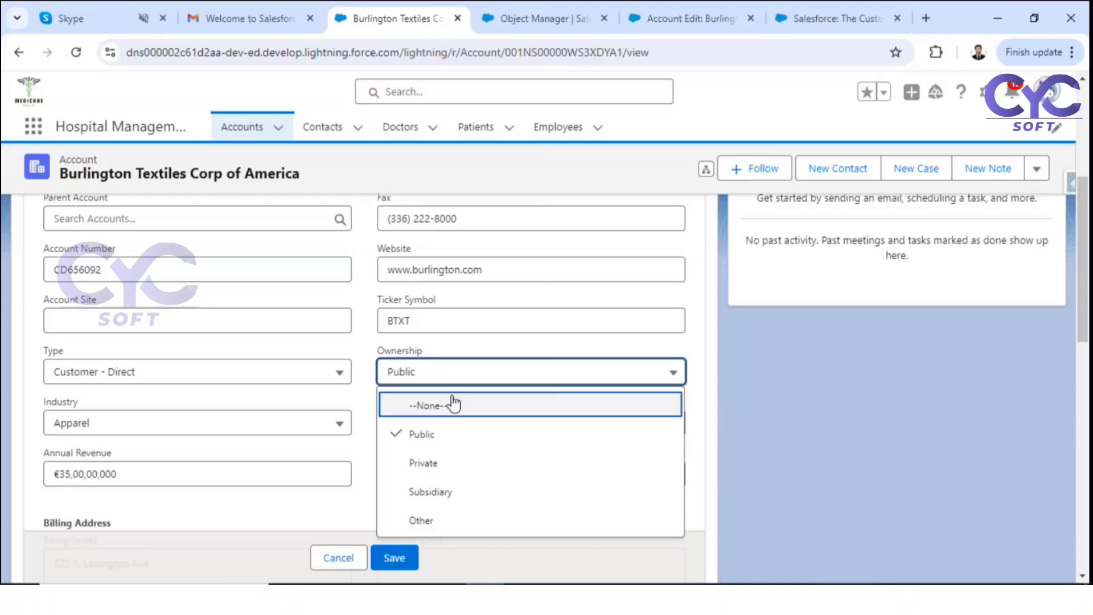
Step: Close the Ownership list keeping Public, then show its choices again
click(432, 440)
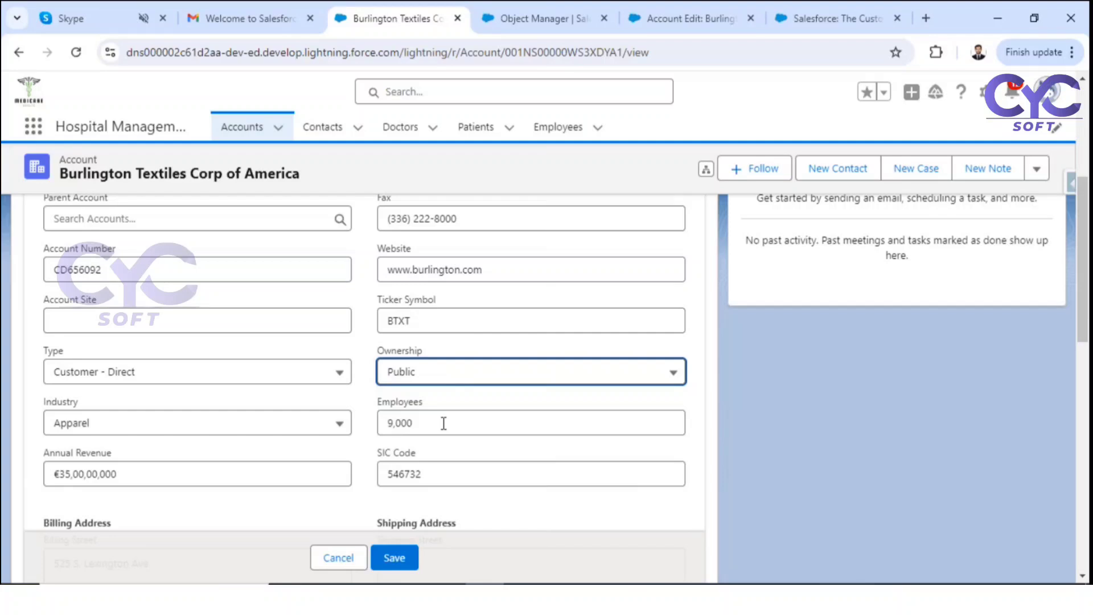
click(417, 376)
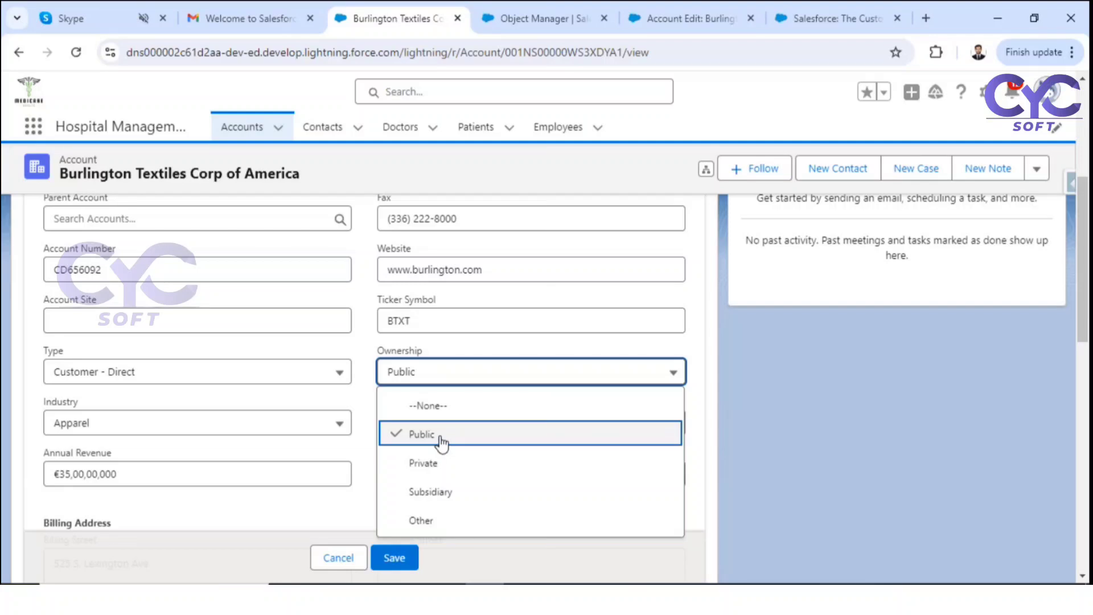
Step: Cancel the account edits and start a new rule from the Account Validation Rules list
click(339, 558)
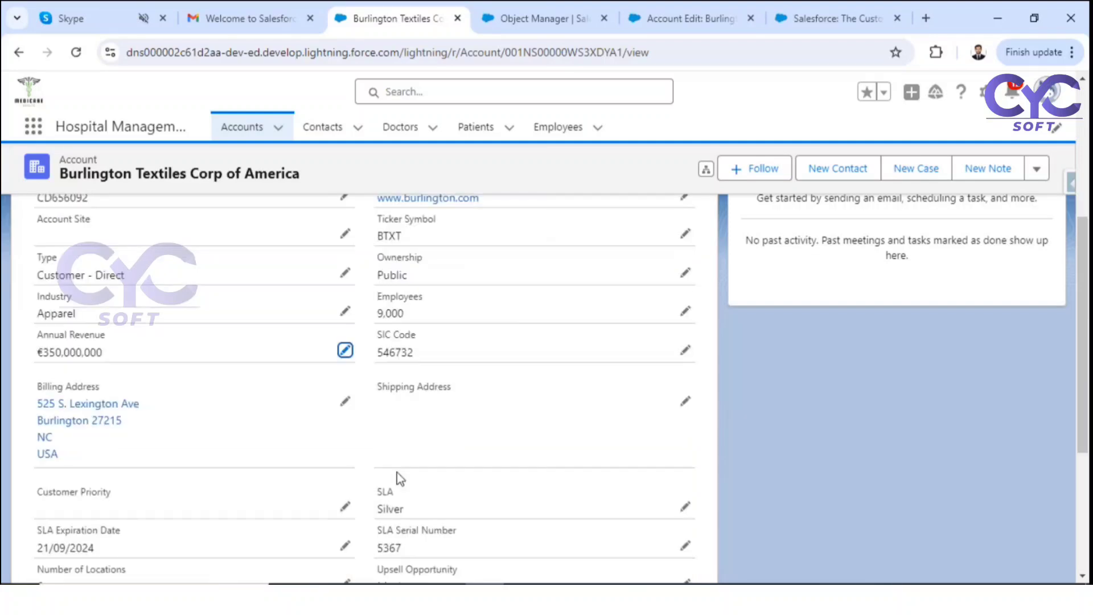
click(521, 17)
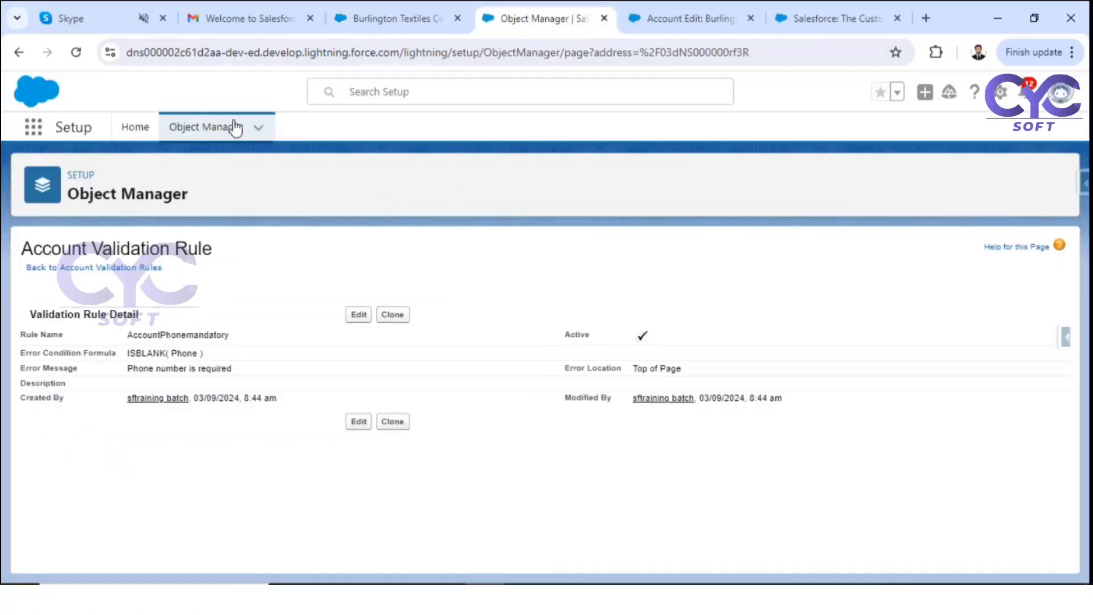
click(131, 268)
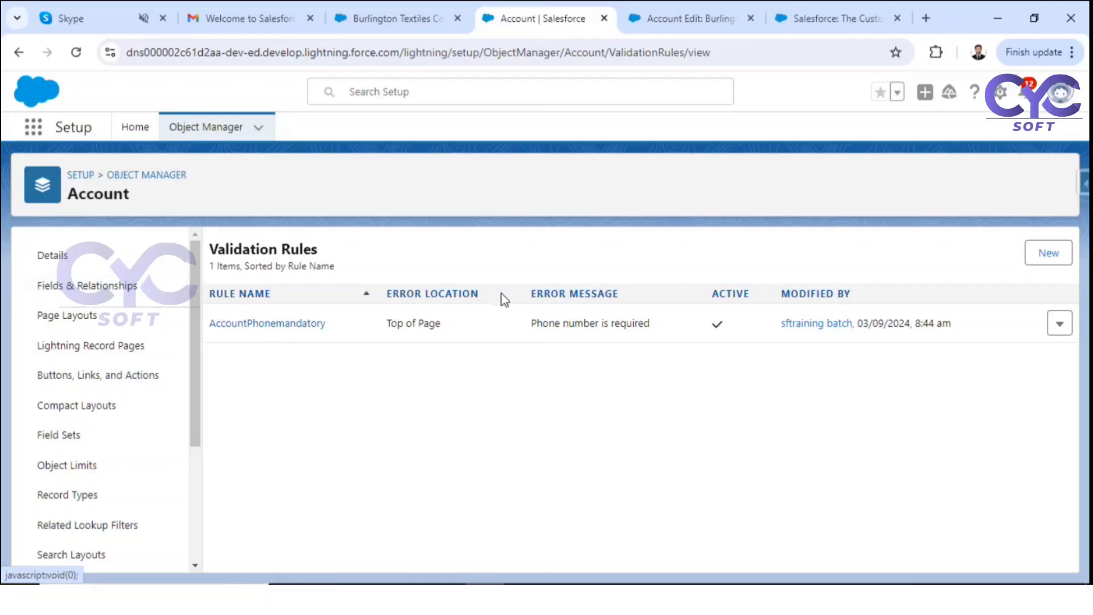
click(1049, 253)
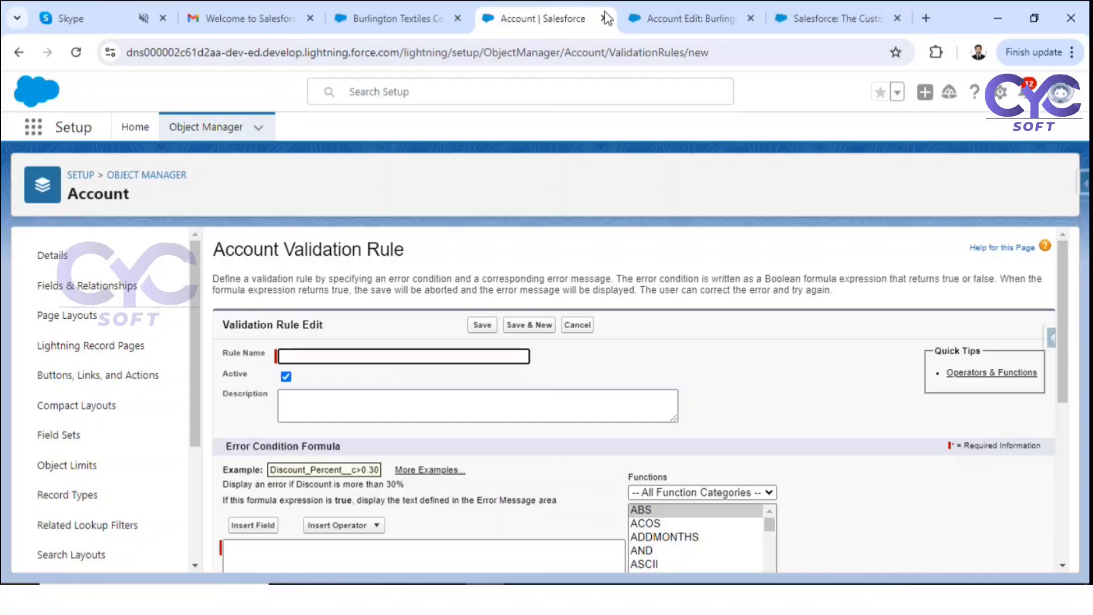
Step: Check that Burlington Textiles' Industry is Apparel, then return to the new rule form
click(393, 18)
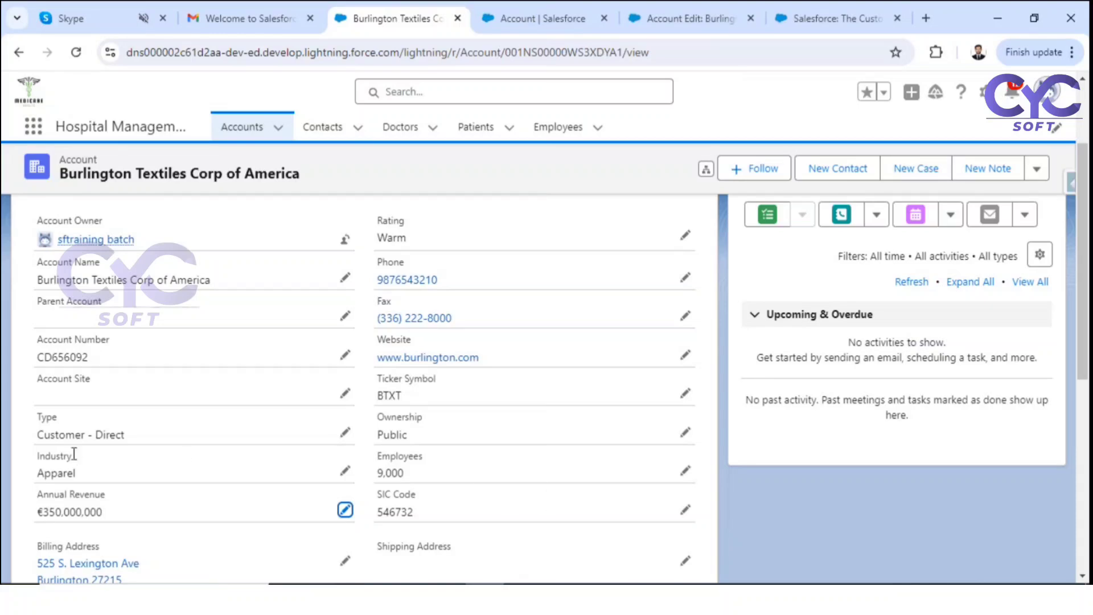
click(345, 470)
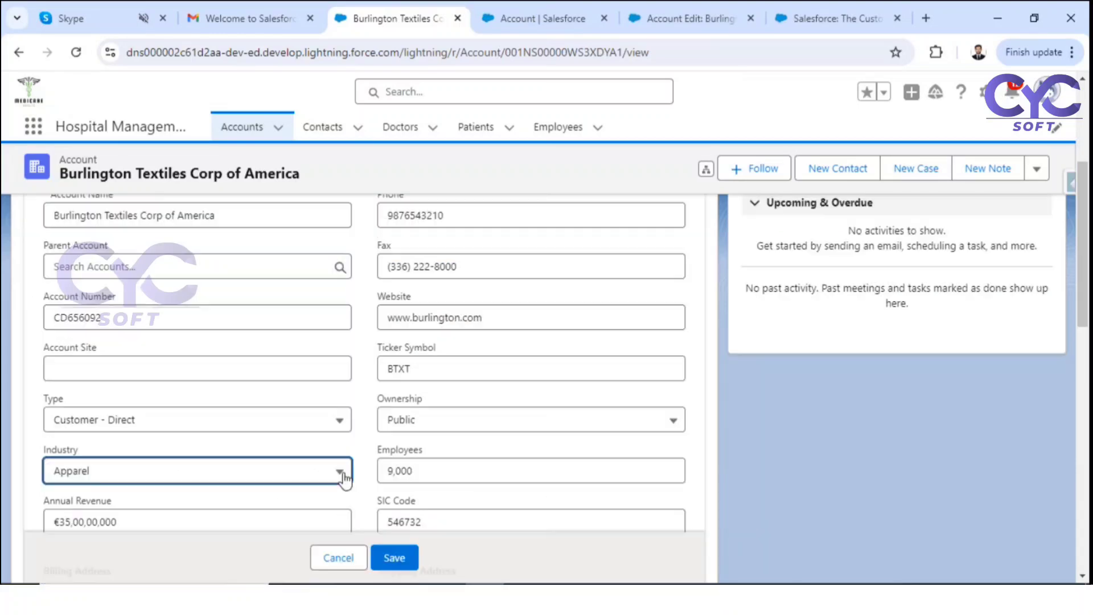
click(286, 473)
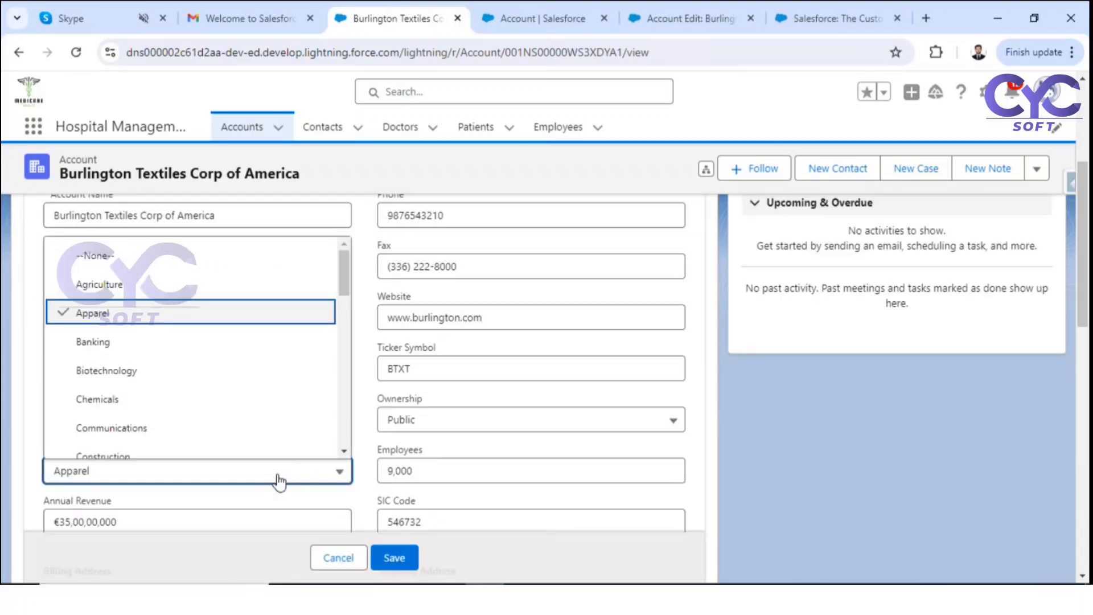
click(414, 419)
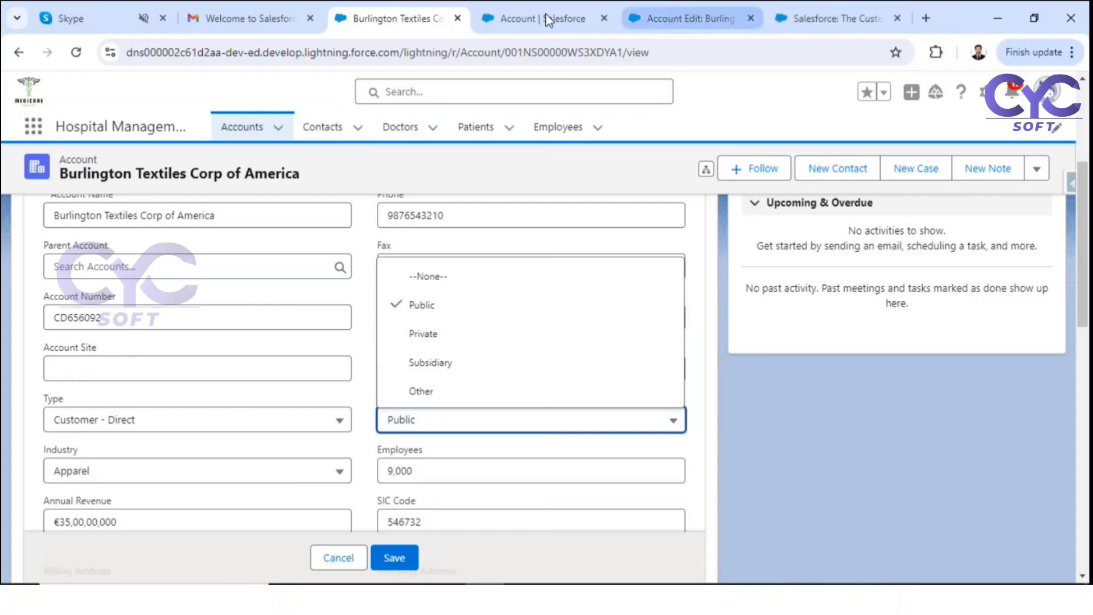
click(495, 16)
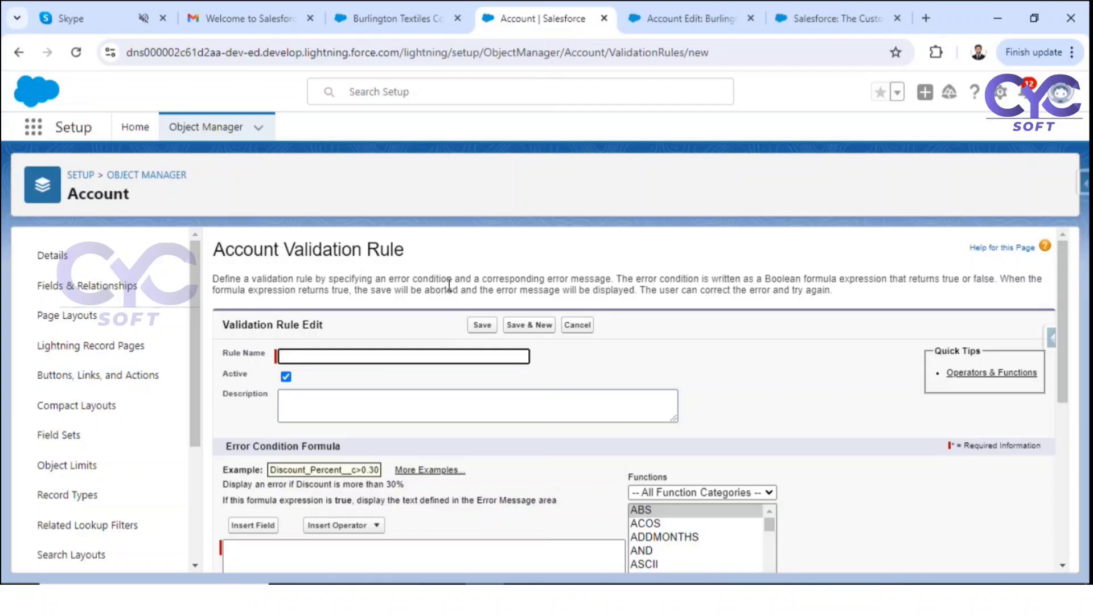
Step: Enter 'Account Industry as mandatory' as the rule name, letting it become Account_Industry_as_mandatory
text(Acc)
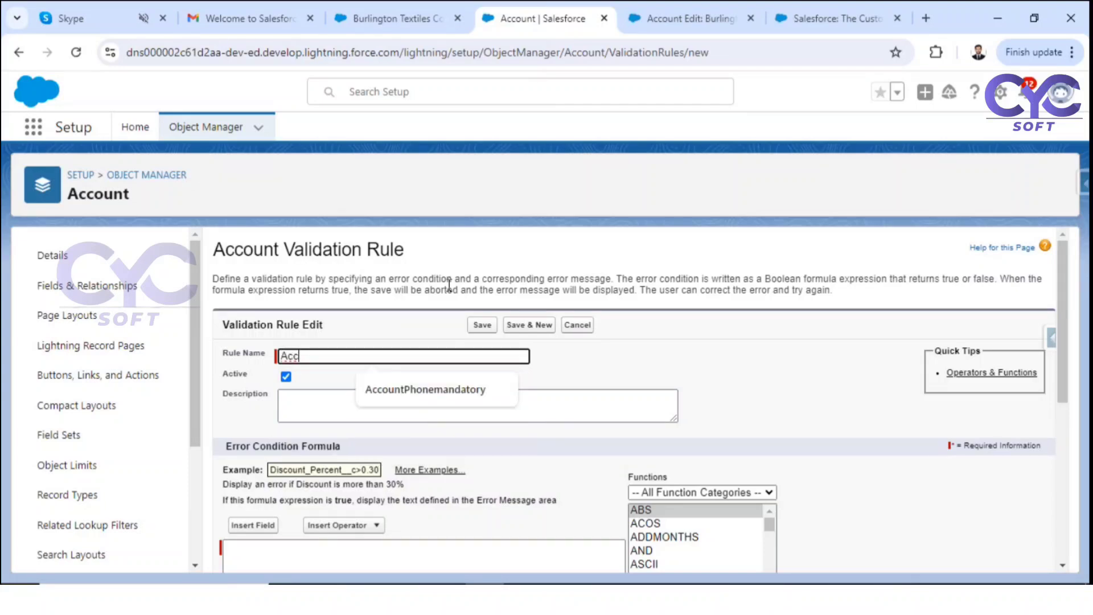
text(ount Industry)
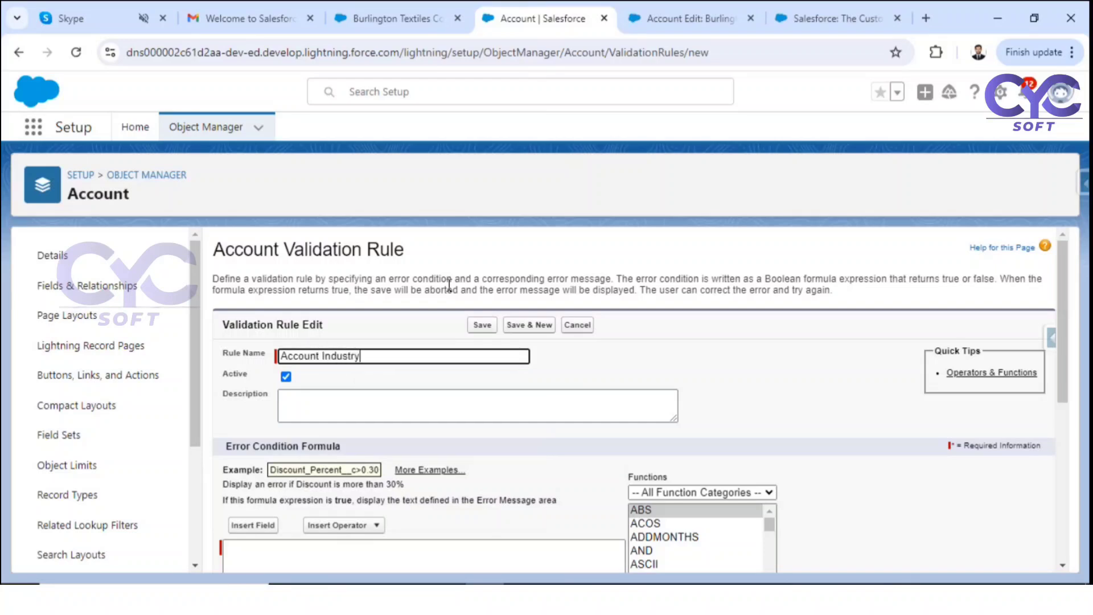
text( as mandatory)
click(682, 369)
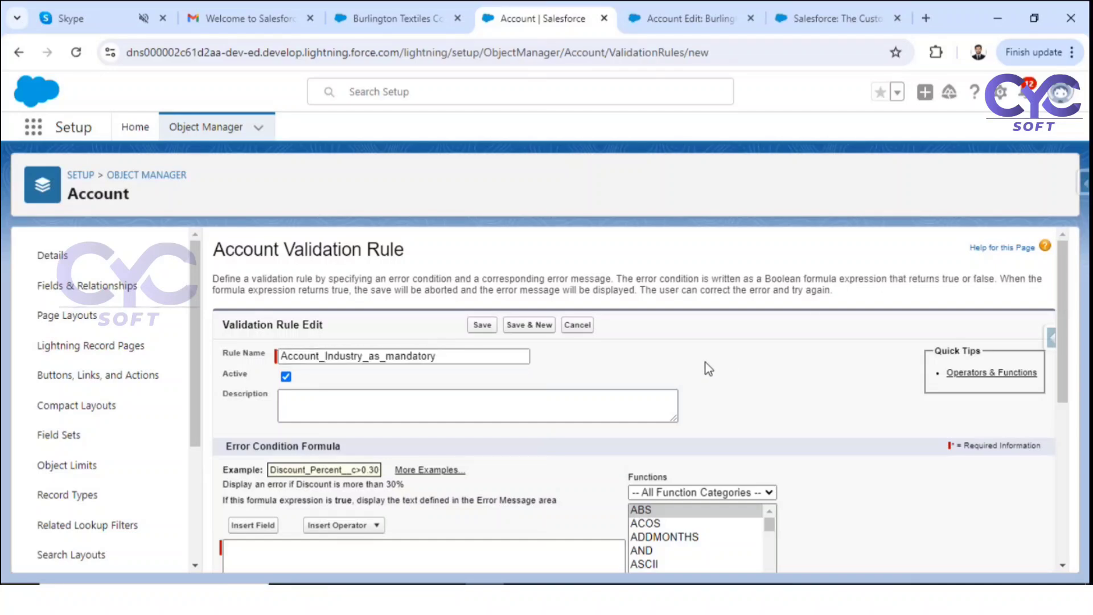
scroll(399, 392, down, 2)
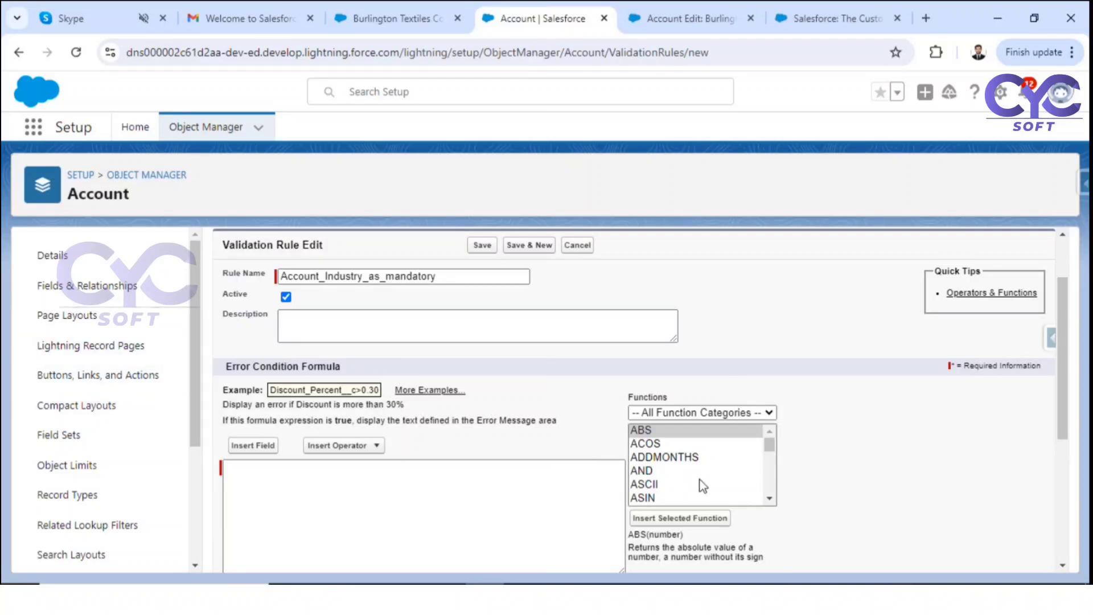
Step: Build TEXT( Industry ) in the error condition formula
click(661, 485)
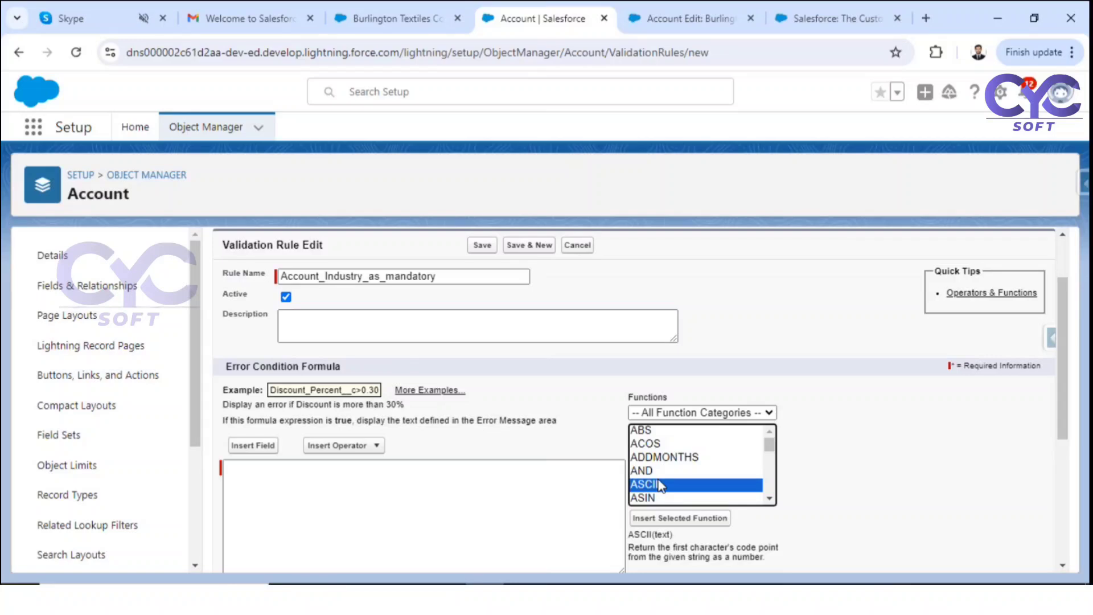
text(text)
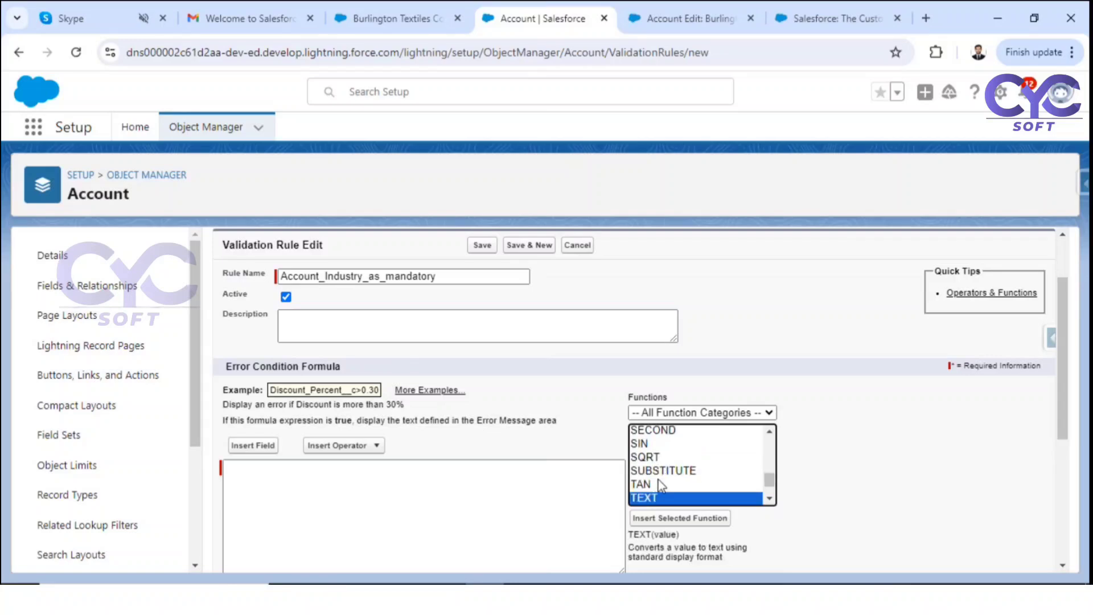
click(670, 528)
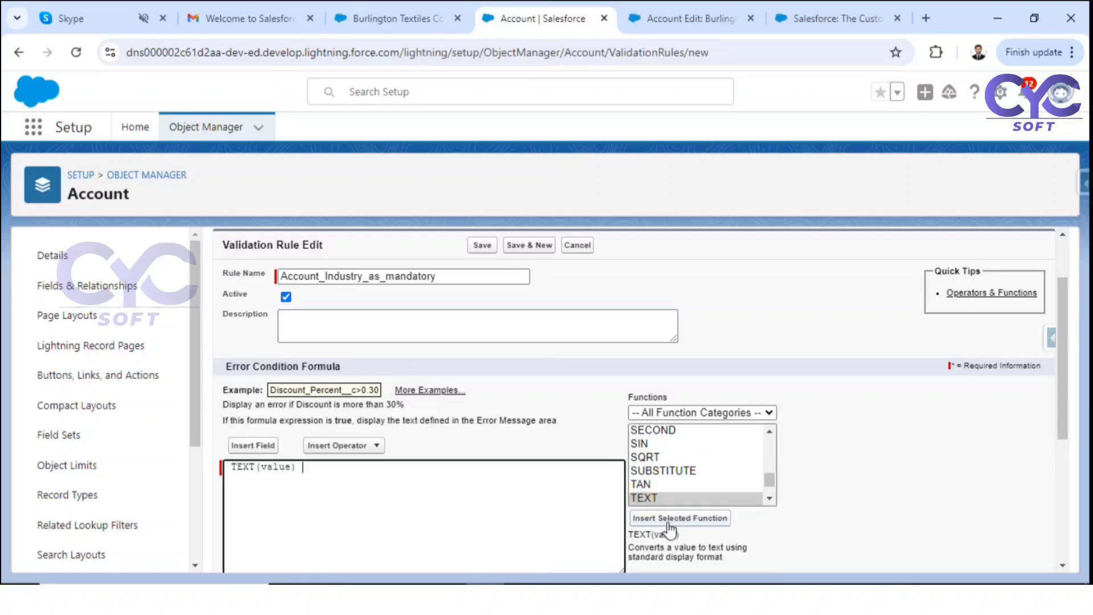
double_click(277, 466)
key(BackSpace)
click(261, 447)
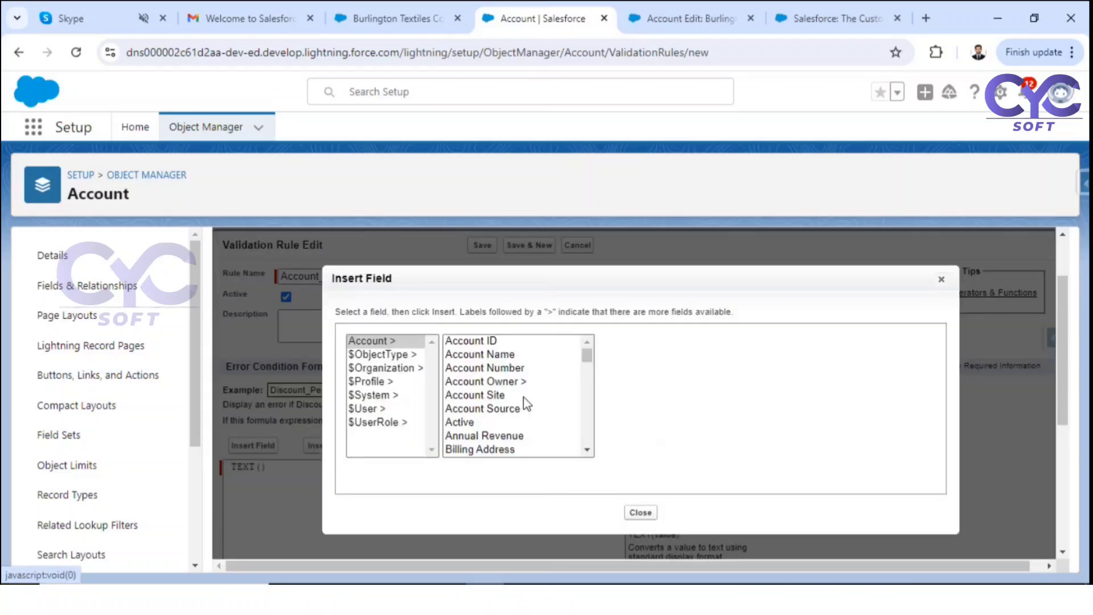
click(478, 394)
key(i)
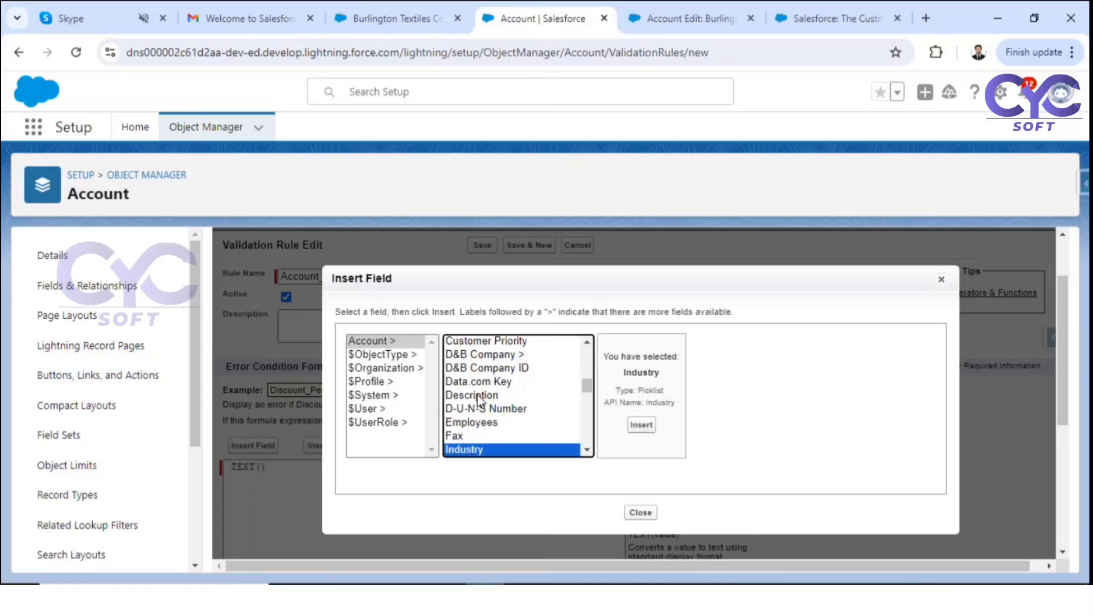
click(642, 426)
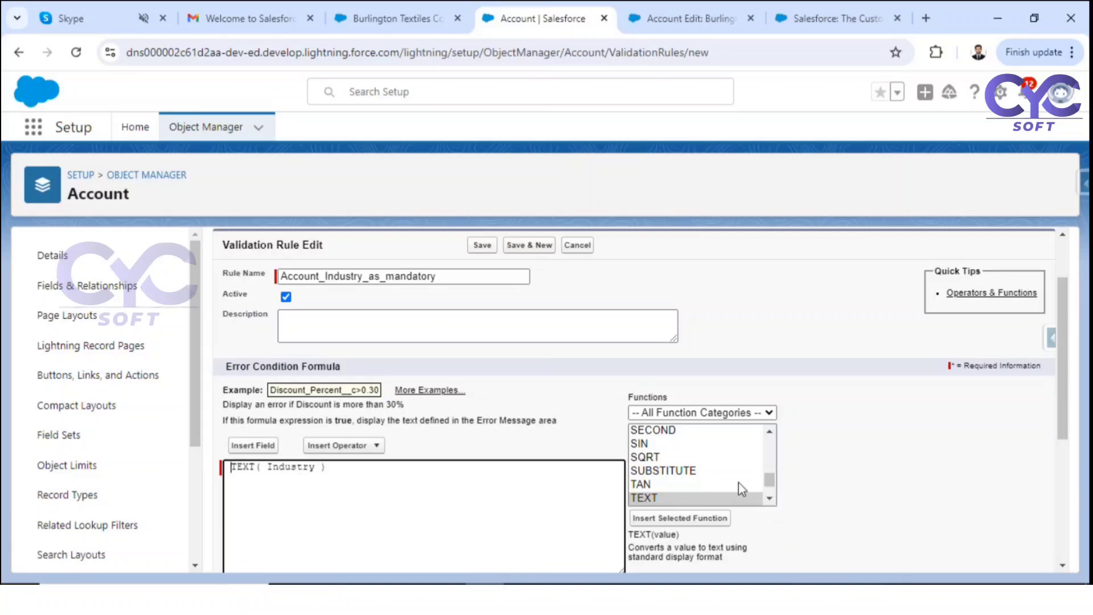
Step: Wrap TEXT( Industry ) inside ISBLANK to form ISBLANK( TEXT( Industry ))
click(691, 471)
scroll(691, 473, up, 10)
click(688, 471)
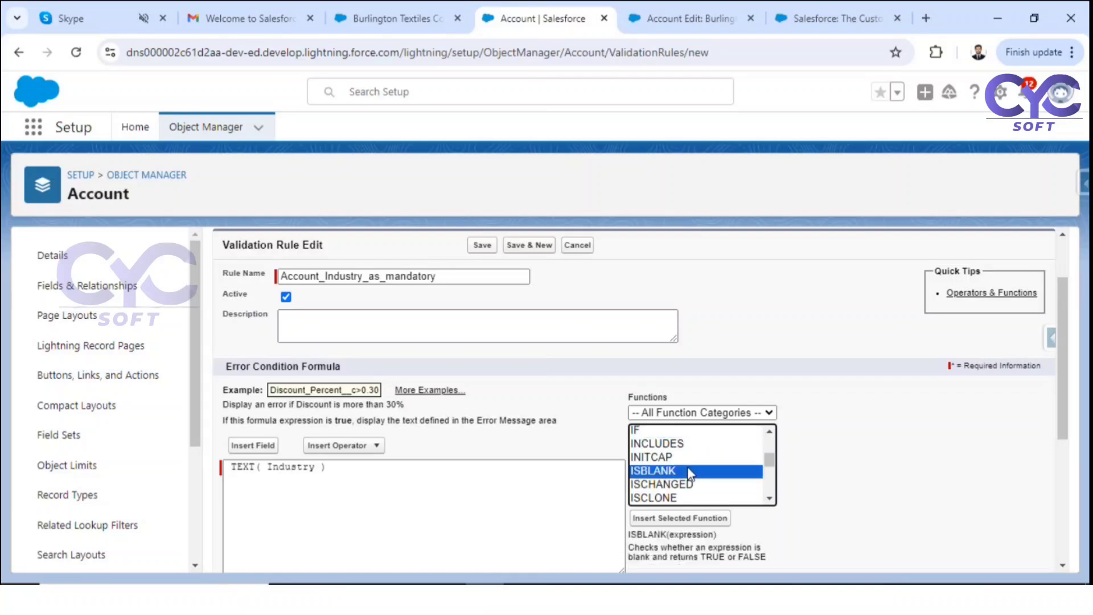
click(687, 519)
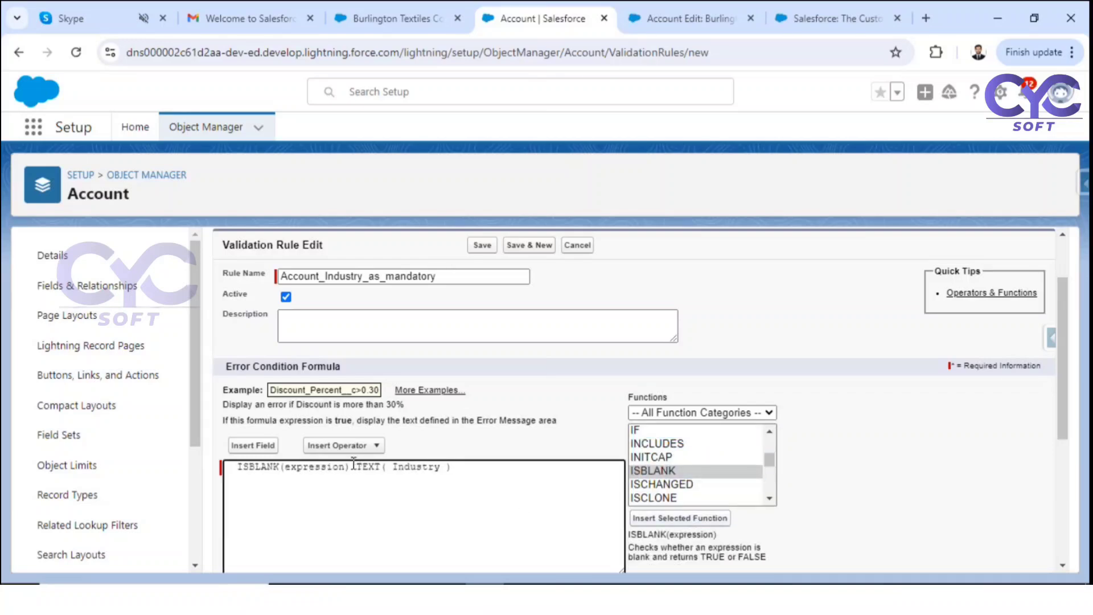
drag(350, 467, 461, 467)
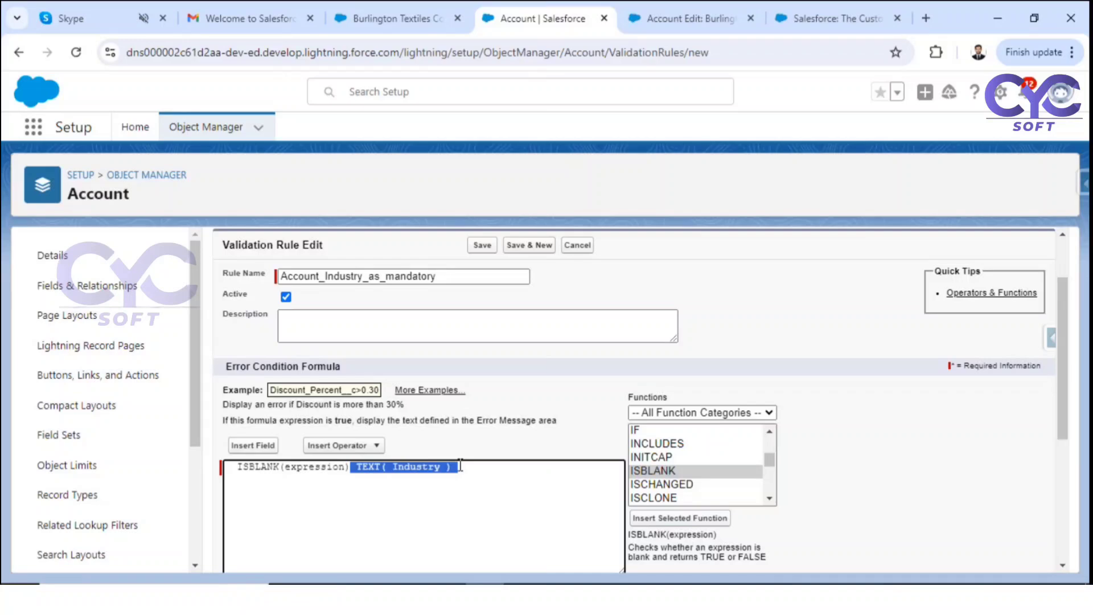
key(ctrl+x)
double_click(318, 468)
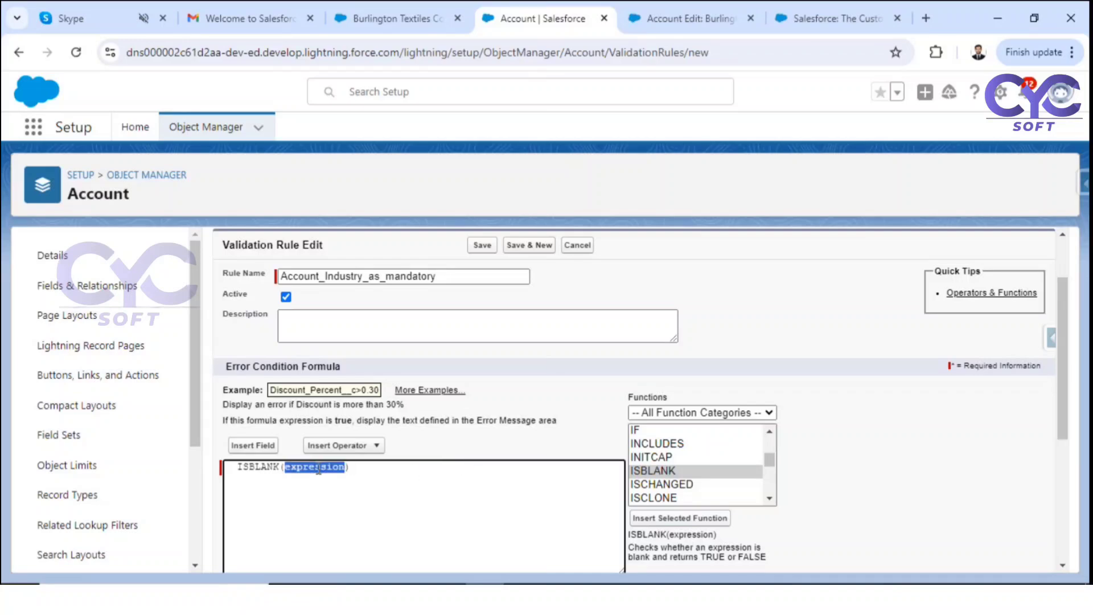
key(ctrl+v)
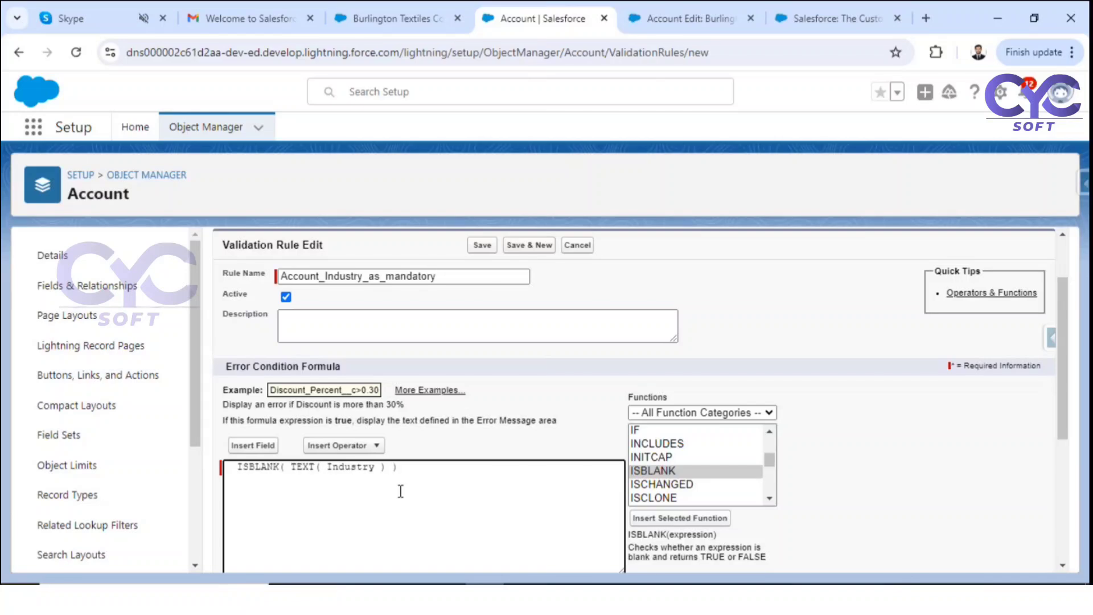
Step: Check syntax, fix the missing closing parenthesis, and recheck until no errors are found
scroll(401, 491, down, 3)
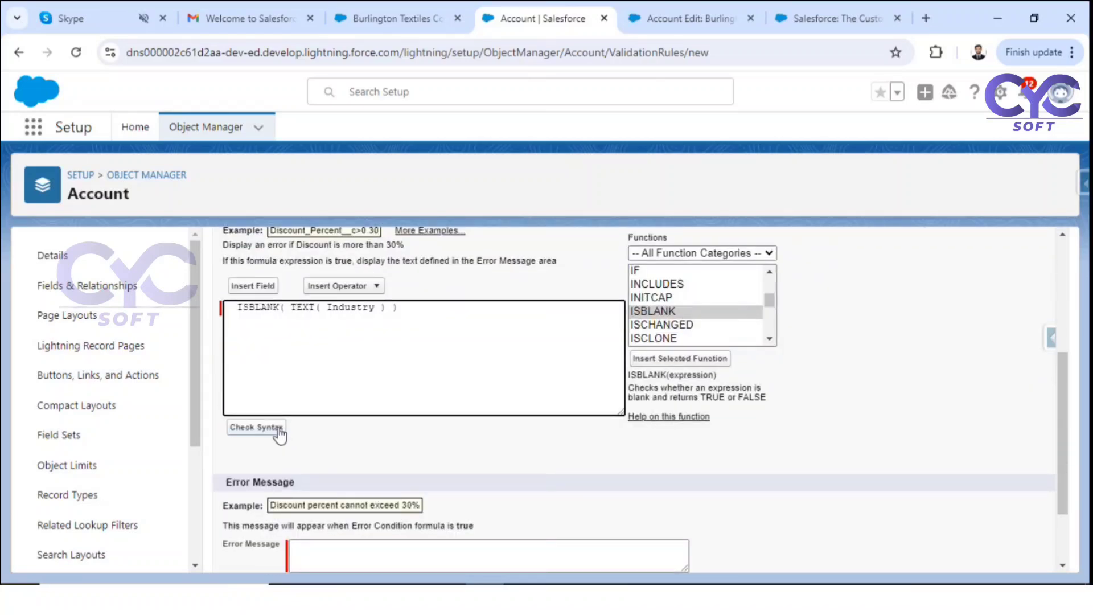
click(278, 429)
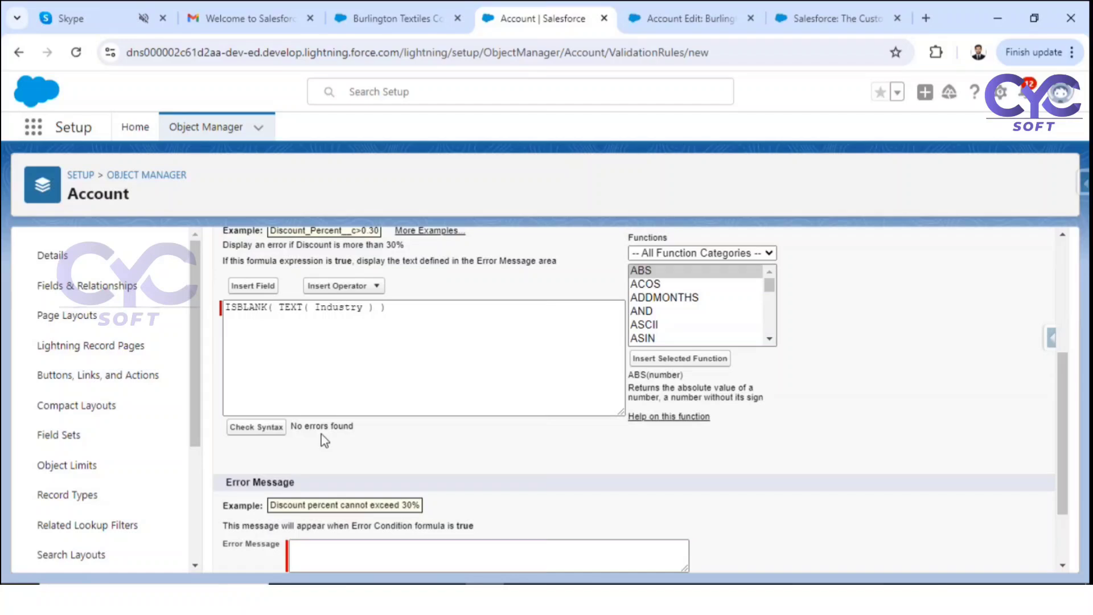
click(392, 311)
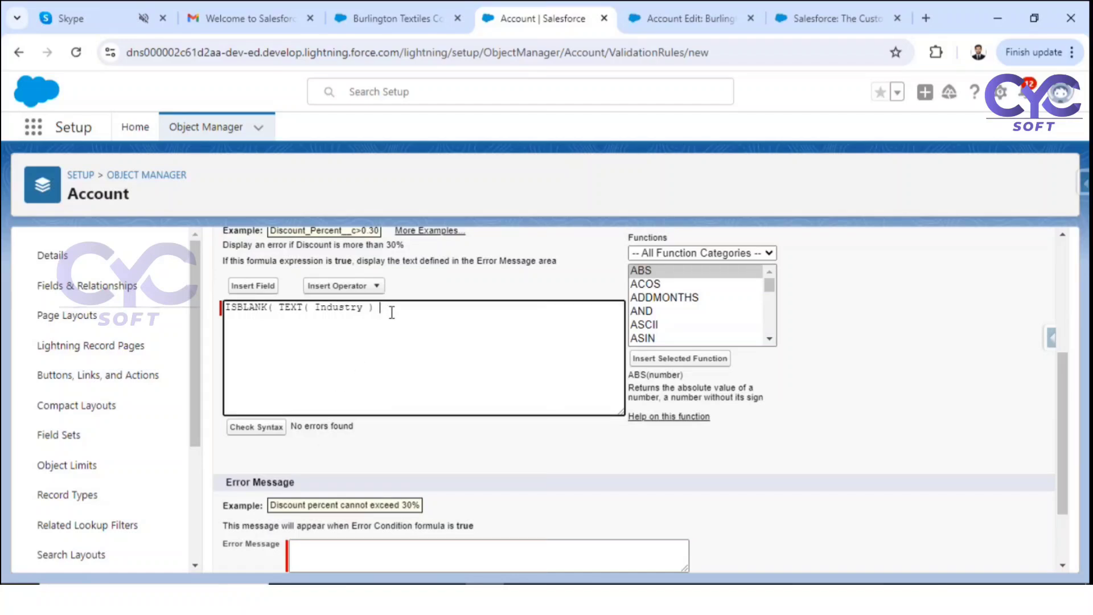
click(267, 428)
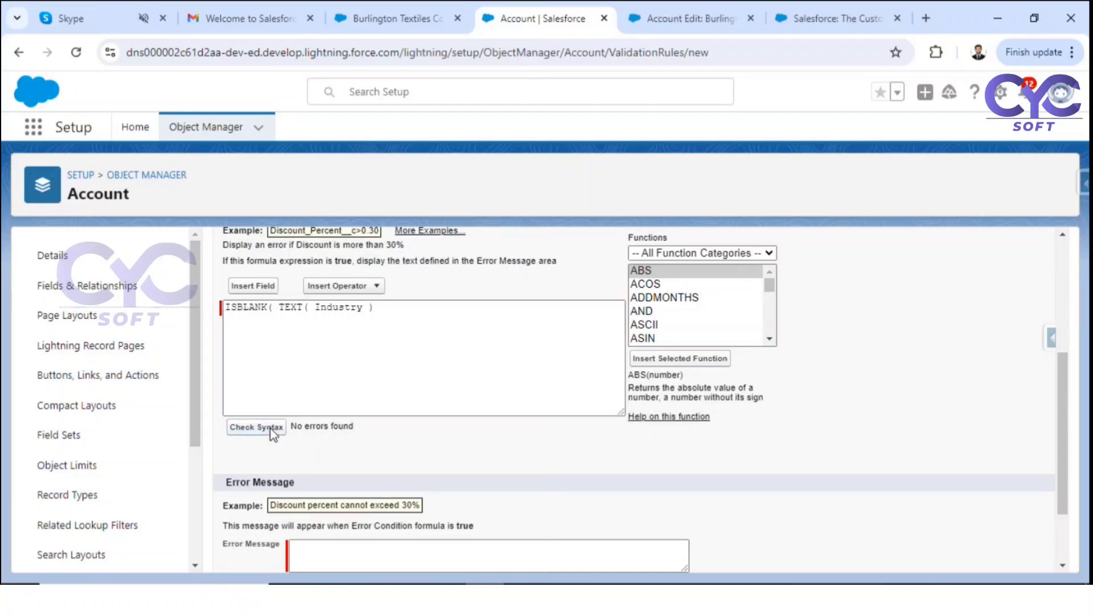
scroll(430, 421, down, 4)
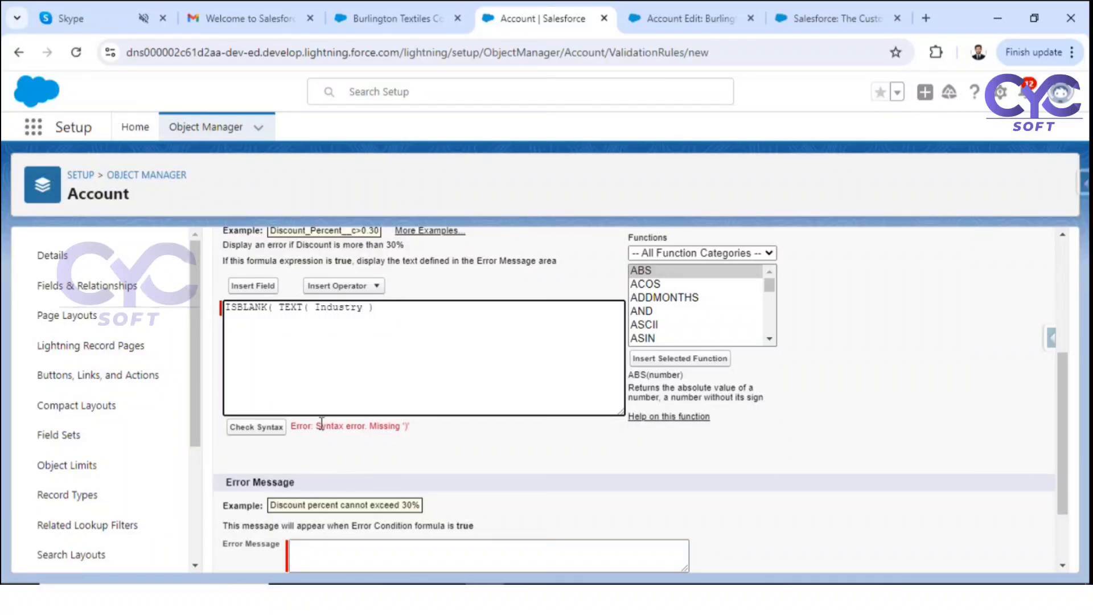
drag(321, 424, 427, 427)
click(386, 311)
text())
click(279, 431)
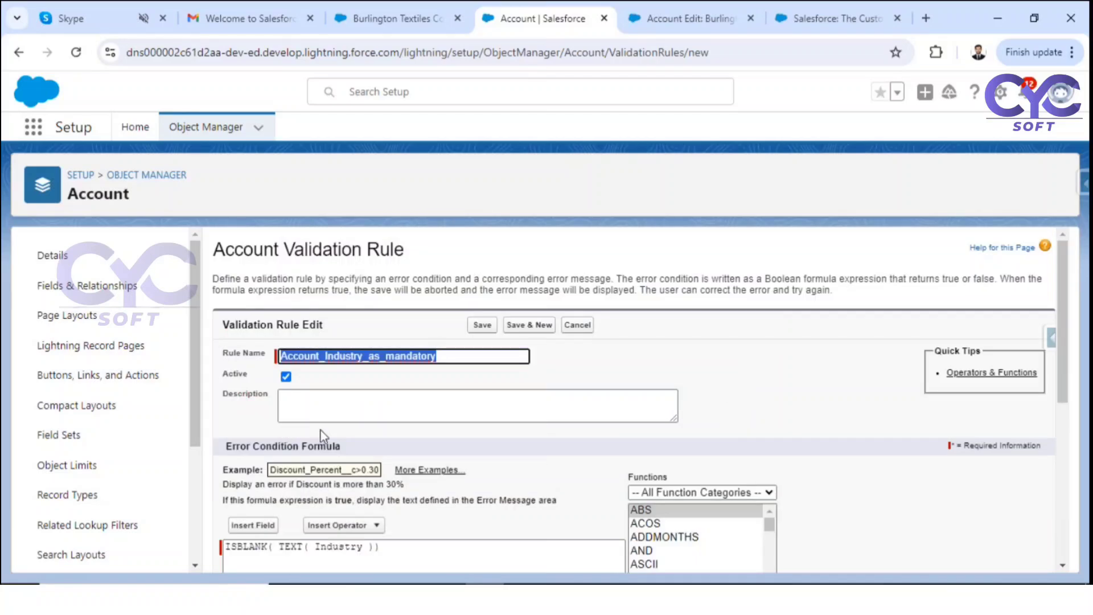
scroll(399, 455, down, 5)
scroll(446, 469, down, 1)
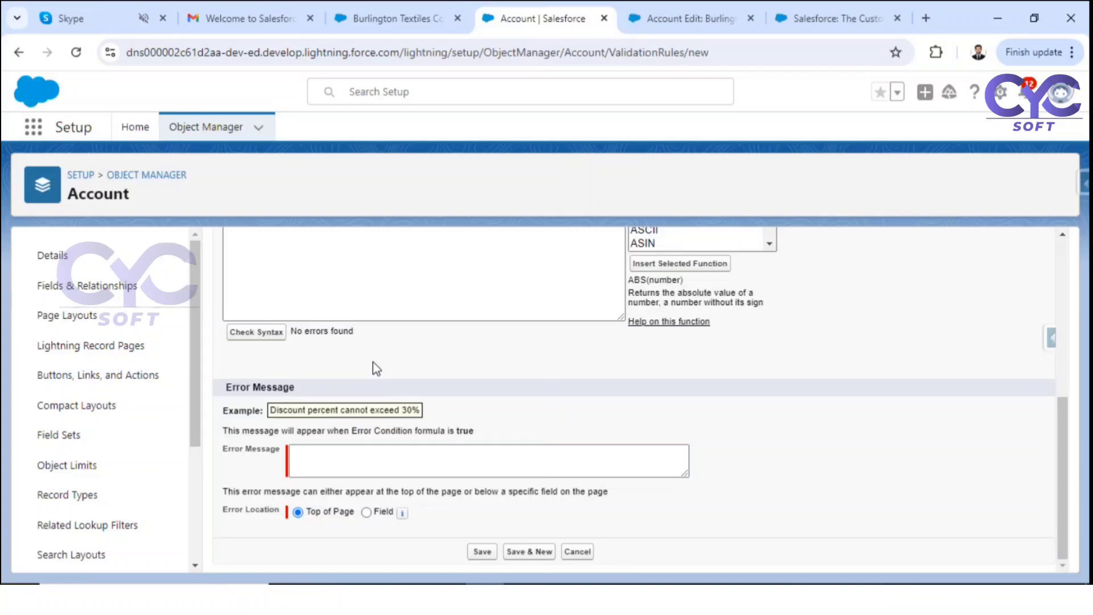
Step: Set the error message 'Industry is required' at the Industry field and save the rule
click(360, 464)
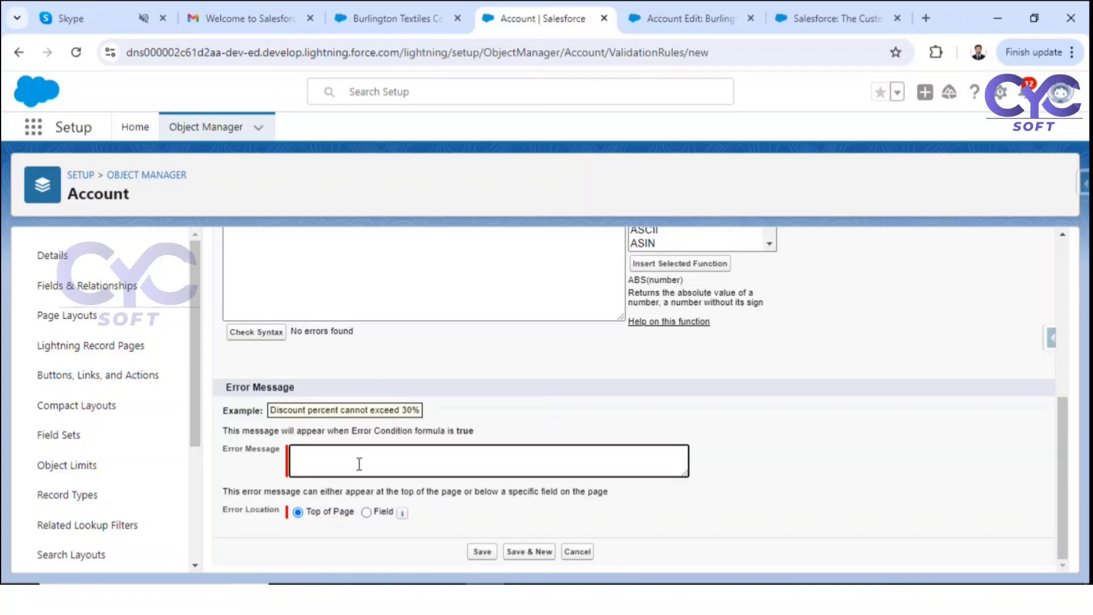
text(Industry (is required)
click(366, 512)
click(435, 514)
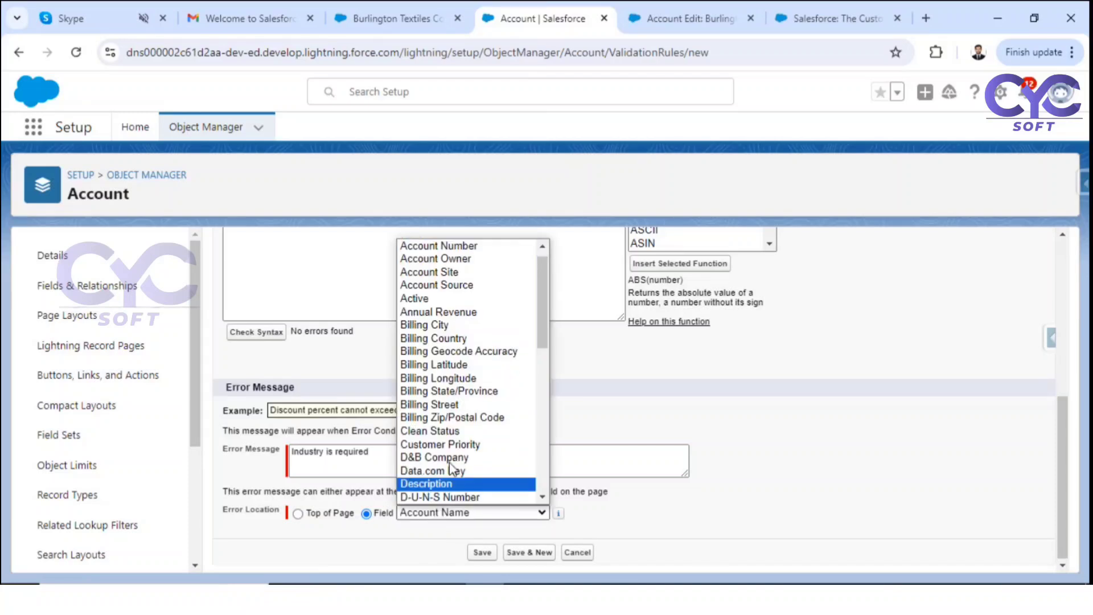
key(i)
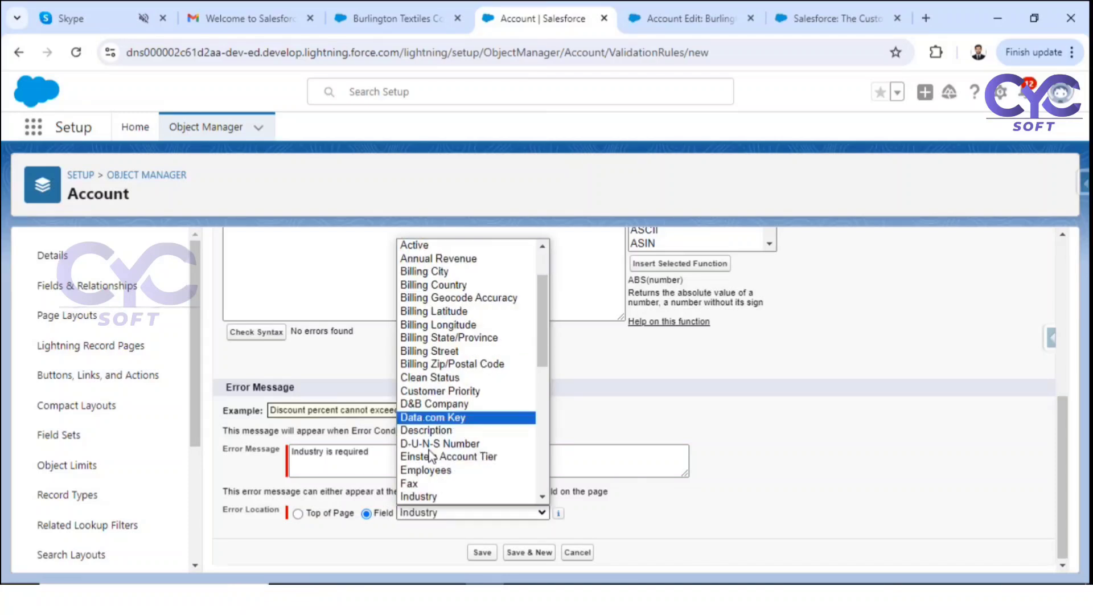
click(467, 497)
click(483, 553)
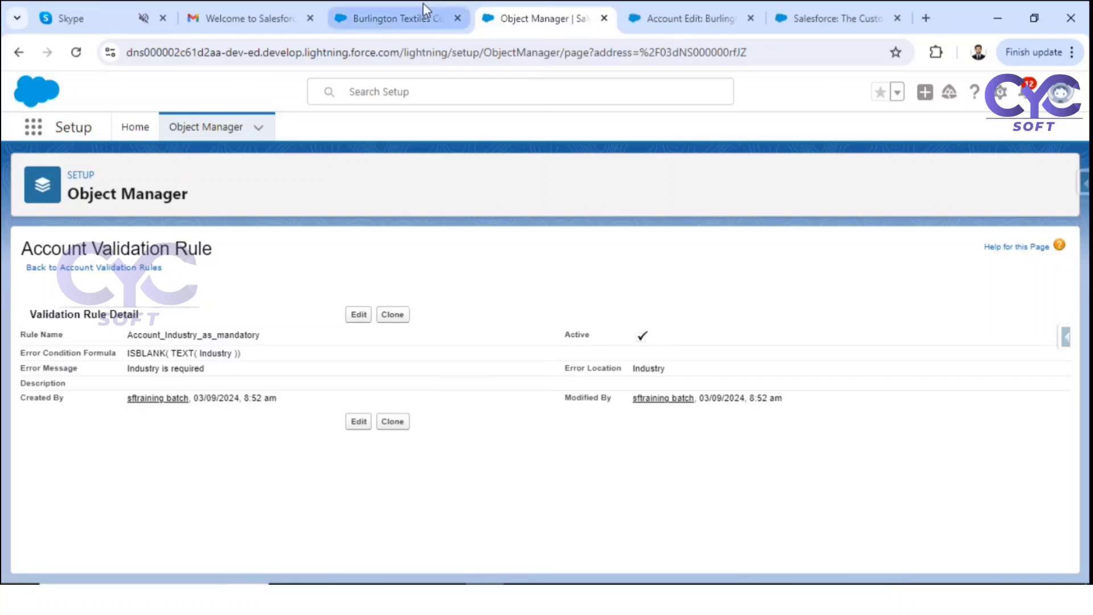
Step: Set Burlington Textiles' Industry to --None--, attempt to save, and review the validation error
click(398, 18)
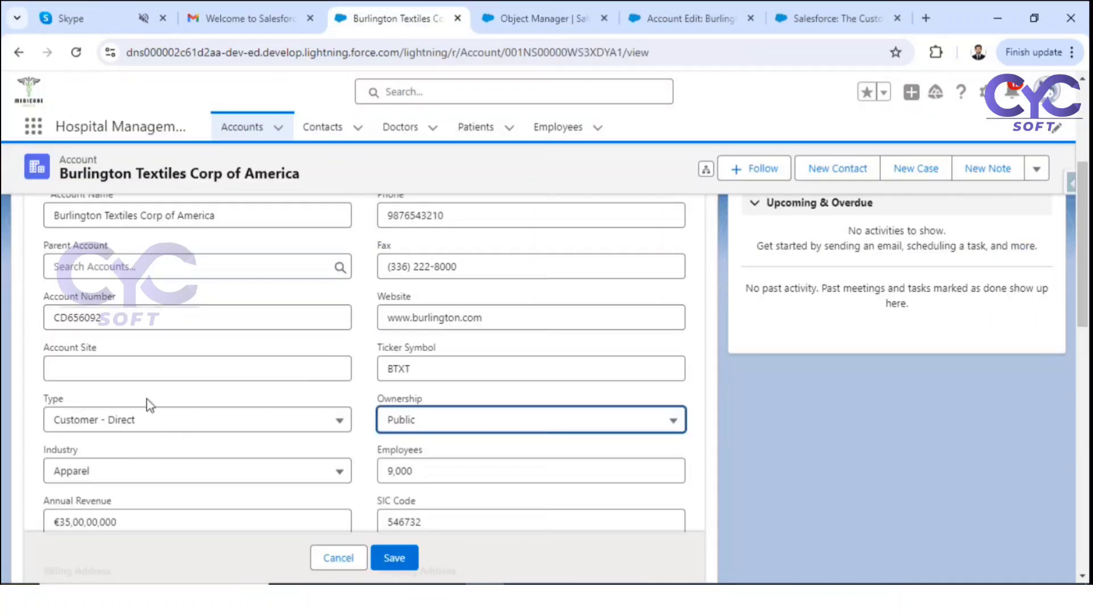
click(166, 483)
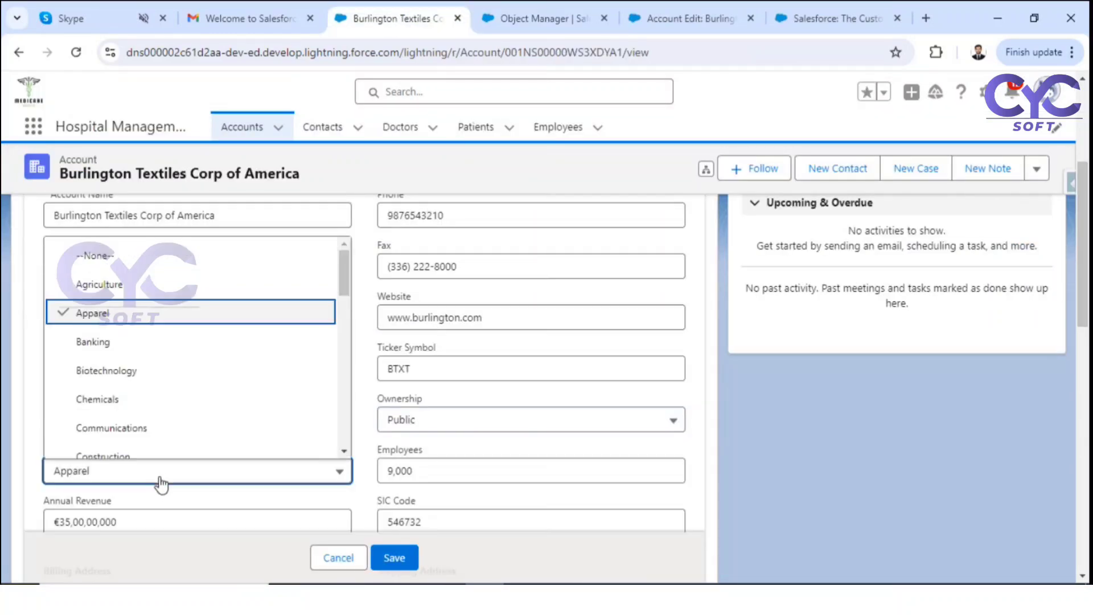
click(131, 251)
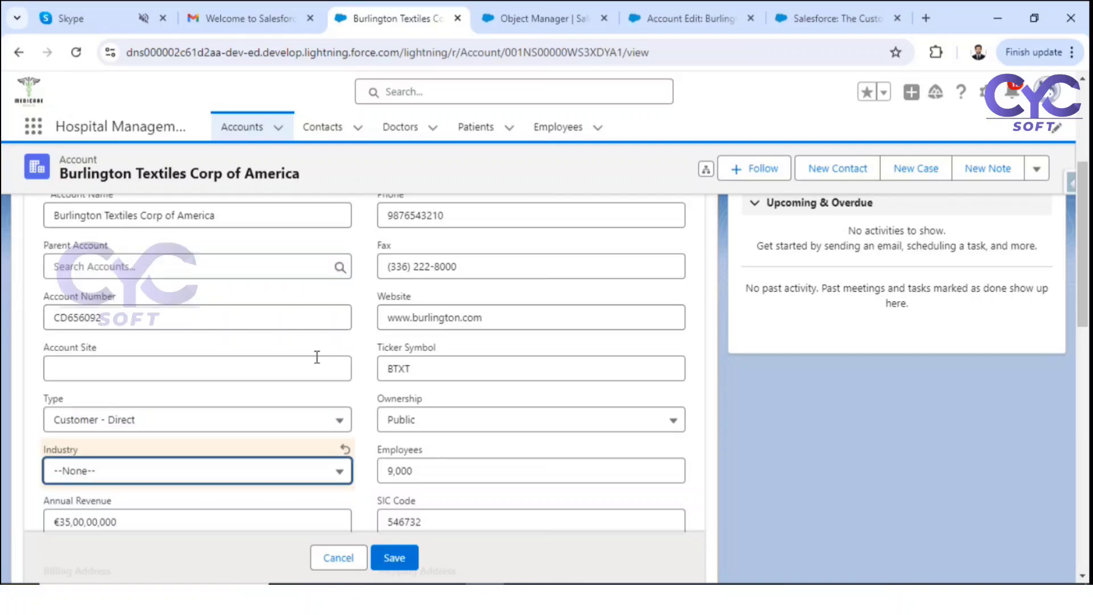
click(385, 563)
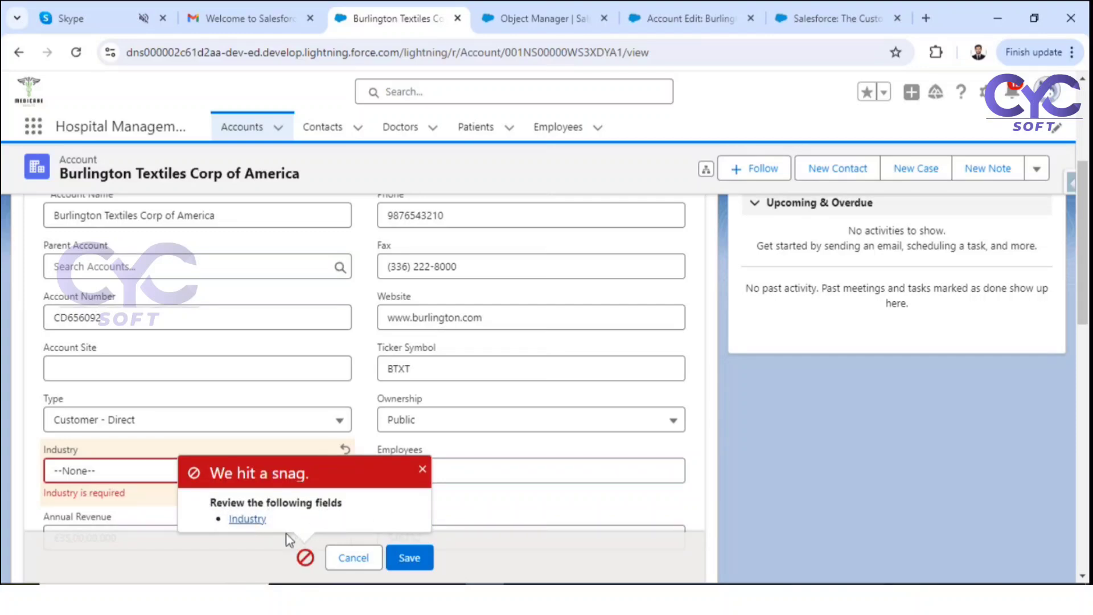
click(249, 521)
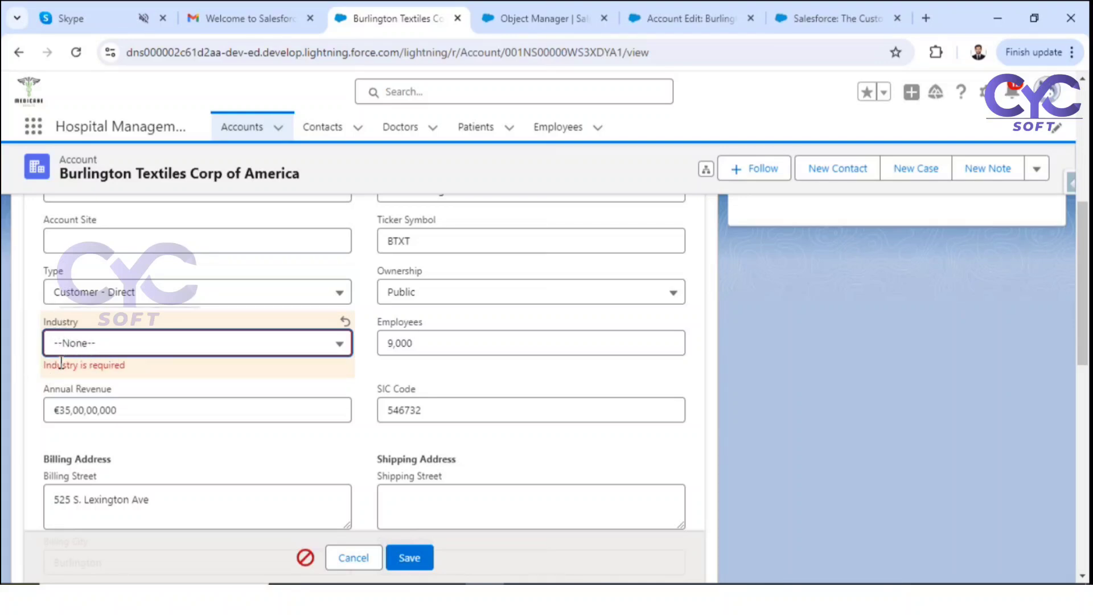
Step: Restore Industry to Apparel, save the account, and bring Whiteboard forward
click(151, 345)
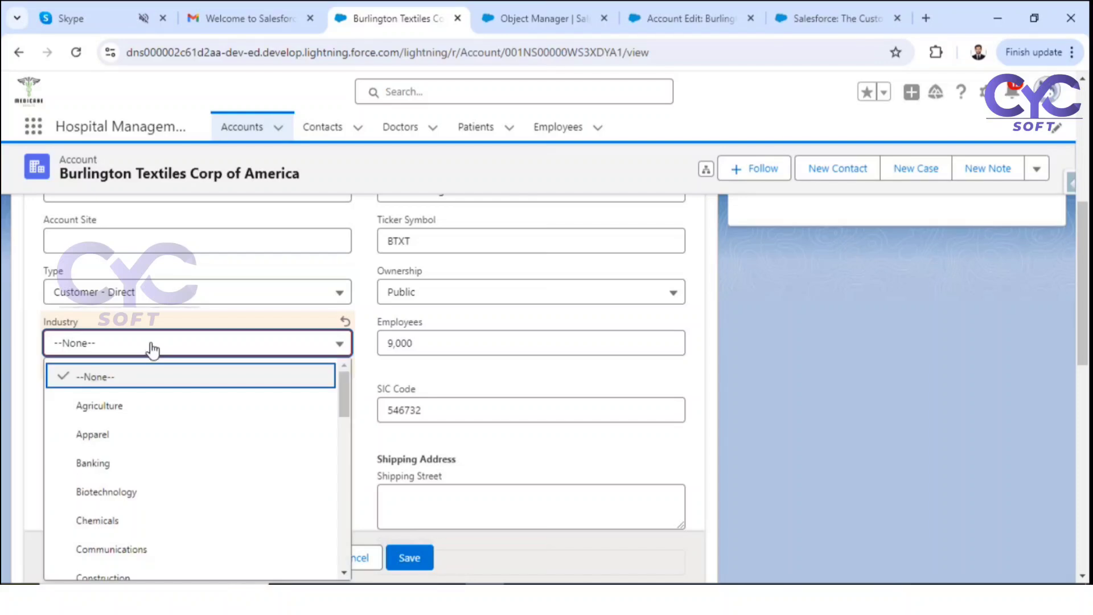
click(112, 444)
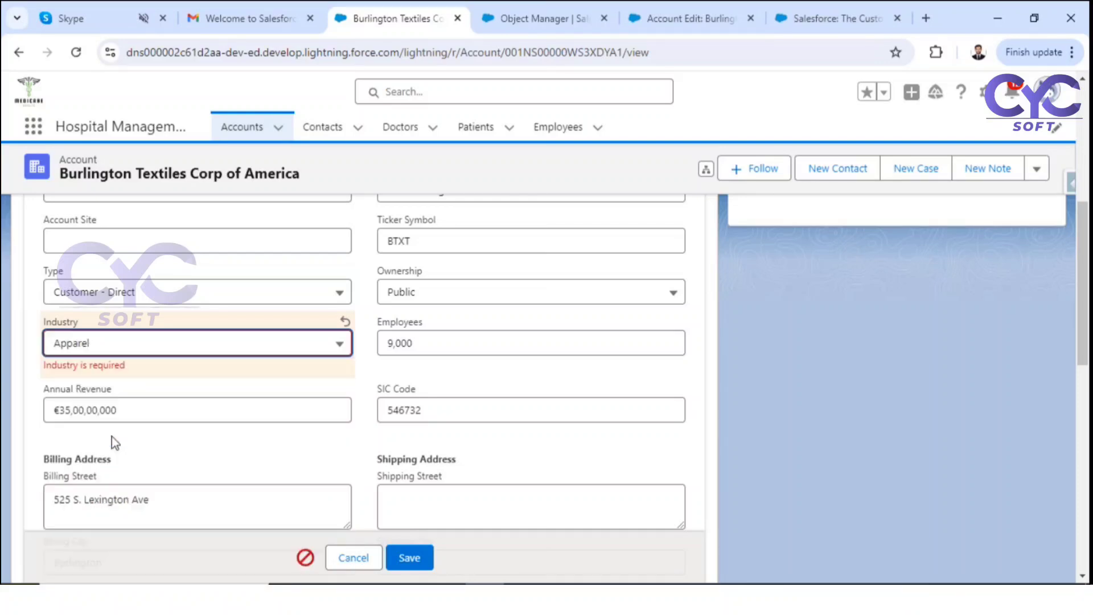
click(408, 559)
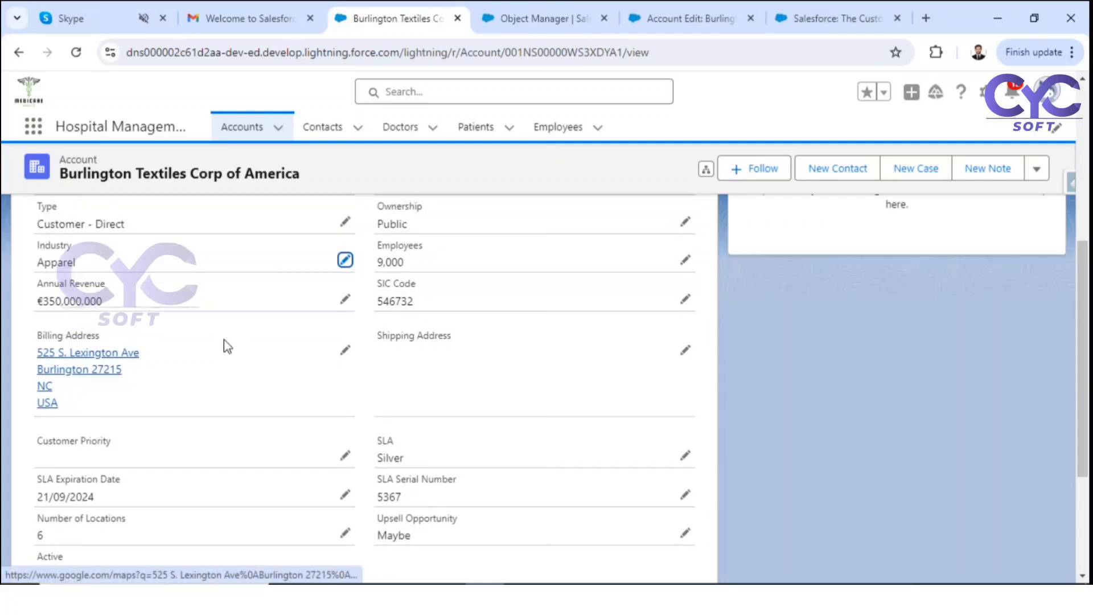
scroll(144, 409, up, 2)
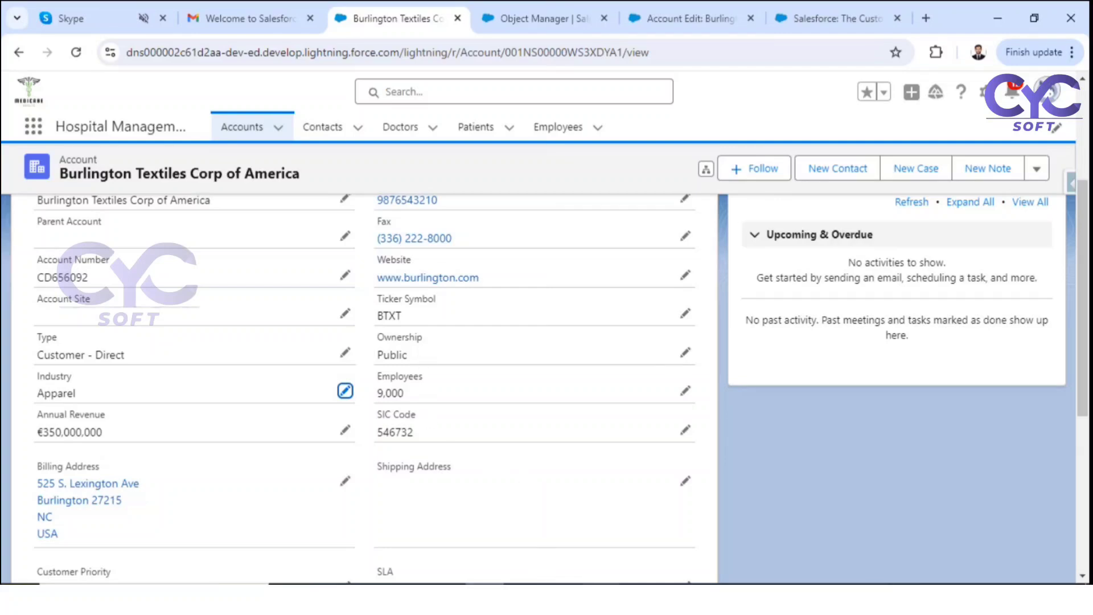
click(602, 597)
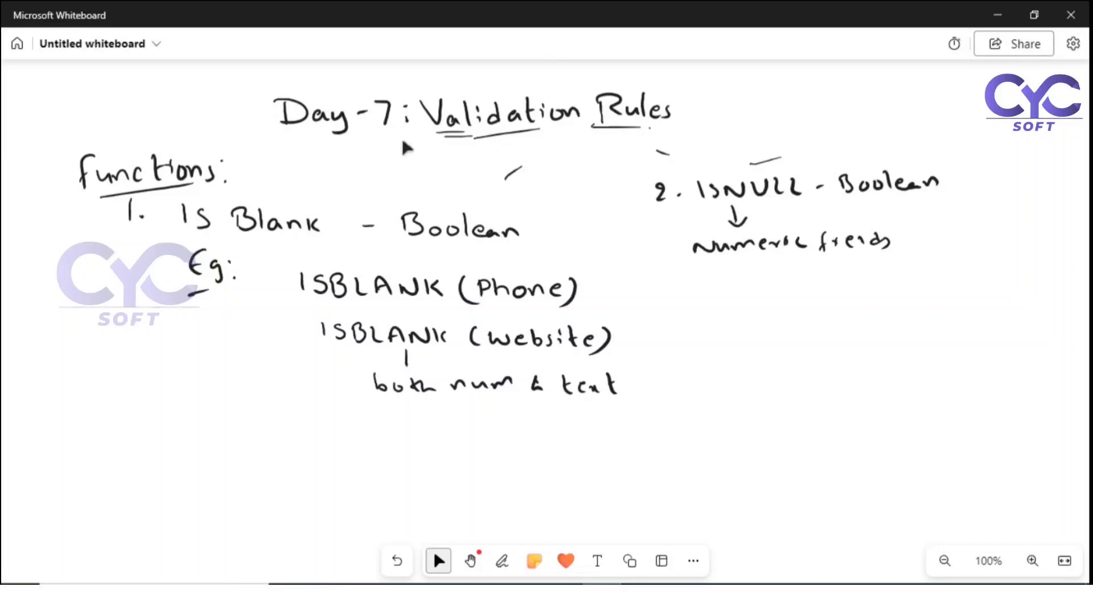
Step: Delete the old ISBLANK/ISNULL notes and handwrite the underlined heading 'logical functions:'
mouse_move(80, 334)
mouse_down()
mouse_move(90, 391)
mouse_move(213, 432)
mouse_move(556, 442)
mouse_move(881, 317)
mouse_move(959, 212)
mouse_move(873, 152)
mouse_move(681, 166)
mouse_move(263, 144)
mouse_move(71, 151)
mouse_move(105, 408)
mouse_up()
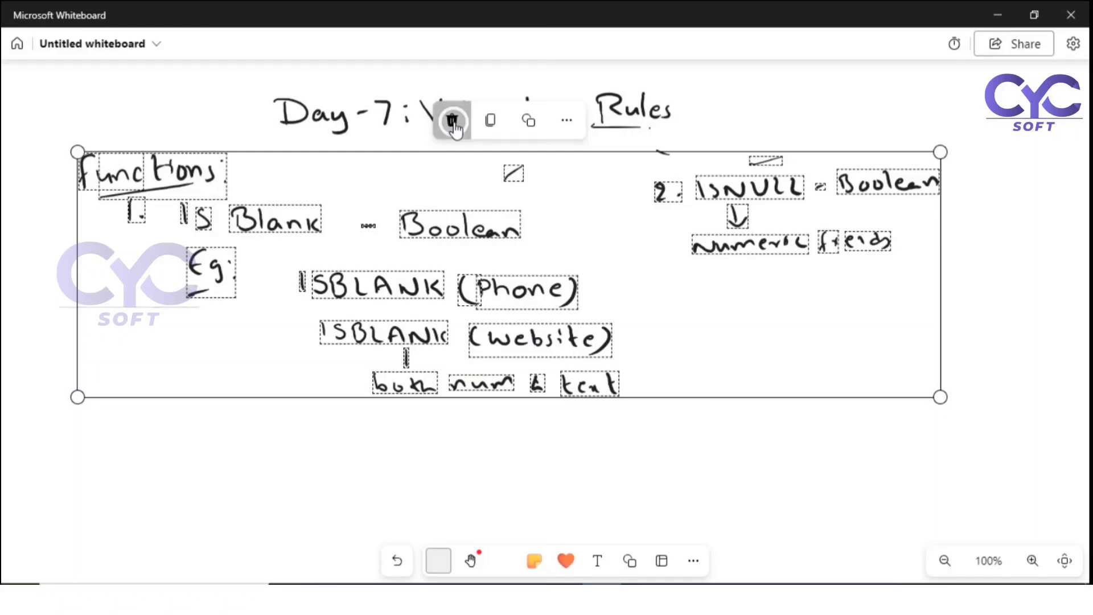
click(454, 122)
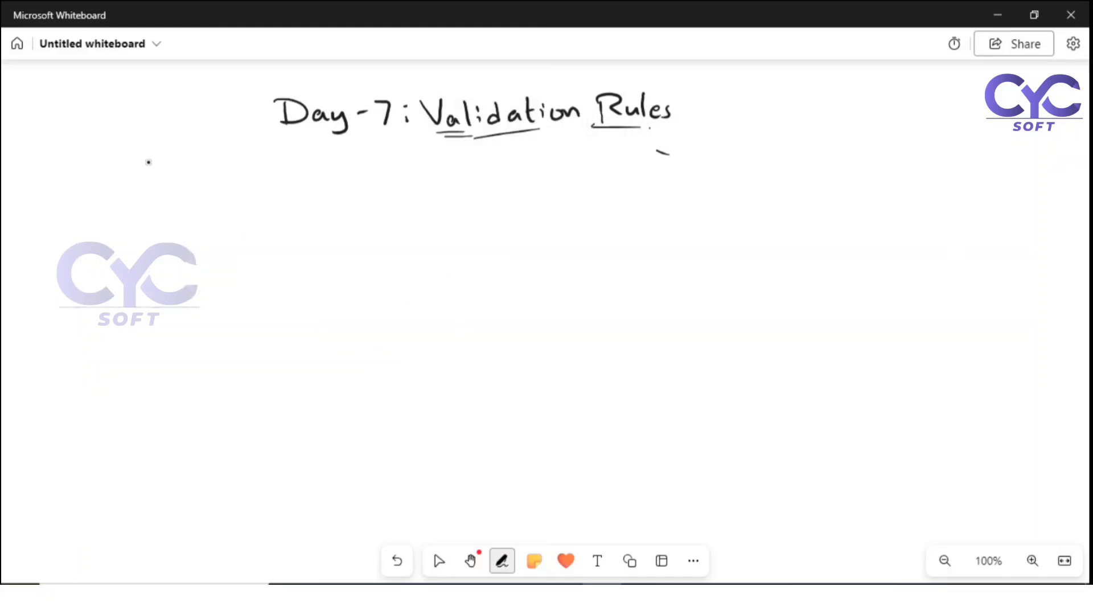
mouse_move(158, 165)
mouse_down()
mouse_move(160, 192)
mouse_move(173, 180)
mouse_move(189, 199)
mouse_move(226, 188)
mouse_up()
click(206, 174)
mouse_move(236, 178)
mouse_down()
mouse_move(233, 187)
mouse_move(245, 187)
mouse_up()
mouse_move(251, 164)
mouse_down()
mouse_move(258, 187)
mouse_move(288, 186)
mouse_up()
drag(284, 177, 341, 185)
mouse_move(356, 161)
mouse_down()
mouse_move(354, 186)
mouse_move(362, 169)
mouse_up()
drag(367, 172, 410, 186)
click(432, 169)
click(431, 180)
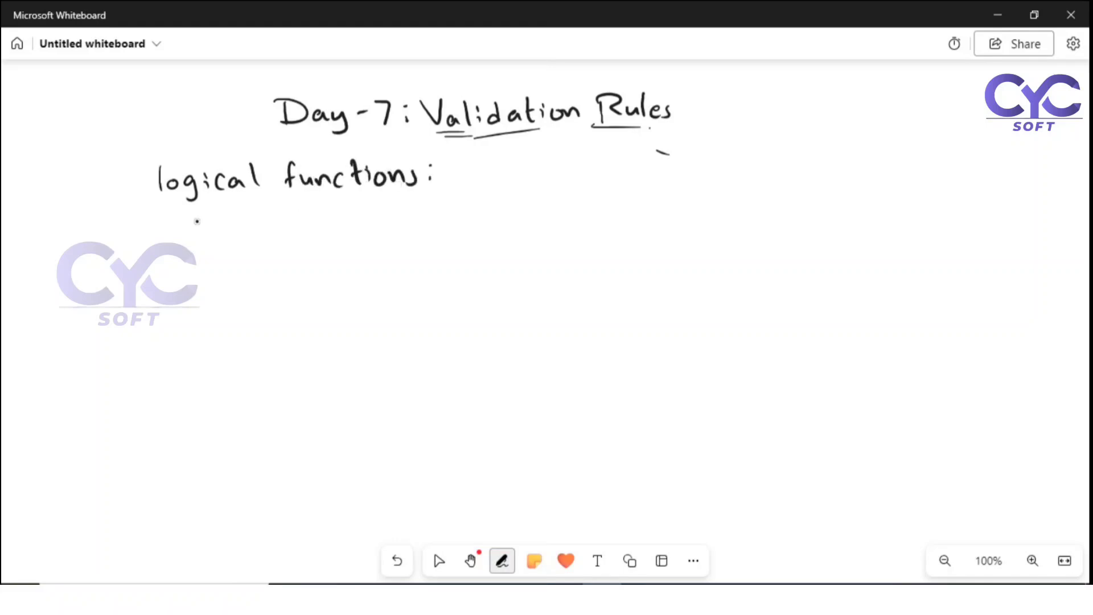
drag(204, 211, 239, 204)
drag(312, 198, 356, 197)
click(436, 557)
Step: Draw a bracket under the heading listing AND ( ), OR ( ) and NOT ( )
drag(271, 226, 278, 280)
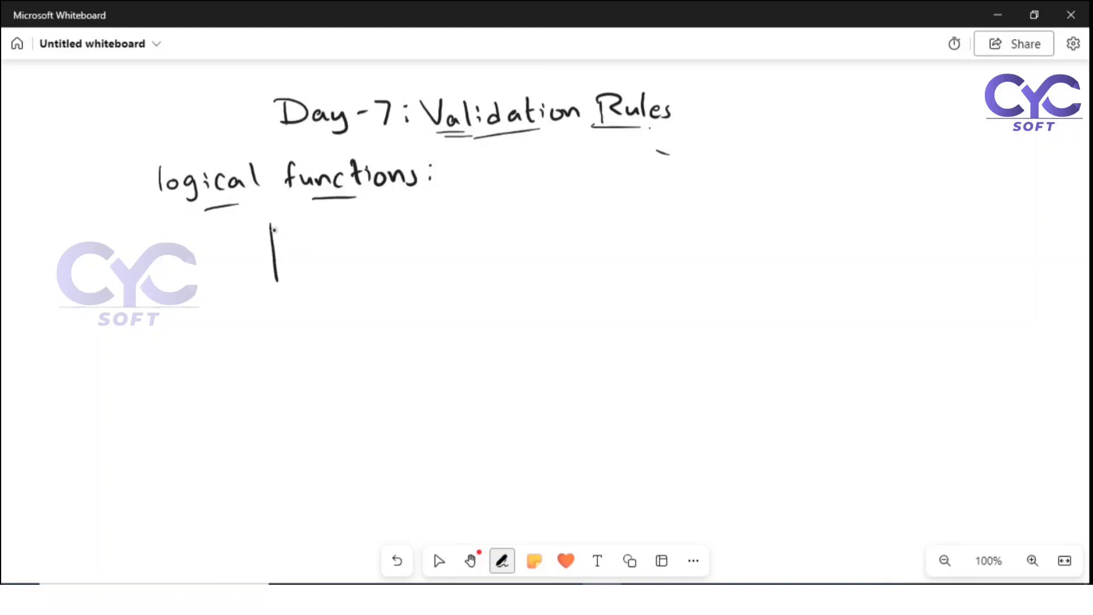
drag(270, 228, 427, 234)
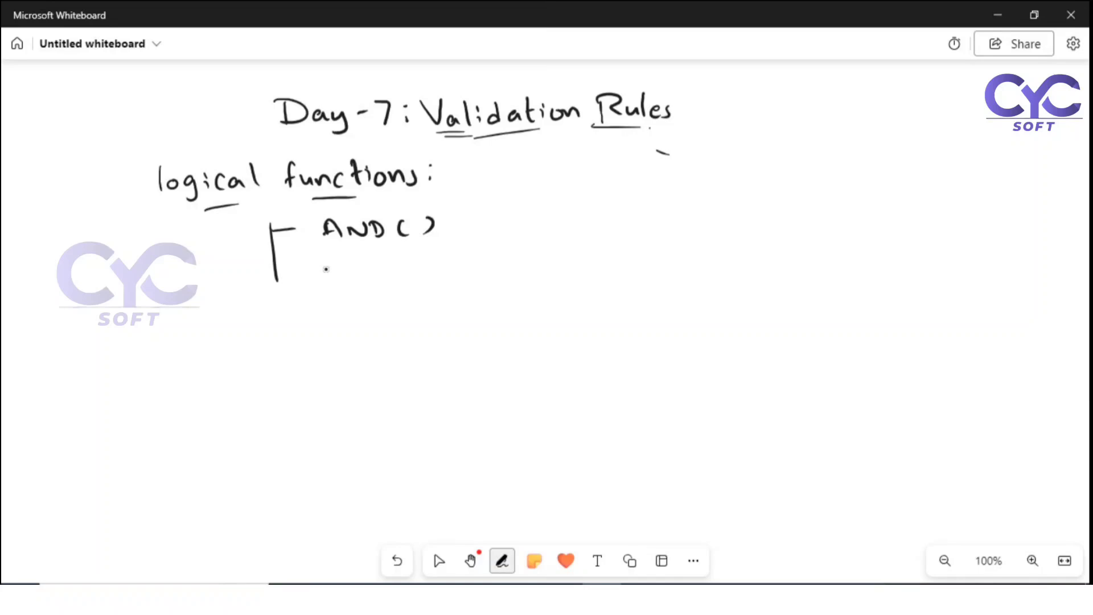
mouse_move(276, 269)
mouse_down()
mouse_move(351, 268)
mouse_move(403, 283)
mouse_up()
drag(429, 264, 431, 281)
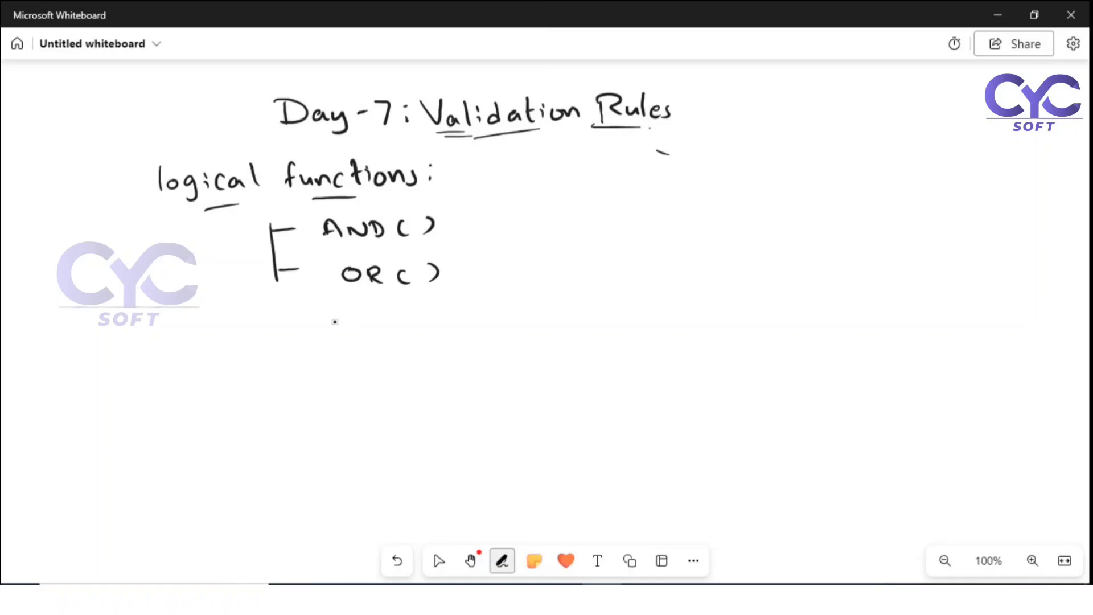
mouse_move(277, 280)
mouse_down()
mouse_move(286, 322)
mouse_move(307, 318)
mouse_up()
mouse_move(330, 328)
mouse_down()
mouse_move(333, 317)
mouse_move(362, 314)
mouse_move(377, 329)
mouse_up()
drag(368, 314, 381, 313)
drag(412, 311, 412, 327)
drag(436, 308, 436, 325)
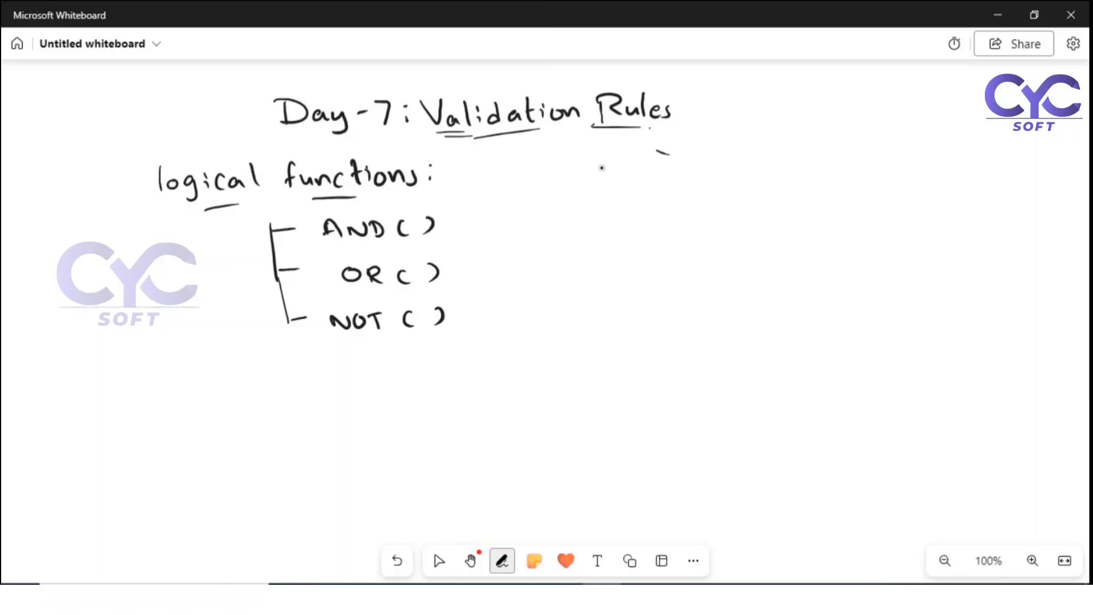
Step: Write '1. <cond1> AND <cond2>' on the right side of the board
mouse_move(590, 162)
mouse_down()
mouse_move(591, 180)
mouse_move(658, 171)
mouse_up()
click(601, 180)
drag(664, 174, 681, 173)
drag(698, 161, 700, 174)
drag(710, 165, 792, 162)
mouse_move(798, 159)
mouse_down()
mouse_move(798, 171)
mouse_move(842, 170)
mouse_up()
mouse_move(855, 161)
mouse_down()
mouse_move(852, 175)
mouse_move(891, 165)
mouse_up()
drag(906, 159, 935, 174)
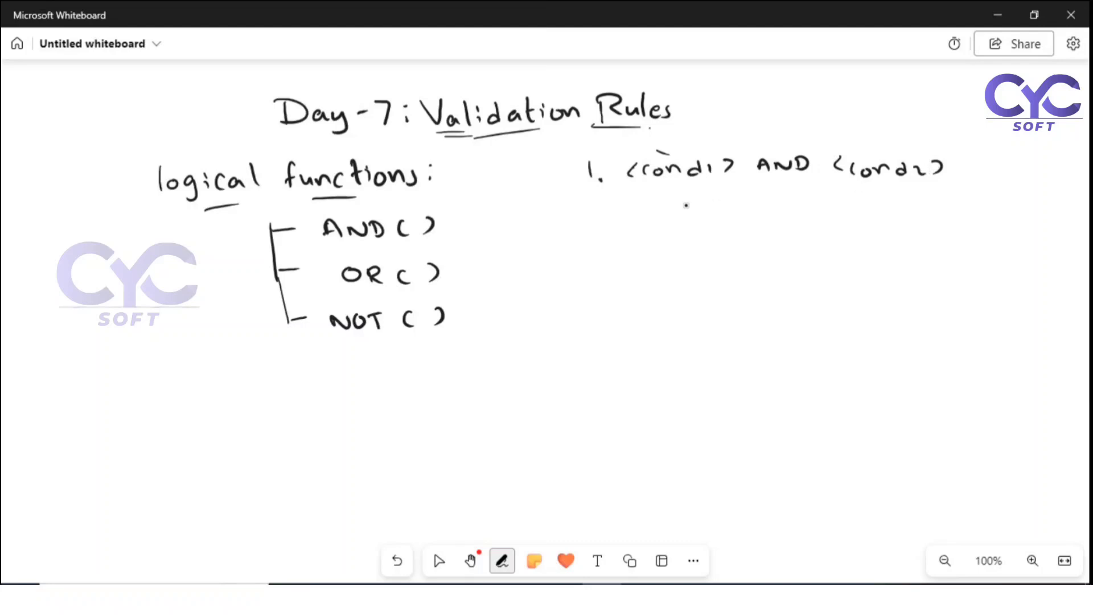
Step: Add an 'AND ……' line and mark cond1 as T and cond2 as f
mouse_move(659, 212)
mouse_down()
mouse_move(665, 200)
mouse_move(677, 212)
mouse_up()
drag(680, 210, 706, 210)
mouse_move(708, 201)
mouse_down()
mouse_move(711, 214)
mouse_move(767, 204)
mouse_up()
click(746, 204)
drag(784, 204, 817, 202)
drag(830, 202, 836, 201)
drag(848, 201, 871, 199)
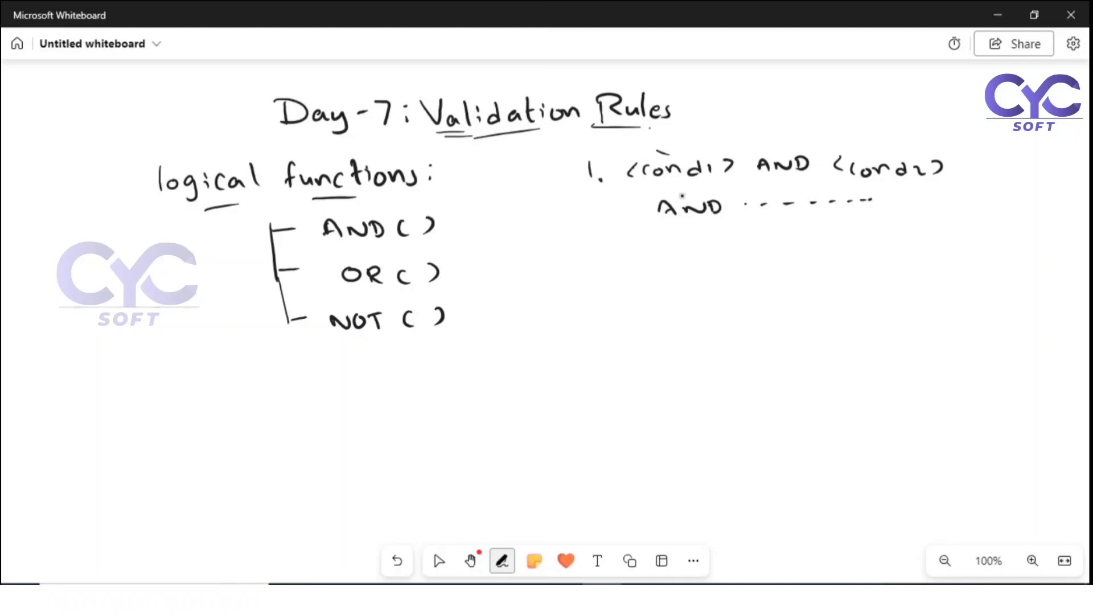
mouse_move(680, 142)
mouse_down()
mouse_move(692, 151)
mouse_move(698, 137)
mouse_up()
mouse_move(864, 123)
mouse_down()
mouse_move(854, 144)
mouse_move(861, 132)
mouse_up()
Step: Write the function form AND (cond1, cond2, …) beneath item 1
drag(586, 258, 630, 249)
drag(630, 249, 630, 261)
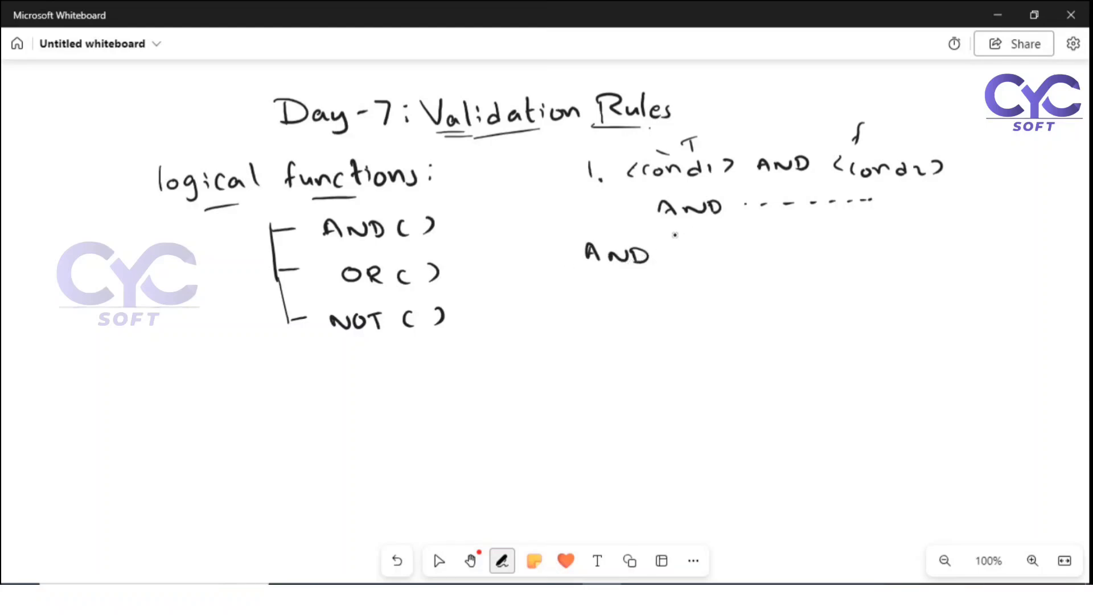
mouse_move(677, 233)
mouse_down()
mouse_move(665, 271)
mouse_move(684, 280)
mouse_move(686, 265)
mouse_up()
mouse_move(704, 249)
mouse_down()
mouse_move(702, 262)
mouse_move(770, 267)
mouse_move(841, 260)
mouse_up()
mouse_move(853, 246)
mouse_down()
mouse_move(851, 262)
mouse_move(872, 262)
mouse_up()
drag(883, 259, 879, 266)
click(916, 258)
click(929, 256)
click(942, 254)
click(953, 252)
click(961, 251)
drag(975, 233, 968, 276)
click(439, 561)
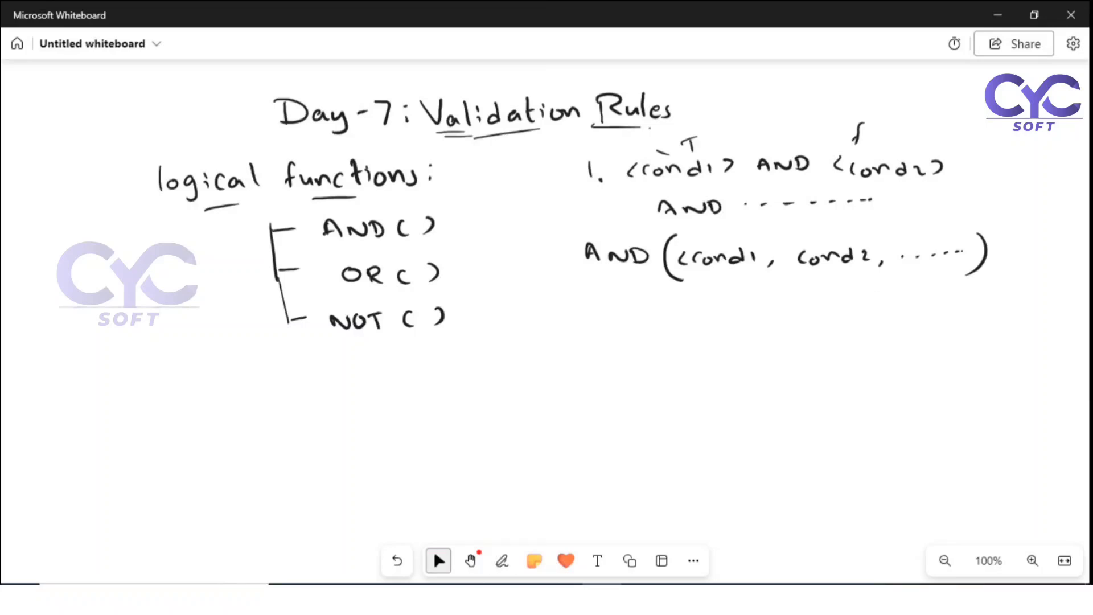
Step: Write item '2. OR (cond1, cond2, …)' below
click(501, 561)
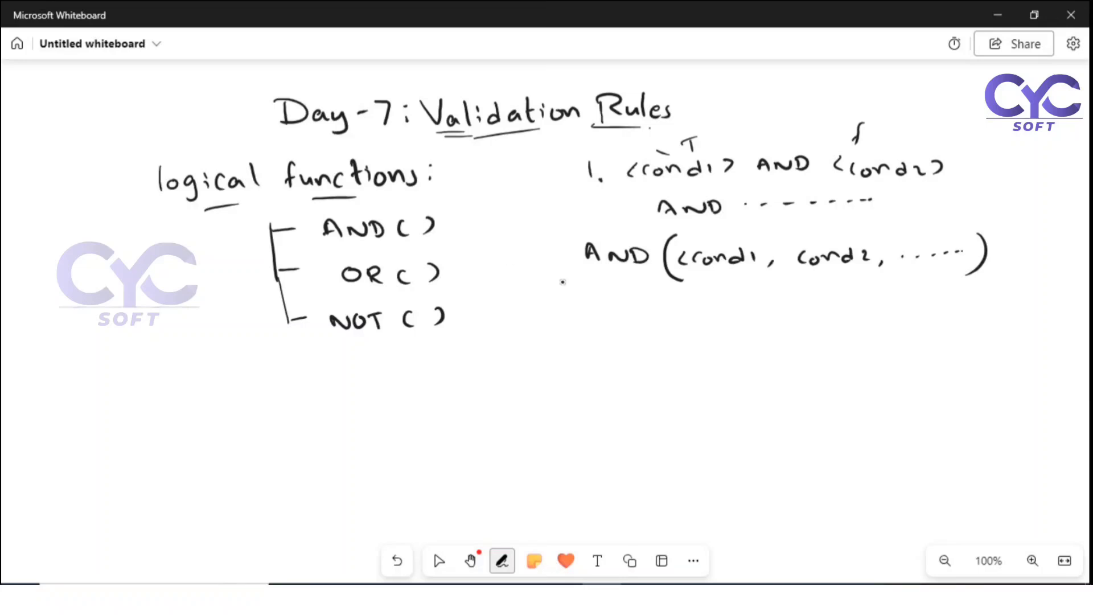
mouse_move(549, 279)
mouse_down()
mouse_move(567, 297)
mouse_move(602, 303)
mouse_move(614, 290)
mouse_up()
click(573, 296)
mouse_move(619, 289)
mouse_down()
mouse_move(620, 304)
mouse_move(672, 325)
mouse_move(678, 306)
mouse_move(692, 313)
mouse_up()
drag(705, 304, 713, 306)
drag(718, 312, 743, 310)
drag(762, 301, 773, 318)
mouse_move(813, 301)
mouse_down()
mouse_move(807, 311)
mouse_move(854, 300)
mouse_move(869, 313)
mouse_up()
drag(879, 310, 877, 317)
drag(951, 306, 957, 305)
drag(975, 284, 967, 317)
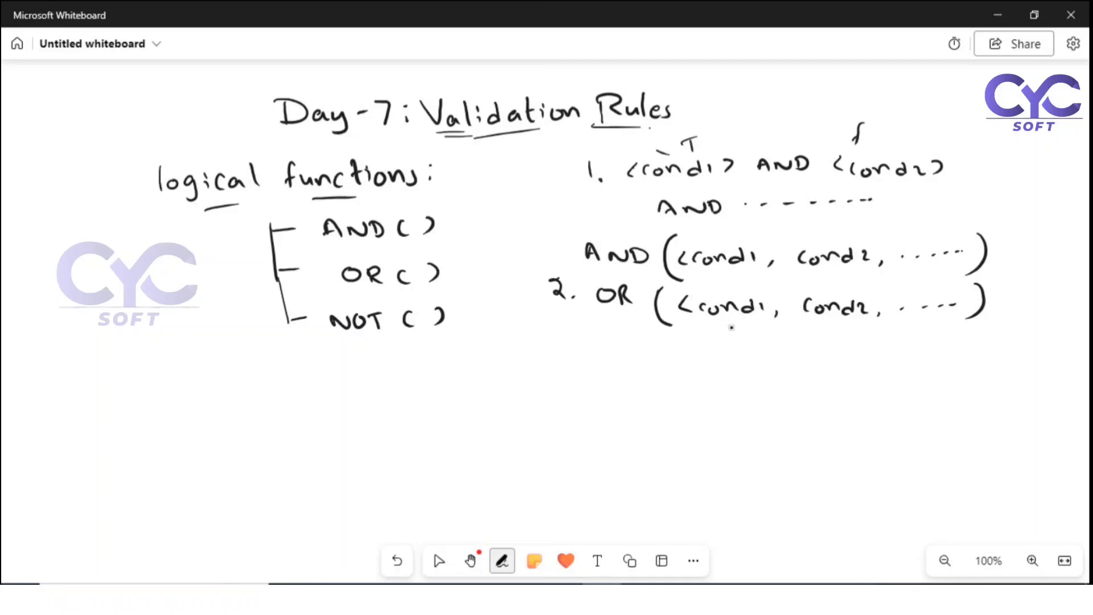
Step: Ink T under cond1 and f under cond2 on the OR line, plus false cases under both
mouse_move(728, 324)
mouse_down()
mouse_move(741, 324)
mouse_move(735, 334)
mouse_up()
drag(833, 324, 826, 338)
drag(823, 331, 832, 331)
drag(742, 348, 753, 347)
mouse_move(850, 345)
mouse_down()
mouse_move(841, 358)
mouse_move(851, 350)
mouse_up()
key(Escape)
Step: Write the heading '3. NOT' below the OR example
mouse_move(553, 374)
mouse_down()
mouse_move(559, 391)
mouse_move(627, 380)
mouse_move(656, 397)
mouse_move(662, 379)
mouse_up()
click(582, 388)
key(Escape)
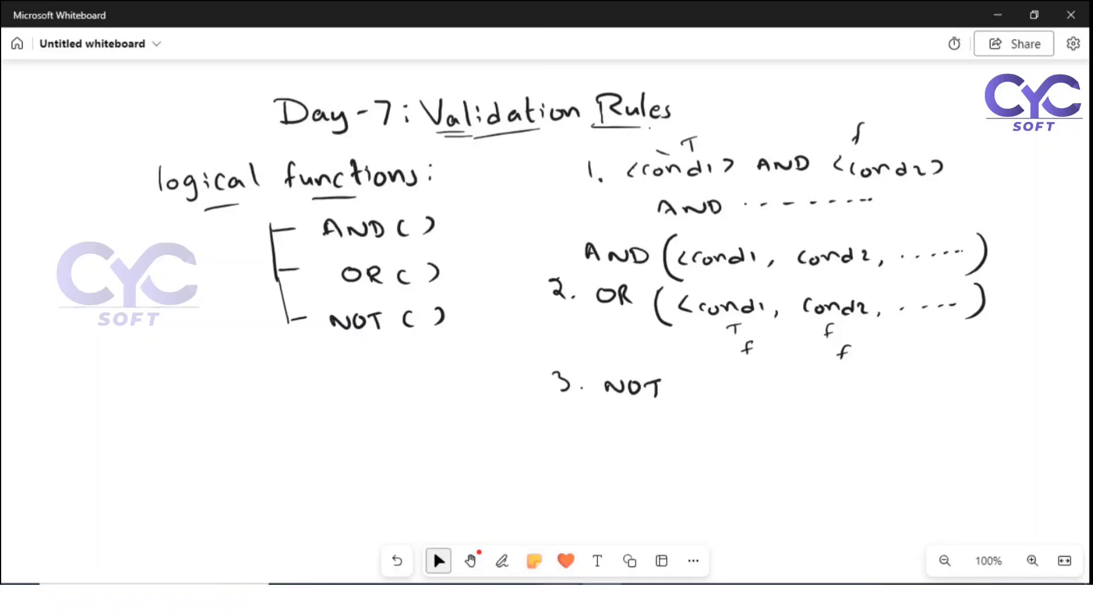
Step: Open the single recently viewed Employee record and review its salary, joining date, gender and qualification details
mouse_move(562, 598)
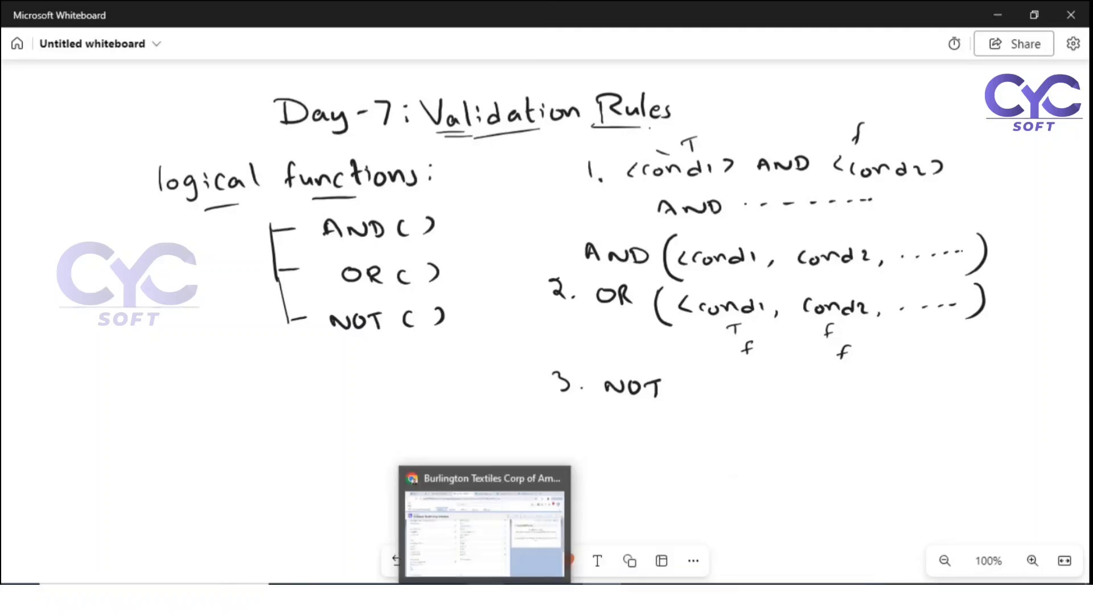
click(485, 598)
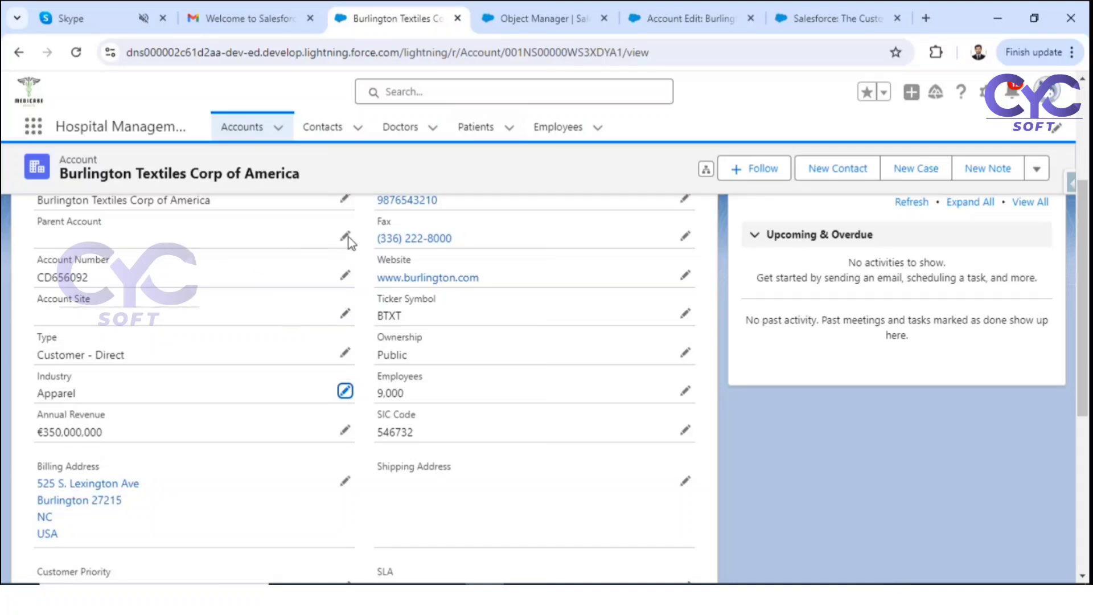
click(549, 130)
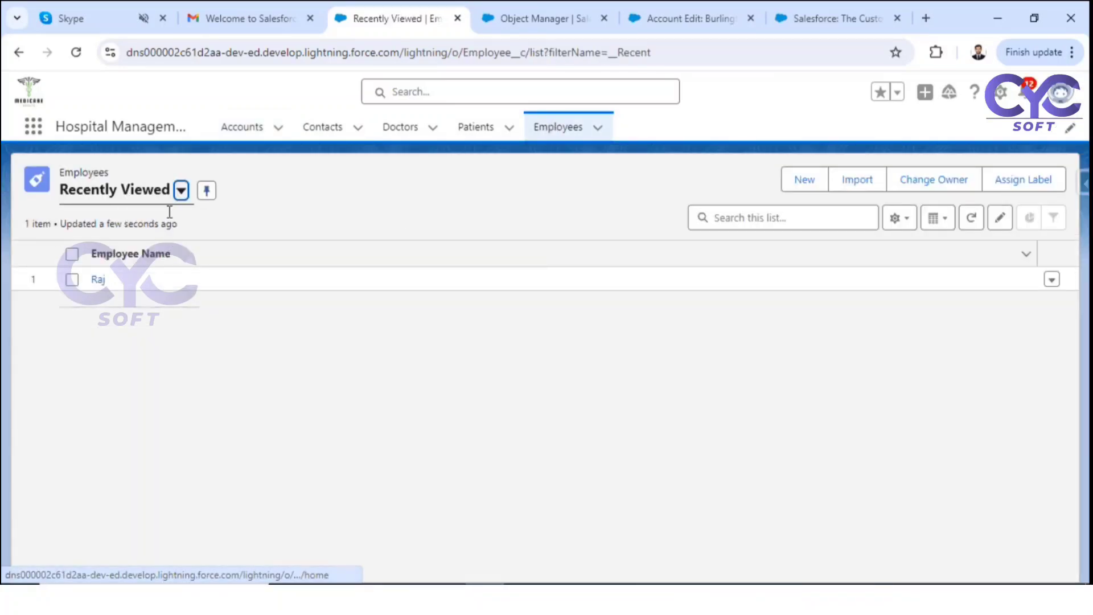
click(96, 279)
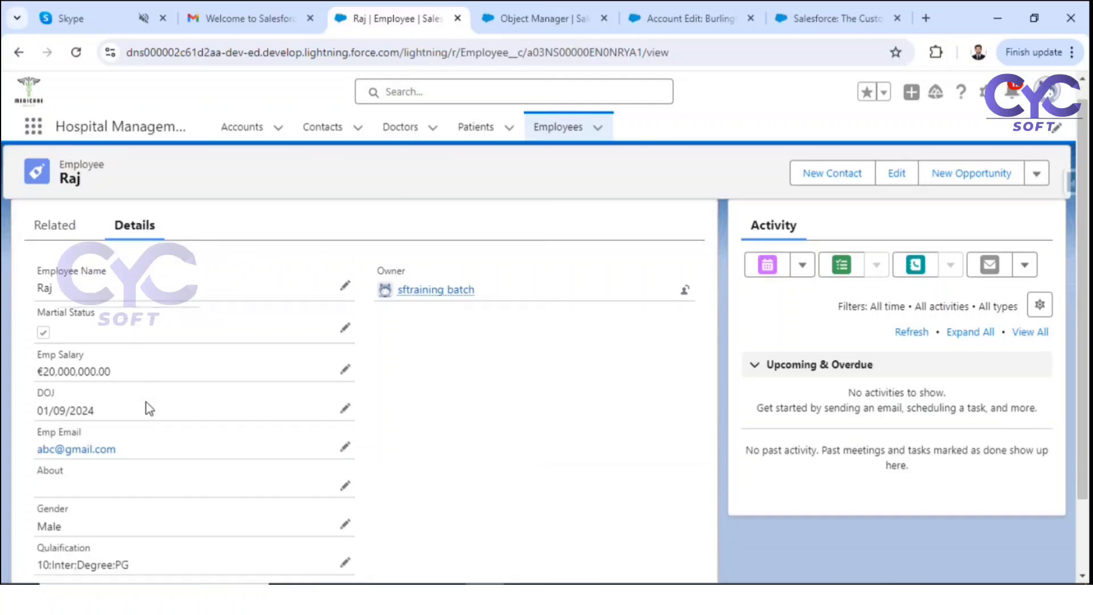
scroll(140, 405, down, 2)
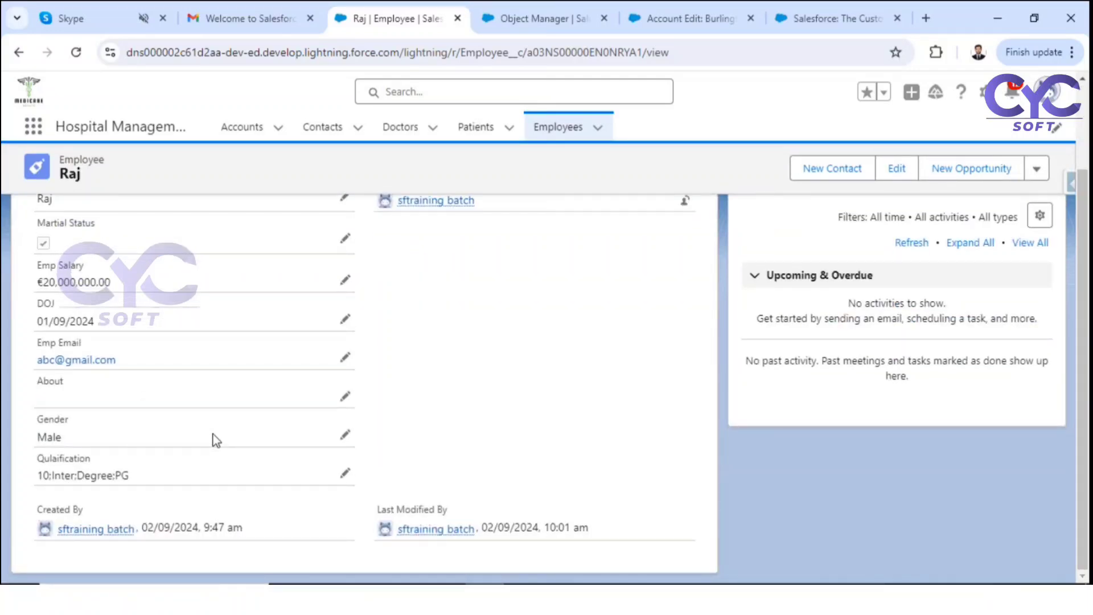
scroll(215, 440, up, 2)
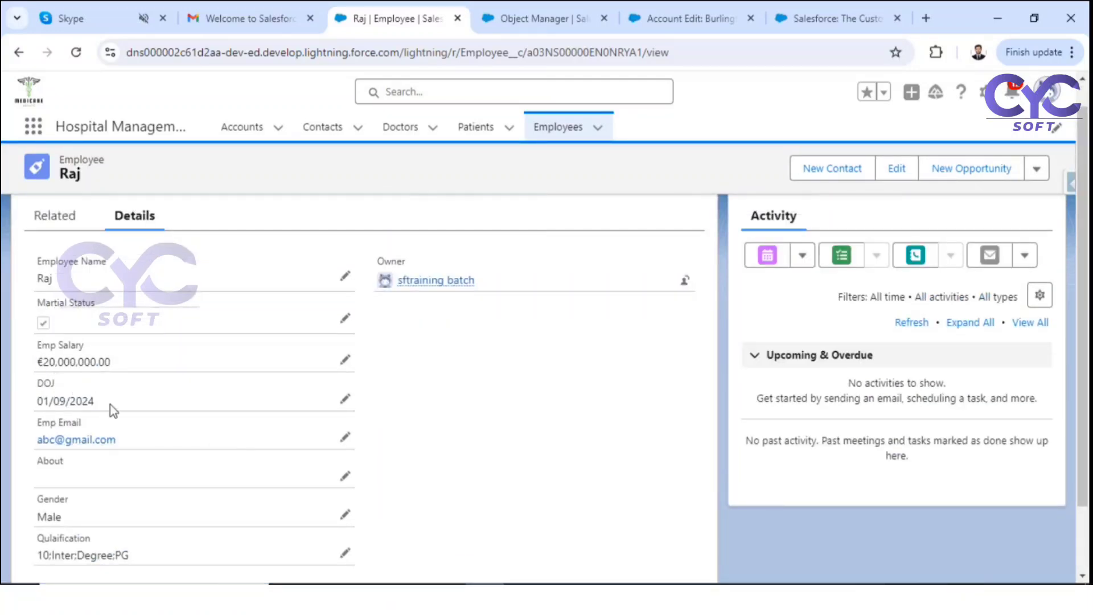
scroll(329, 437, down, 2)
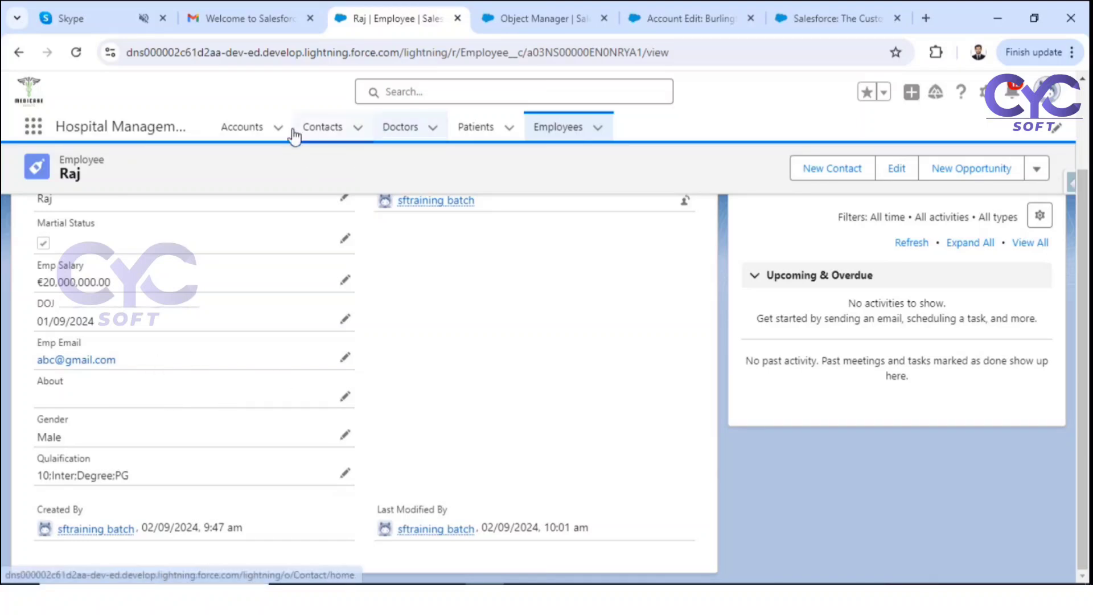
Step: Open the first contact from the Contacts list and review its Details, highlighting the Phone field
click(322, 134)
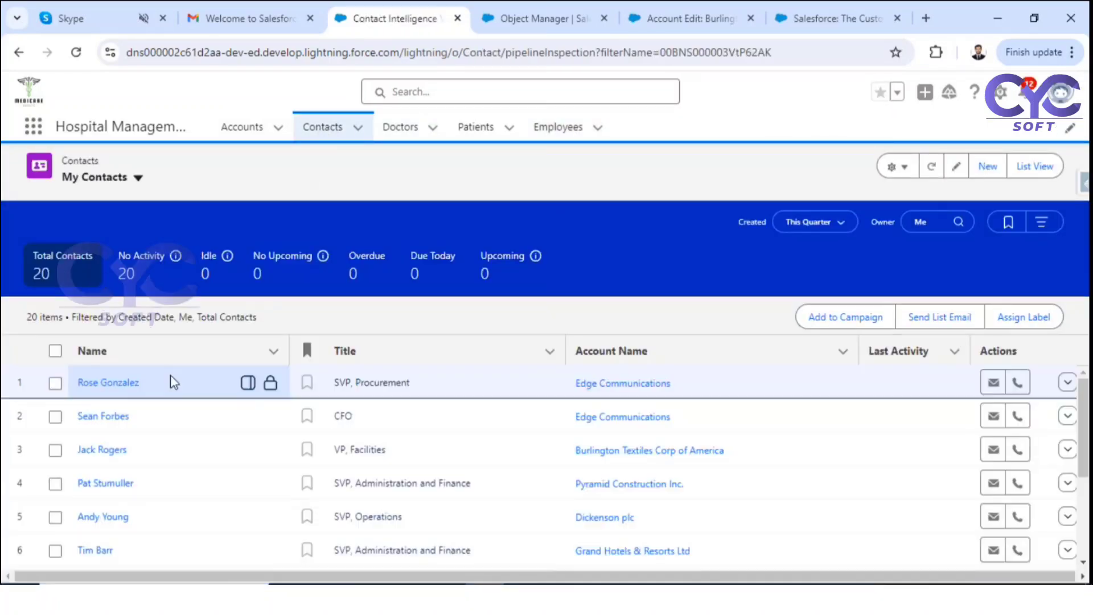
click(114, 383)
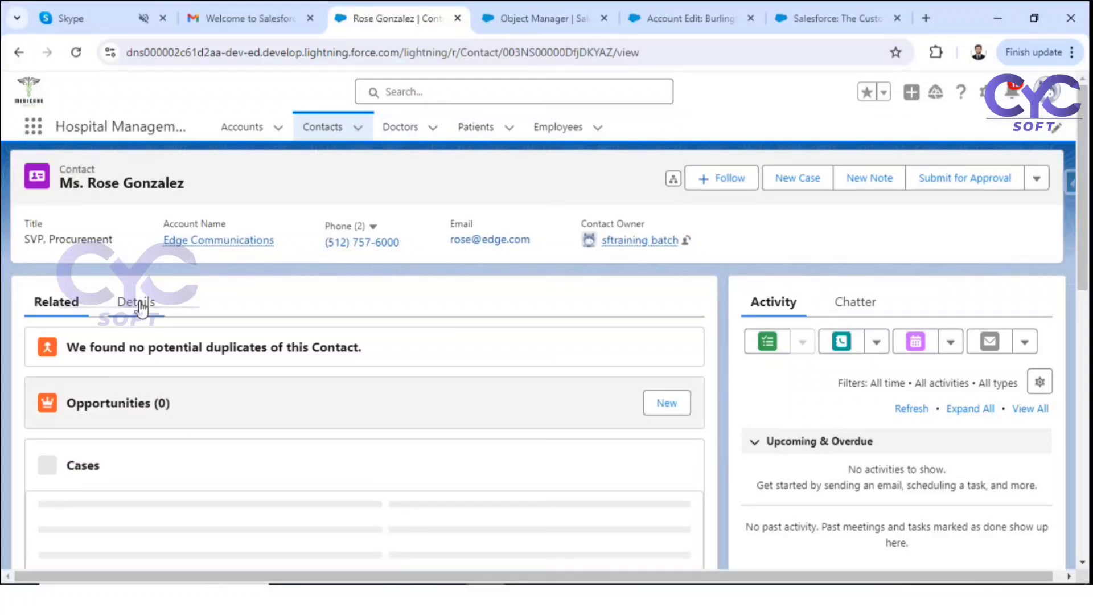
click(137, 306)
scroll(559, 386, down, 2)
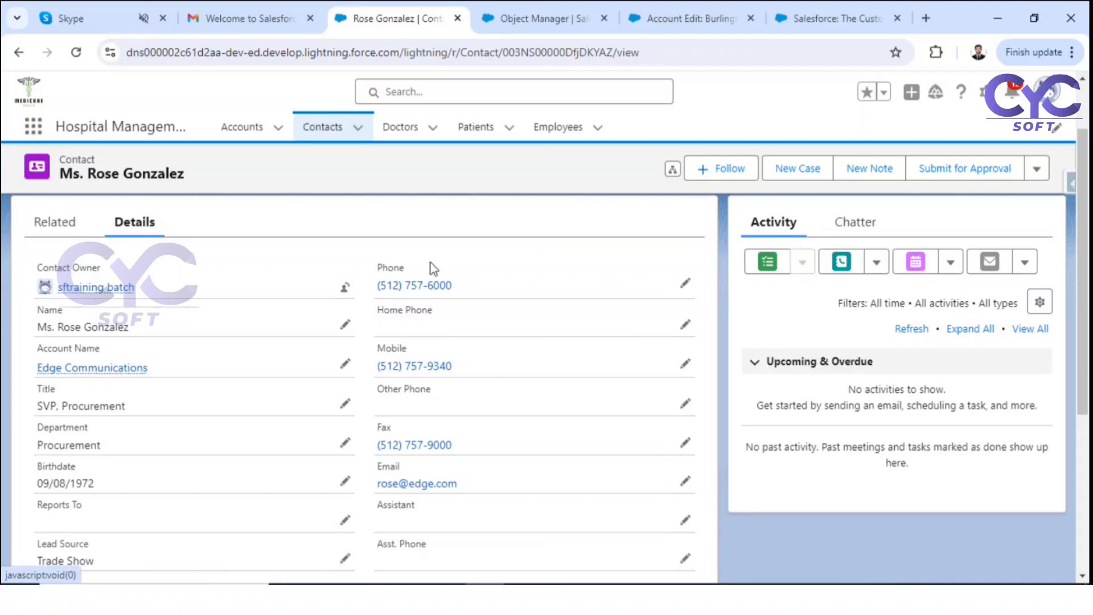
double_click(382, 268)
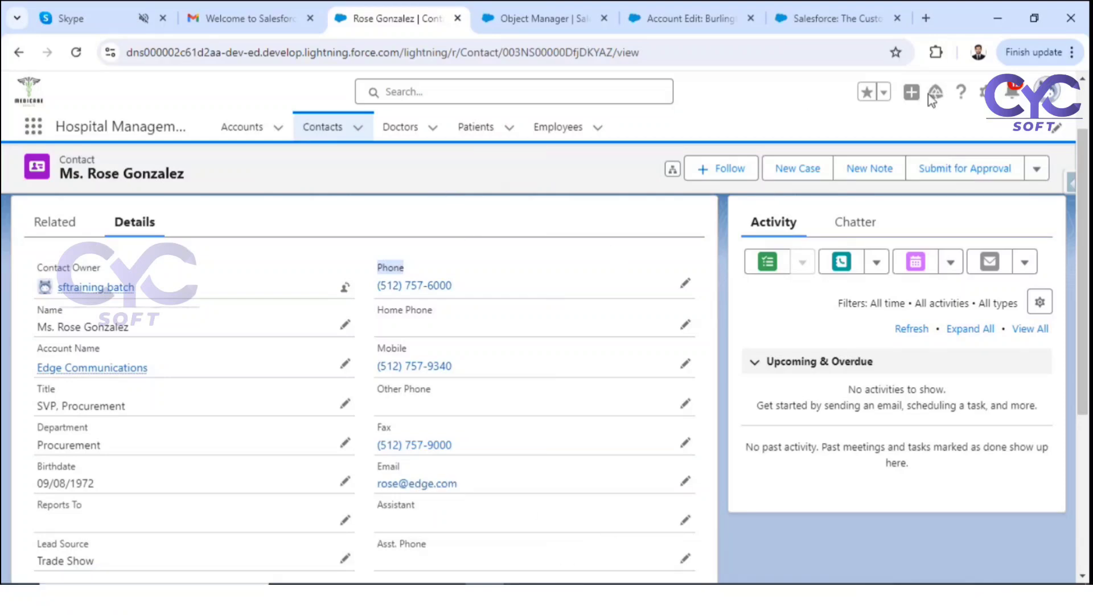
click(986, 101)
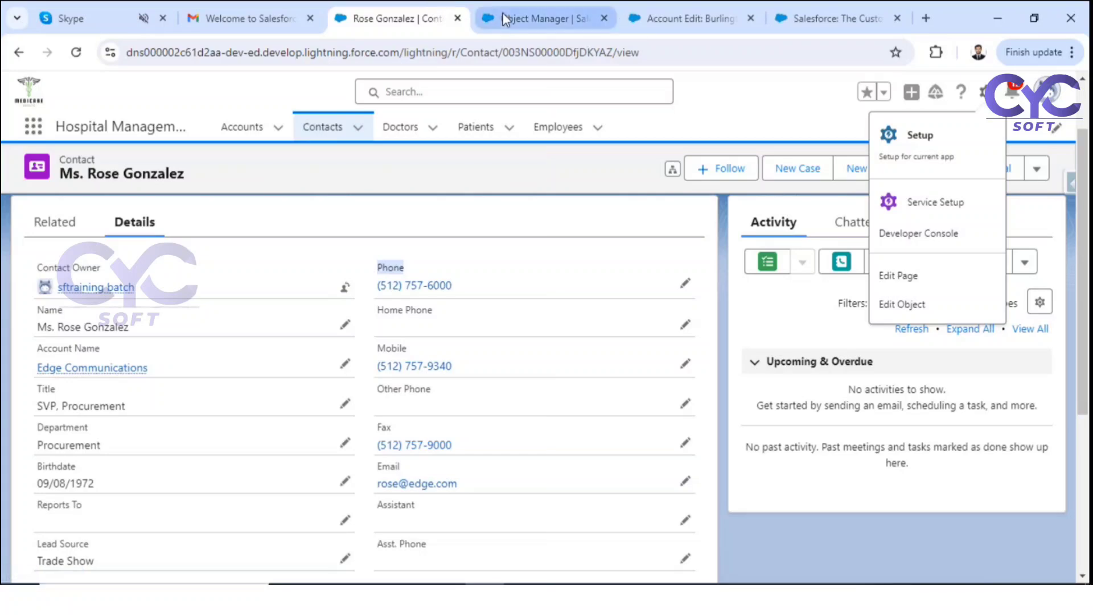
Step: In Object Manager, find the Contact object and open its Validation Rules list
click(539, 18)
click(213, 127)
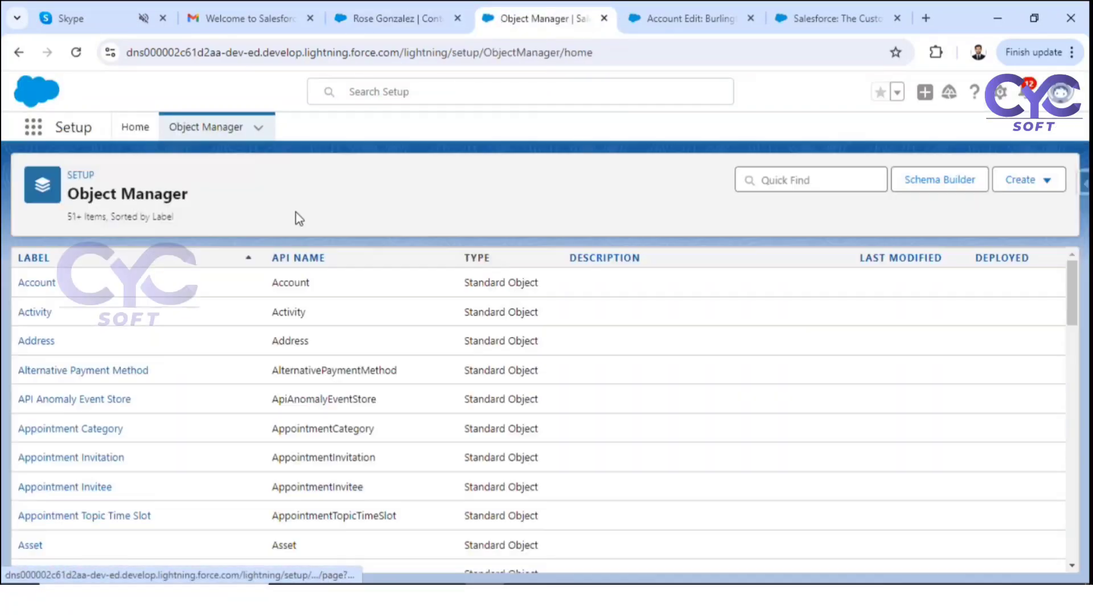
click(815, 181)
text(conta)
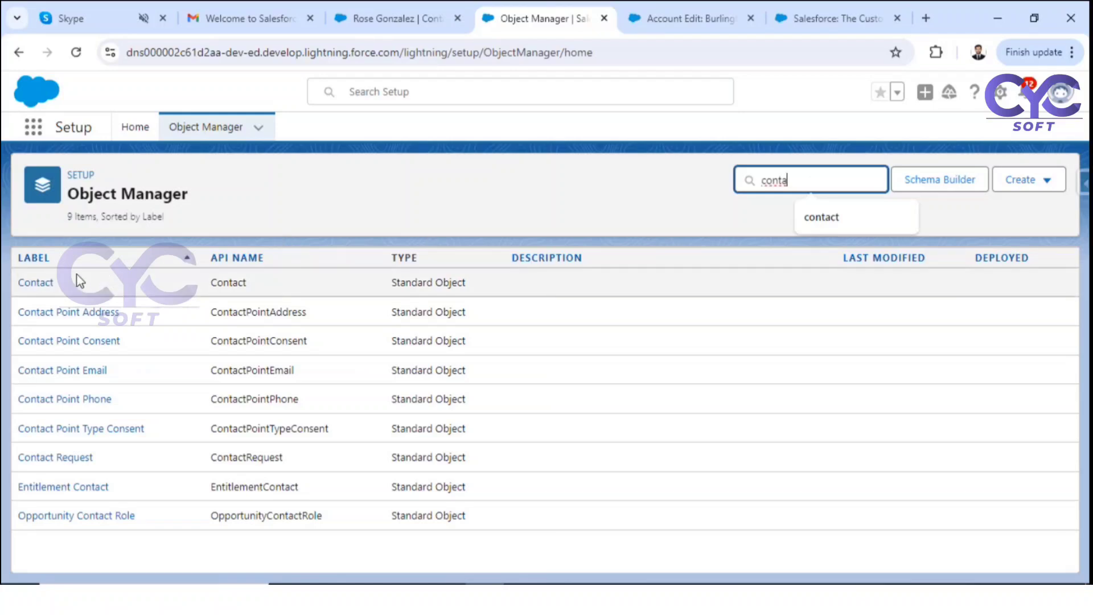
click(39, 282)
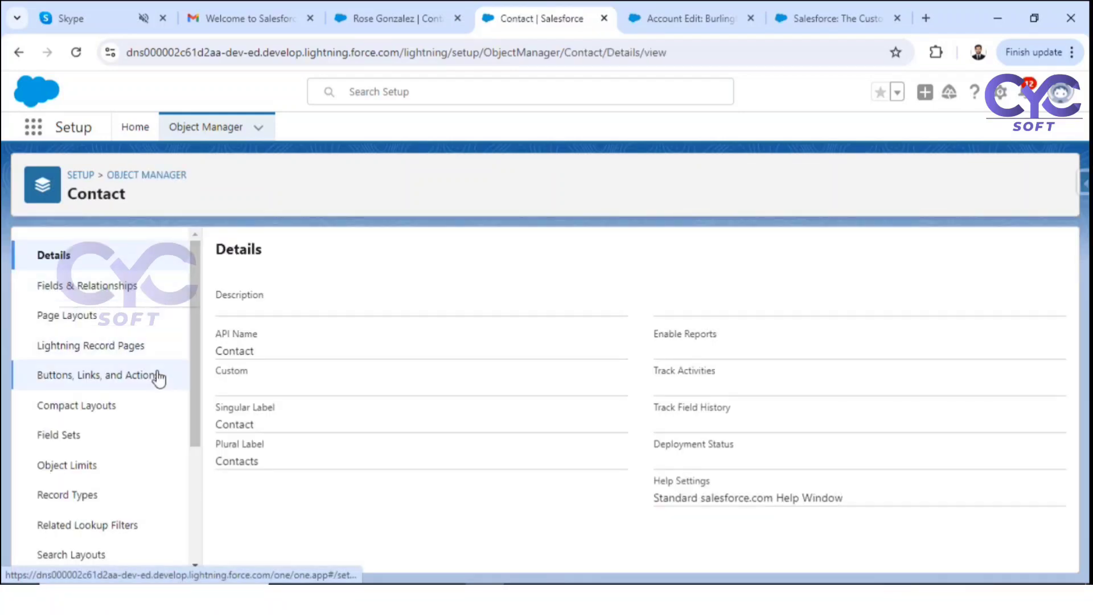
scroll(137, 410, down, 3)
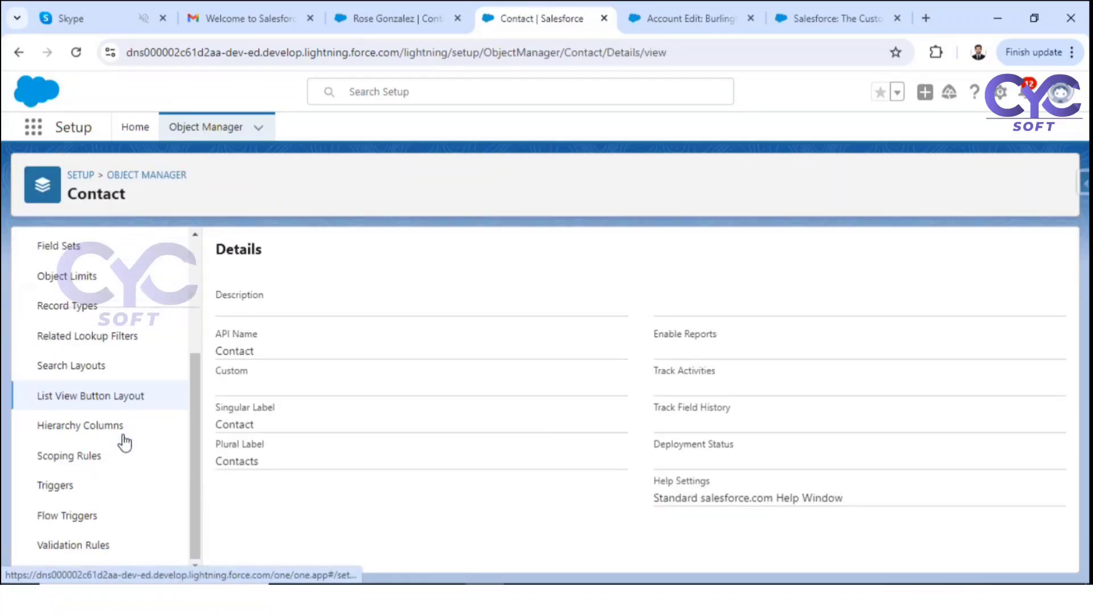
click(100, 547)
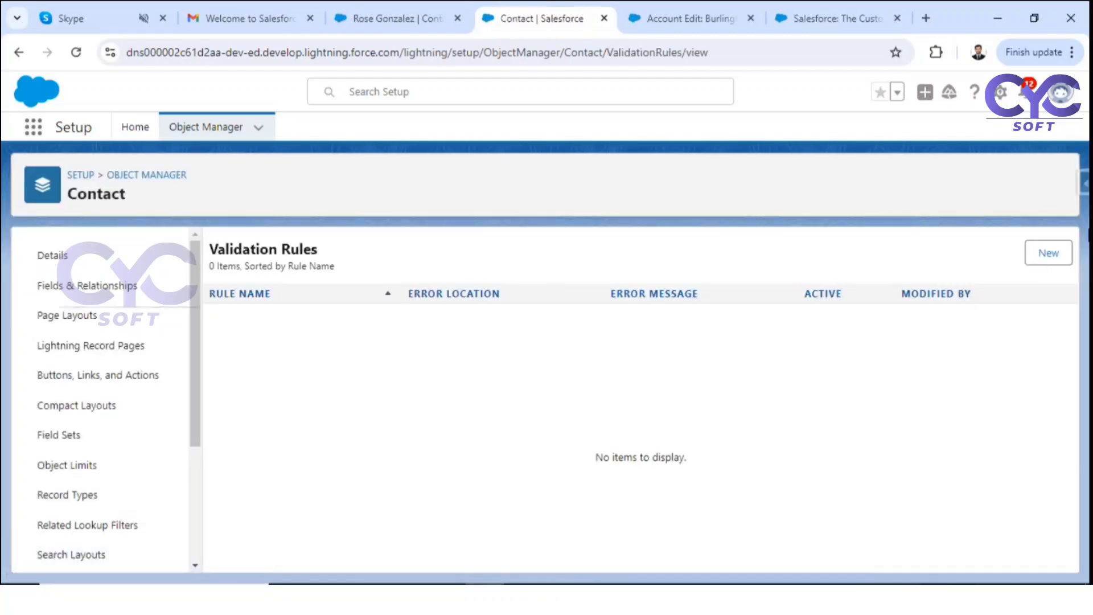
Step: Create a new validation rule named Phone_is_req_when_email_is_not_blank
click(1048, 250)
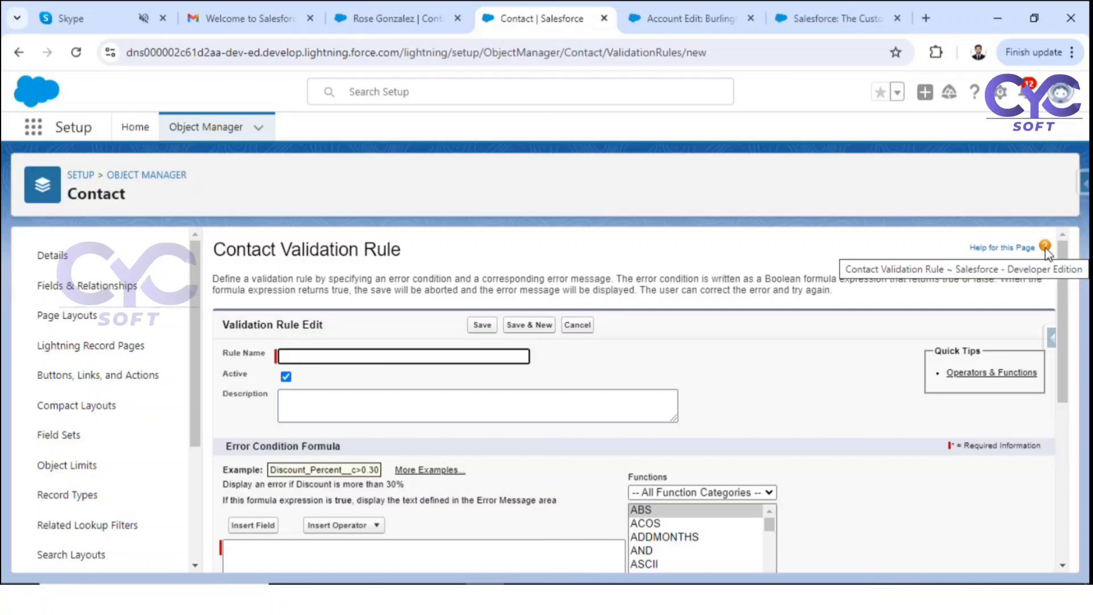
click(426, 357)
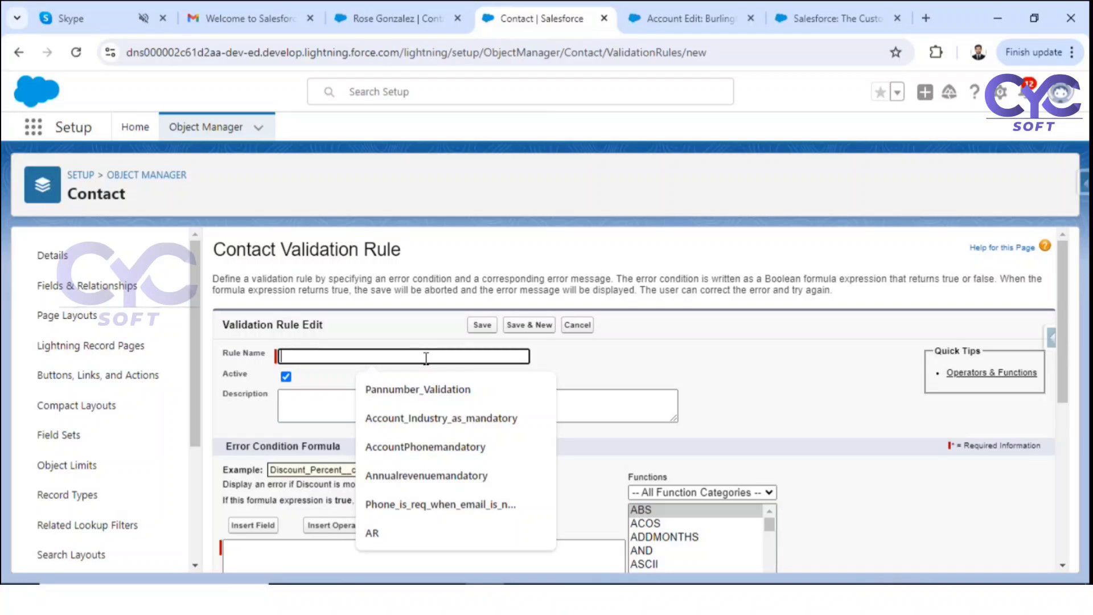
click(459, 506)
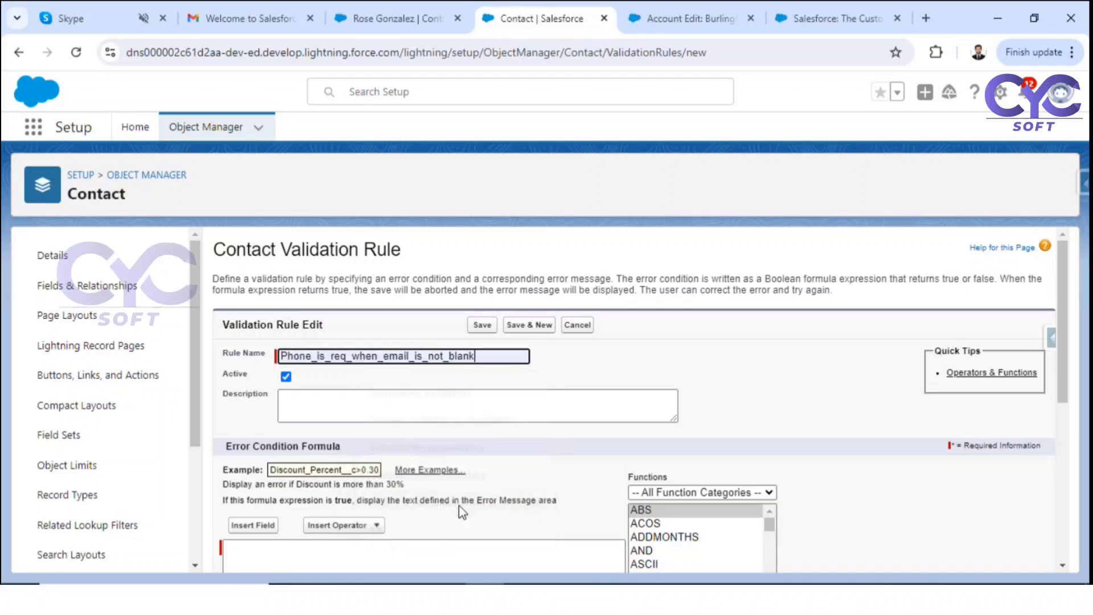
click(740, 370)
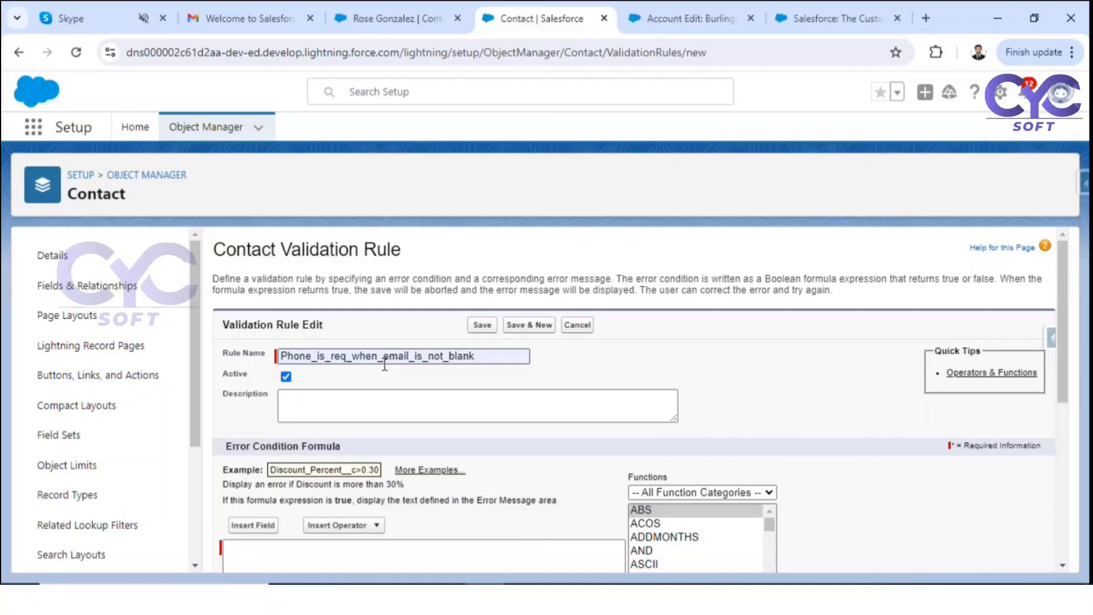
Step: On the sample contact, clear the phone number in inline edit and scroll through the form
click(431, 23)
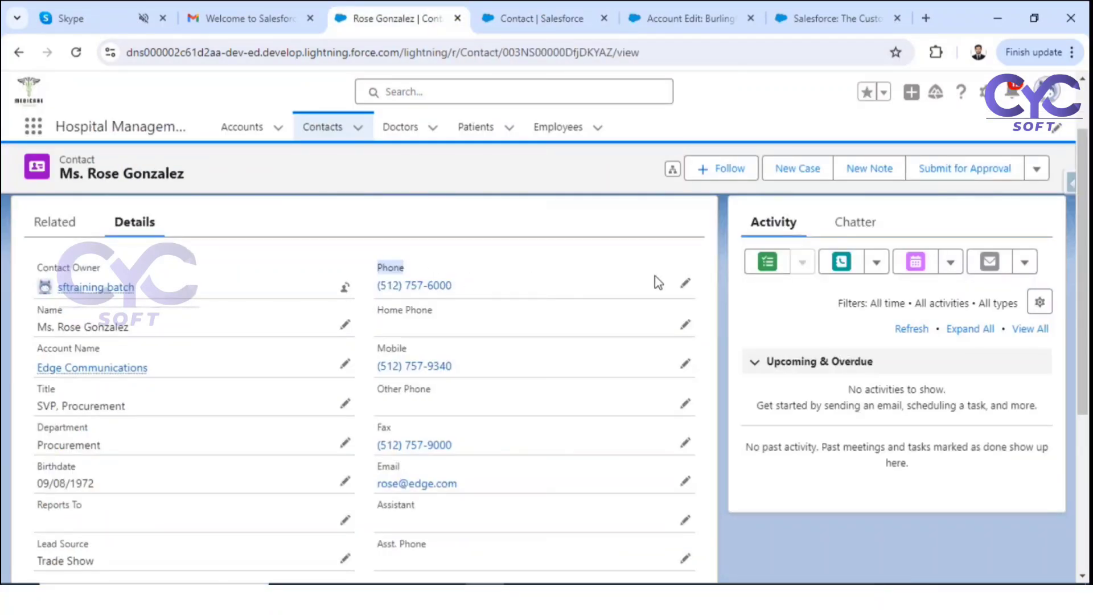
click(687, 283)
drag(456, 324, 377, 330)
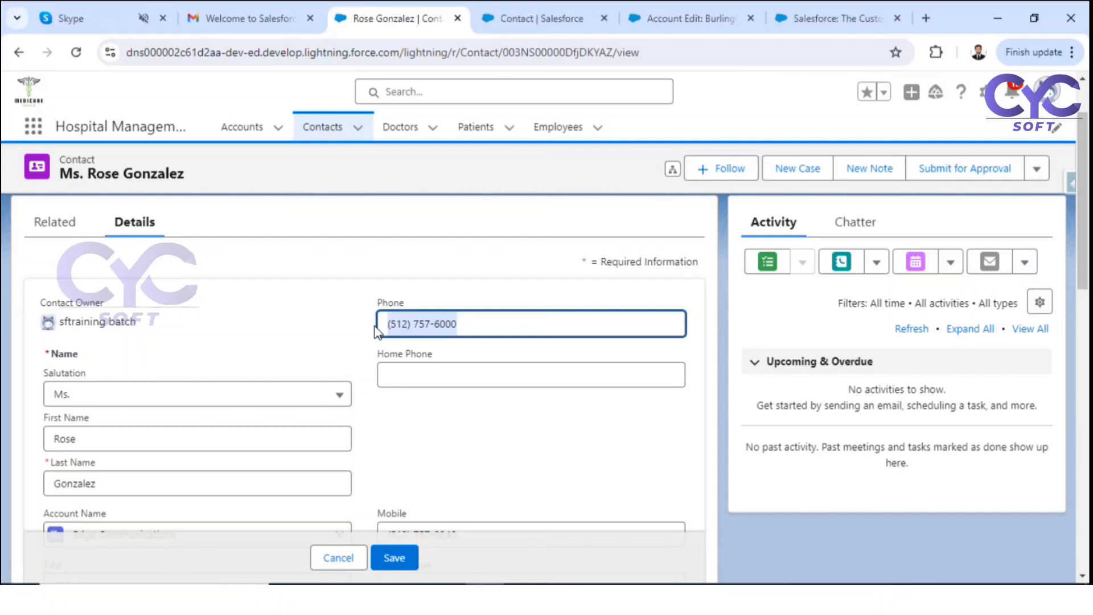
key(BackSpace)
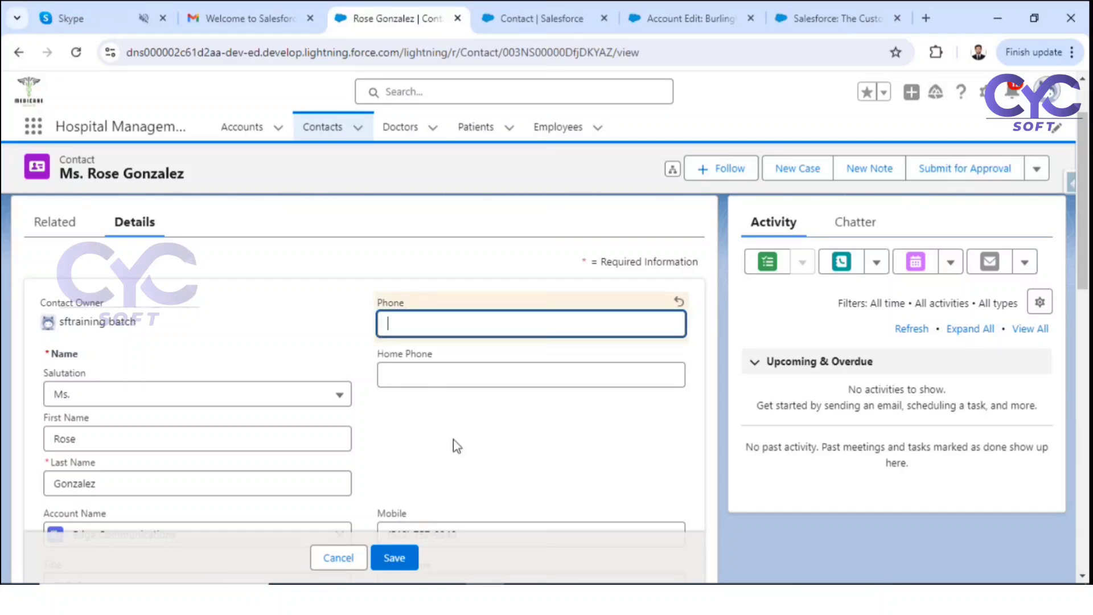
scroll(454, 445, down, 1)
scroll(450, 501, down, 2)
scroll(420, 511, down, 1)
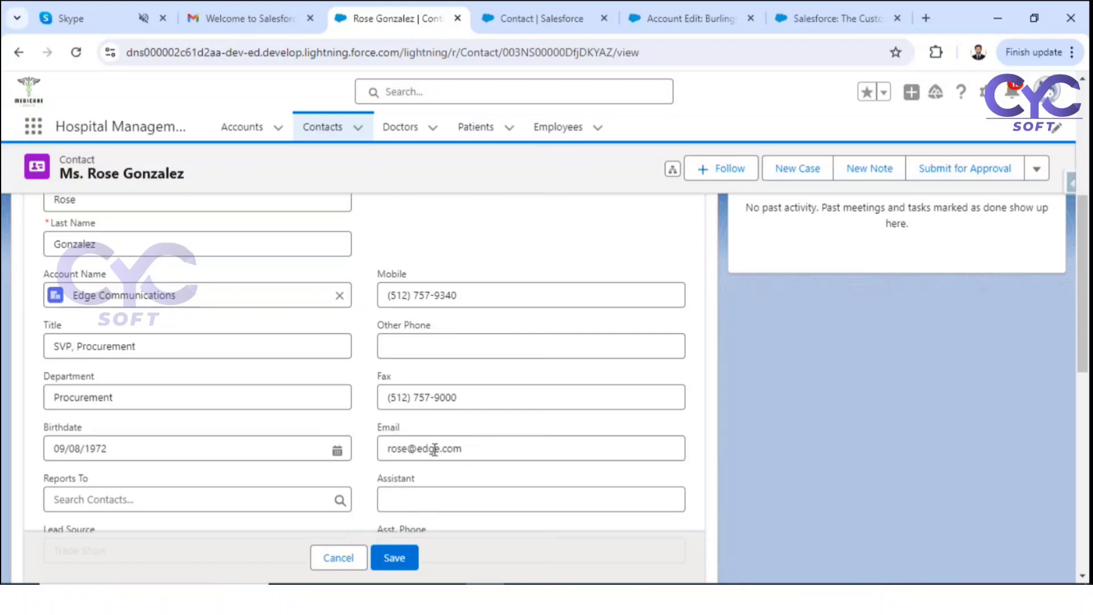
scroll(427, 447, up, 5)
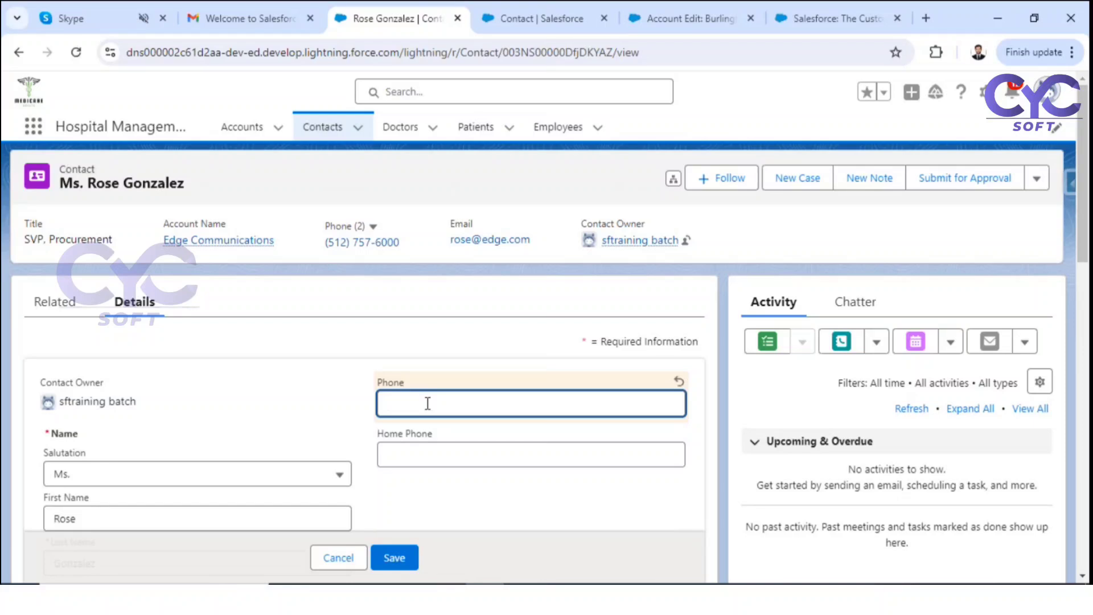
scroll(428, 403, down, 5)
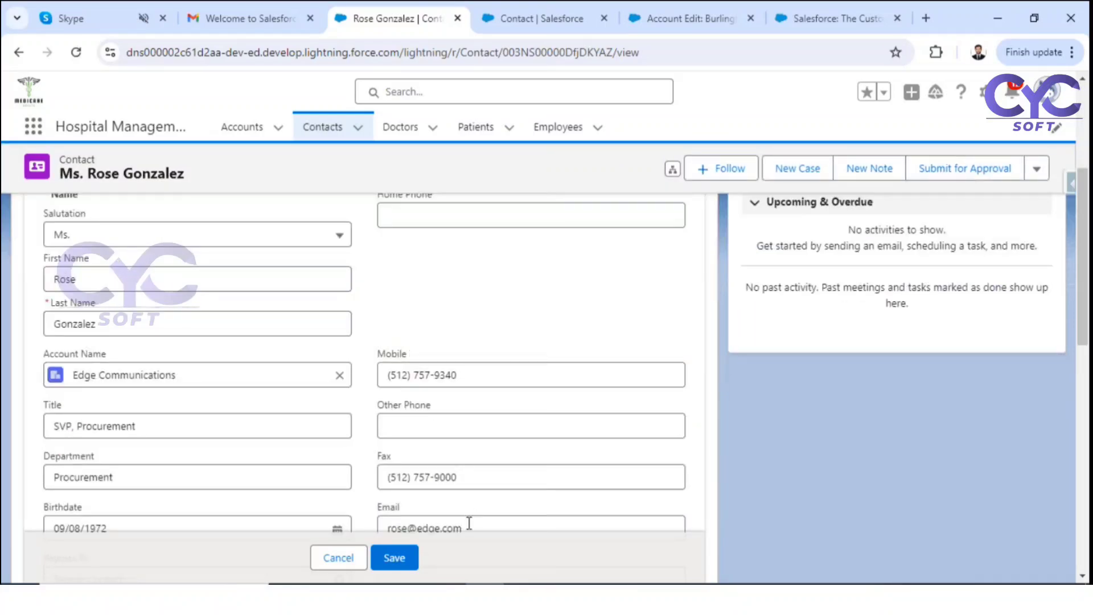
scroll(486, 436, down, 2)
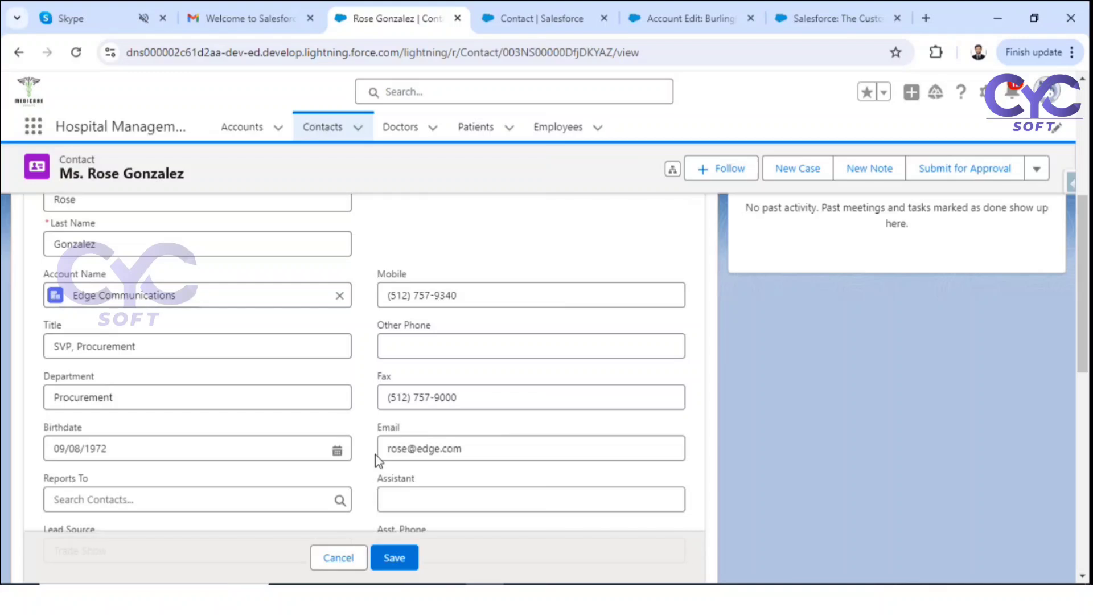
scroll(375, 454, up, 7)
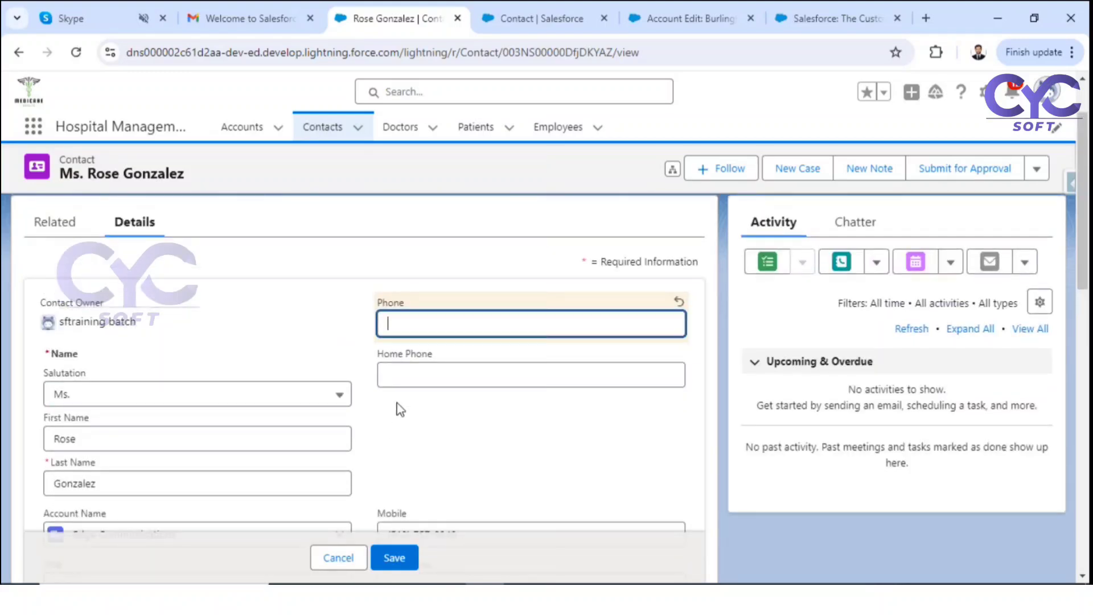
scroll(400, 409, down, 3)
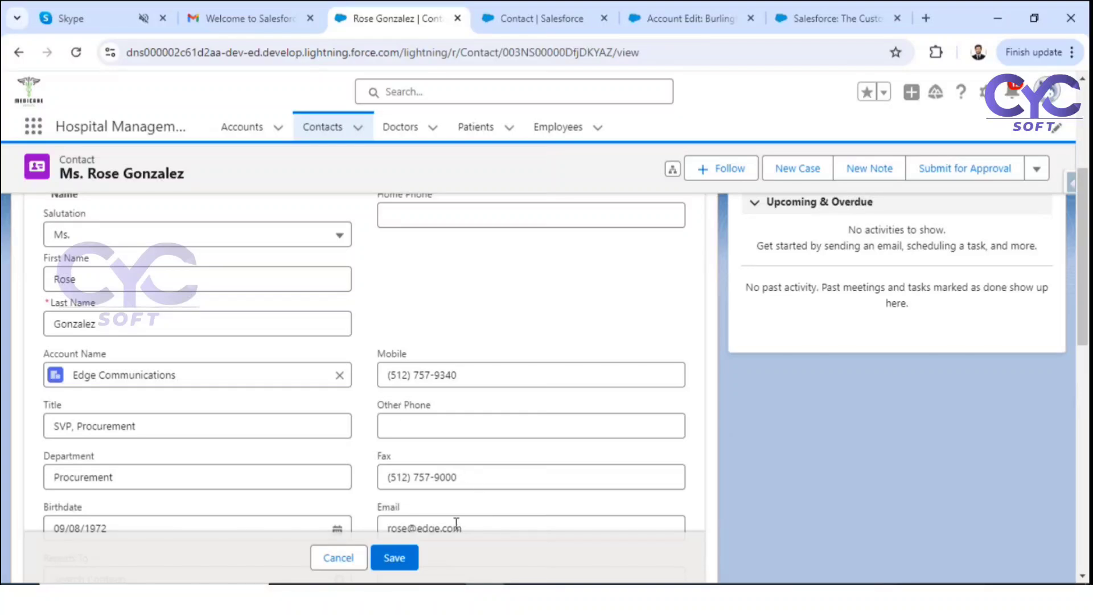
scroll(450, 407, up, 5)
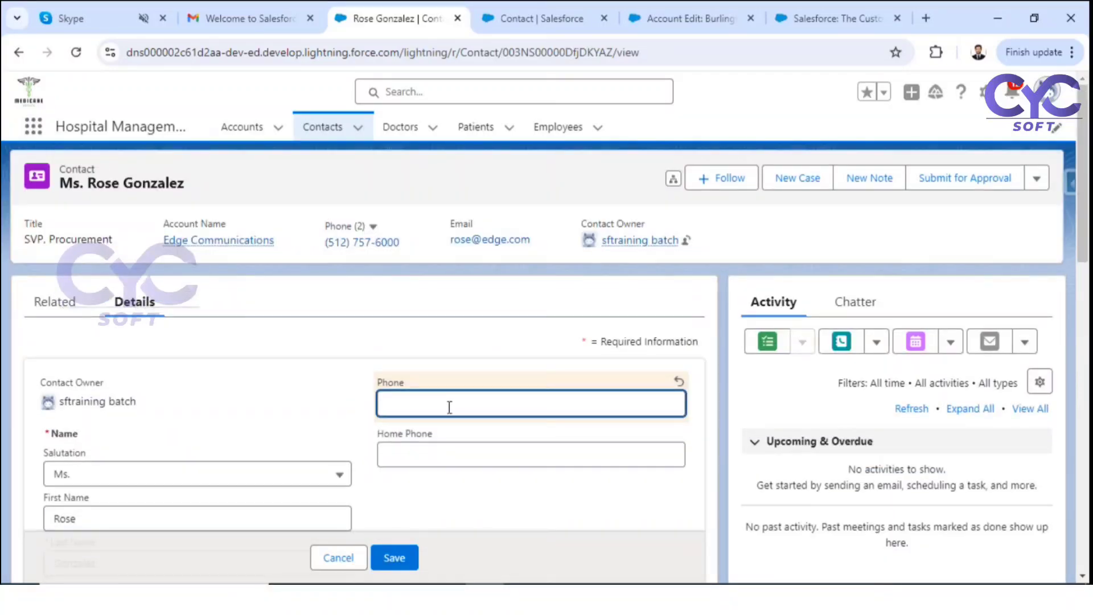
Step: Undo the deletion to restore the phone number and save the contact
key(ctrl+z)
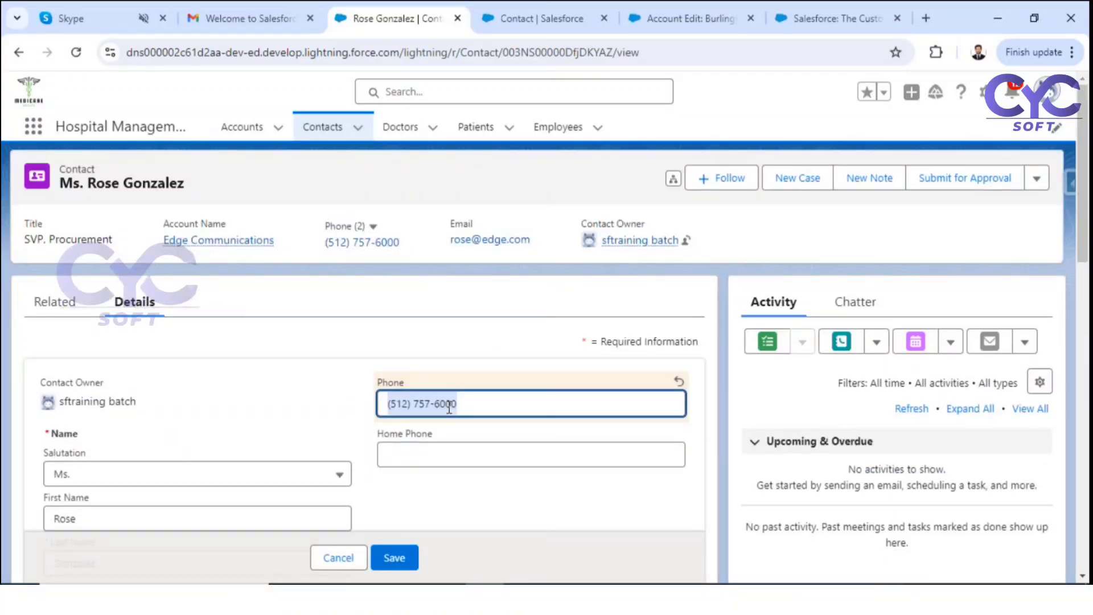
click(389, 552)
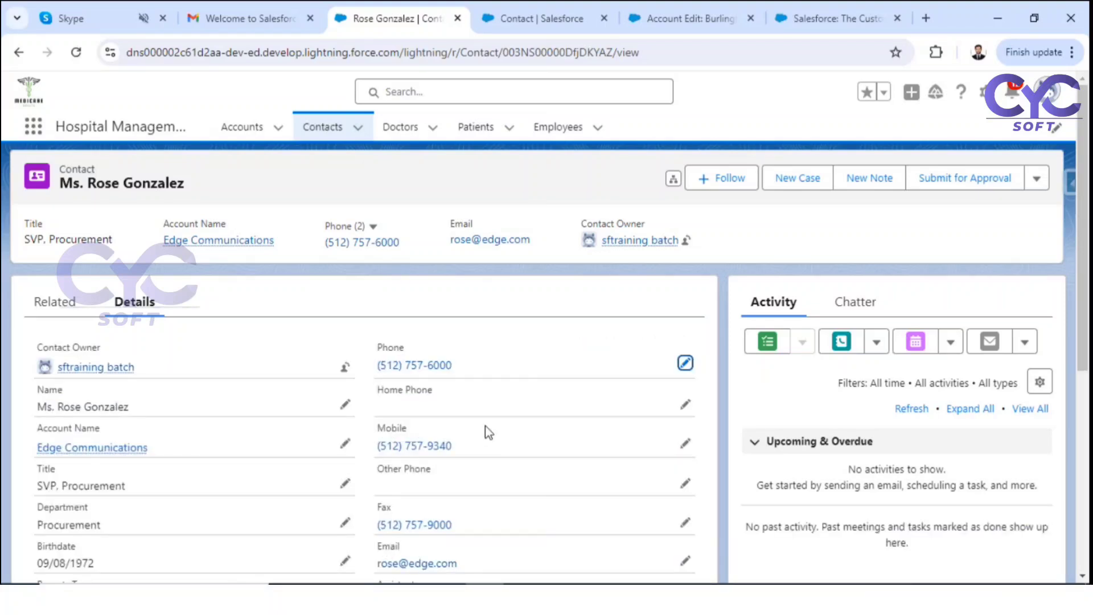
click(511, 19)
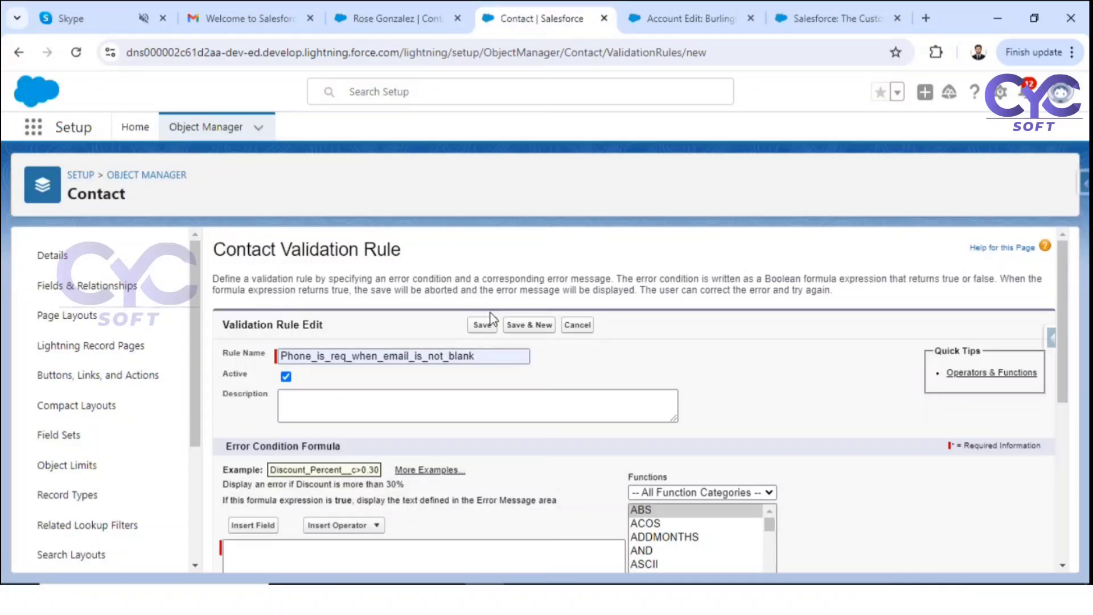
Step: Insert the ISBLANK function into the error condition formula
scroll(459, 424, down, 2)
scroll(456, 419, down, 1)
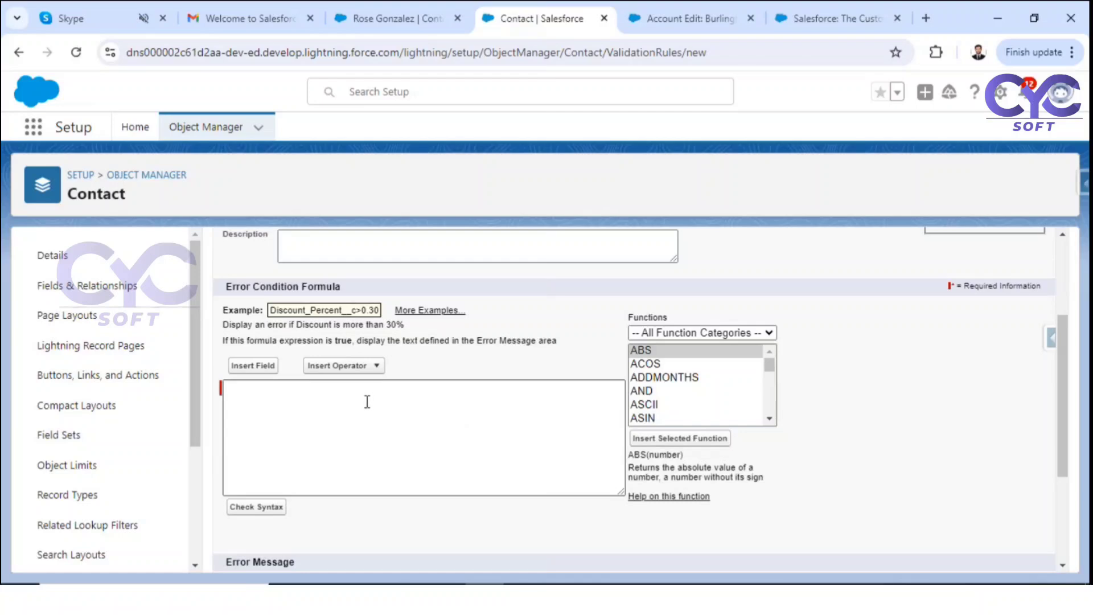
scroll(370, 398, up, 3)
click(451, 362)
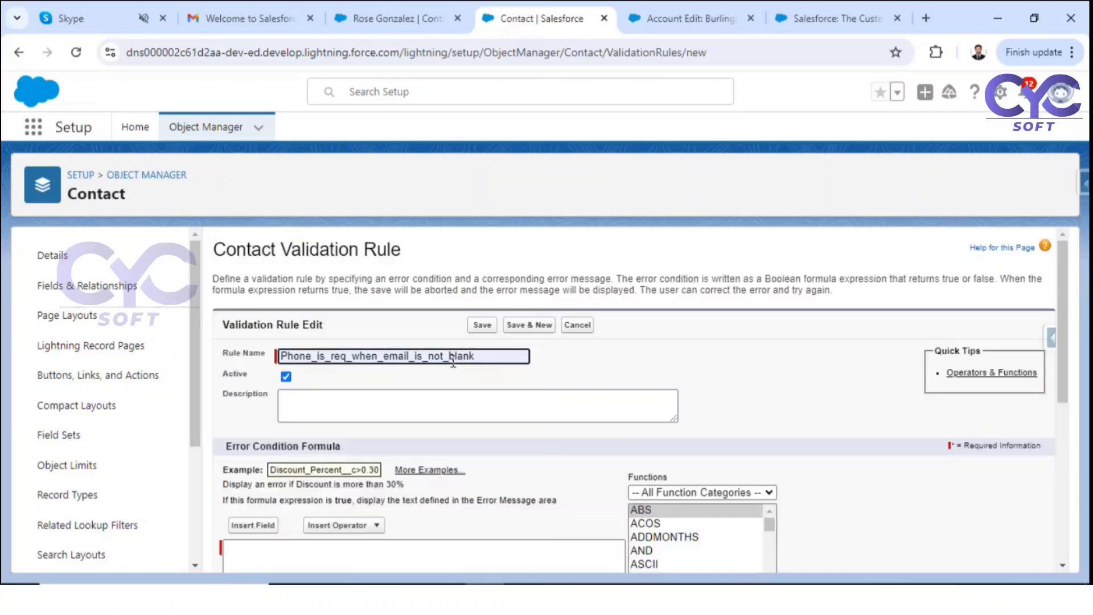
scroll(453, 362, down, 5)
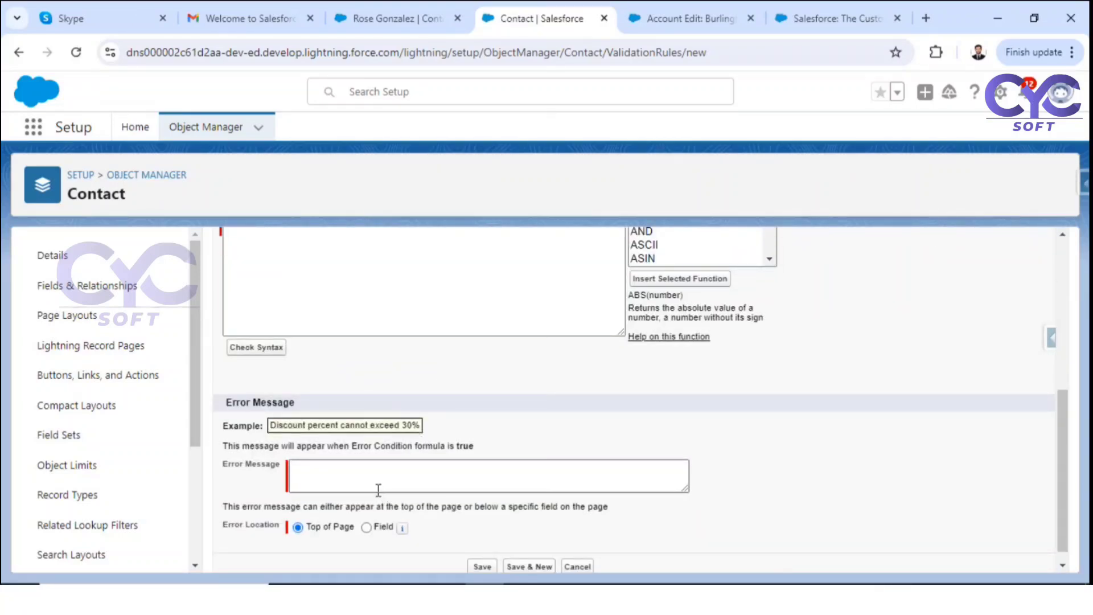
scroll(354, 387, up, 3)
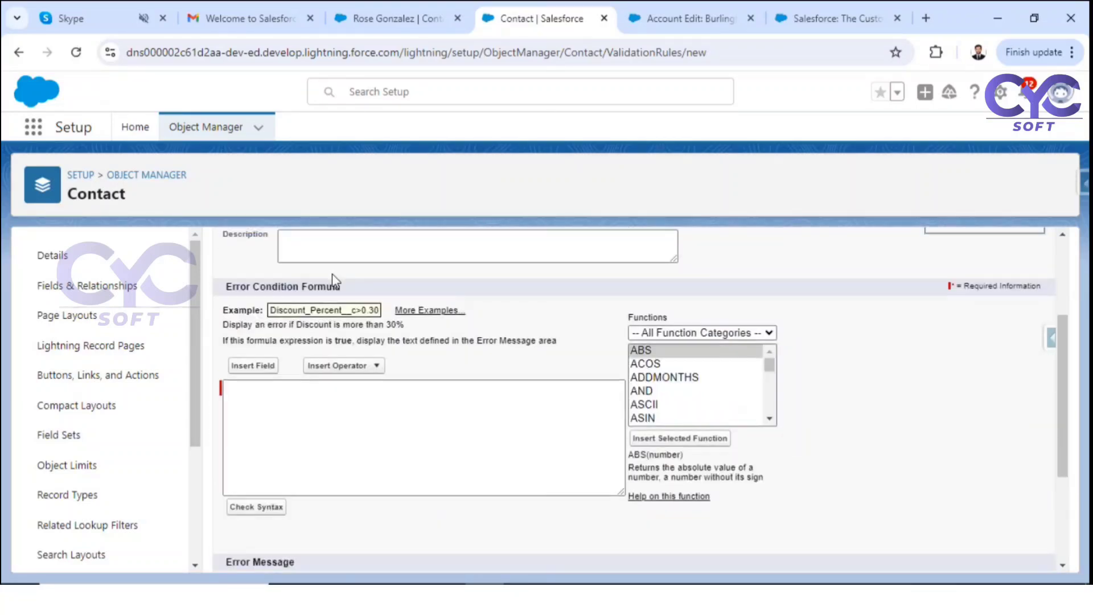
click(268, 389)
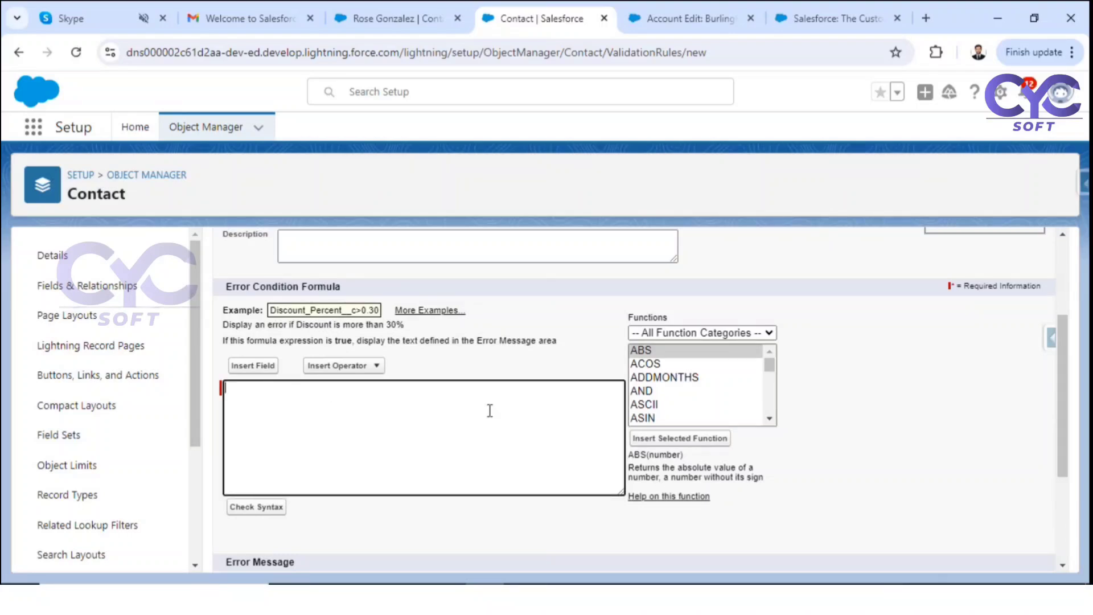
click(663, 393)
text(is)
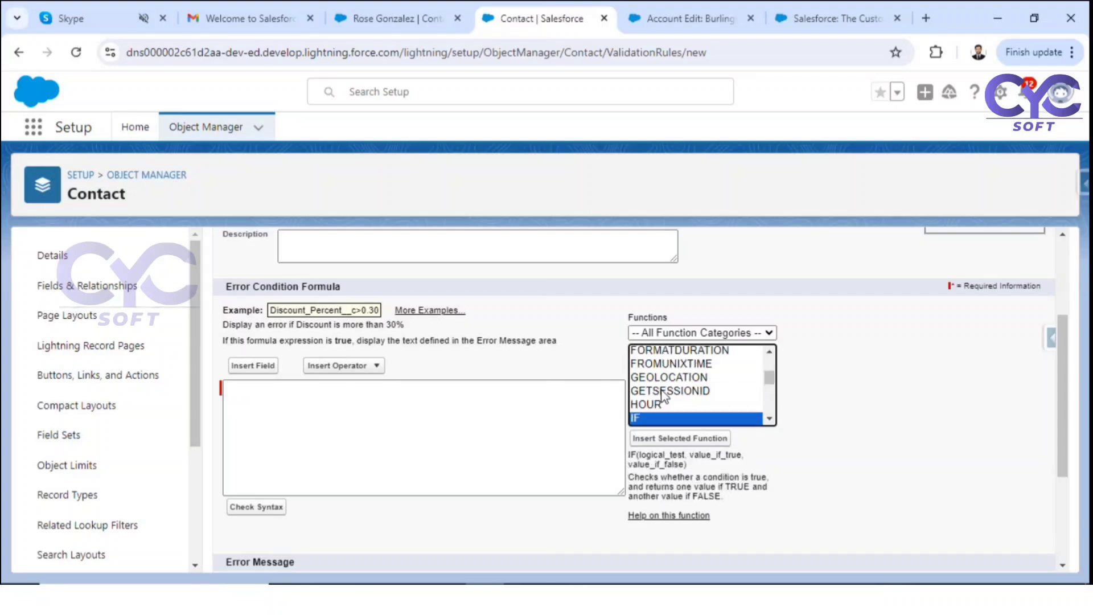
click(676, 439)
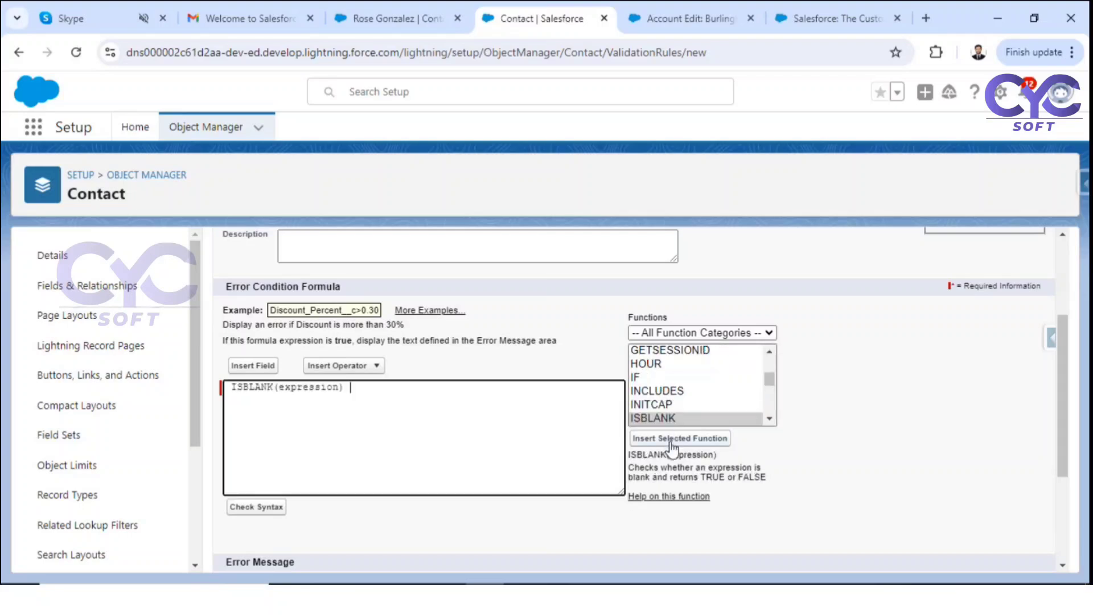
Step: Replace ISBLANK's expression placeholder with the Email field
double_click(299, 389)
key(BackSpace)
click(261, 366)
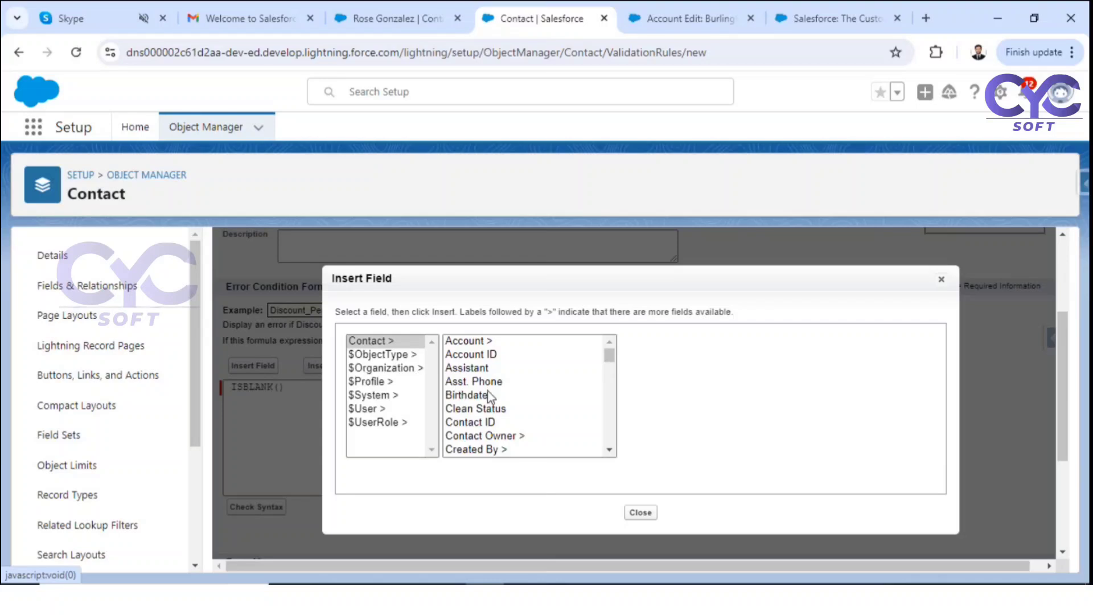
click(480, 408)
key(e)
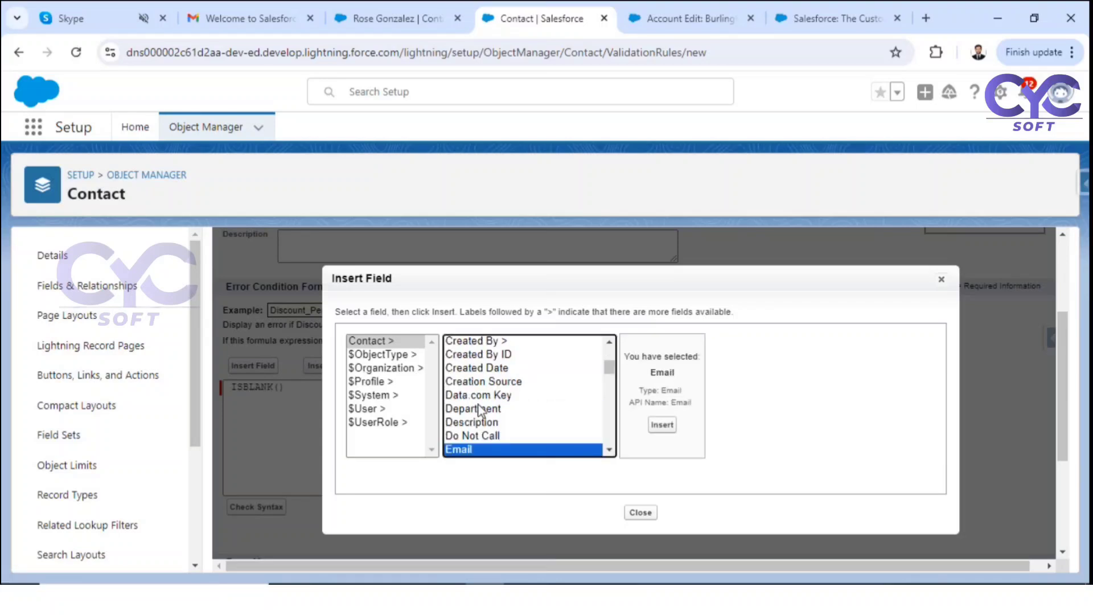
click(662, 425)
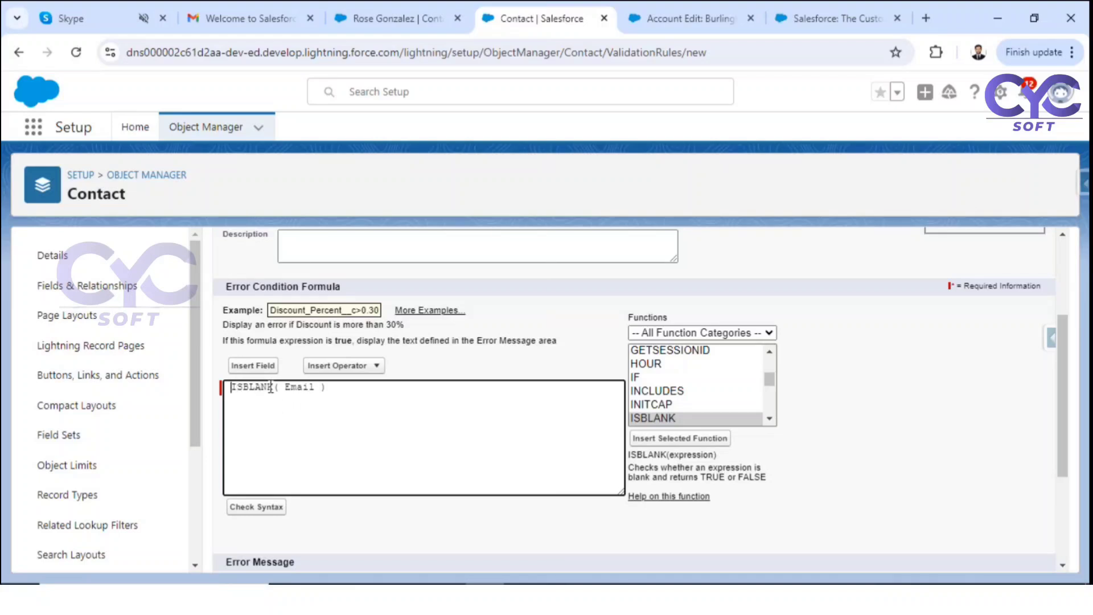
Step: Put NOT before ISBLANK( Email ) and add a comma after it
text(NOT()
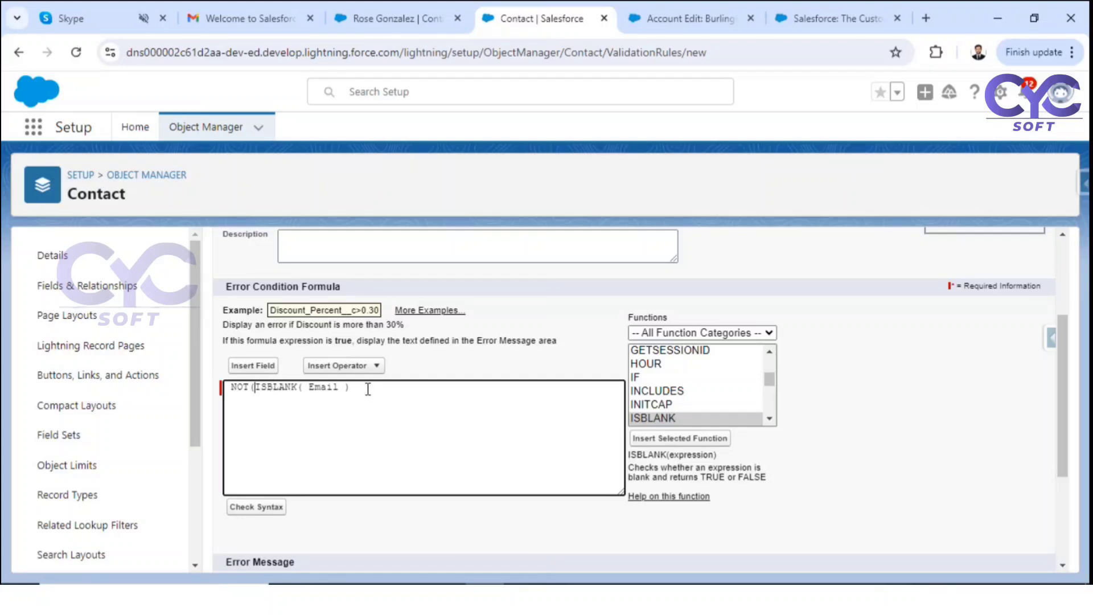
key(BackSpace)
click(359, 388)
text(,)
Step: Insert a second ISBLANK function after the comma
drag(254, 388, 332, 395)
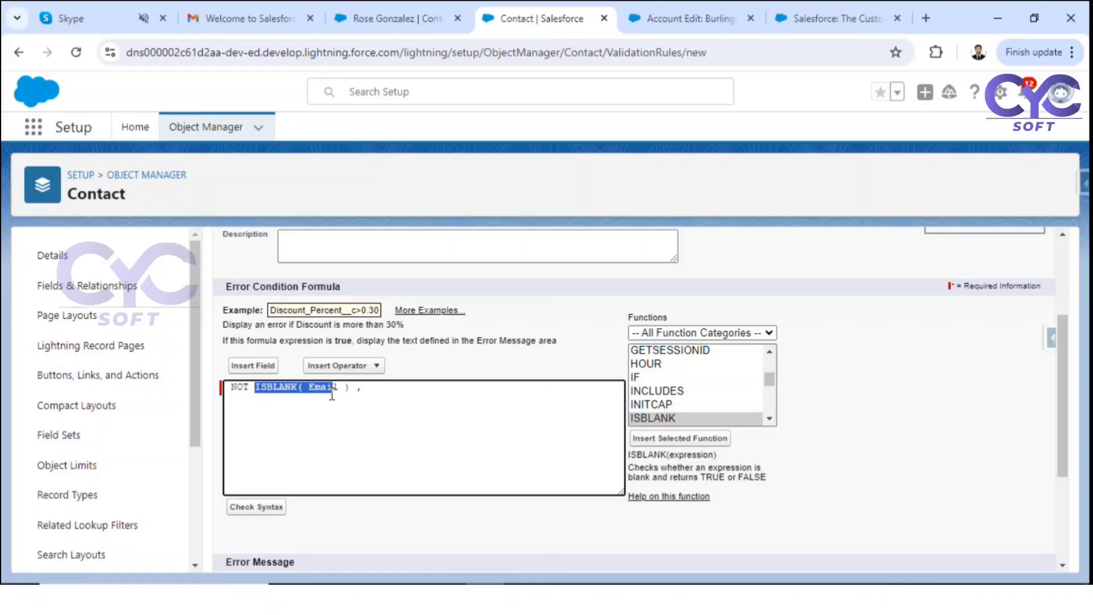
click(377, 388)
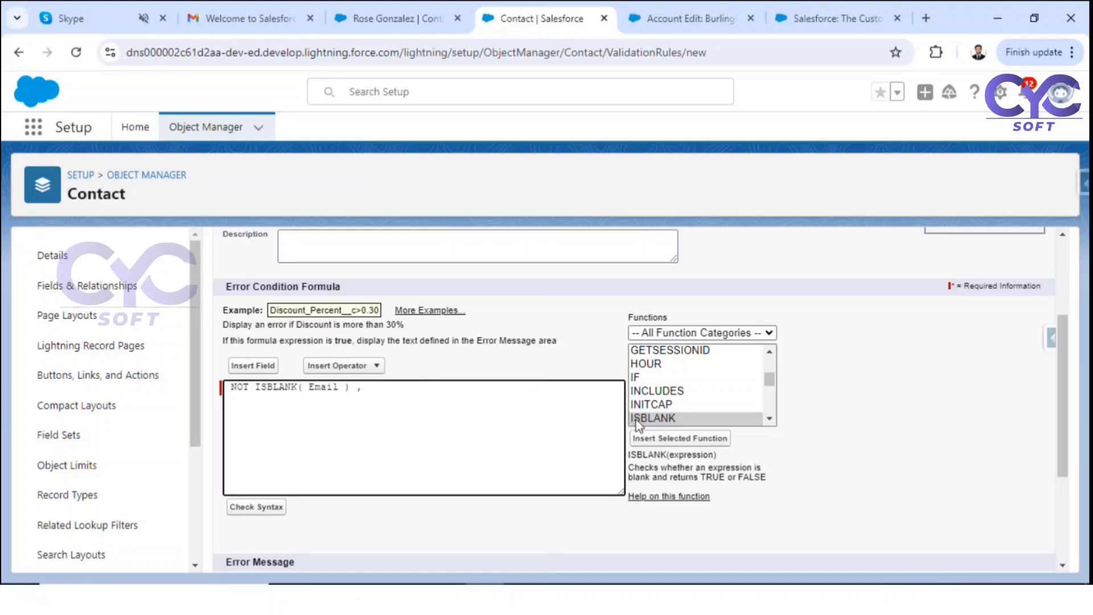
click(653, 418)
click(660, 440)
Step: Replace the second ISBLANK's placeholder with Phone, giving ISBLANK(Phone)
double_click(443, 389)
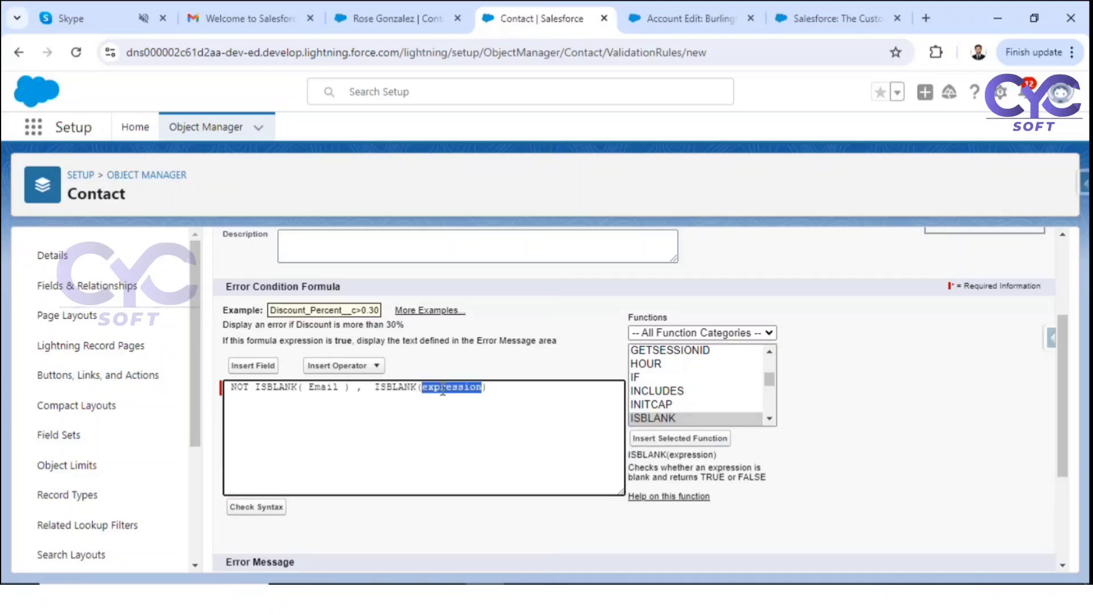
text(Phone)
click(488, 397)
drag(402, 387, 450, 388)
drag(274, 388, 336, 388)
drag(410, 388, 443, 389)
drag(267, 388, 439, 391)
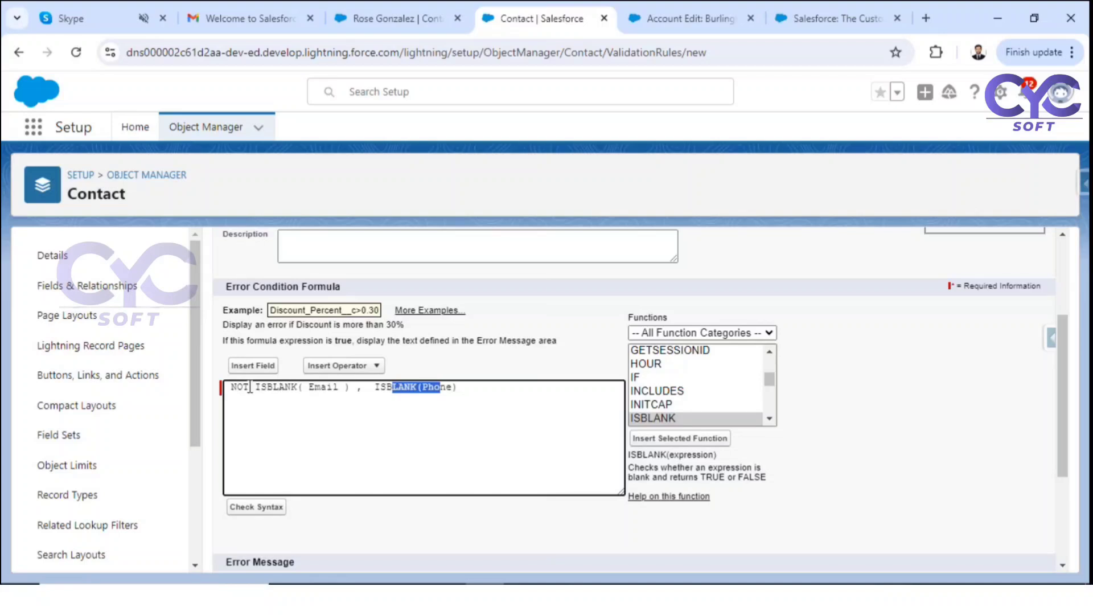
drag(231, 390, 457, 395)
Step: Wrap the whole formula in AND( … ) and check its syntax
click(231, 388)
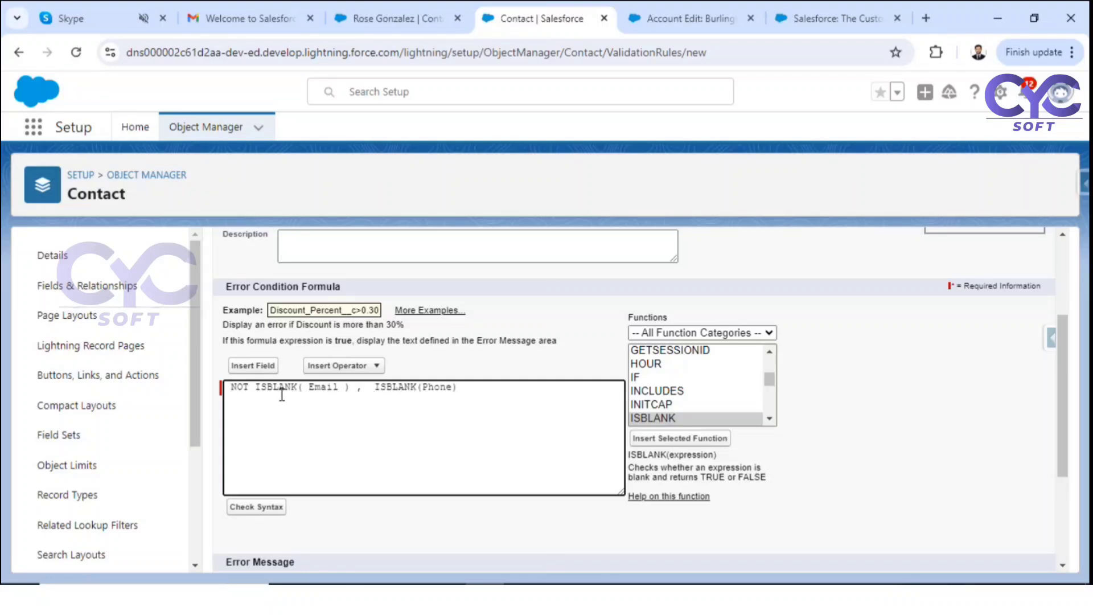
text(AN)
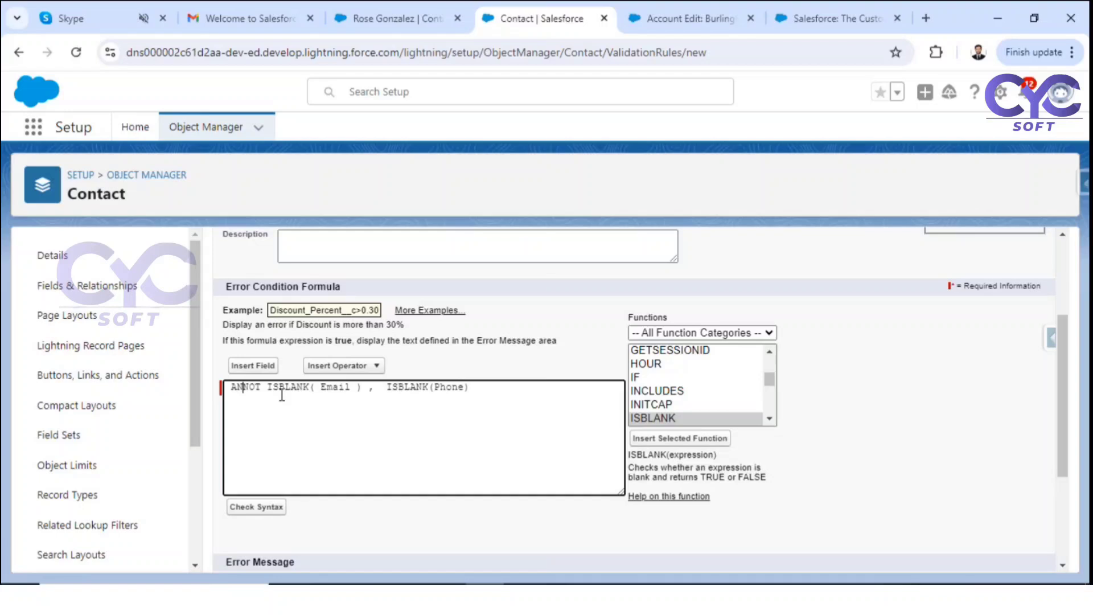
text(D()
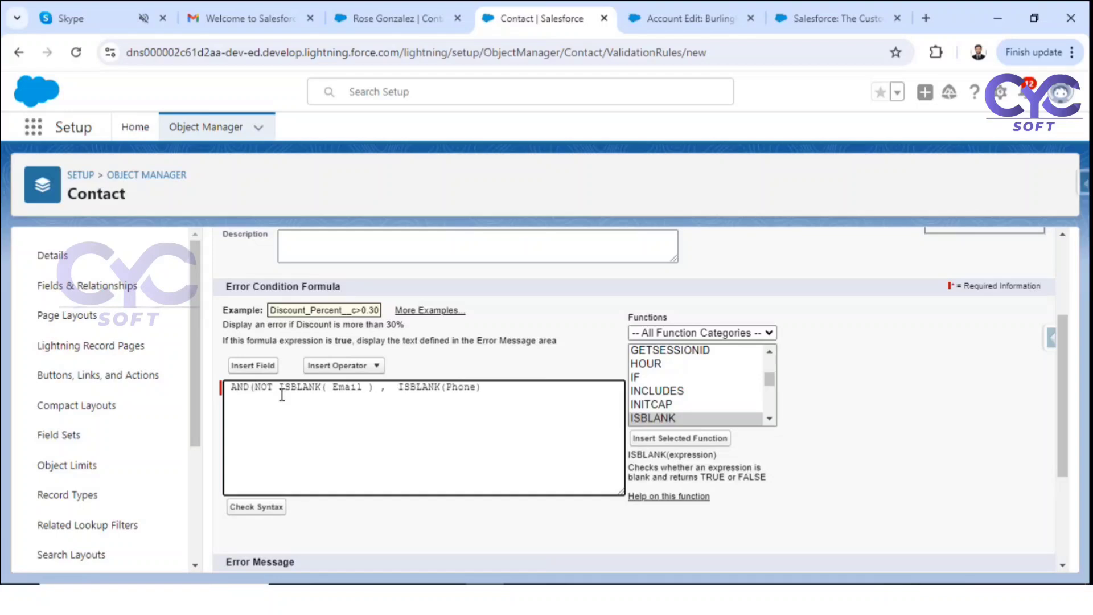
click(502, 393)
text())
click(255, 508)
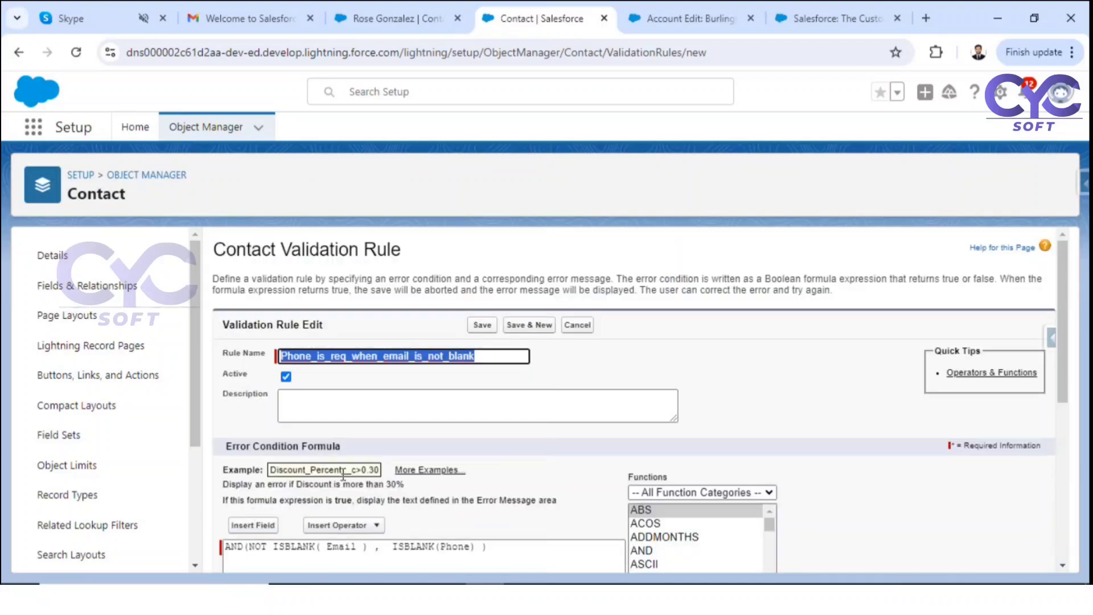
Step: Enter the error message 'Phone is required when email is not balnk'
scroll(365, 467, down, 4)
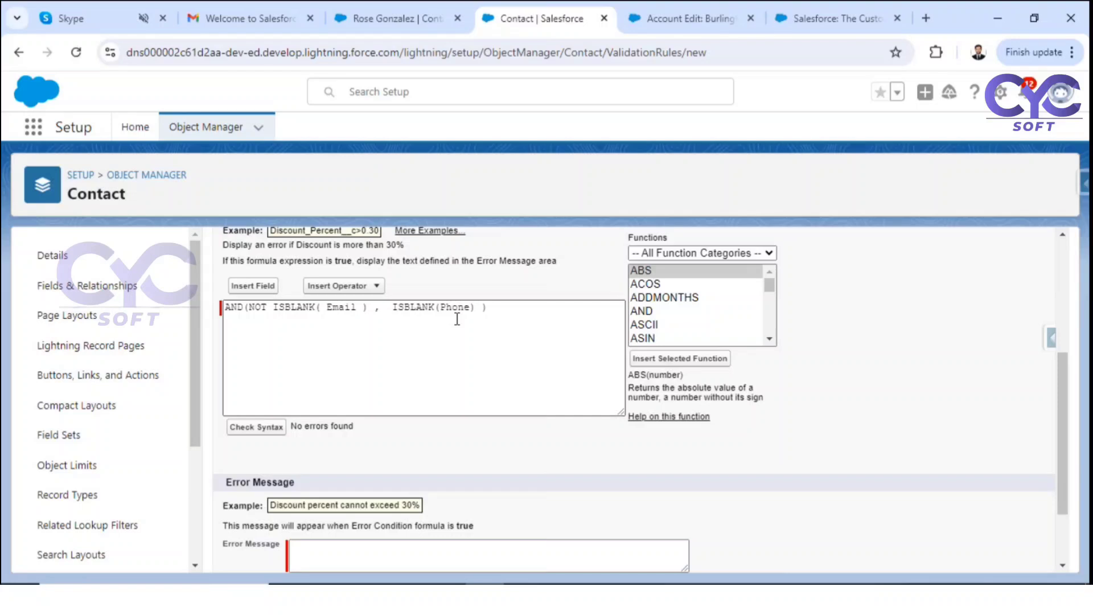
scroll(335, 444, down, 2)
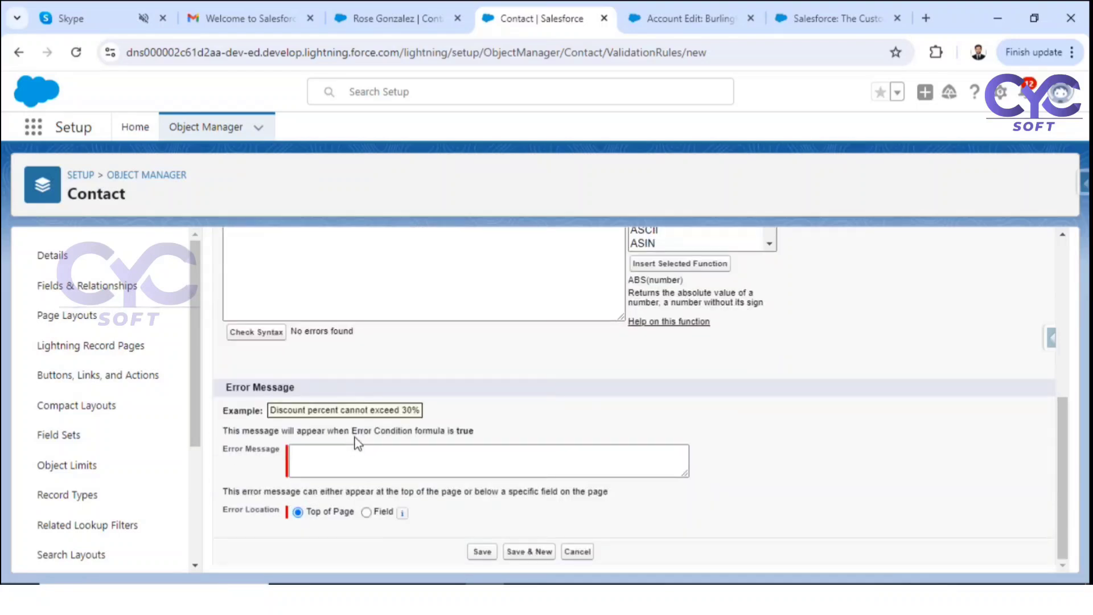
click(336, 459)
text(P)
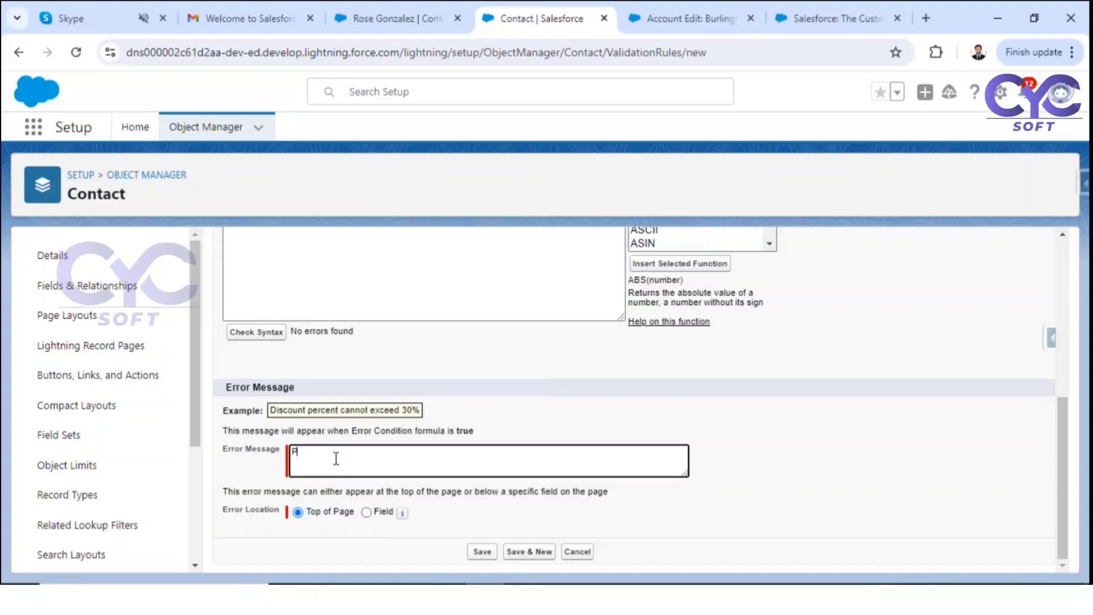
text(hone is required when email is not balnk)
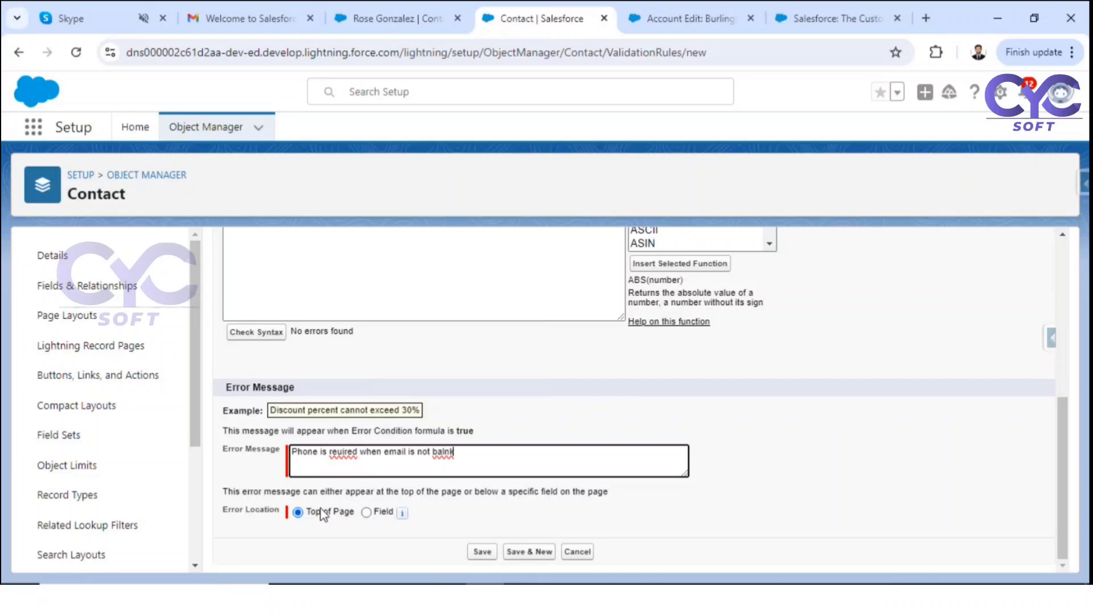
Step: Set the error location to the Phone field and save the validation rule
click(367, 512)
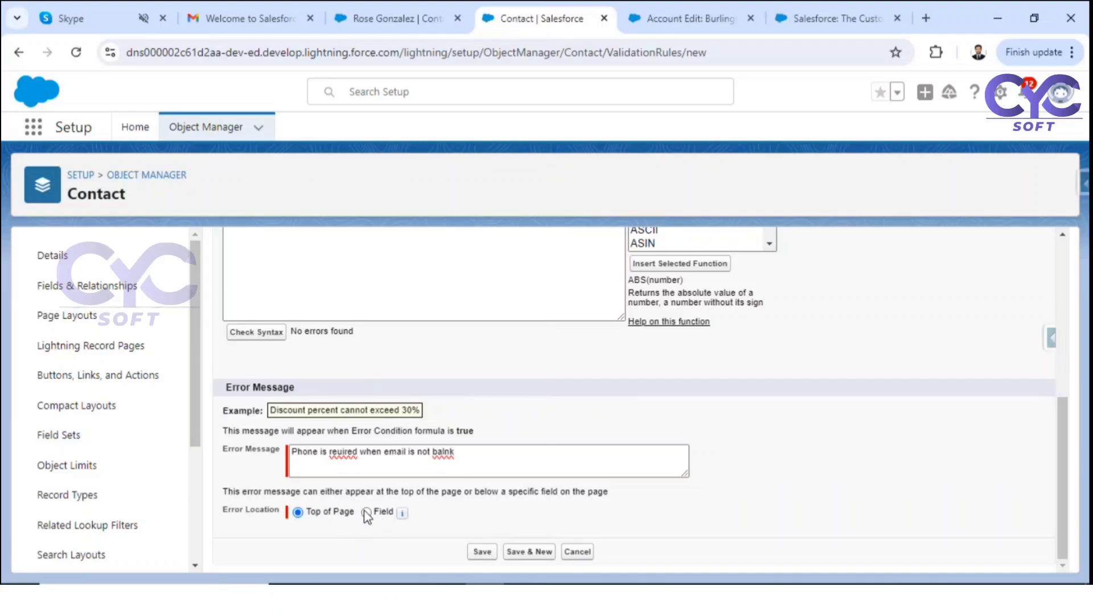
click(452, 511)
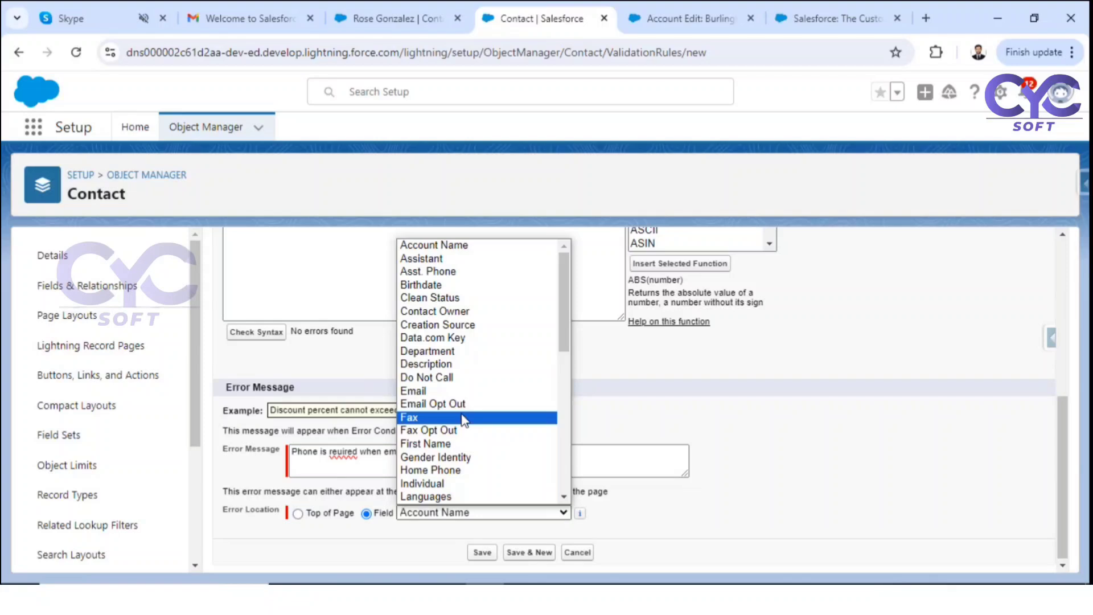
key(p)
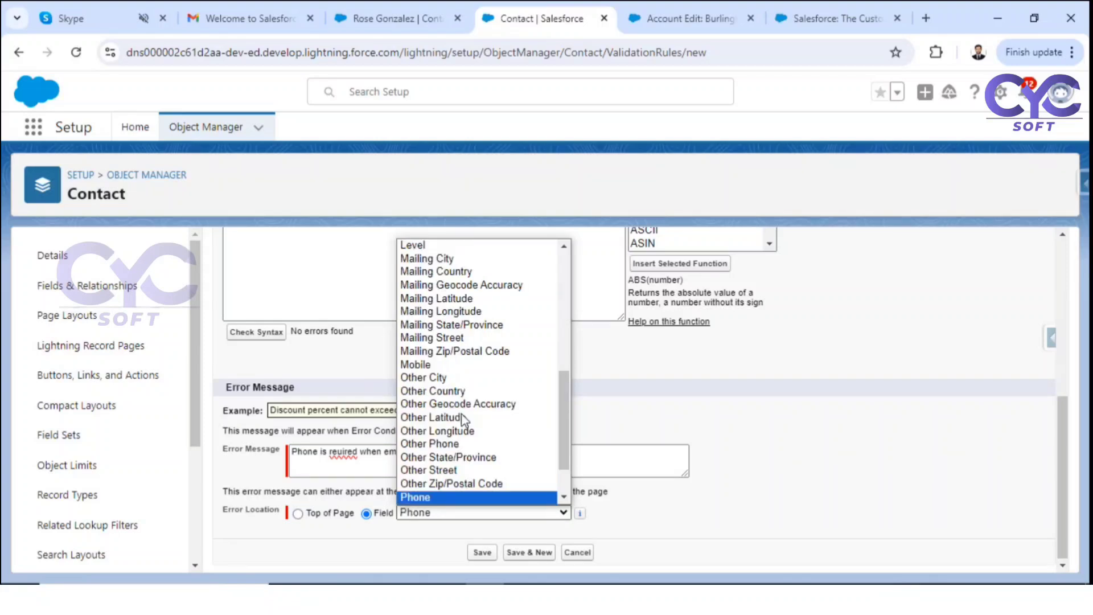
click(428, 510)
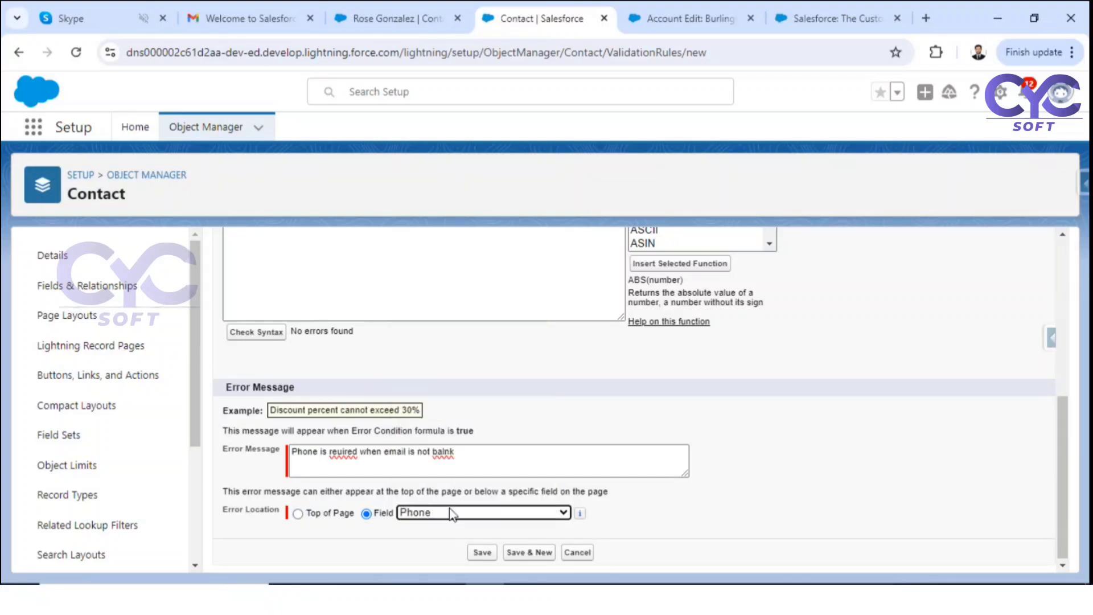
click(483, 553)
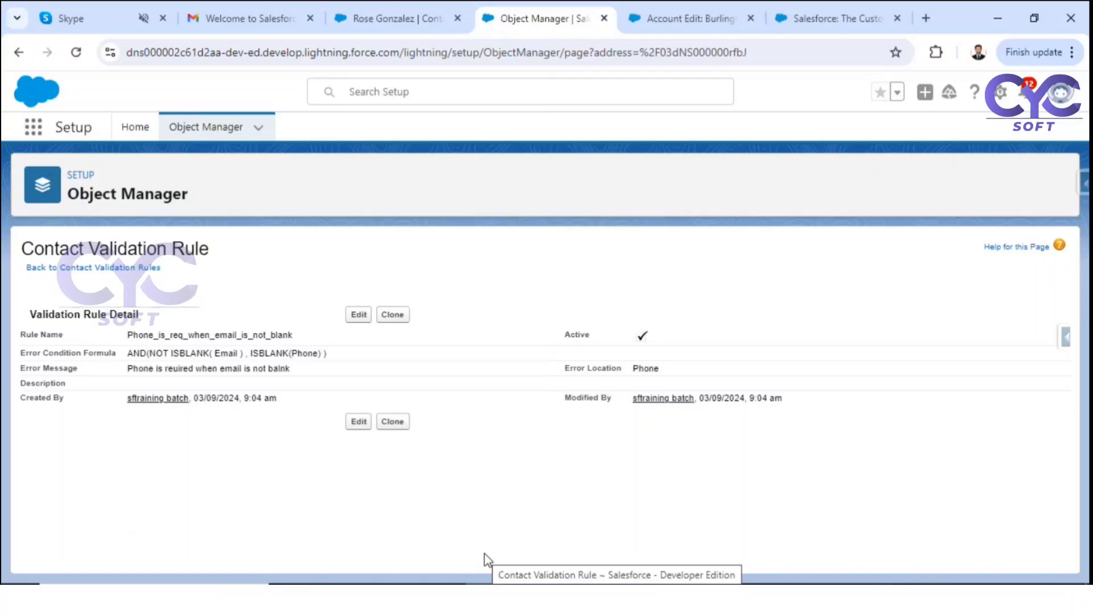
Step: Reload the sample contact's page and show its Details with phone and email
click(397, 25)
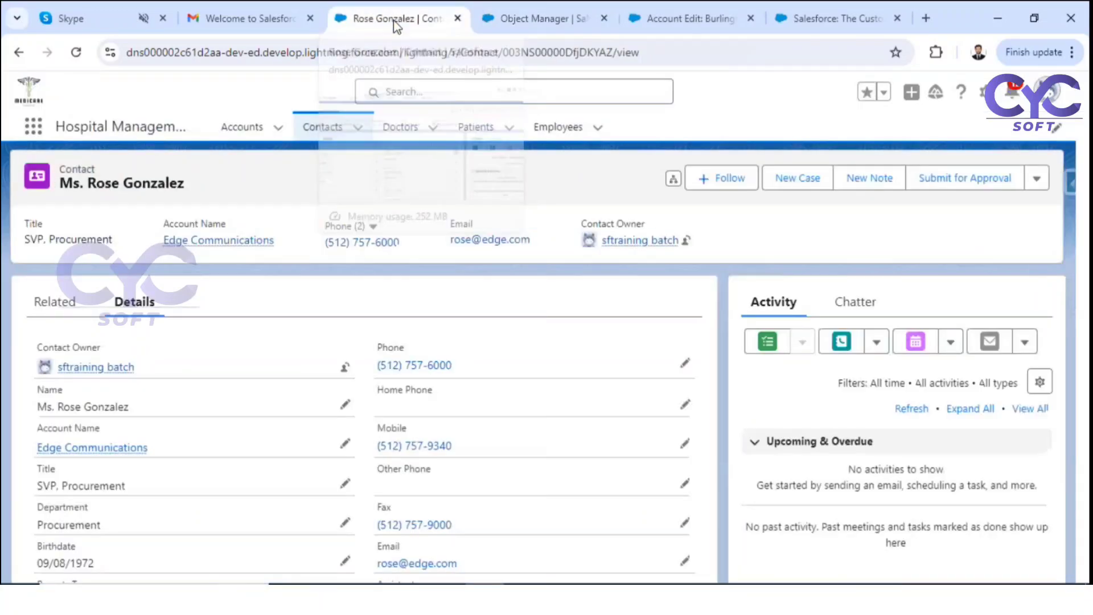
click(79, 55)
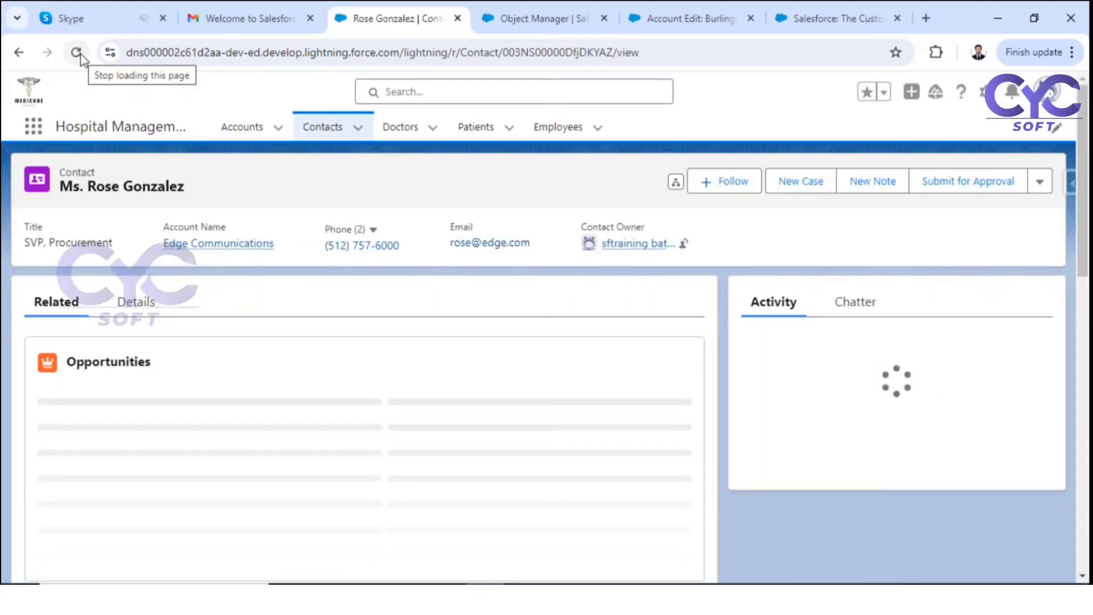
click(140, 302)
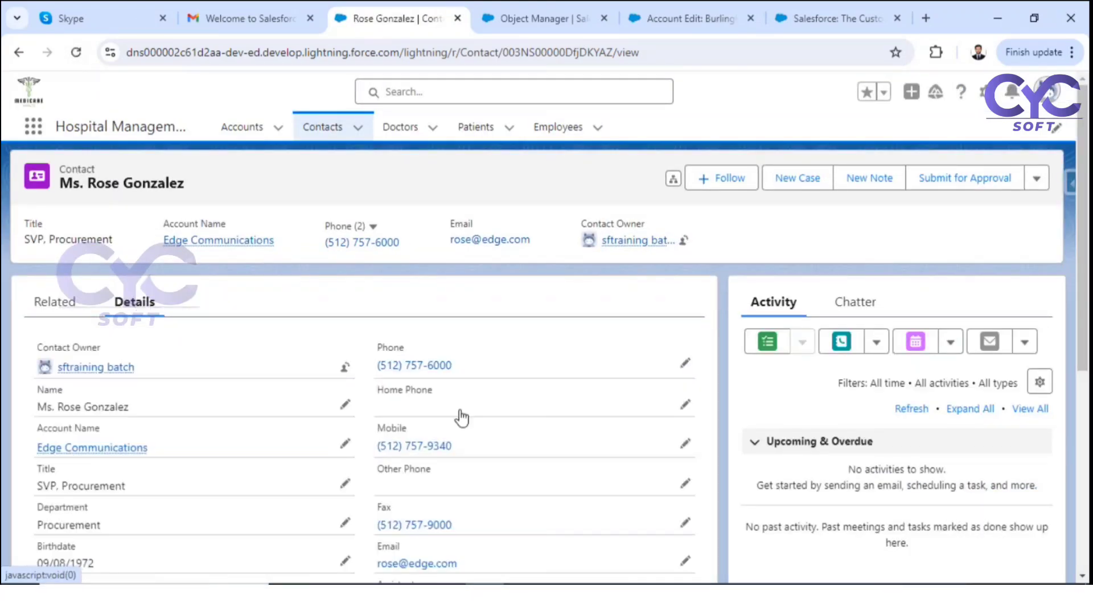
Step: Clear the contact's Phone and try saving, triggering the validation rule's error message
click(686, 365)
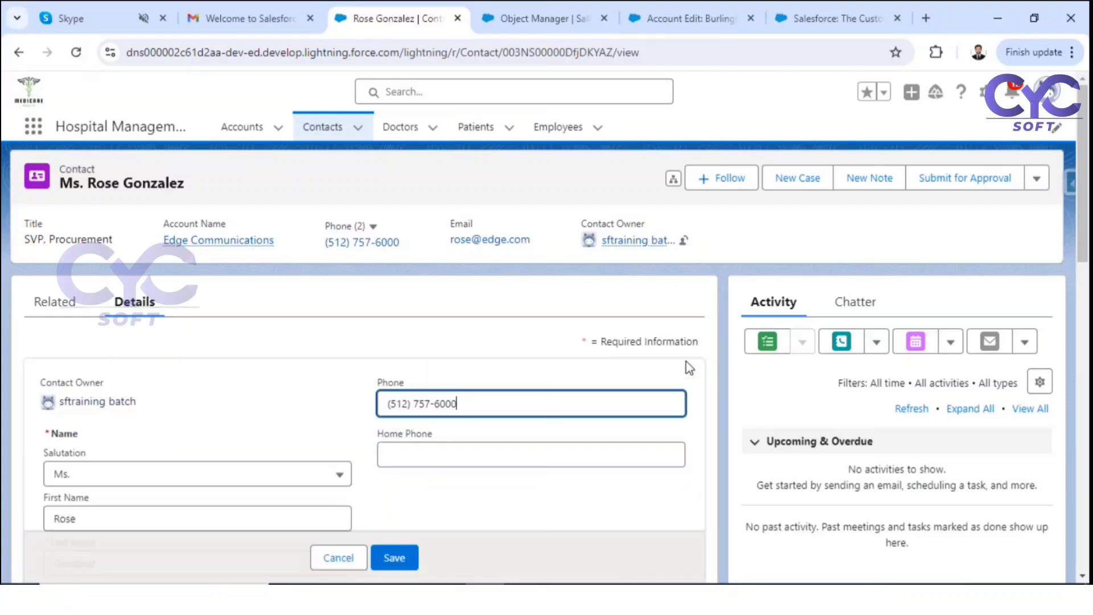
drag(481, 403, 371, 408)
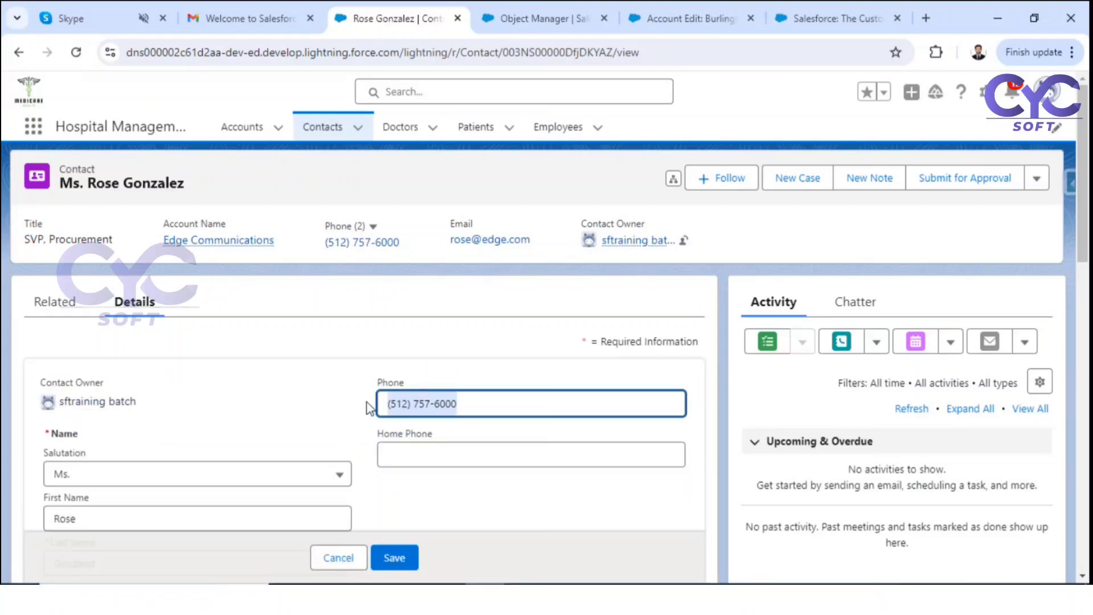
key(BackSpace)
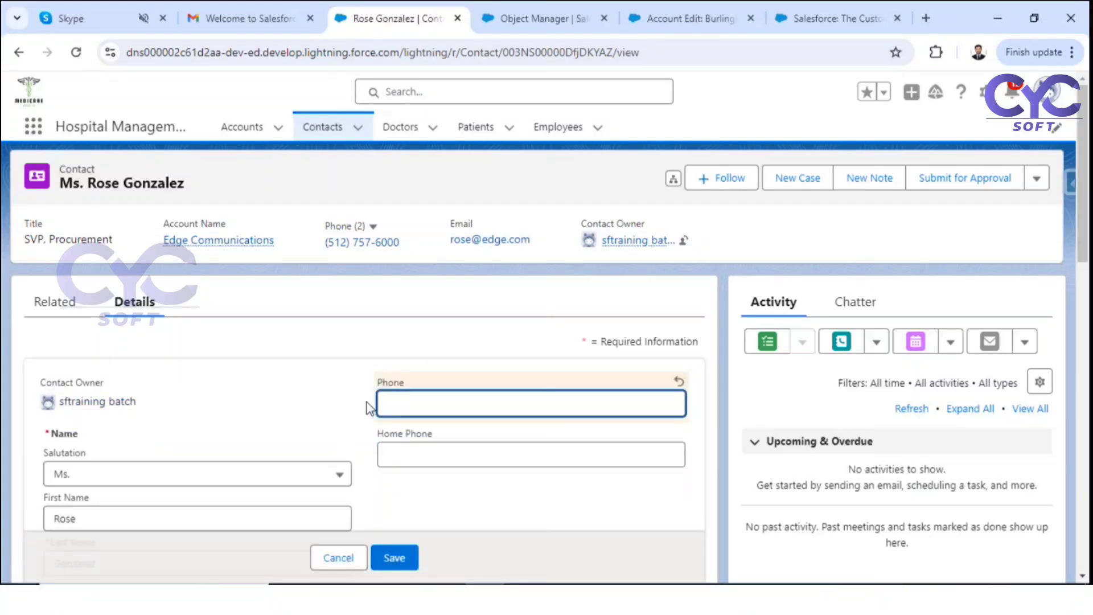
key(ctrl+z)
key(ctrl+c)
key(BackSpace)
click(395, 557)
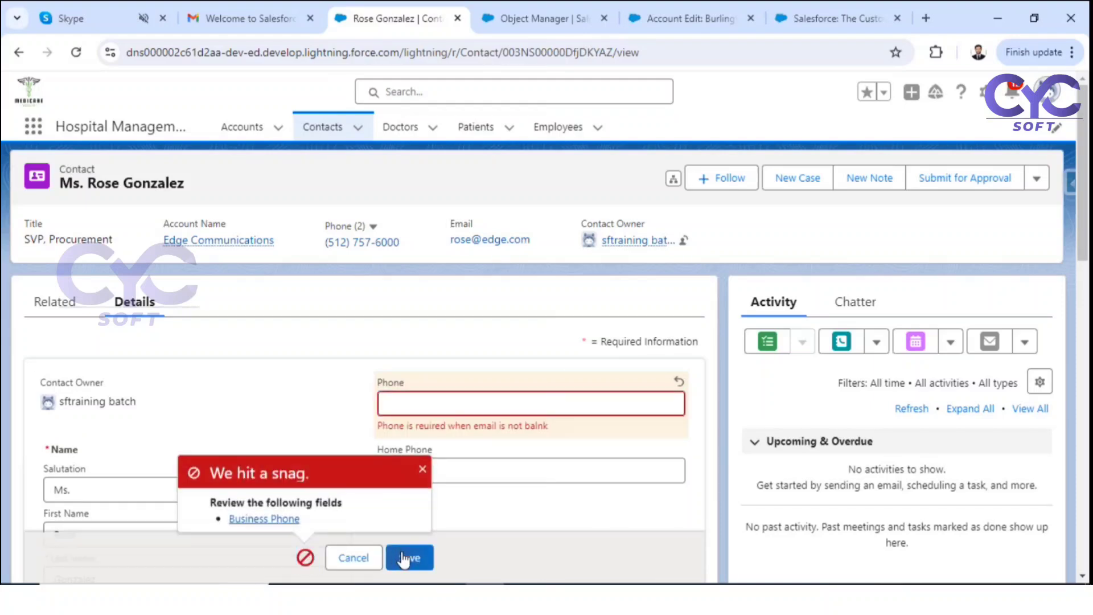
drag(376, 427, 558, 428)
scroll(427, 410, down, 6)
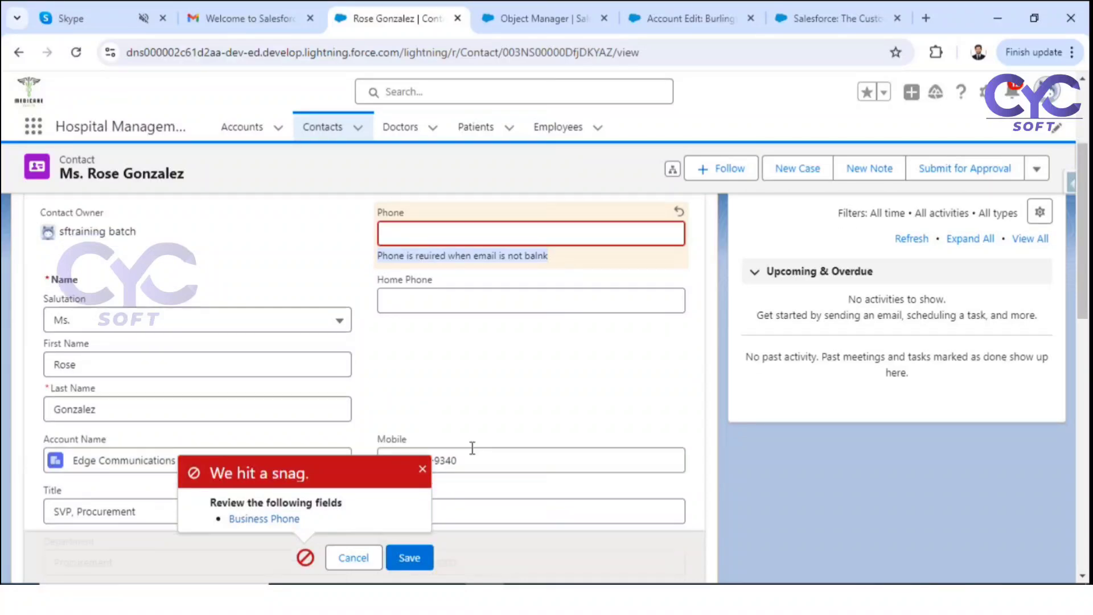
scroll(424, 404, down, 2)
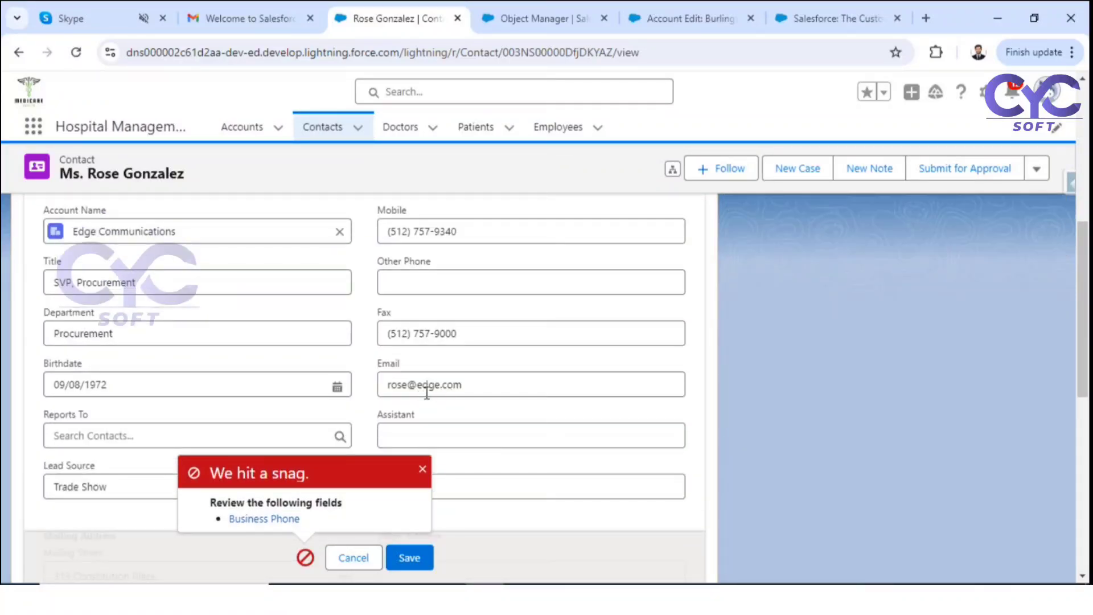
scroll(428, 392, up, 8)
scroll(428, 391, down, 8)
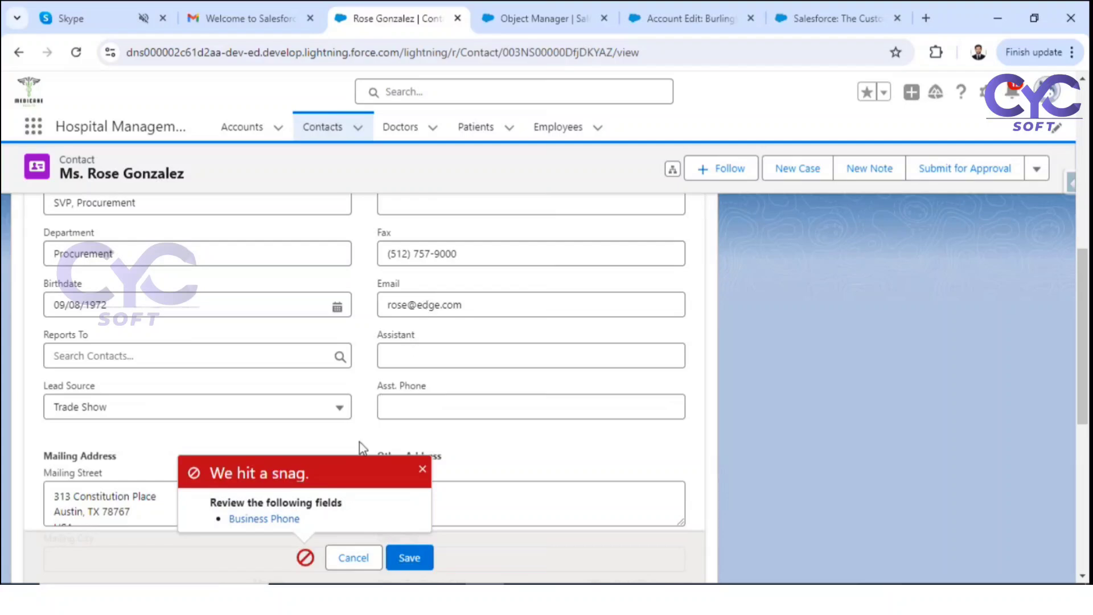
Step: Delete the Email address as well and save with both Phone and Email blank
click(465, 298)
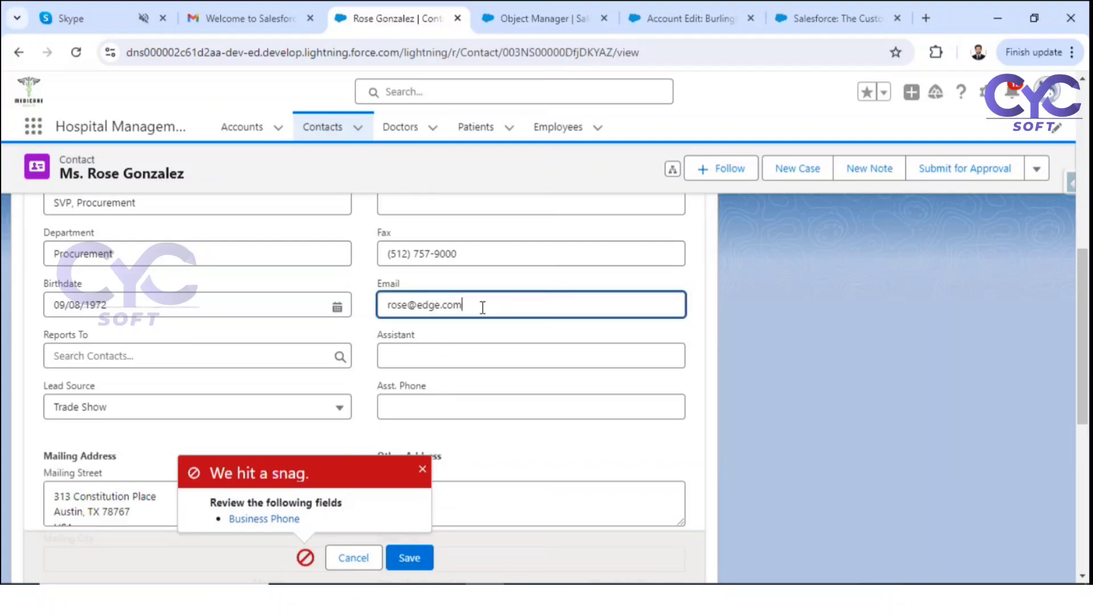
drag(483, 306, 376, 313)
key(BackSpace)
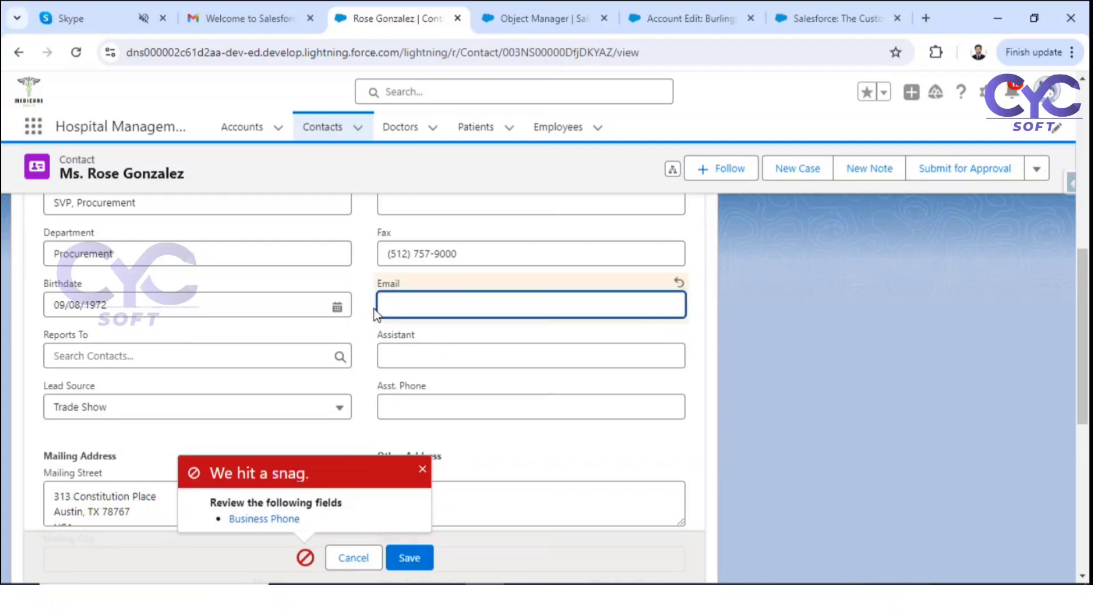
click(422, 558)
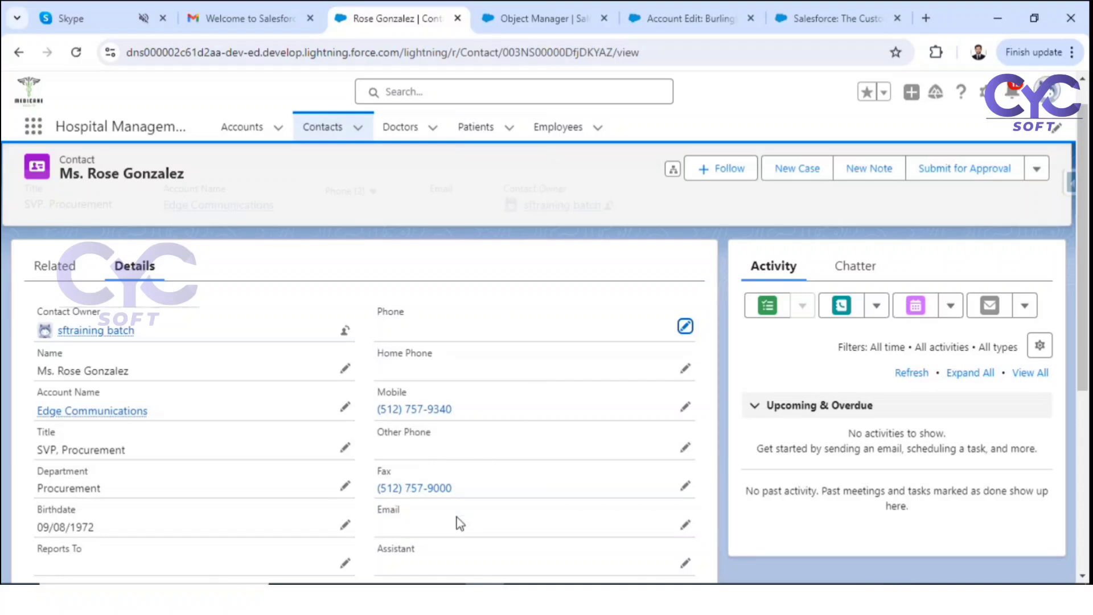
Step: Re-enter the contact's email address and try saving, which is rejected for missing Phone
scroll(457, 517, down, 2)
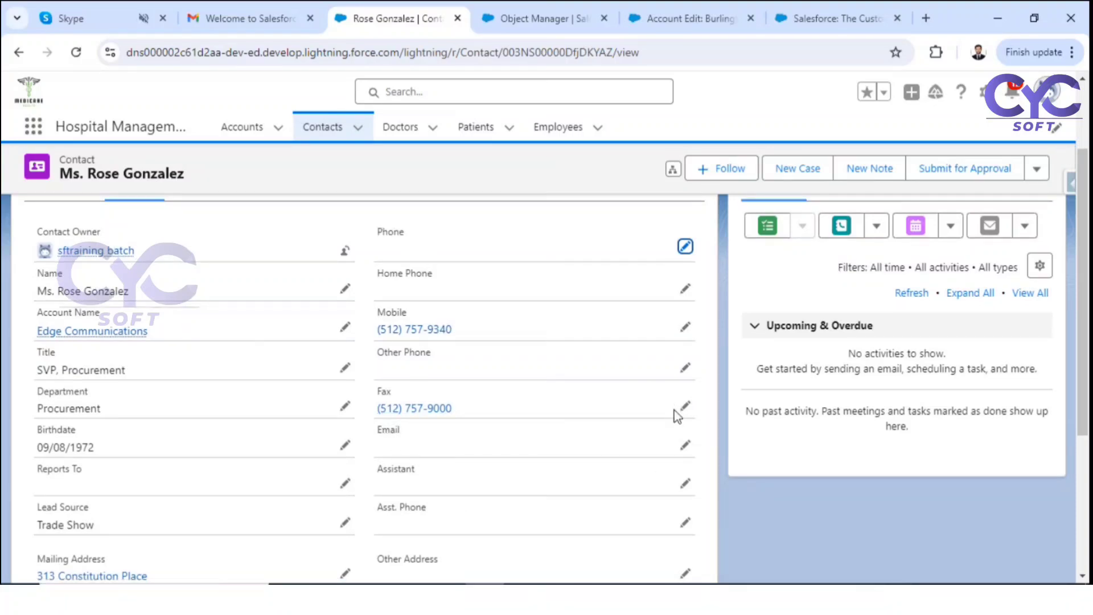
click(685, 445)
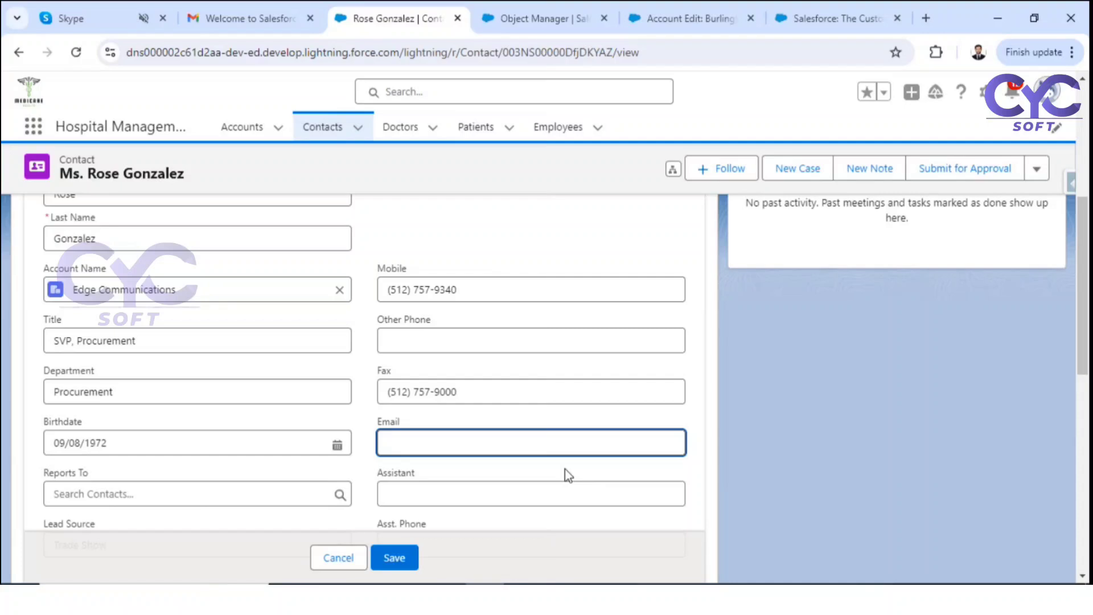
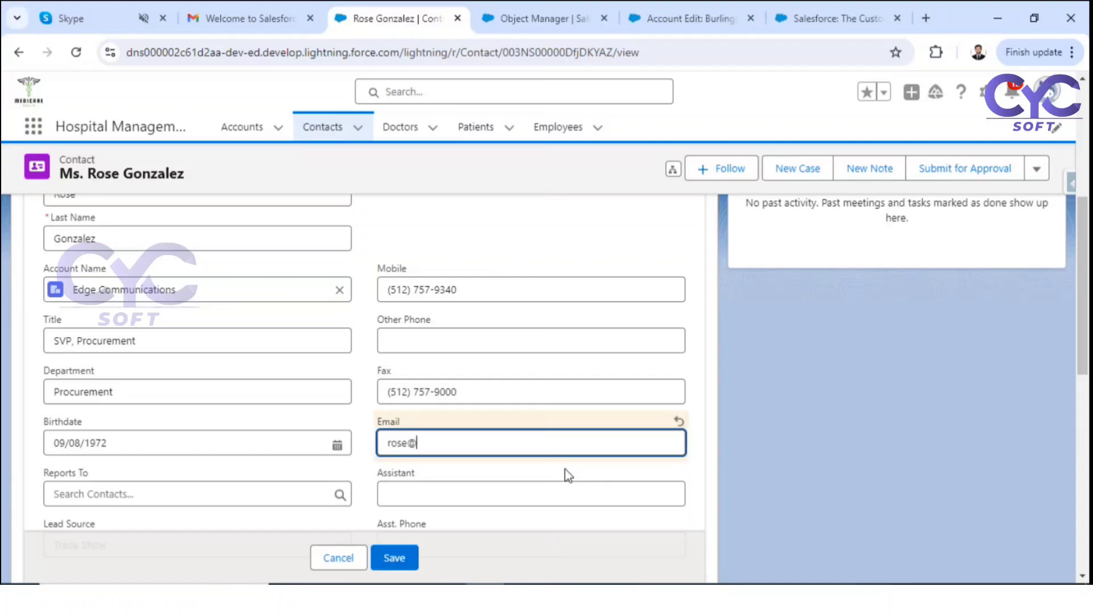
click(402, 559)
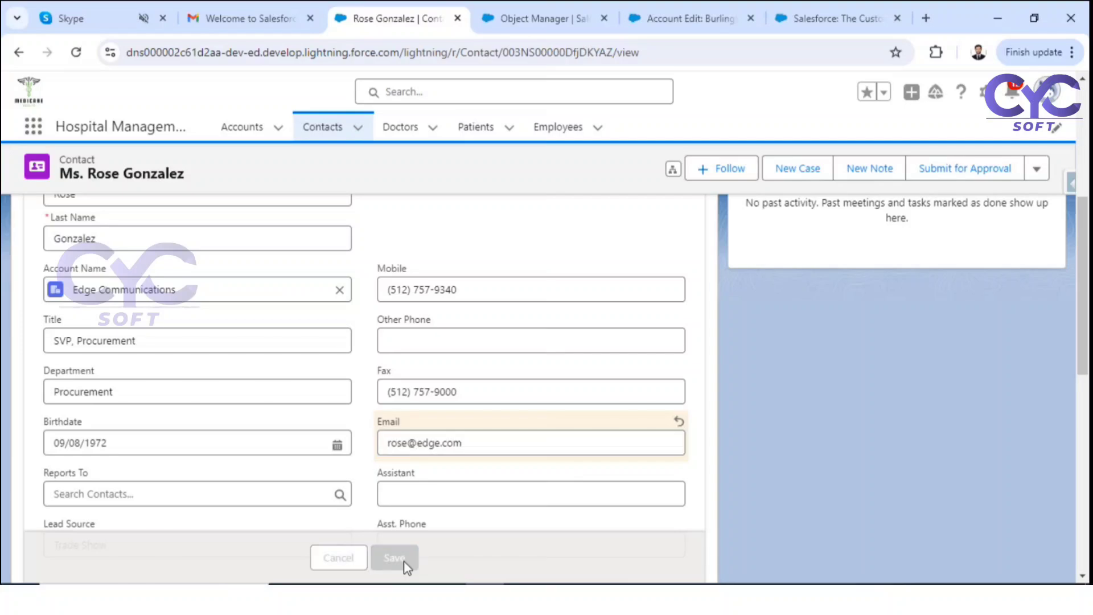
Step: Paste the original phone number back into Phone and save the contact
scroll(429, 341, up, 3)
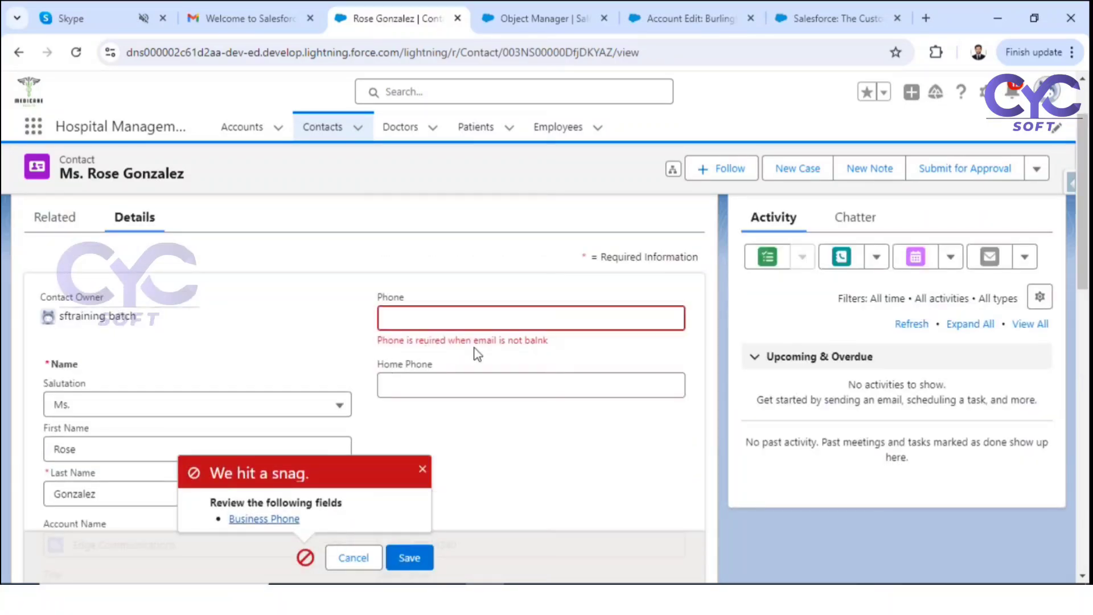
click(463, 319)
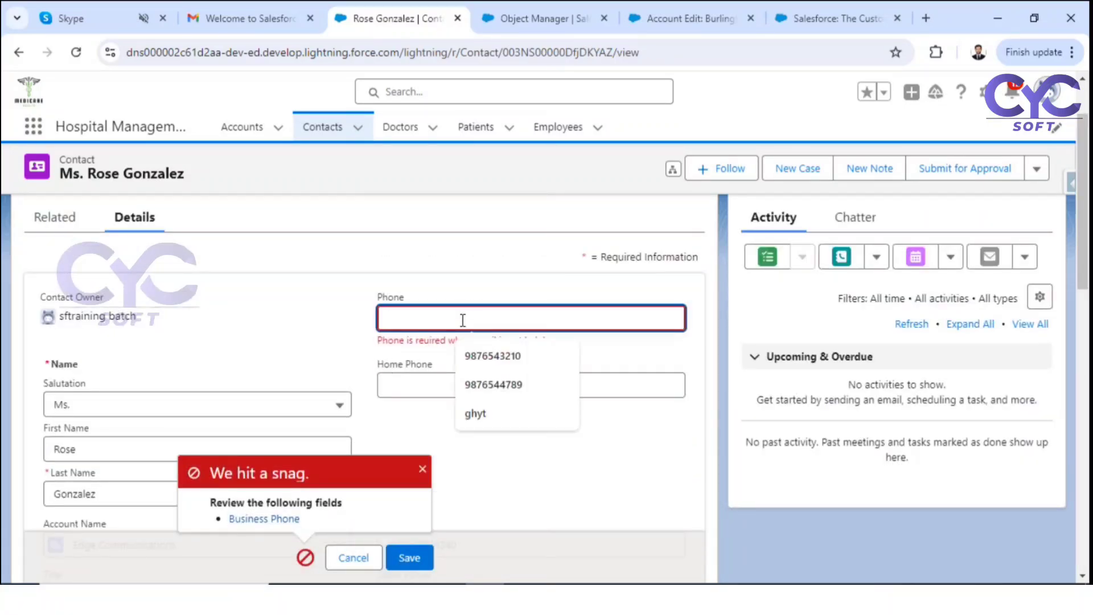
key(ctrl+v)
click(426, 559)
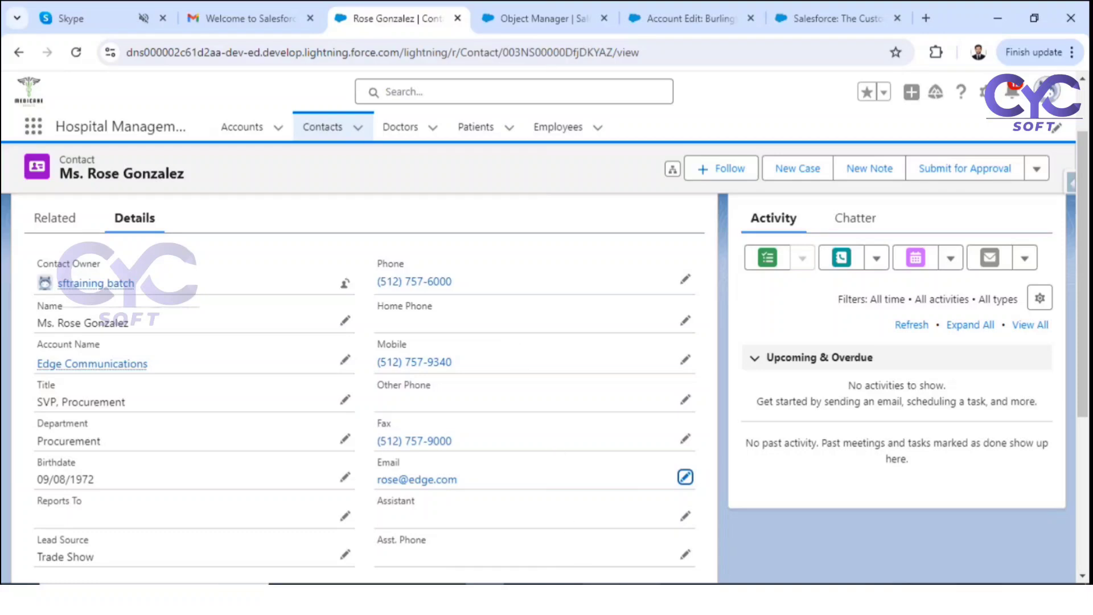
Step: Handwrite ISchanged with the pen beside the AND/OR bracket in Whiteboard
mouse_move(602, 592)
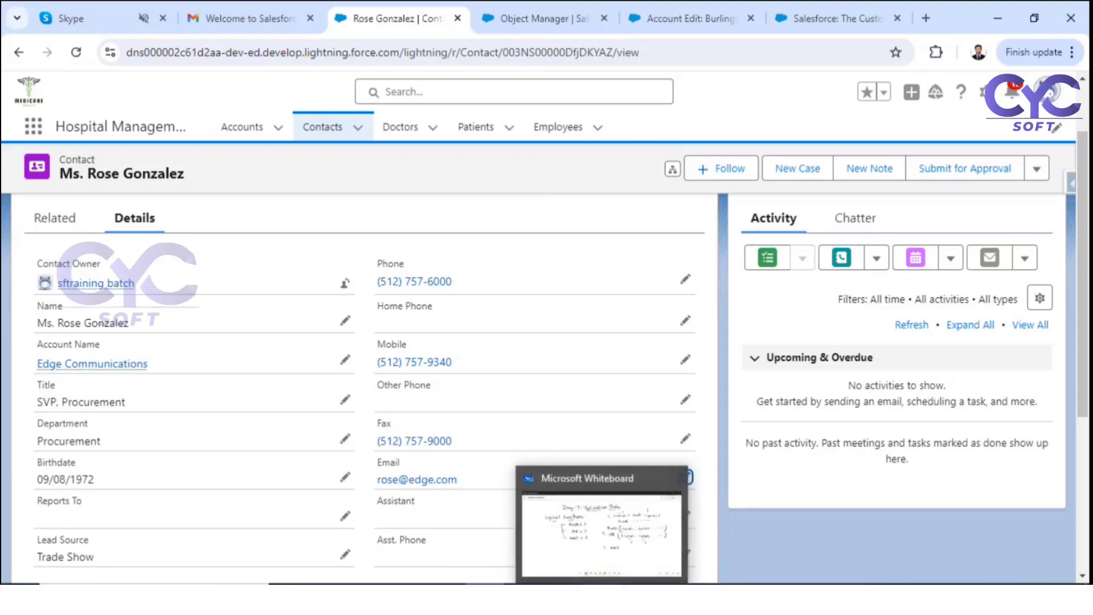
click(624, 564)
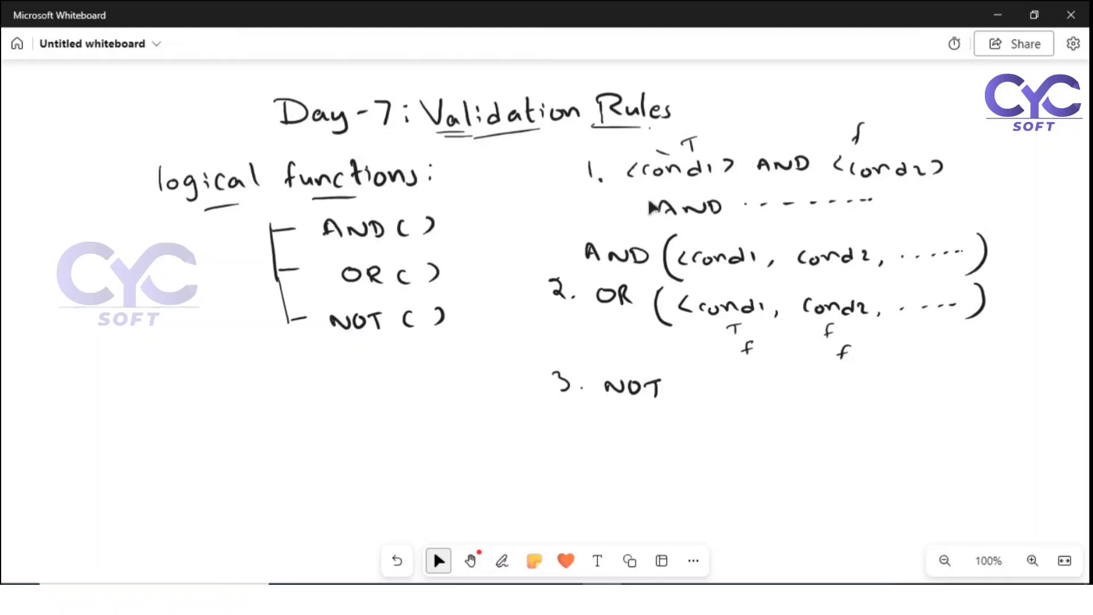
click(284, 235)
click(502, 561)
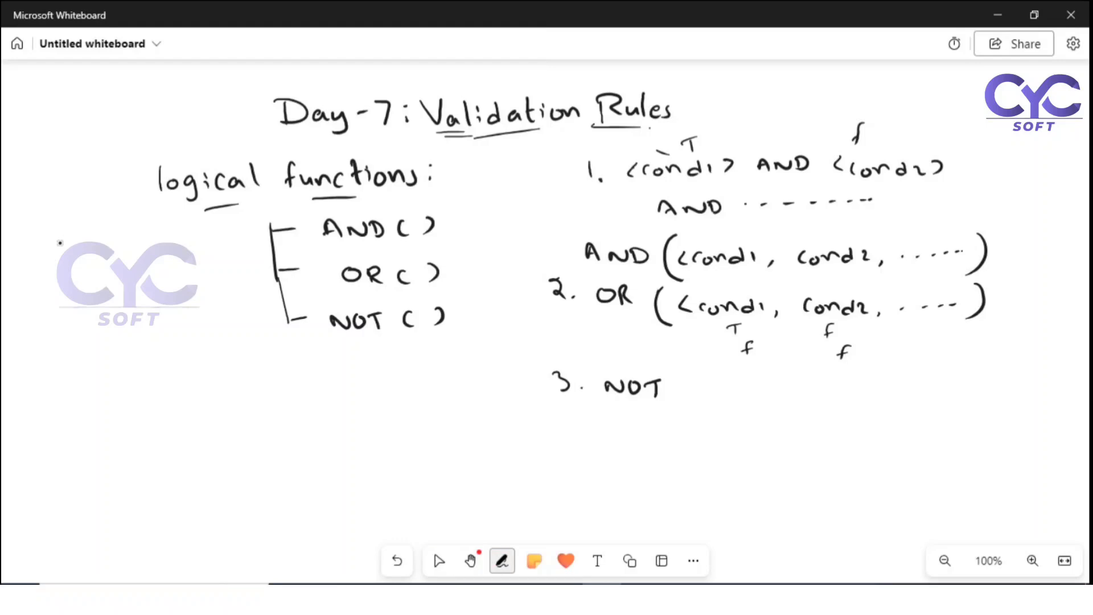
mouse_move(83, 243)
mouse_down()
mouse_move(77, 263)
mouse_move(99, 256)
mouse_move(89, 263)
mouse_up()
mouse_move(120, 251)
mouse_down()
mouse_move(121, 260)
mouse_move(173, 257)
mouse_move(178, 272)
mouse_move(221, 262)
mouse_up()
drag(219, 254, 213, 260)
click(438, 561)
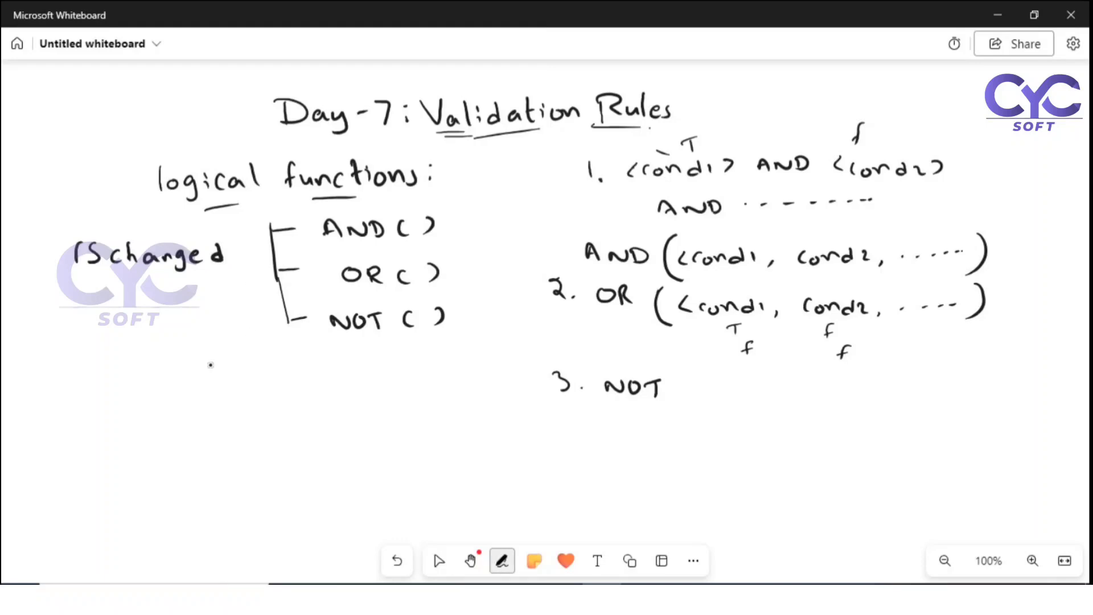
Step: Handwrite ISChanged (Phone) below the logical functions notes
mouse_move(168, 363)
mouse_down()
mouse_move(169, 384)
mouse_move(236, 384)
mouse_up()
mouse_move(254, 376)
mouse_down()
mouse_move(255, 386)
mouse_move(274, 371)
mouse_move(280, 383)
mouse_up()
mouse_move(295, 370)
mouse_down()
mouse_move(285, 381)
mouse_move(291, 395)
mouse_move(317, 385)
mouse_up()
mouse_move(329, 362)
mouse_down()
mouse_move(330, 385)
mouse_move(359, 382)
mouse_up()
mouse_move(375, 363)
mouse_down()
mouse_move(376, 378)
mouse_move(441, 376)
mouse_up()
drag(447, 370, 456, 374)
drag(464, 356, 461, 381)
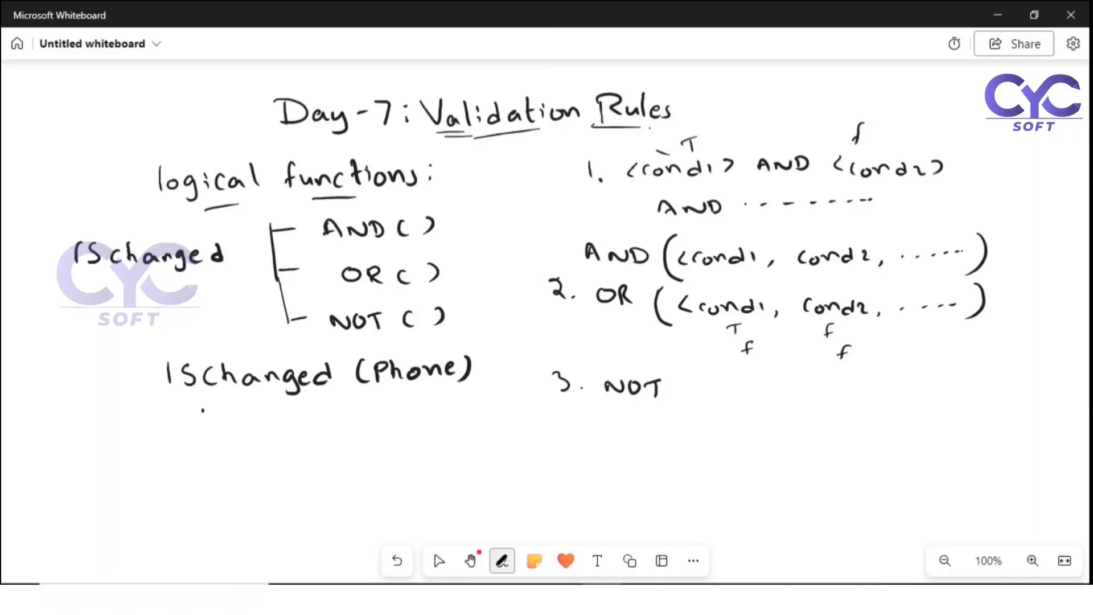
Step: Handwrite ISNEW ( ) below ISChanged (Phone) and go back to Salesforce
drag(203, 410, 207, 429)
mouse_move(226, 415)
mouse_down()
mouse_move(221, 430)
mouse_move(259, 416)
mouse_move(271, 432)
mouse_move(278, 421)
mouse_up()
drag(292, 416, 318, 414)
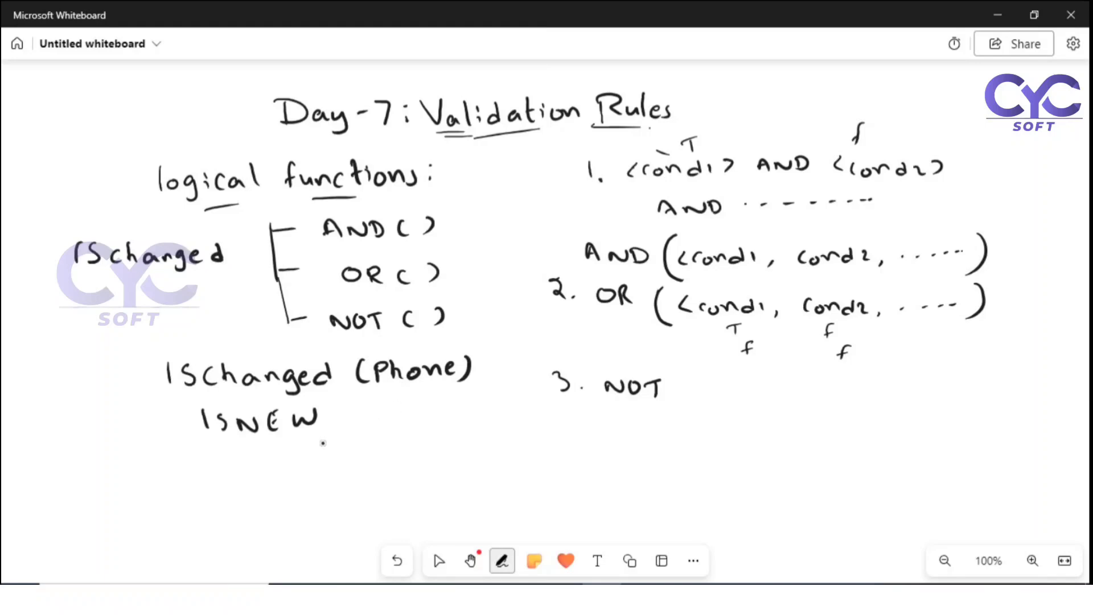
drag(348, 406, 345, 428)
drag(381, 402, 392, 425)
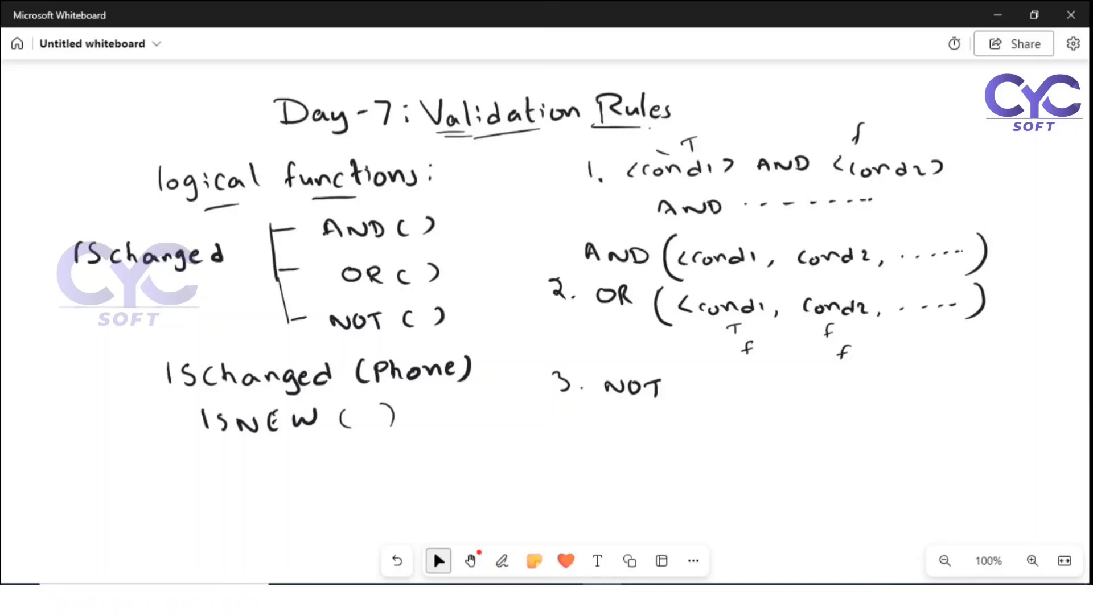
click(486, 595)
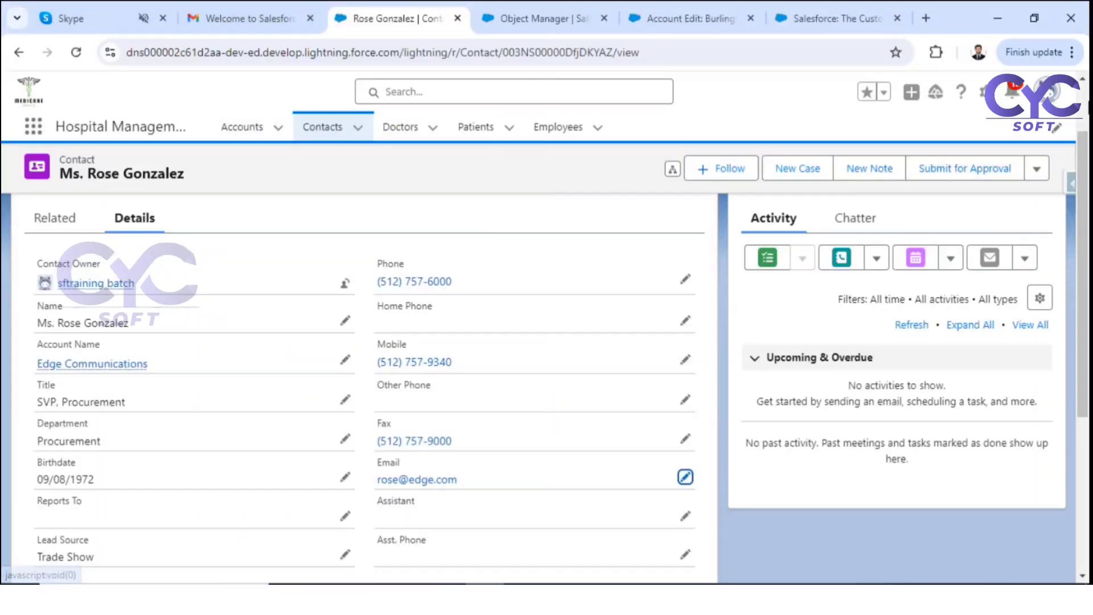
Step: Return to the Contact validation rules list and start a new rule
click(536, 18)
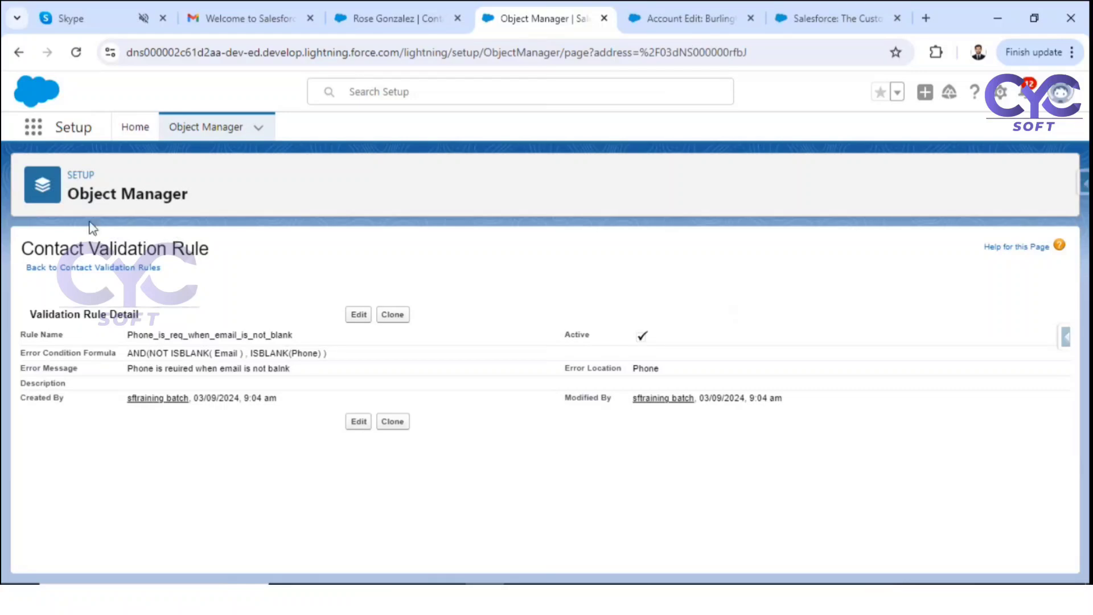
click(98, 272)
scroll(94, 547, down, 5)
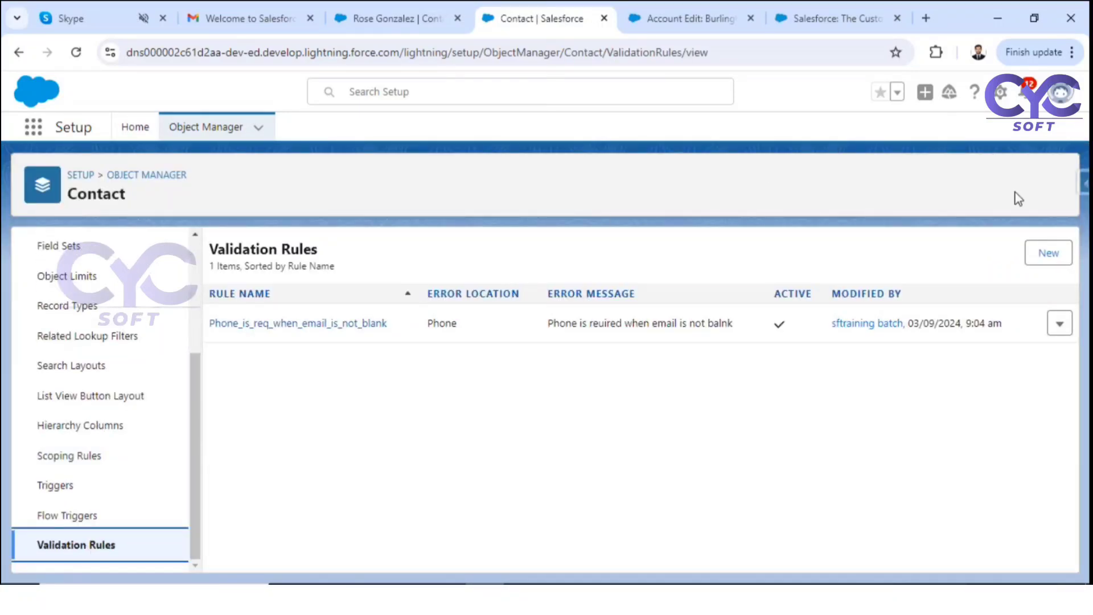
click(1043, 255)
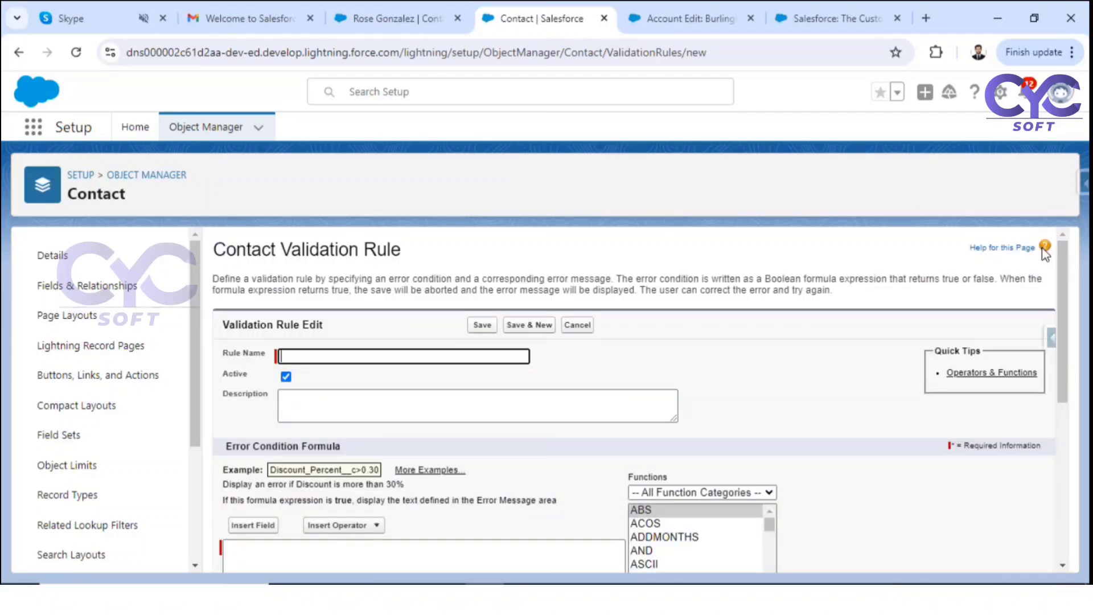
Step: Name the rule 'Phone and email are required for new con' and copy it into the formula
text(Phone and email are requi)
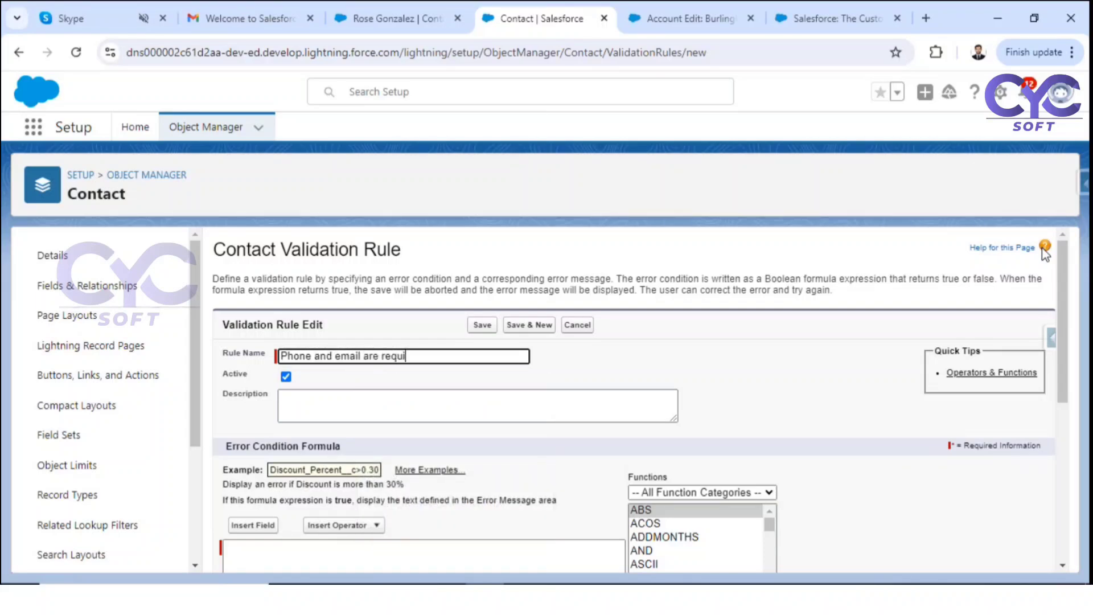
text(red for new con)
key(ctrl+a)
key(ctrl+c)
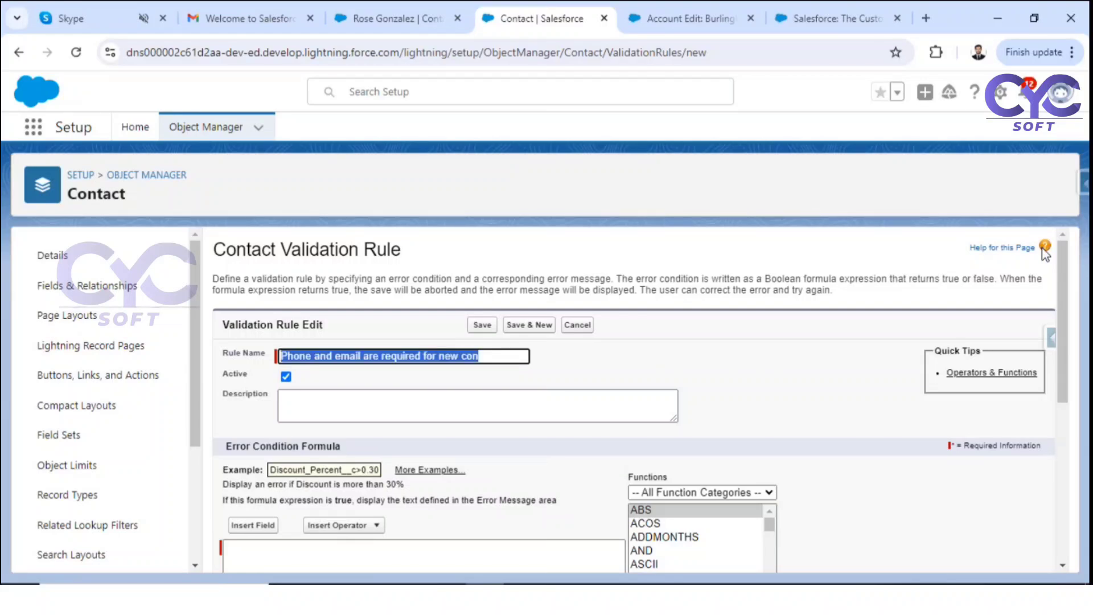
scroll(1046, 254, down, 3)
click(371, 437)
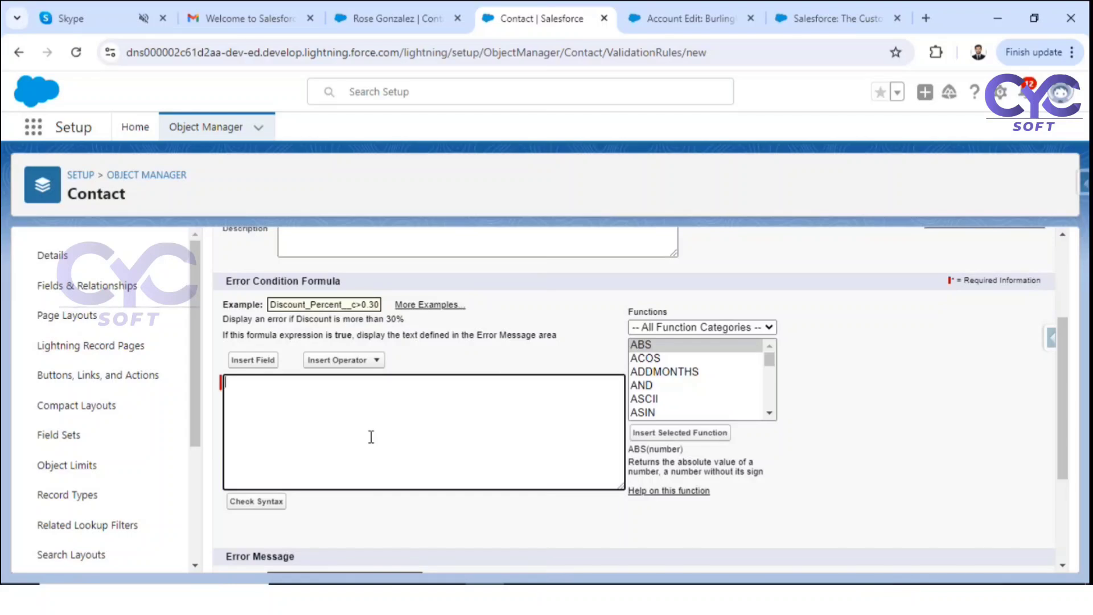
key(ctrl+v)
text(tact)
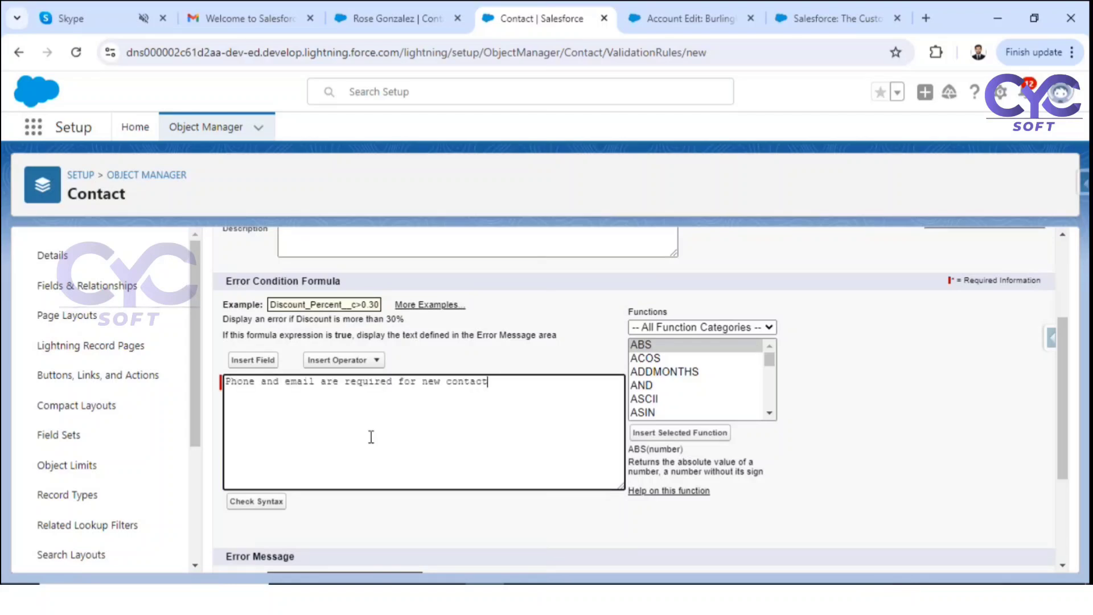
Step: Empty the formula box and paste the copied text as the error message
scroll(373, 401, up, 3)
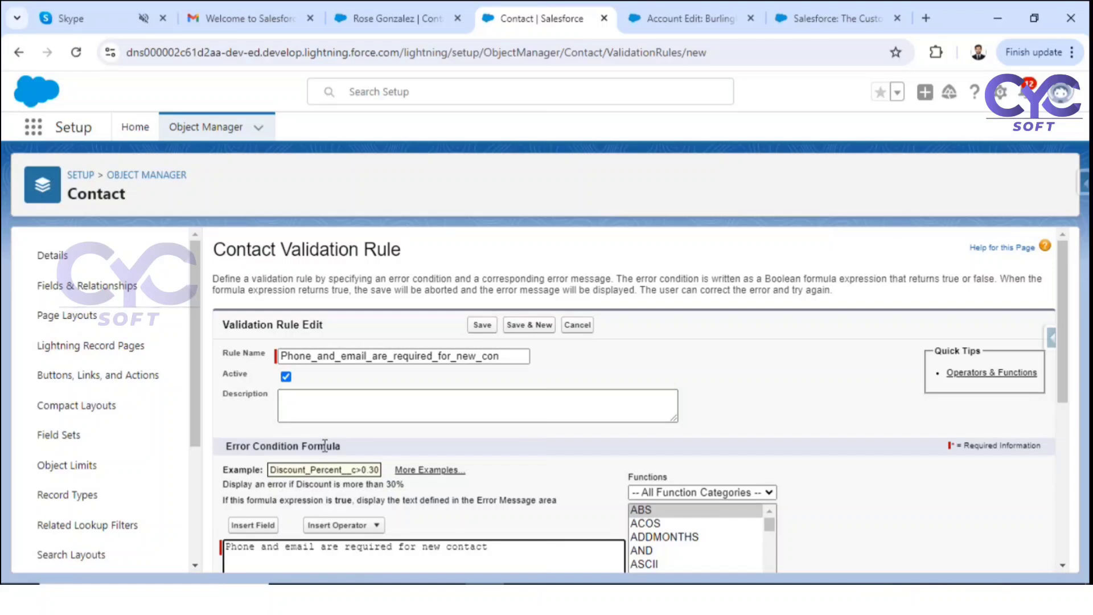
key(ctrl+a)
key(ctrl+c)
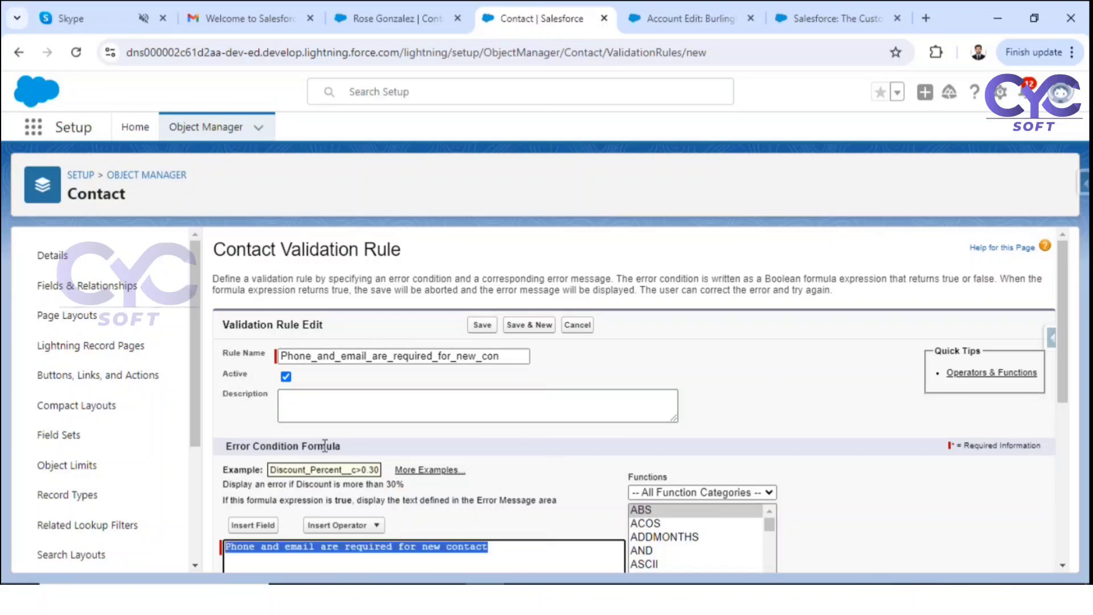
key(Delete)
scroll(347, 541, down, 5)
click(333, 467)
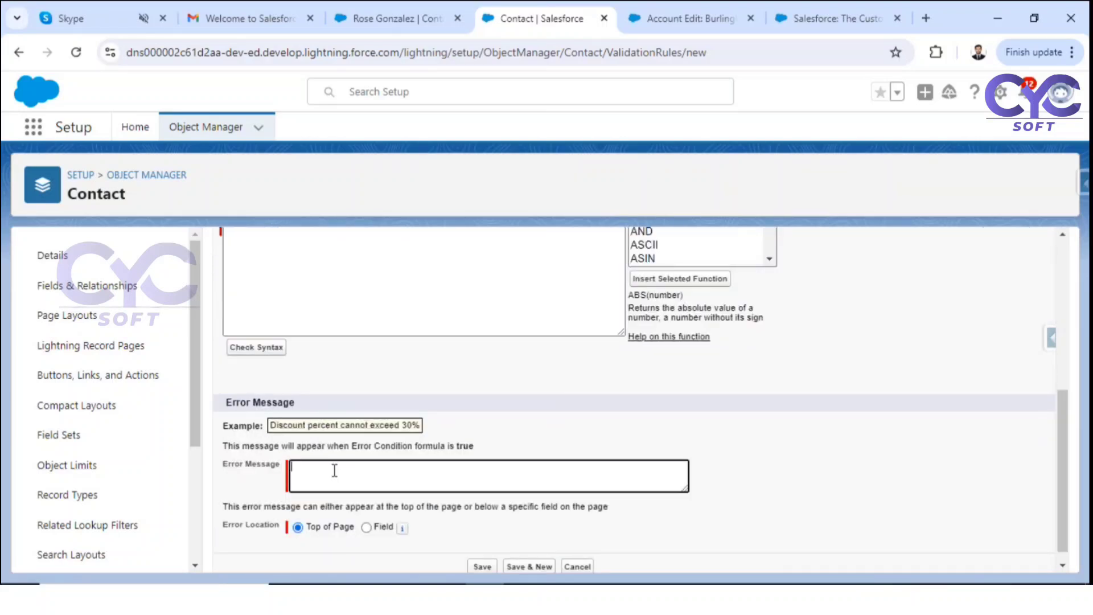
key(ctrl+v)
scroll(373, 520, up, 2)
scroll(373, 519, up, 1)
click(296, 414)
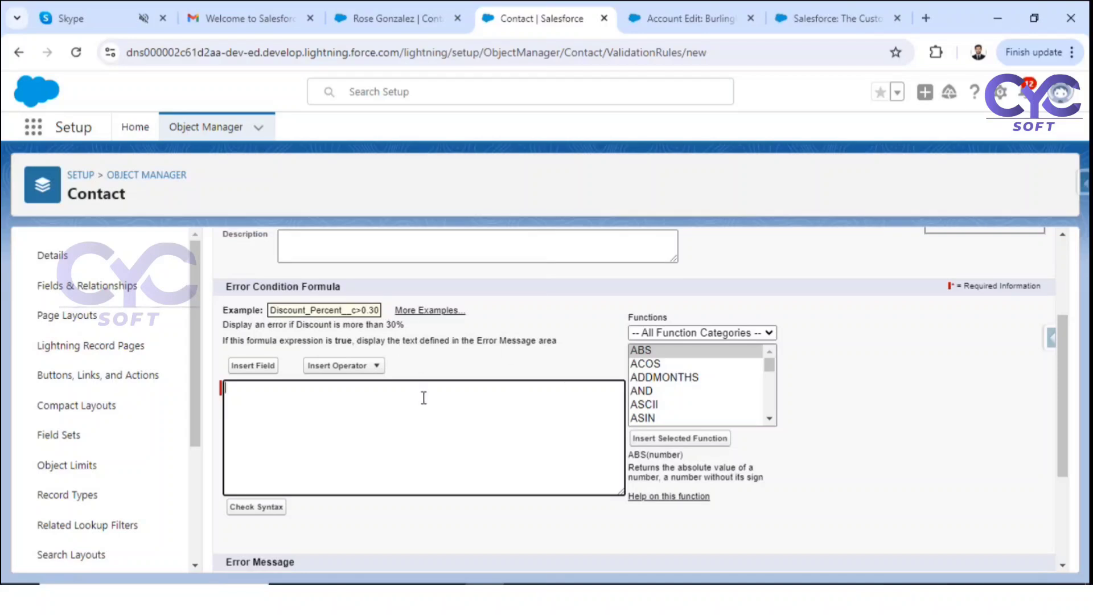
Step: Insert ISBLANK(Phone) into the error condition formula, followed by a comma
click(660, 409)
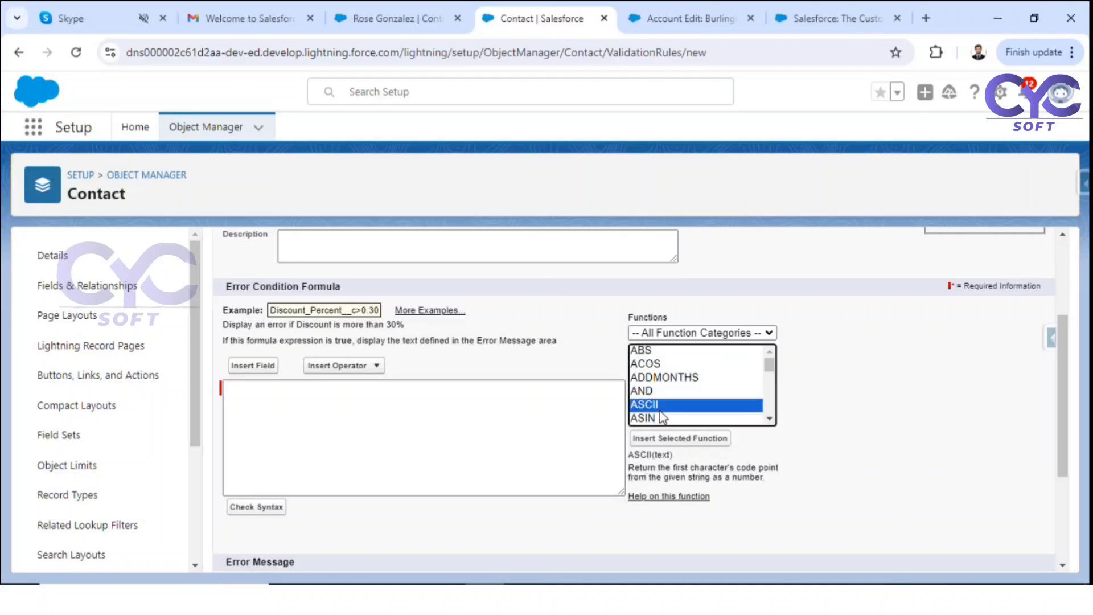
key(i)
key(s)
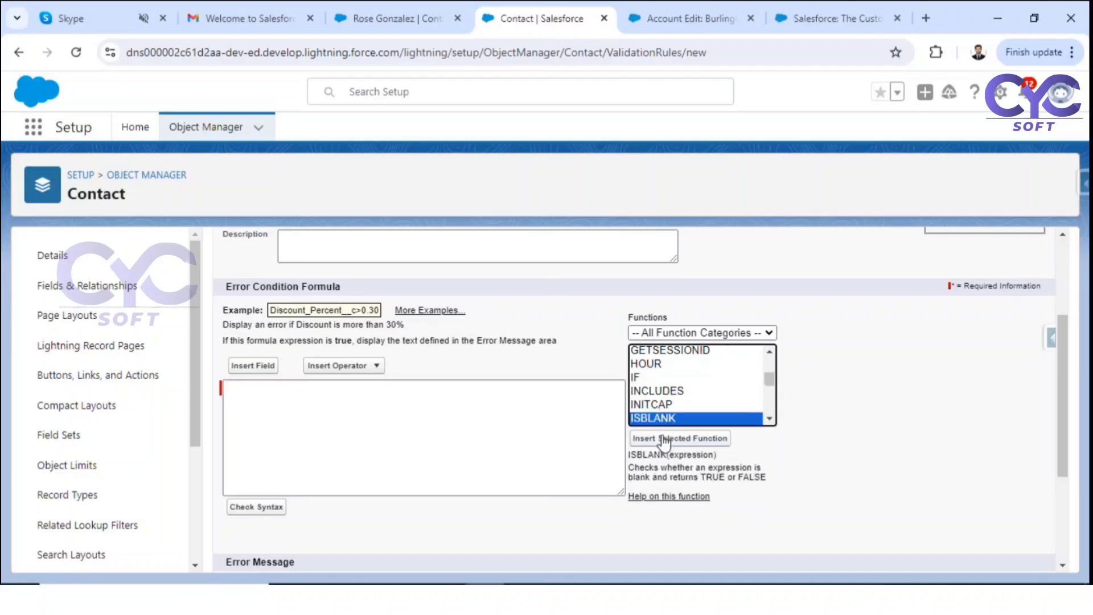
click(669, 437)
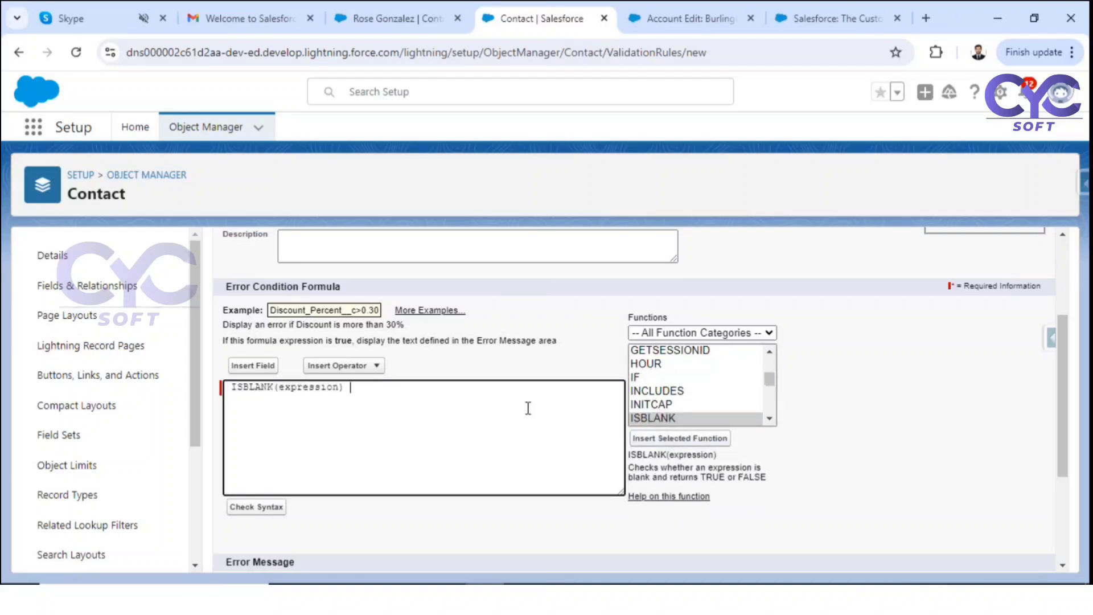
text(,)
double_click(329, 389)
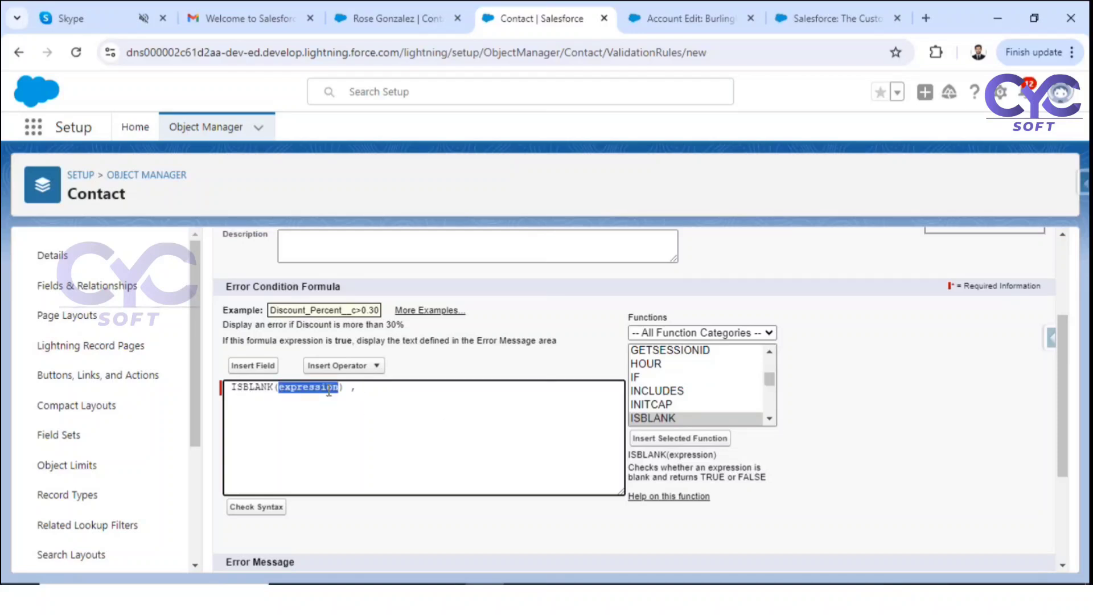
text(Phone)
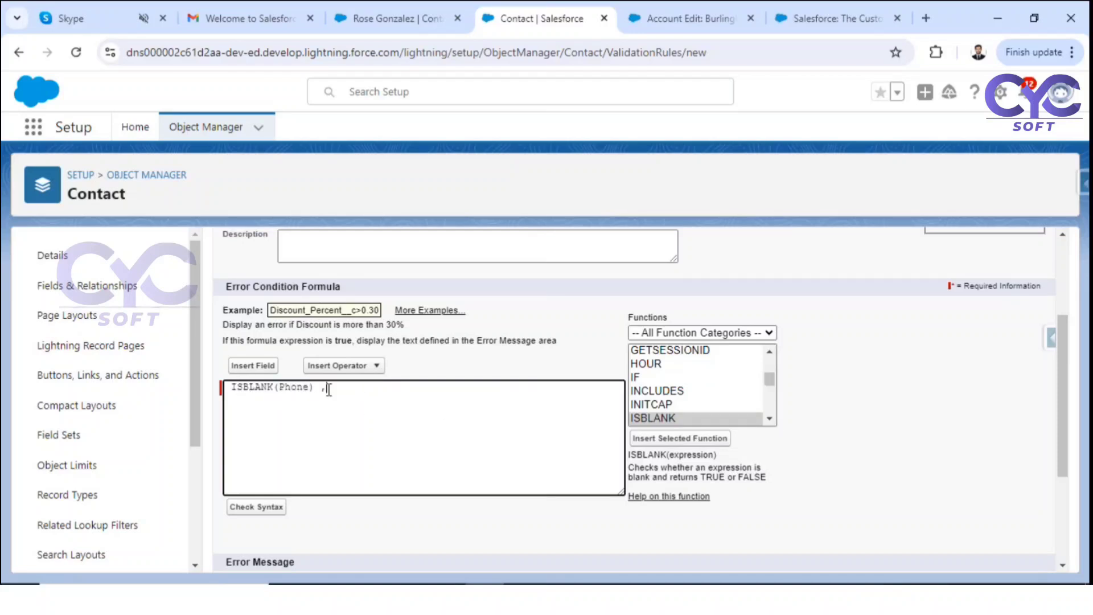
Step: Add a second ISBLANK function with email as its argument
click(686, 421)
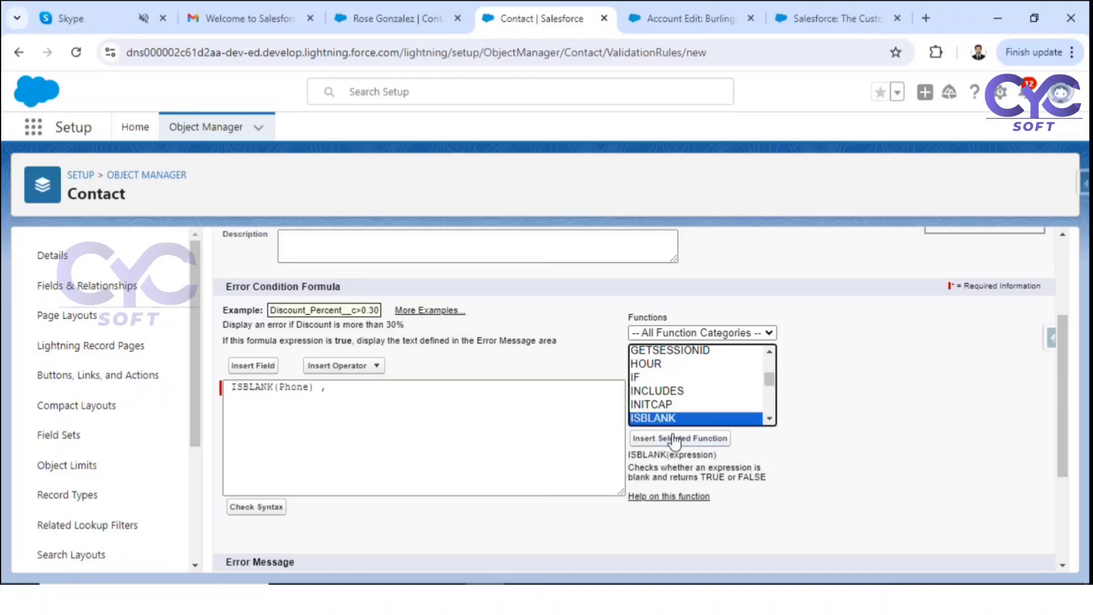
click(673, 437)
double_click(411, 388)
text(ema)
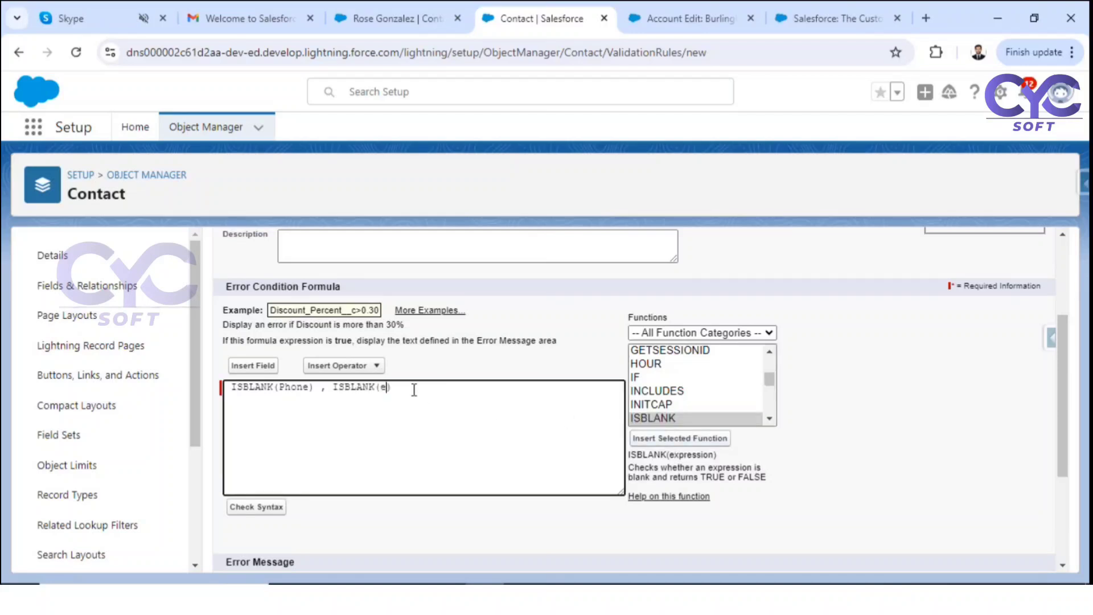
text(il)
Step: Wrap both checks in AND( ), giving AND(ISBLANK(Phone) , ISBLANK(email) )
click(230, 387)
text(AND)
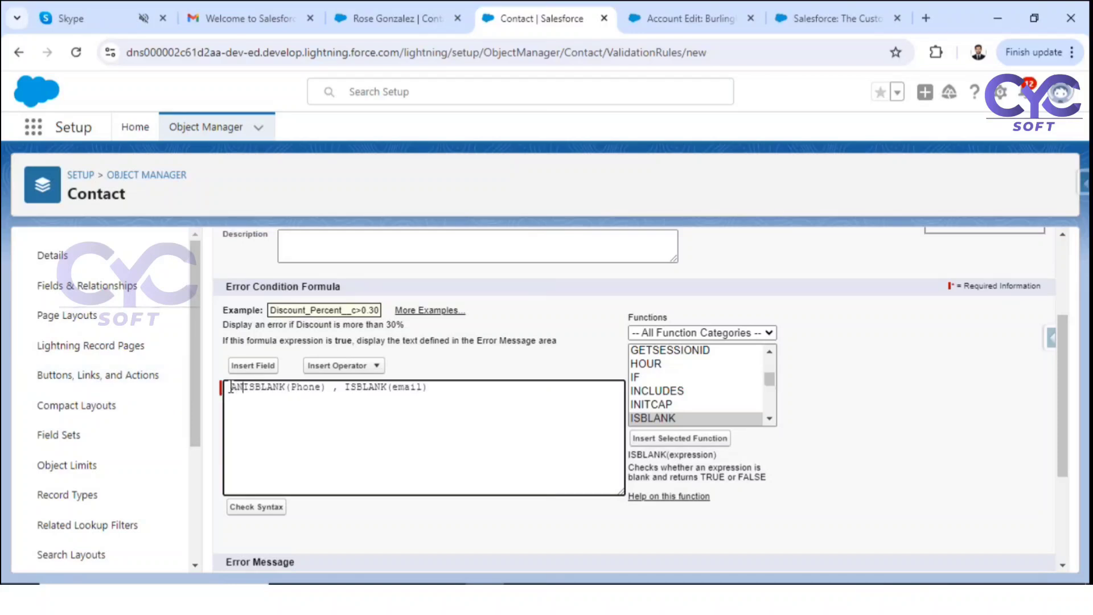
text(()
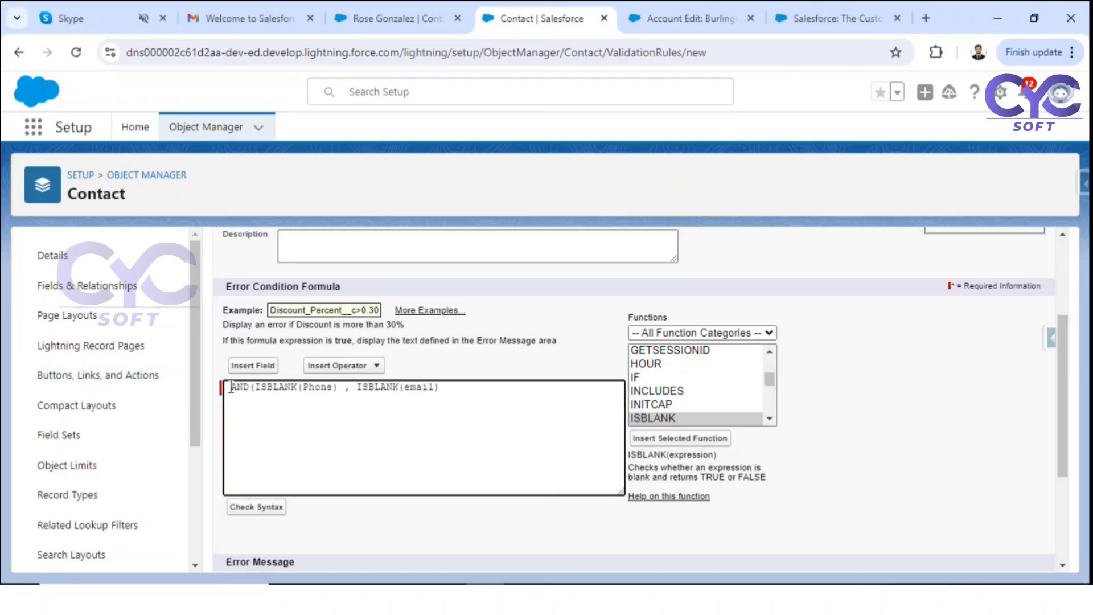
click(460, 392)
text())
click(647, 408)
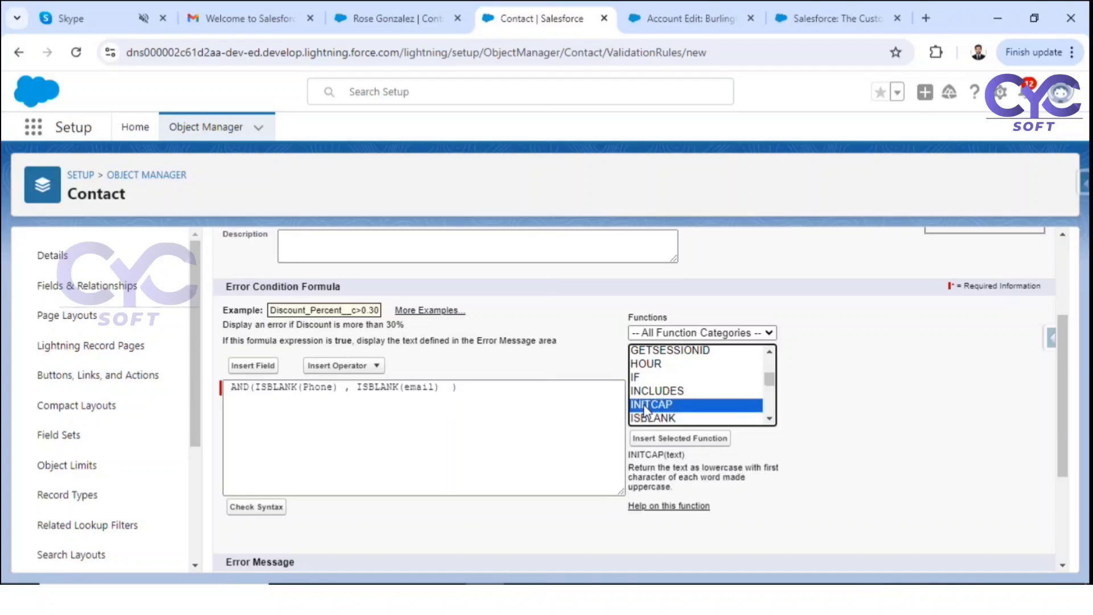
key(Down)
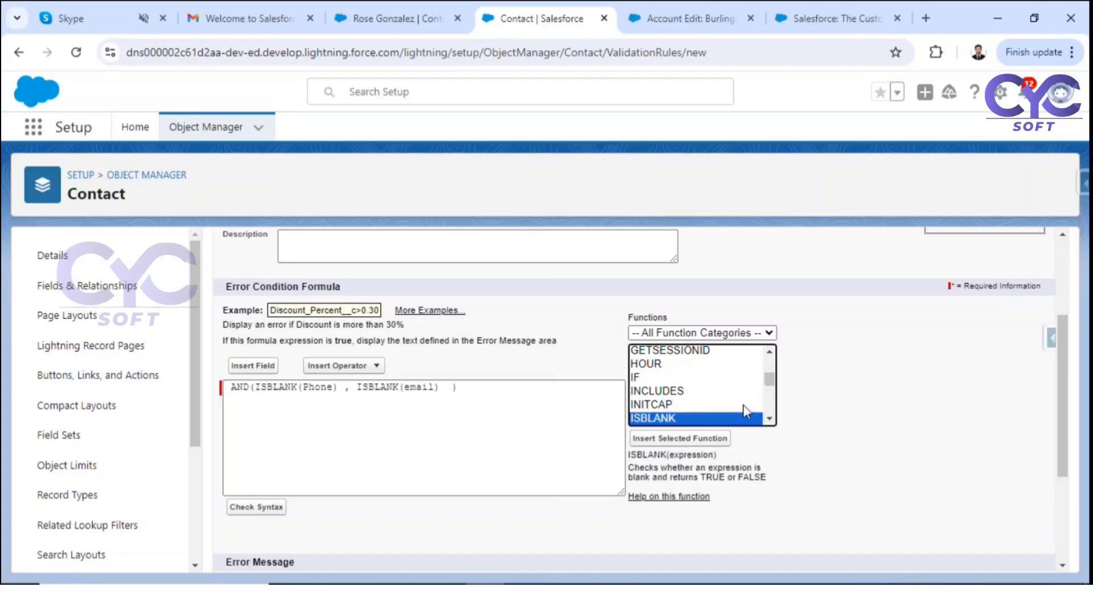
click(770, 419)
click(770, 419)
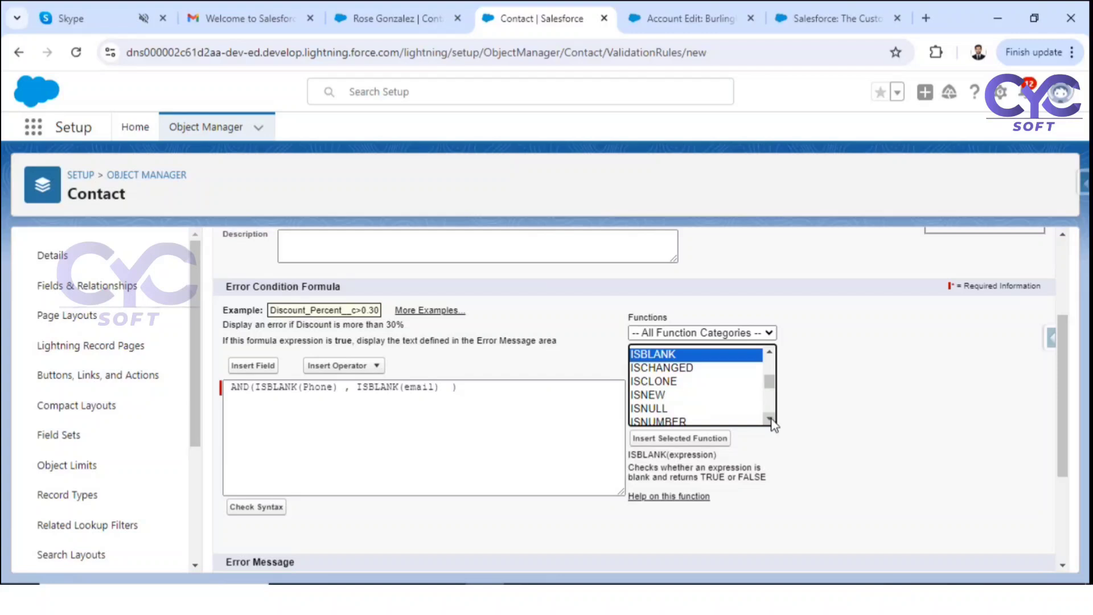
Step: Insert ISNEW() at the start of the formula and fix its parentheses
click(648, 394)
click(667, 447)
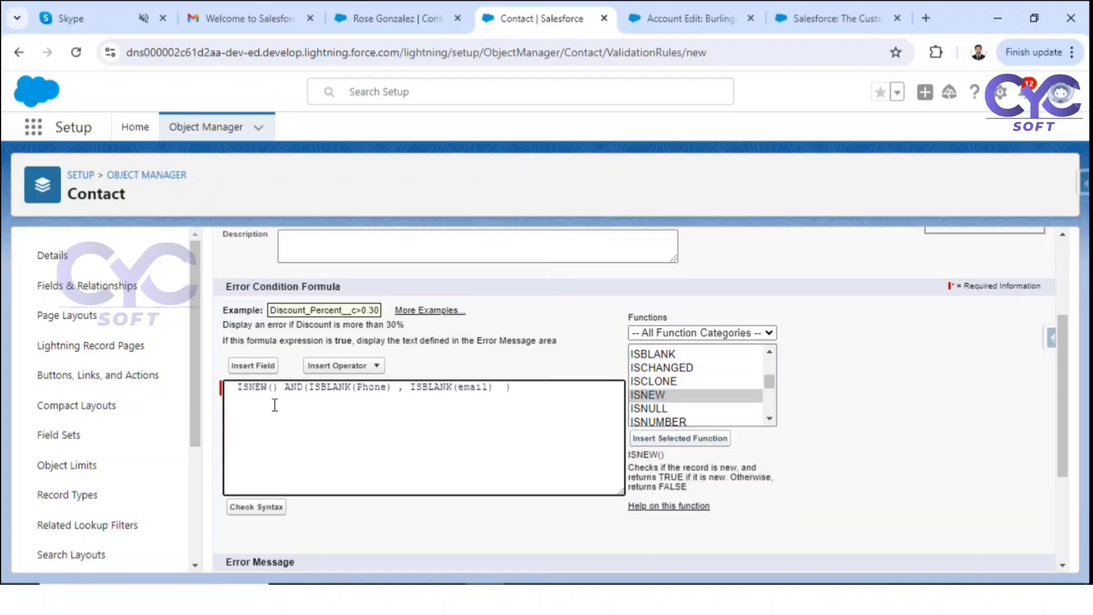
drag(285, 390, 520, 408)
key(ctrl+c)
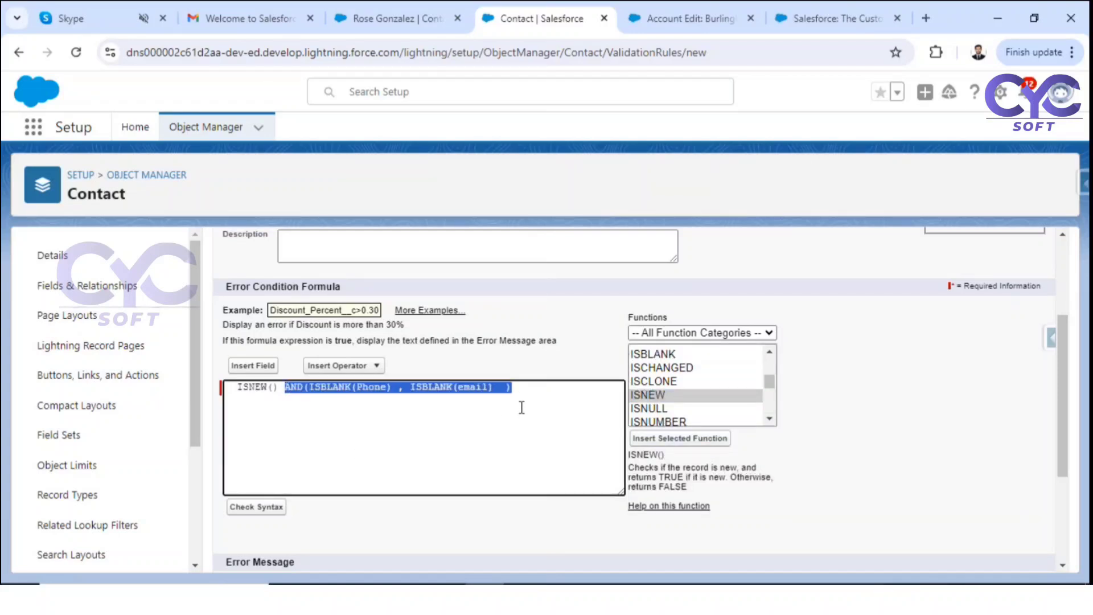
key(BackSpace)
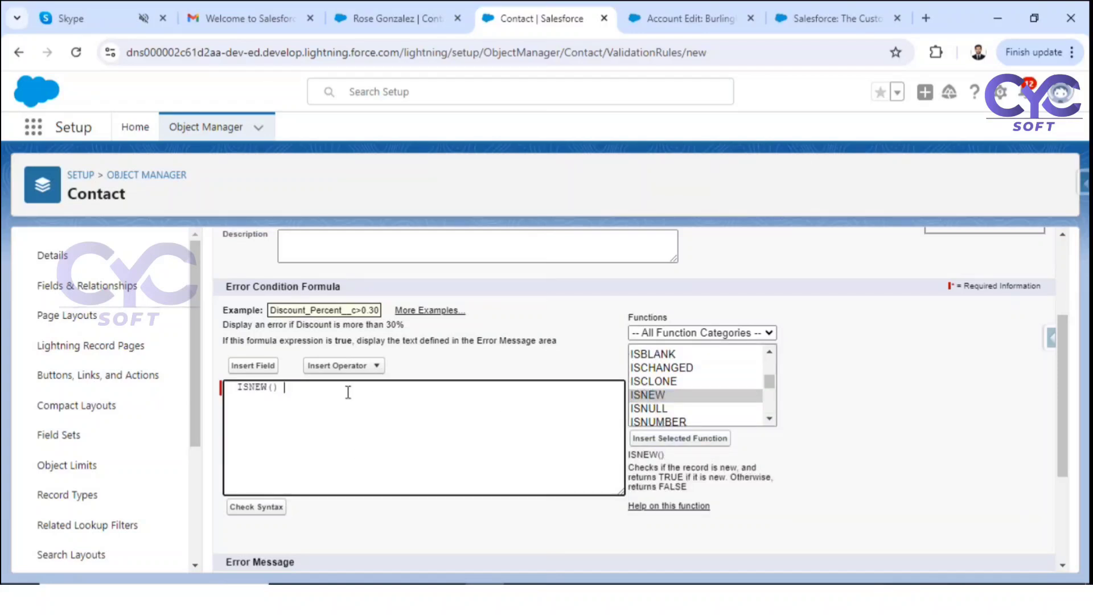
click(274, 387)
key(ctrl+v)
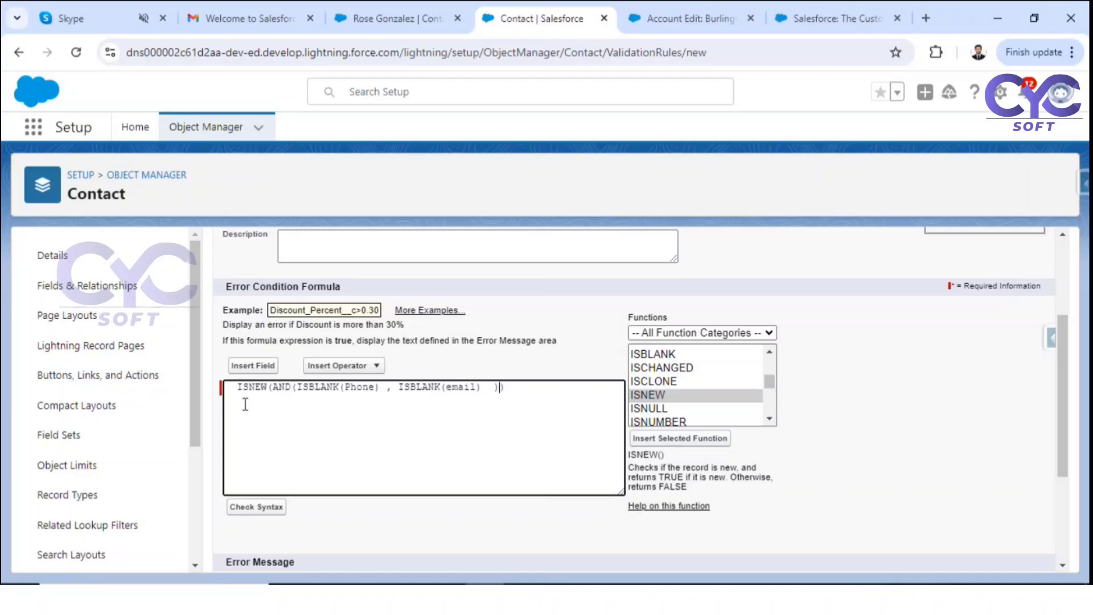
drag(230, 387, 528, 393)
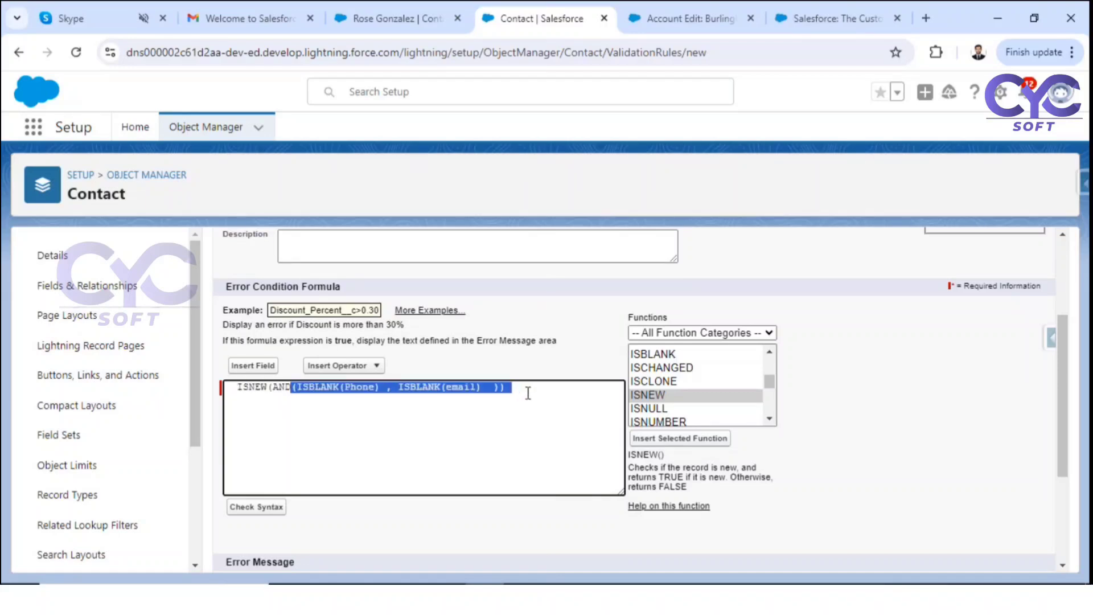
click(231, 387)
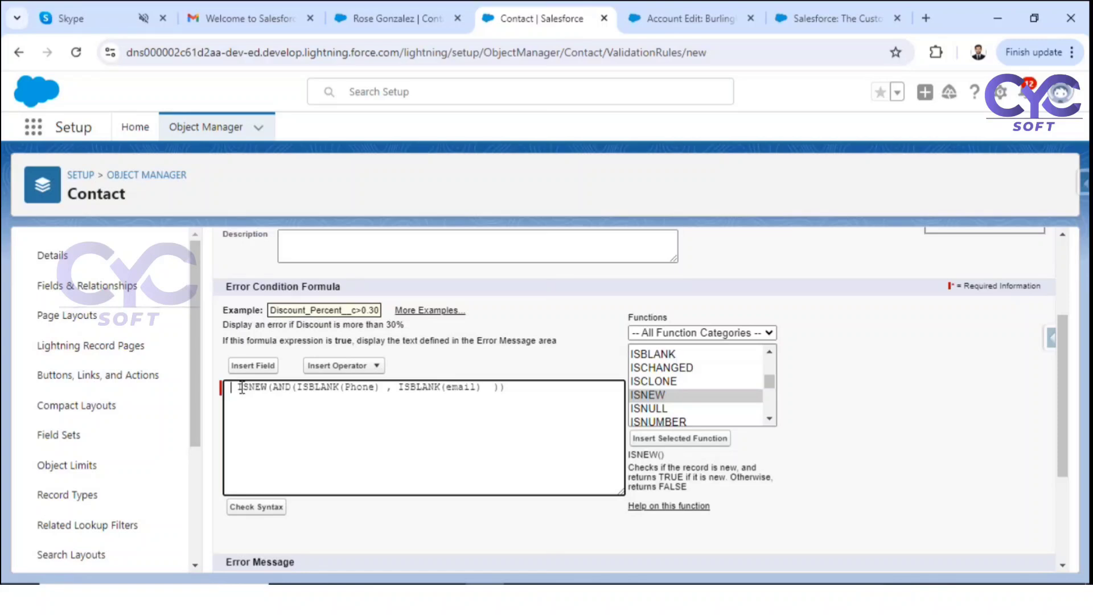
click(274, 384)
text(),)
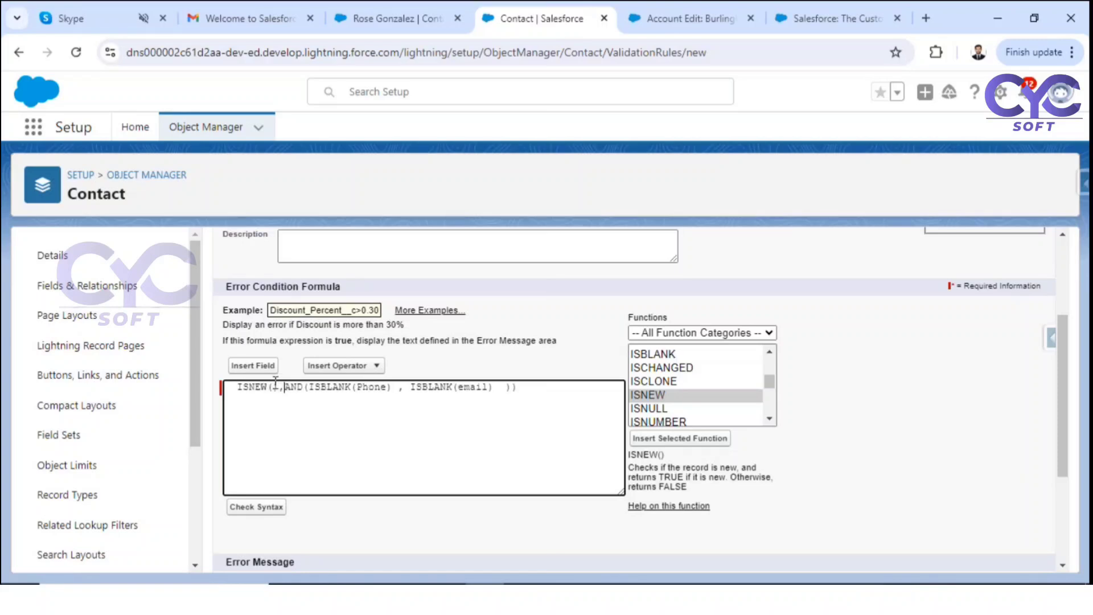
click(518, 386)
key(BackSpace)
Step: Wrap everything in an outer AND: AND( ISNEW(),AND(ISBLANK(Phone) , ISBLANK(email) ) )
drag(284, 388, 519, 393)
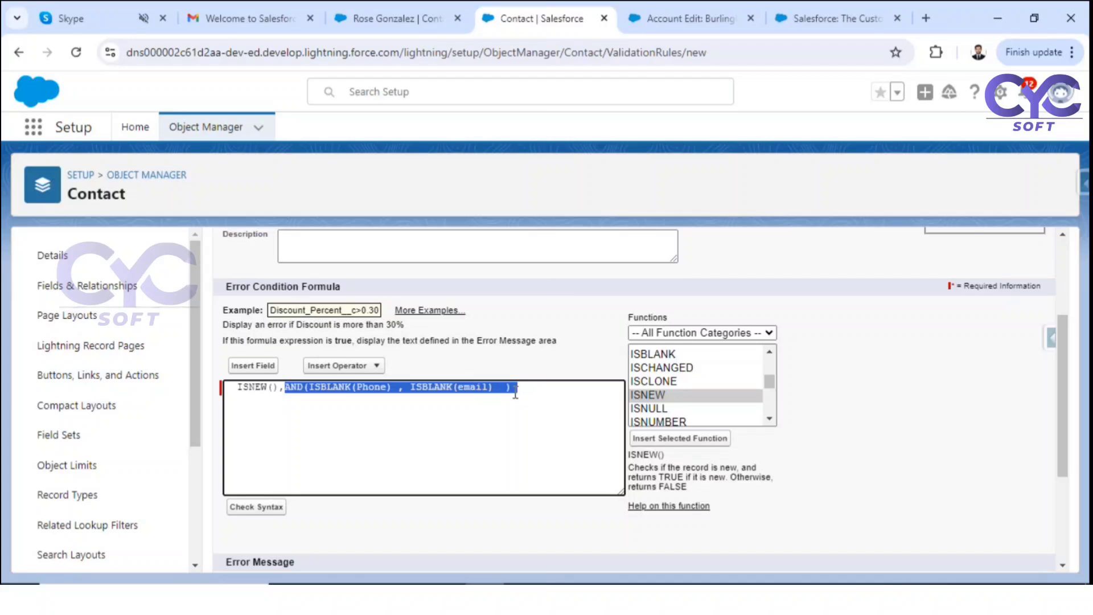
click(230, 389)
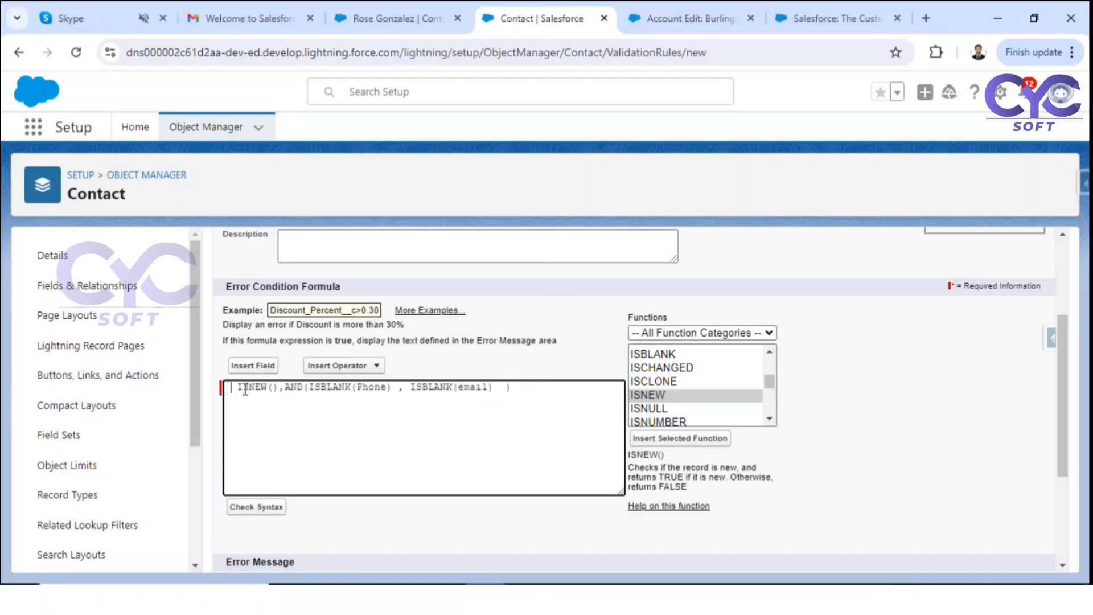
text(ND)
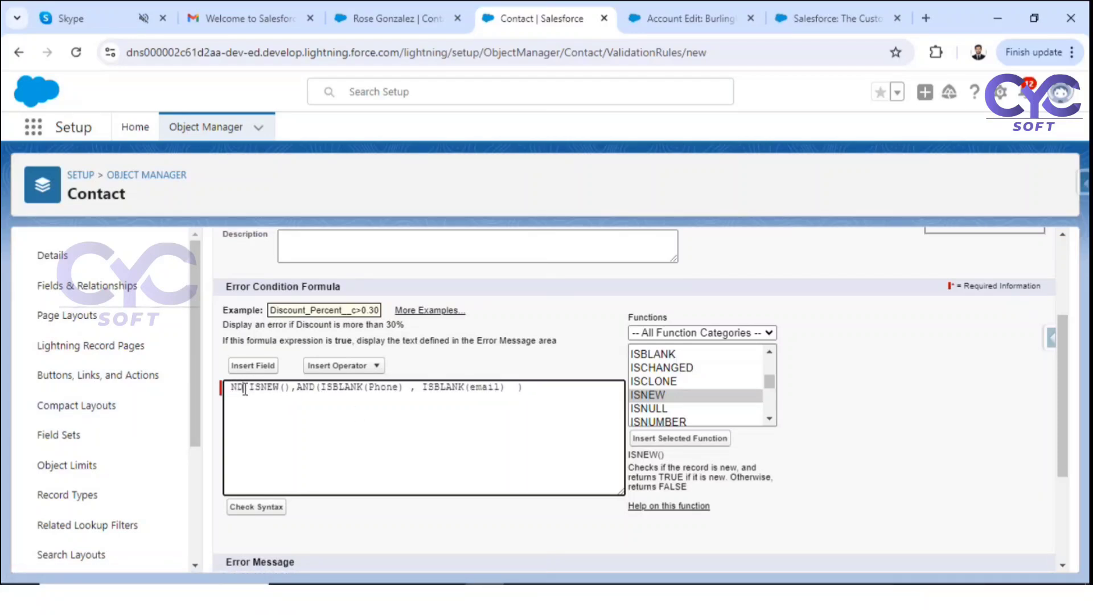
key(BackSpace)
key(BackSpace)
text(AND)
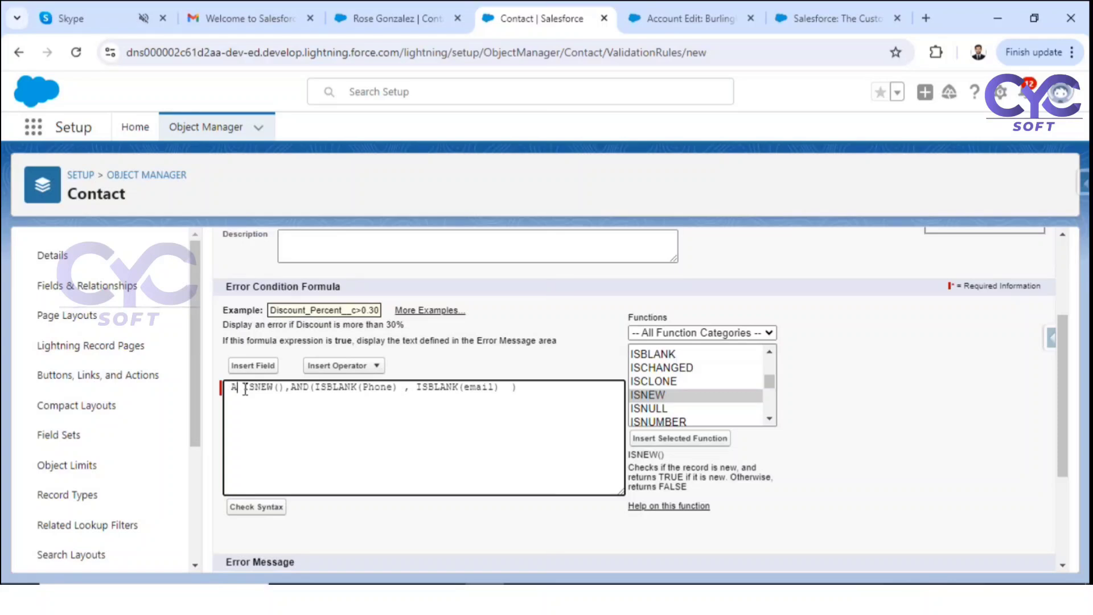
text(()
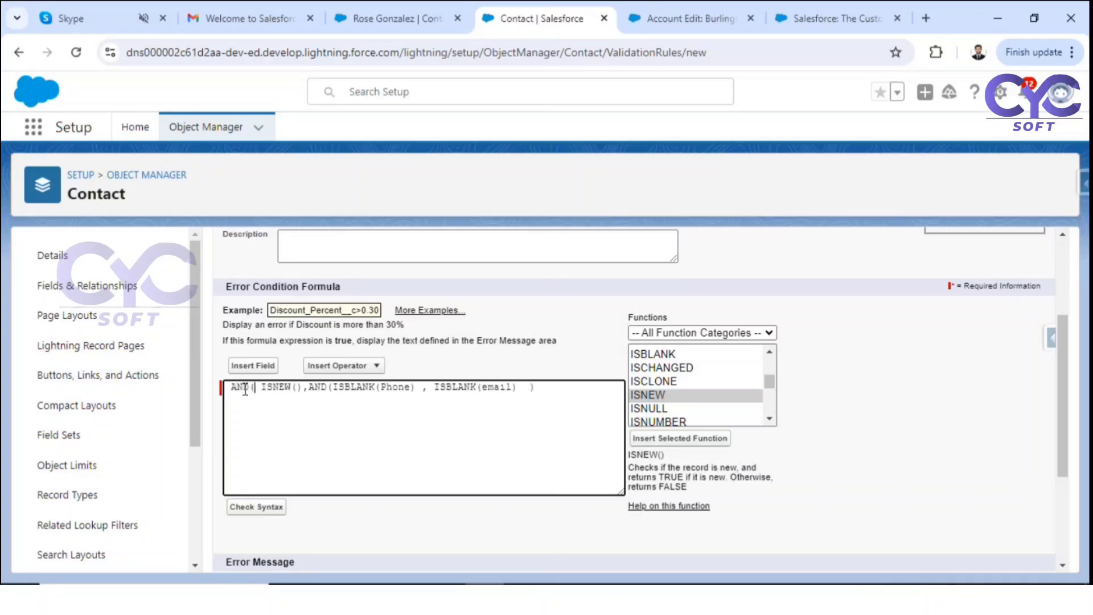
click(545, 387)
text())
drag(347, 386, 398, 387)
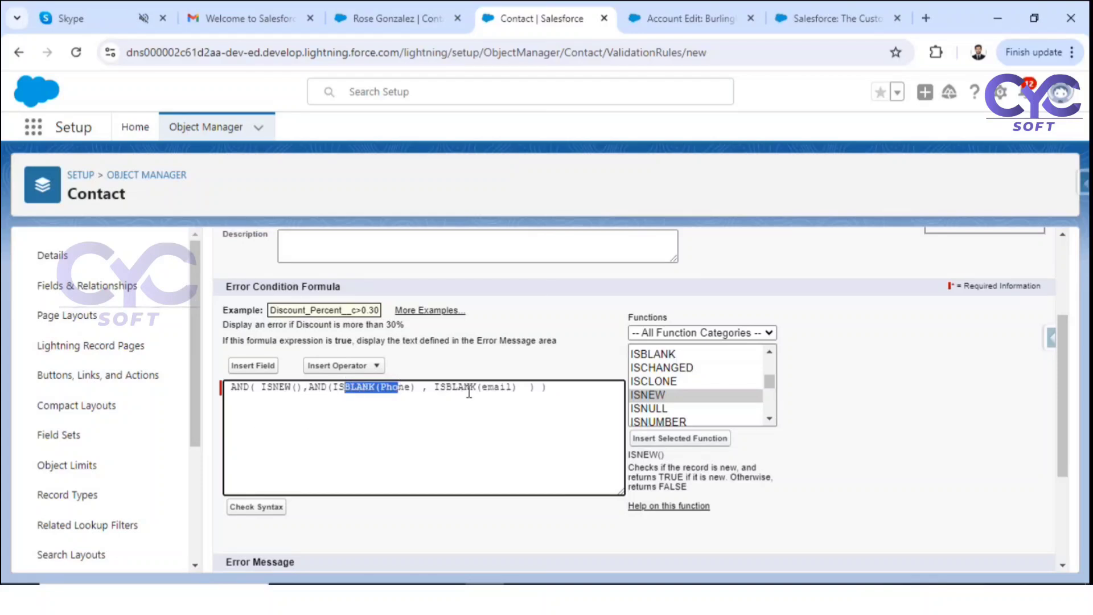
drag(470, 389, 496, 391)
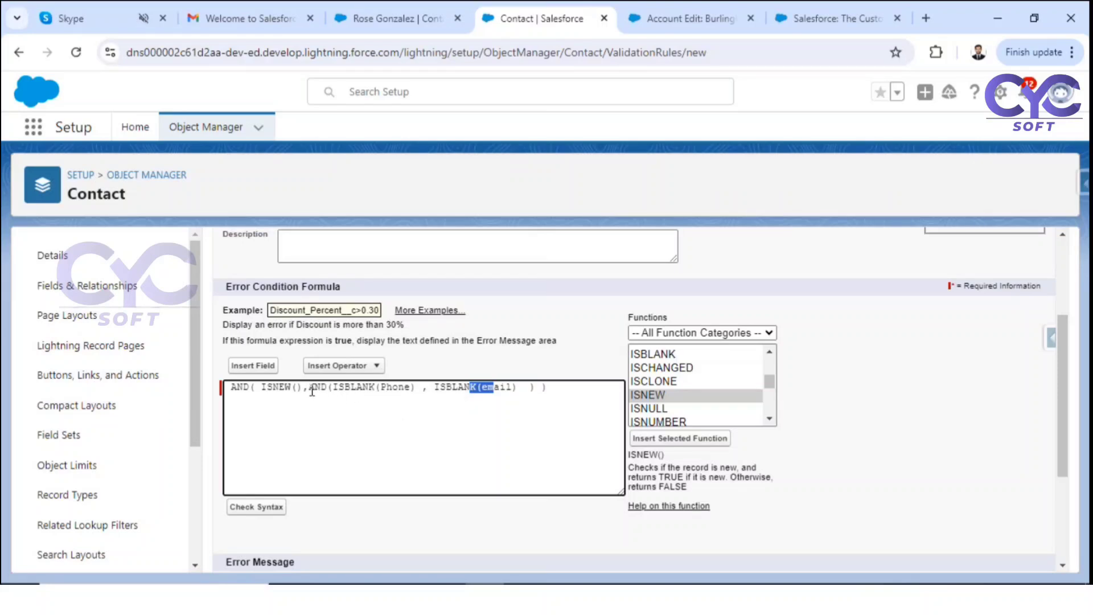
click(269, 390)
double_click(269, 391)
drag(309, 391, 528, 421)
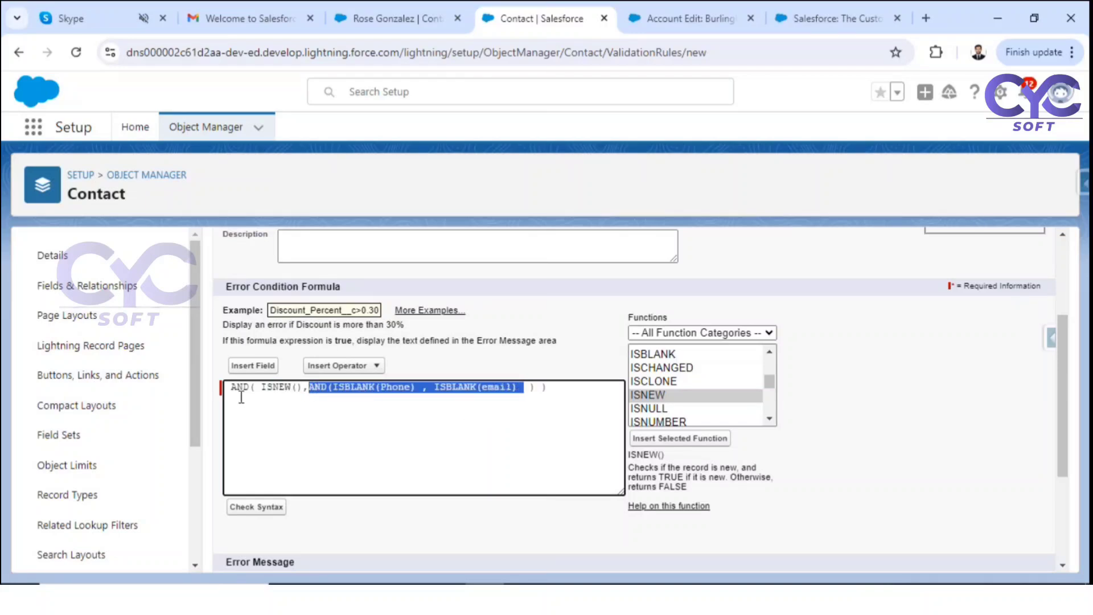
Step: Check the formula's syntax and save the validation rule
click(262, 507)
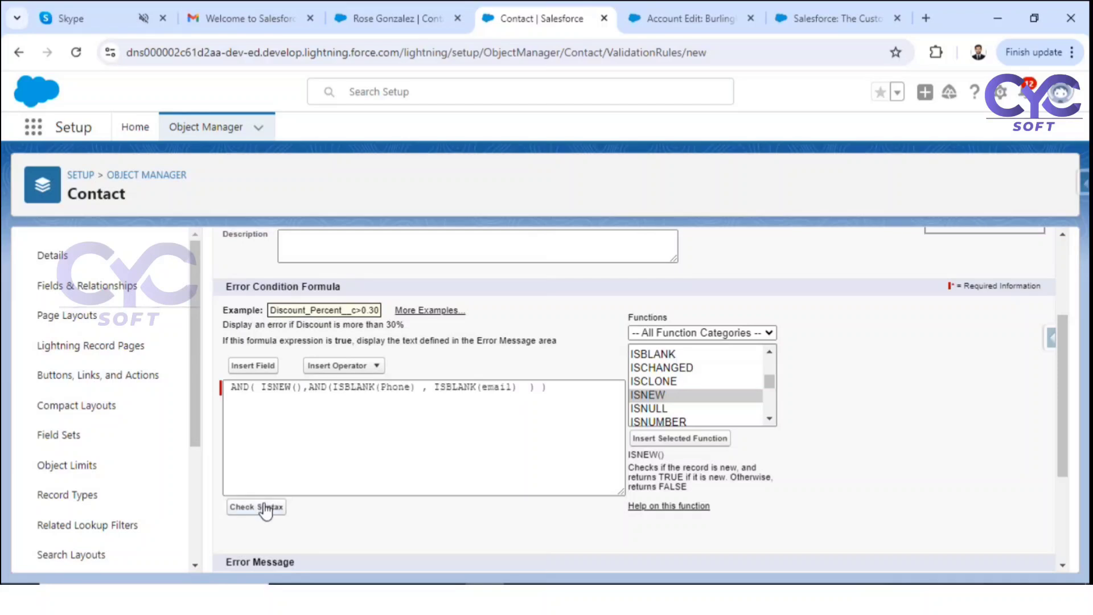
scroll(340, 465, down, 5)
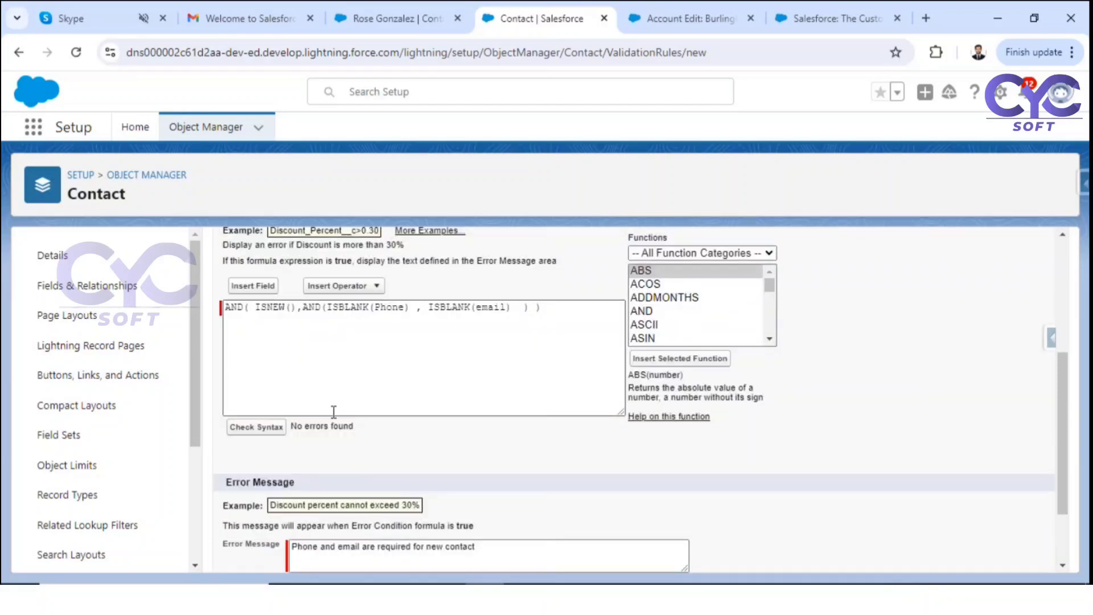
scroll(329, 439, down, 2)
click(482, 552)
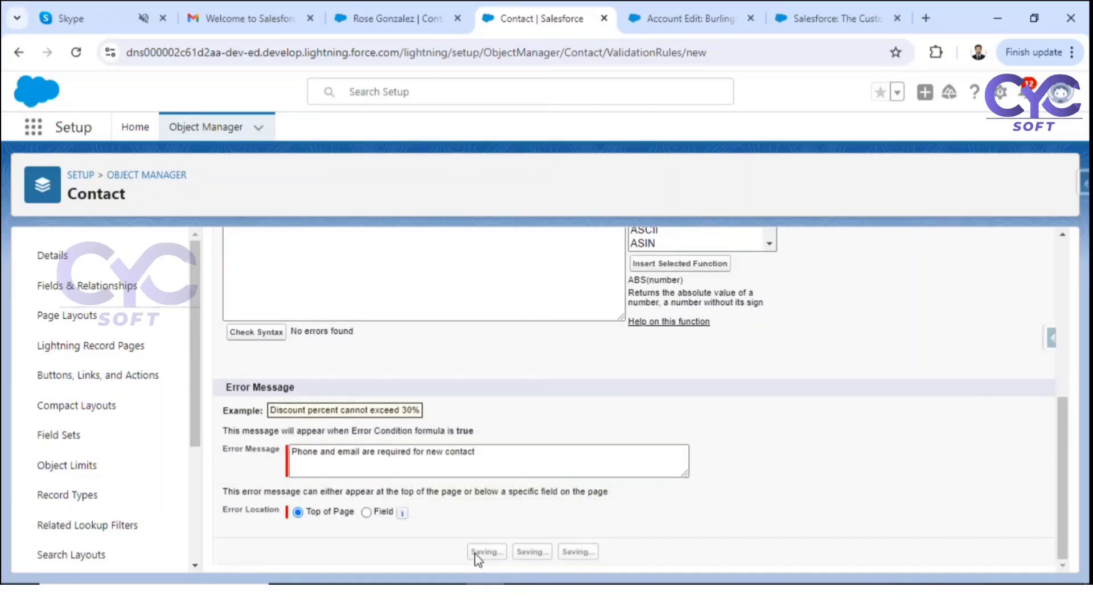
Step: Reload the existing contact record and show its Details
click(429, 21)
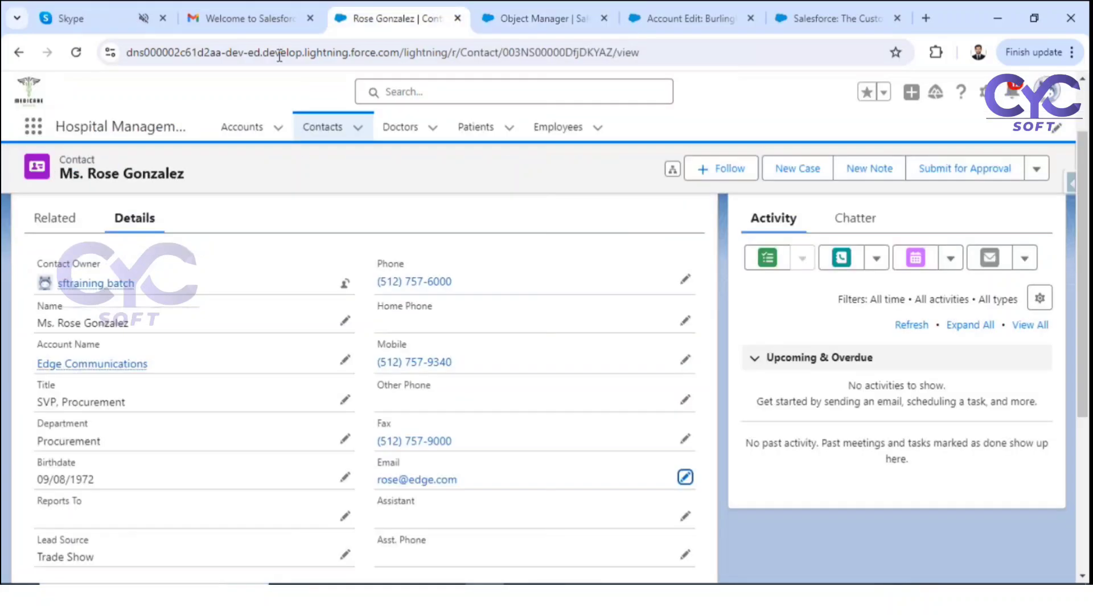
click(76, 53)
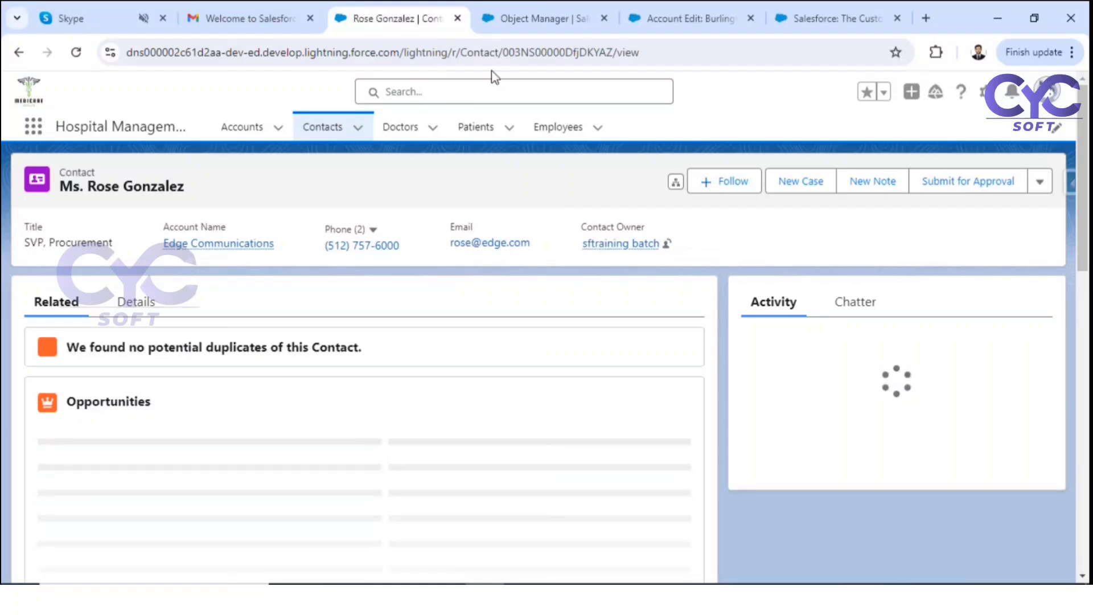
click(592, 53)
double_click(593, 52)
click(134, 304)
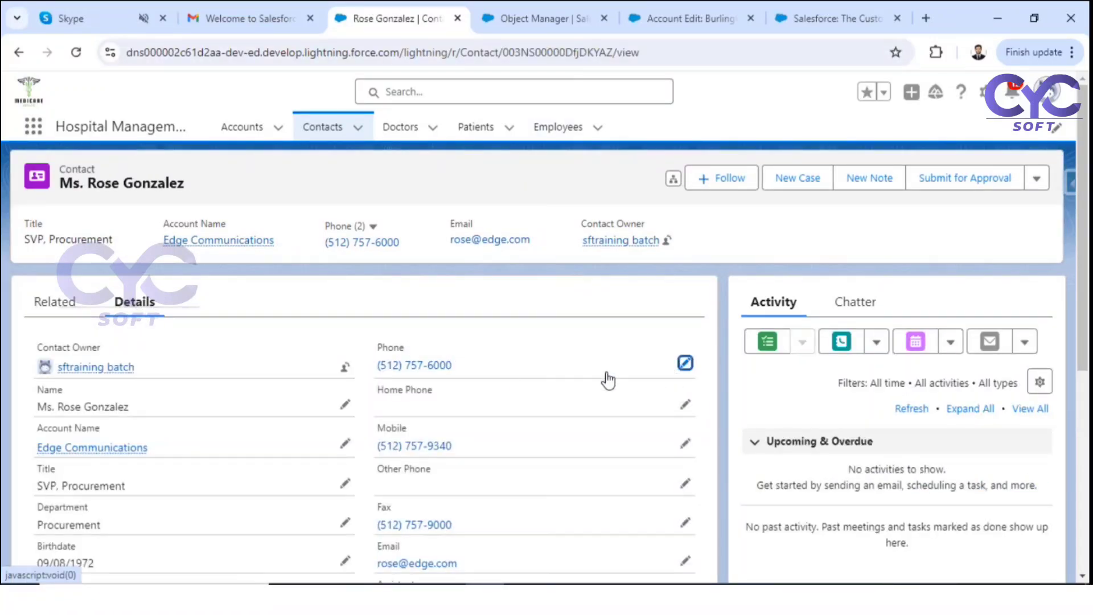
Step: Delete the contact's phone number and email address and save
double_click(605, 378)
key(ctrl+a)
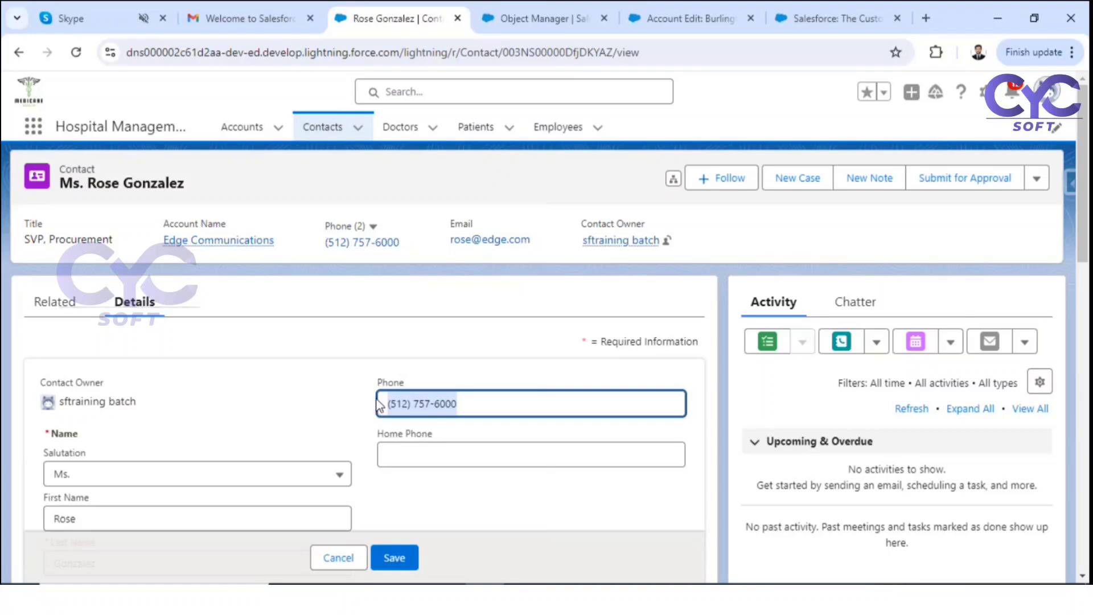
key(BackSpace)
scroll(479, 447, down, 5)
drag(483, 453, 375, 456)
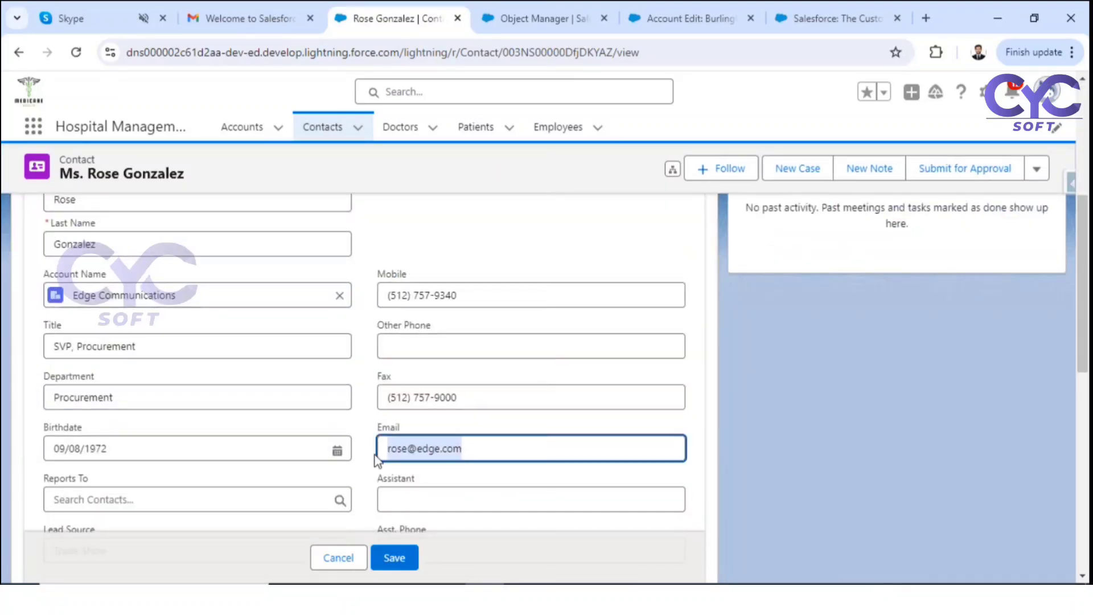
key(BackSpace)
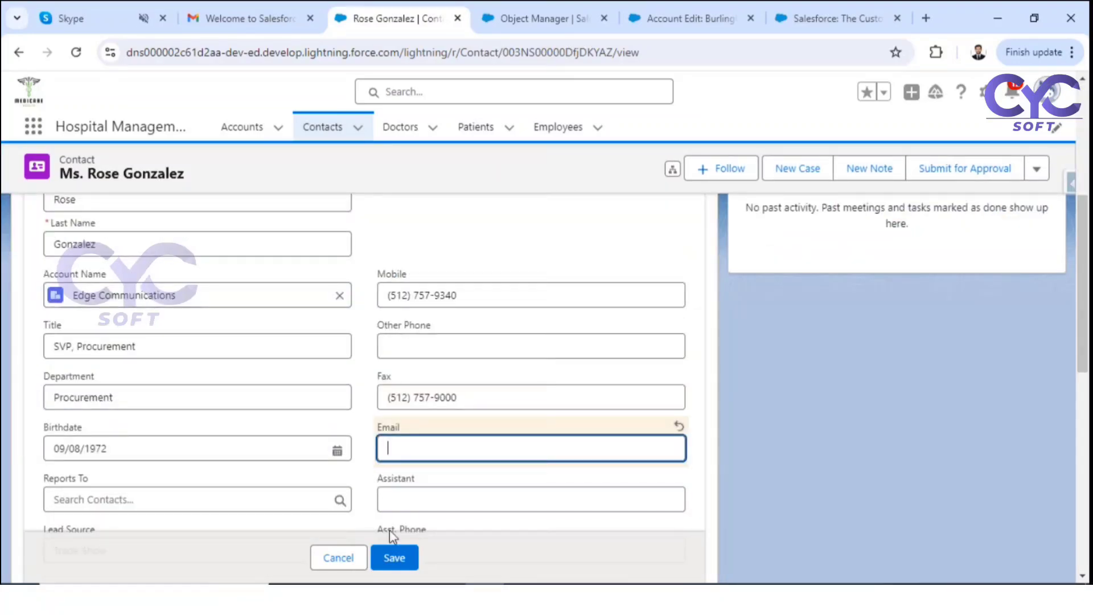
click(391, 559)
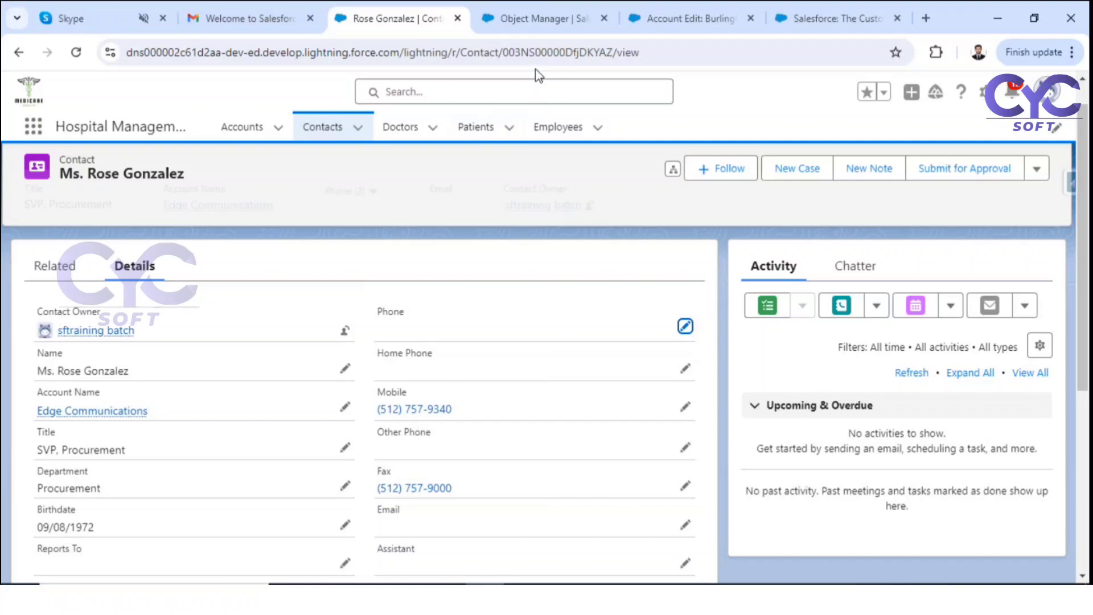
Step: Cancel the Phone edit and go to the Contacts list
click(685, 327)
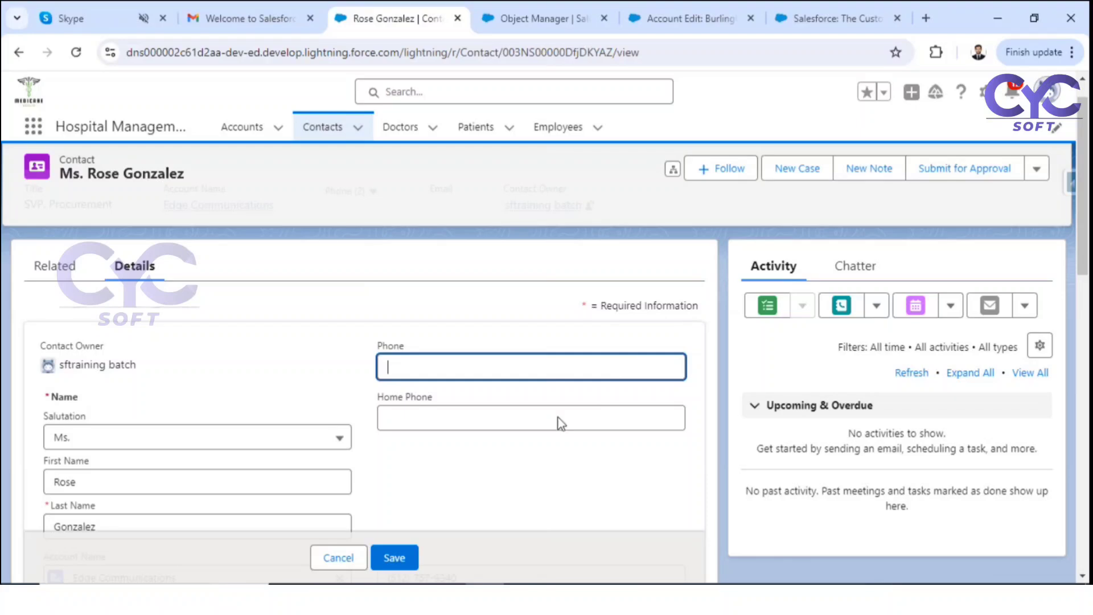
click(333, 558)
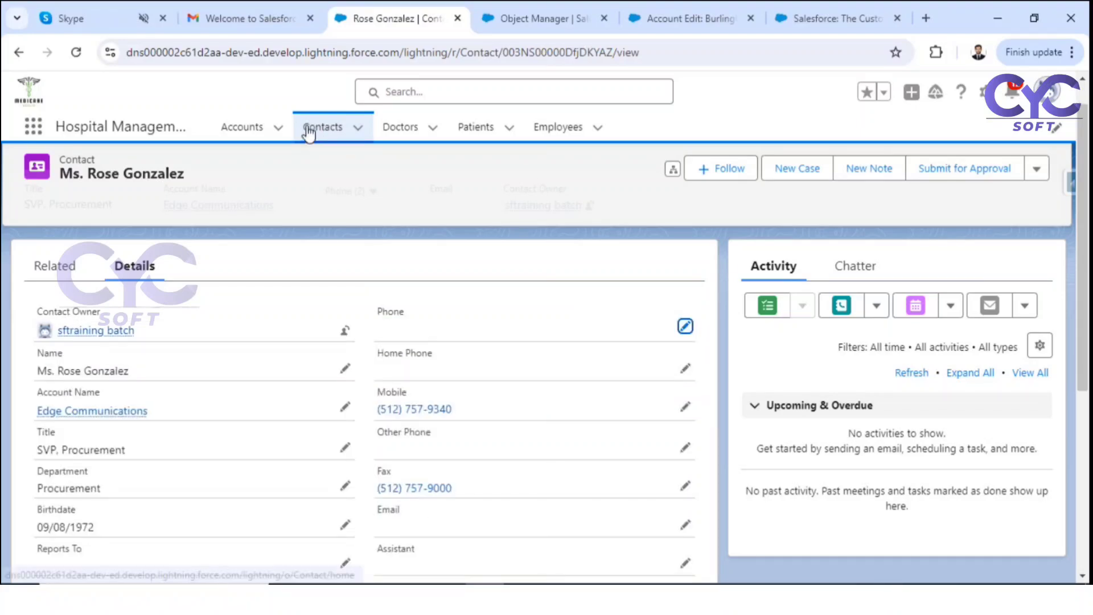
click(308, 133)
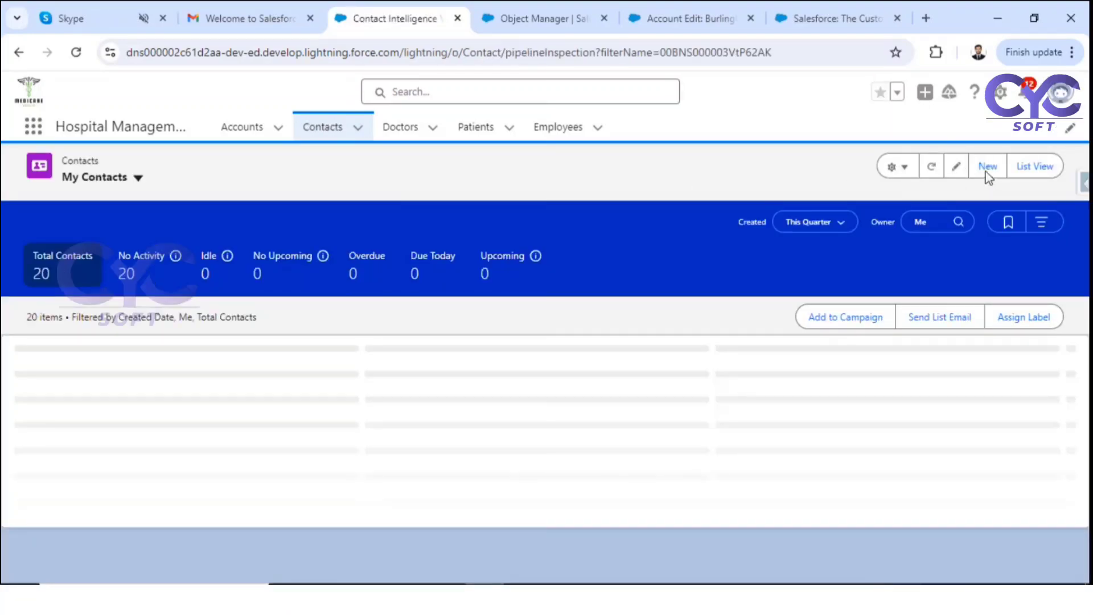
Step: Start a new contact with salutation Mr. and a last name, no phone or email
click(987, 167)
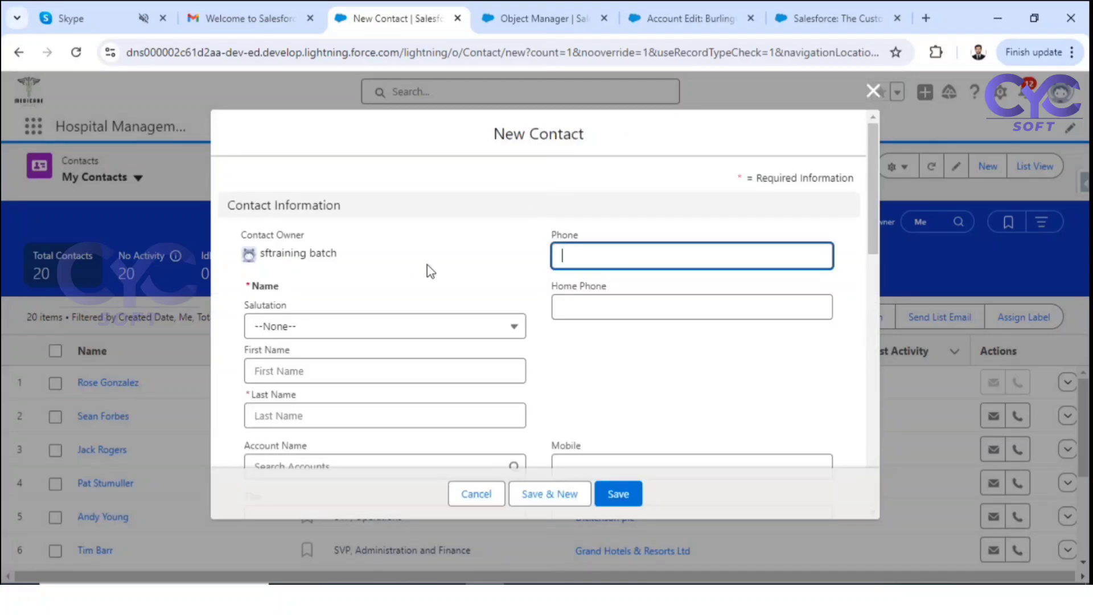
scroll(598, 256, down, 2)
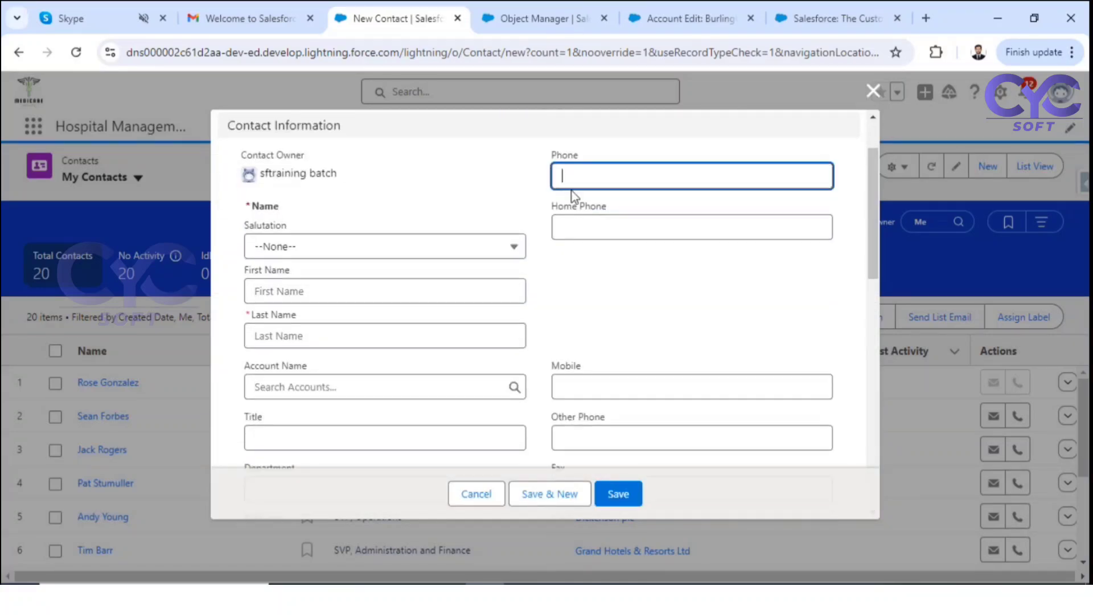
click(329, 255)
click(297, 304)
click(293, 327)
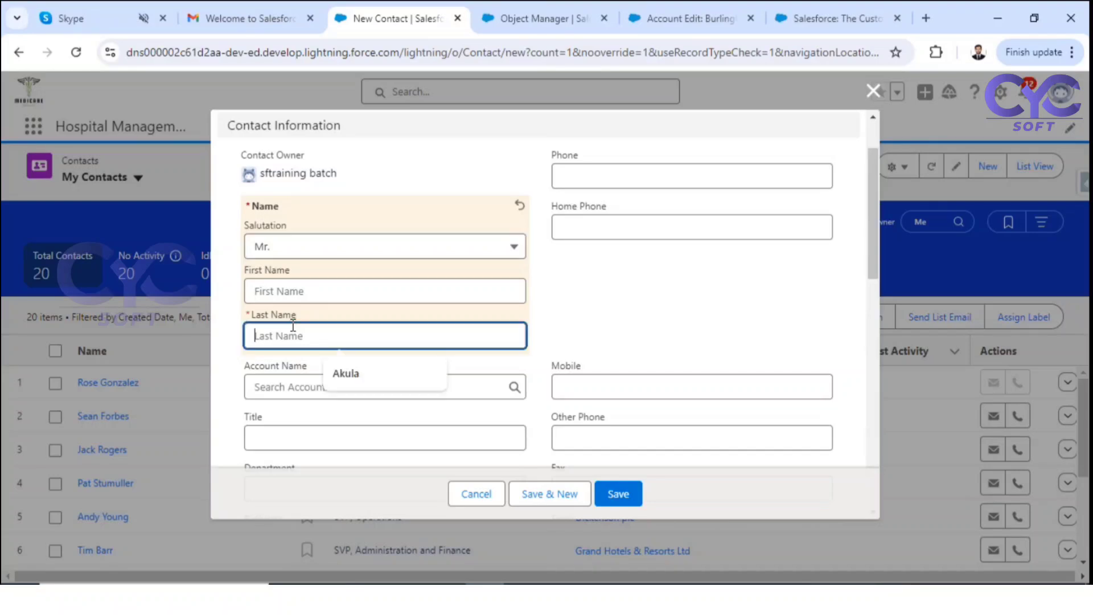
text(R)
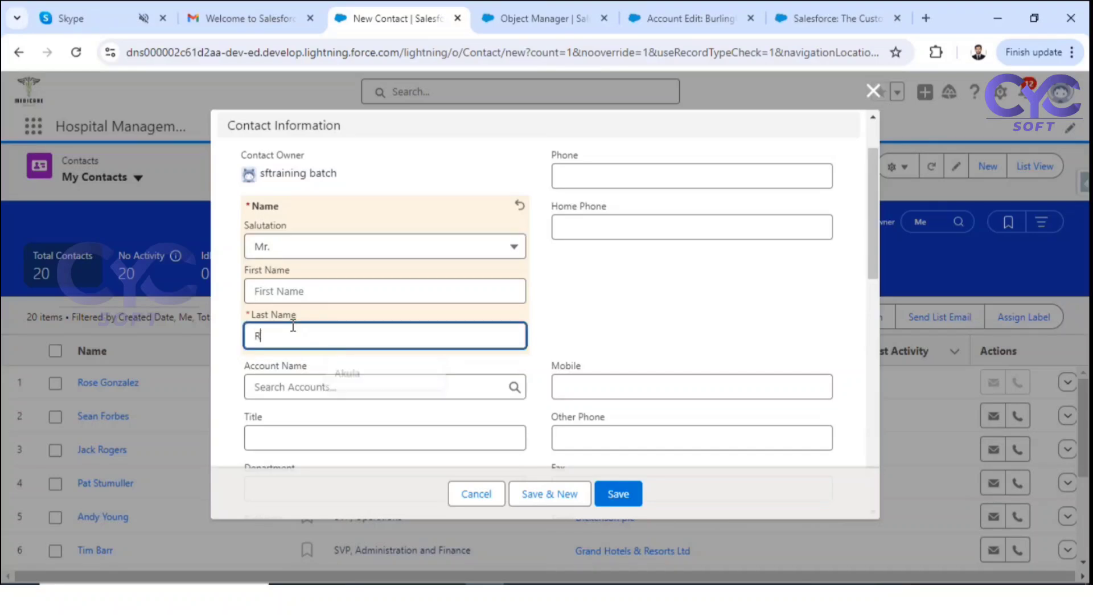
text(aj)
click(654, 317)
scroll(653, 318, down, 3)
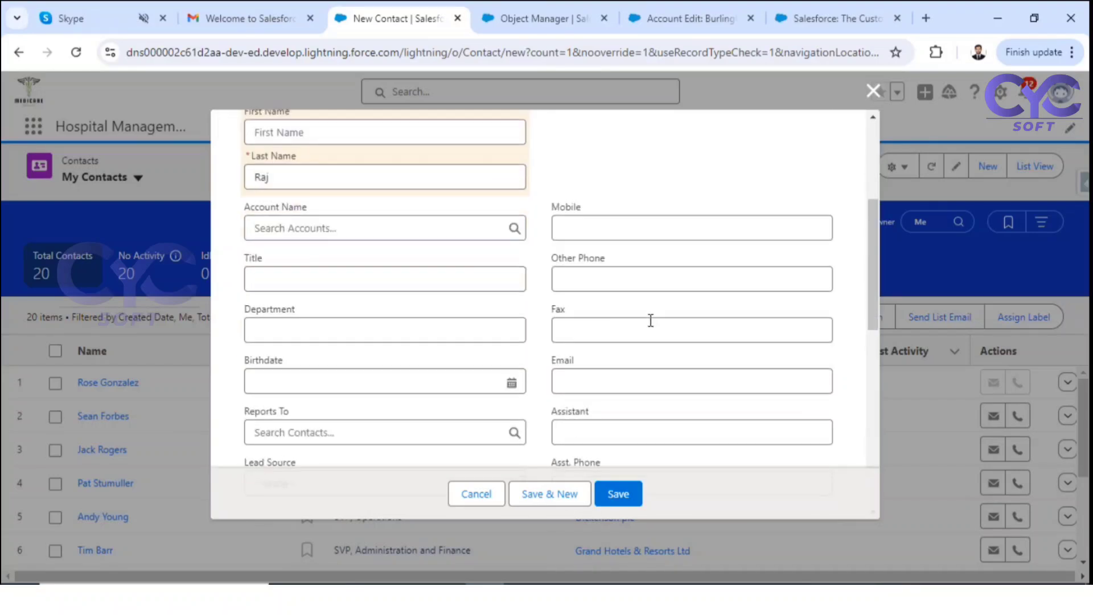
scroll(641, 348, down, 10)
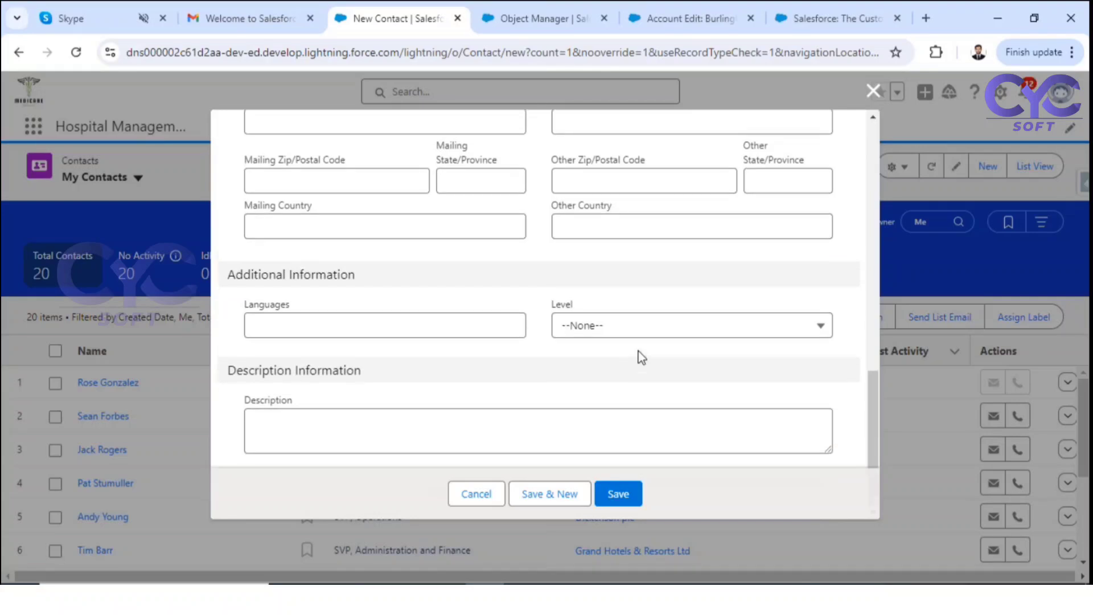
scroll(641, 357, up, 10)
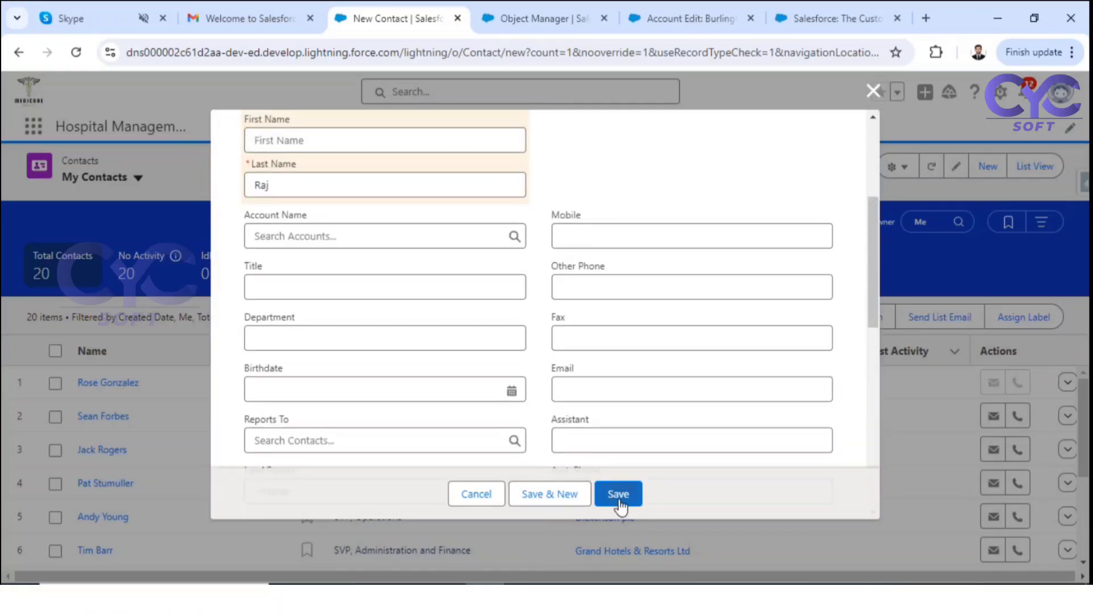
Step: Try saving, dismiss the phone-and-email required error, and cancel the new contact
click(620, 501)
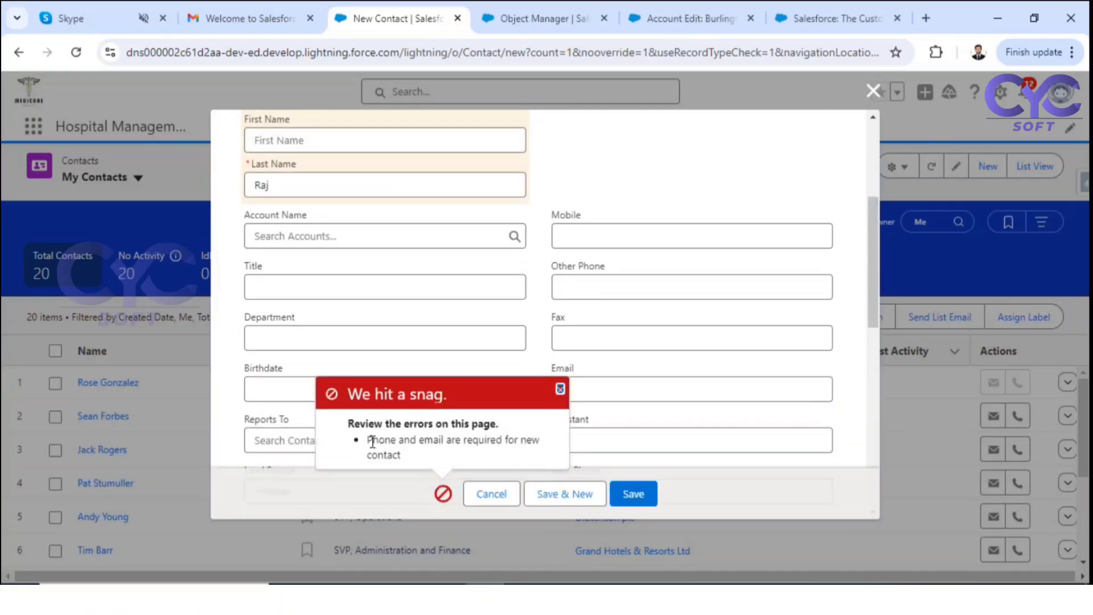
drag(372, 442, 453, 458)
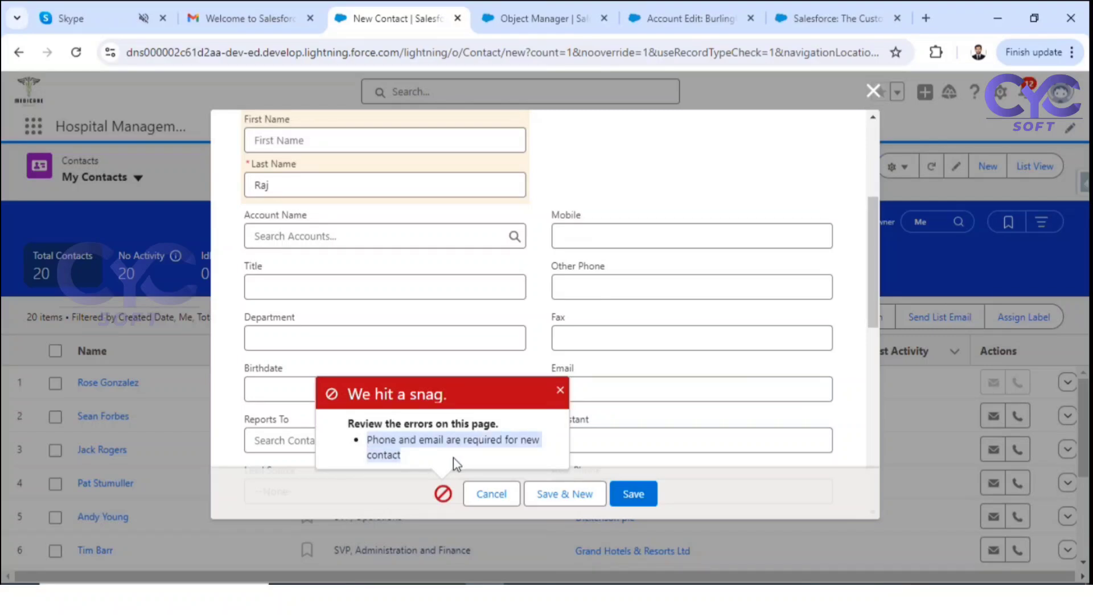
click(561, 390)
scroll(651, 362, up, 4)
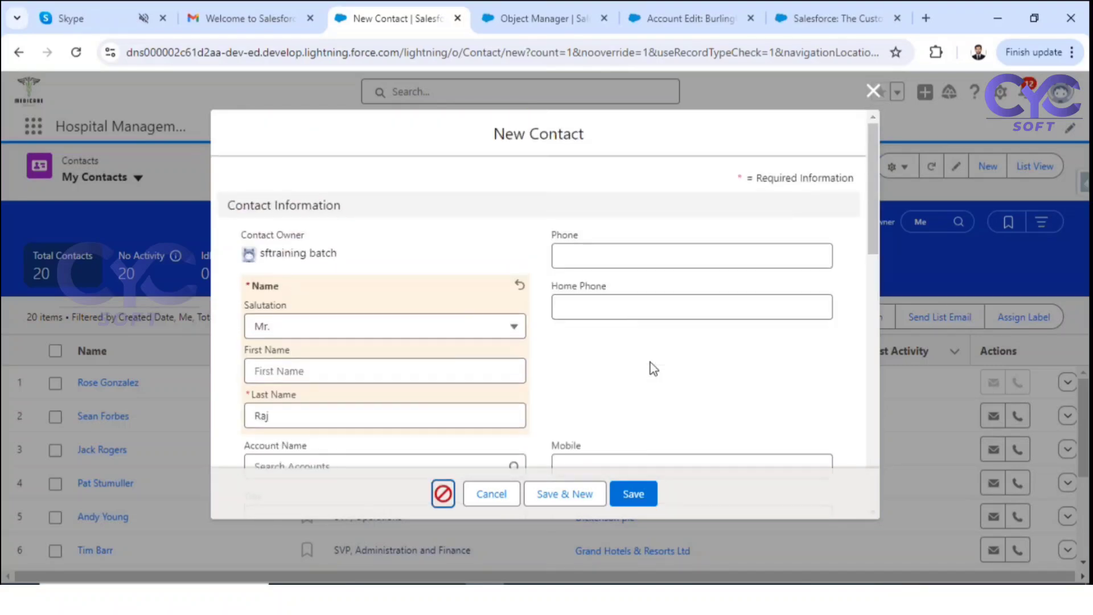
click(487, 496)
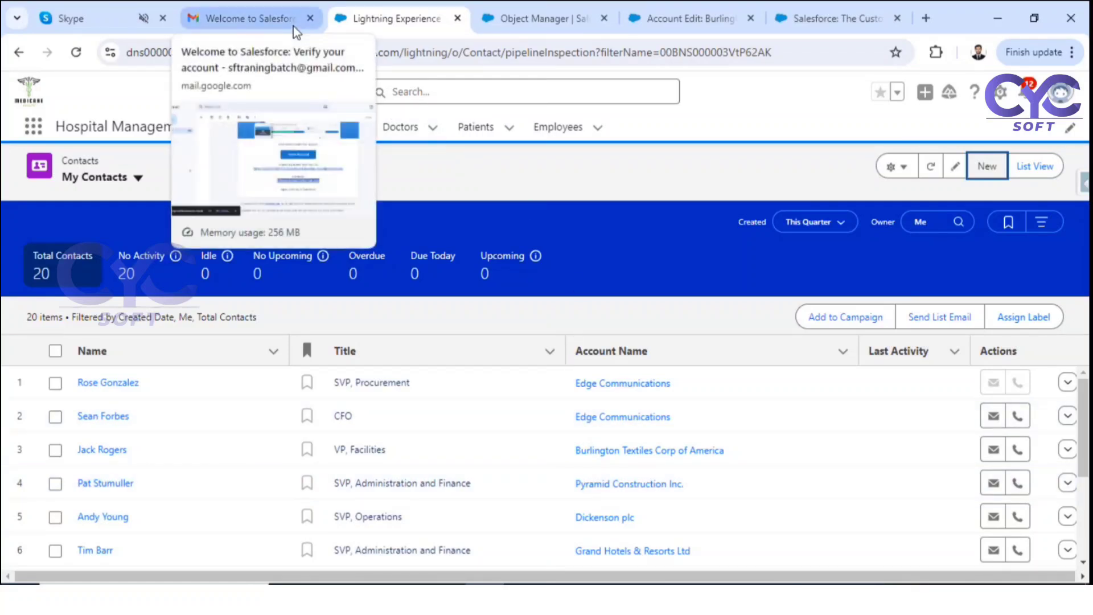
Step: Go back to the Contact validation rules list, open a new rule form, and scroll through it
click(538, 20)
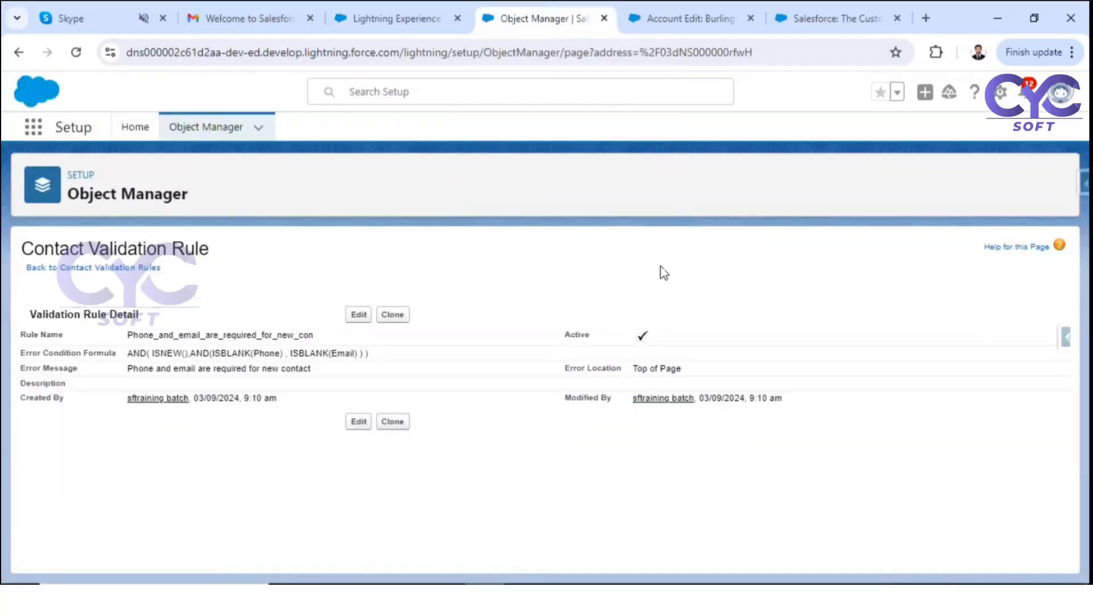
click(142, 269)
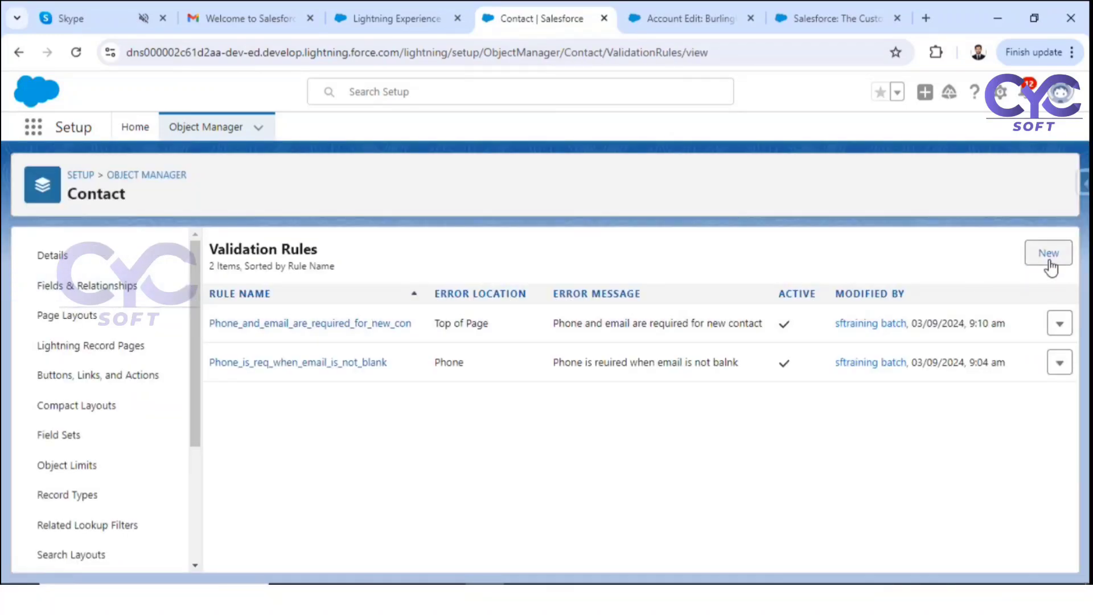
click(1051, 258)
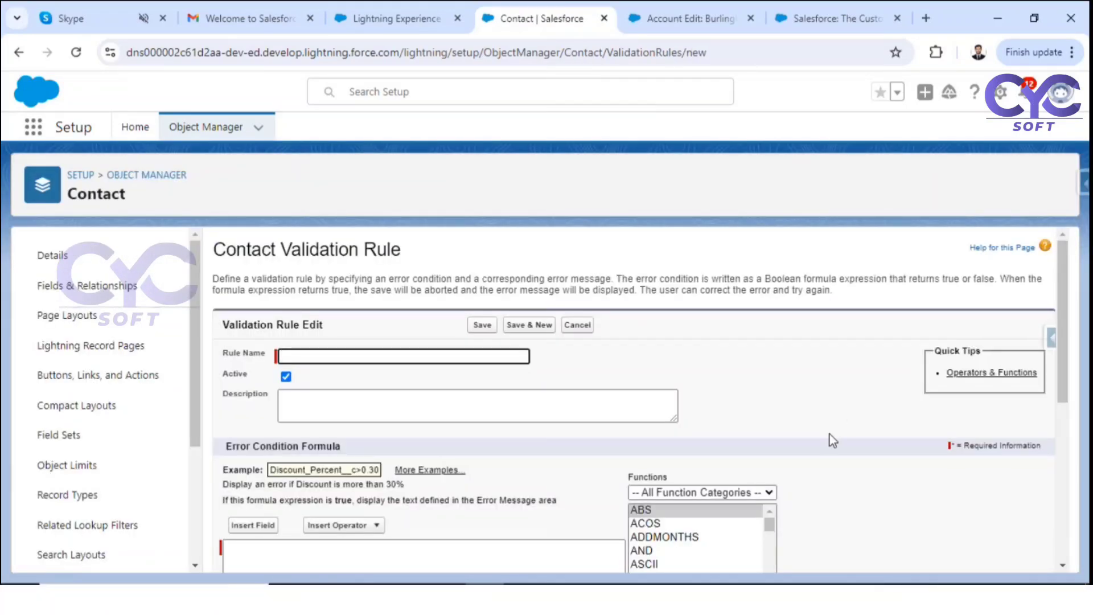
scroll(740, 435, down, 1)
scroll(680, 483, down, 8)
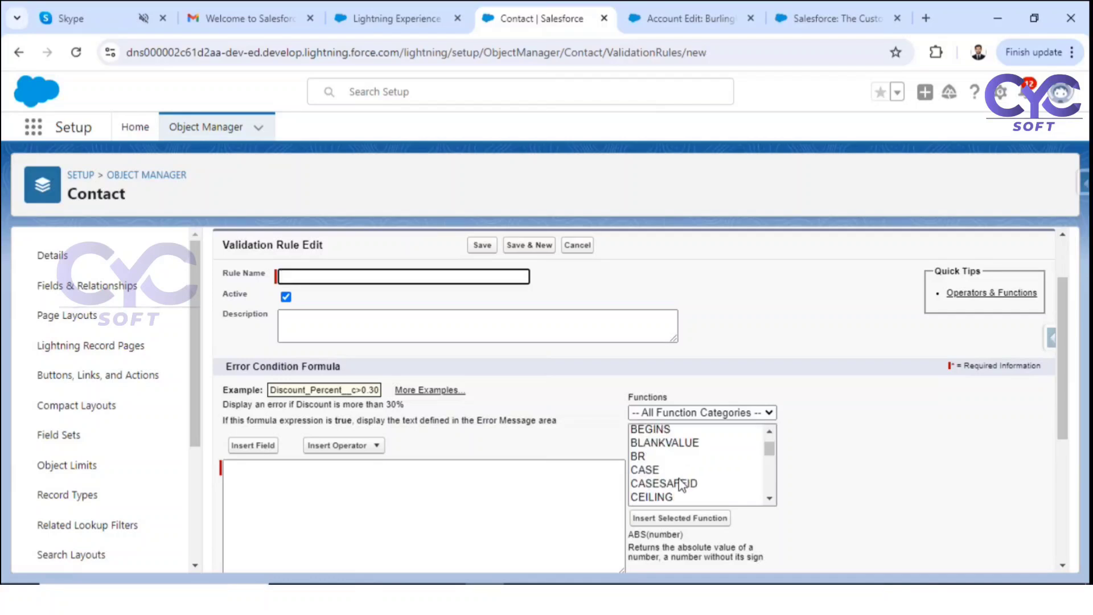
scroll(681, 483, down, 15)
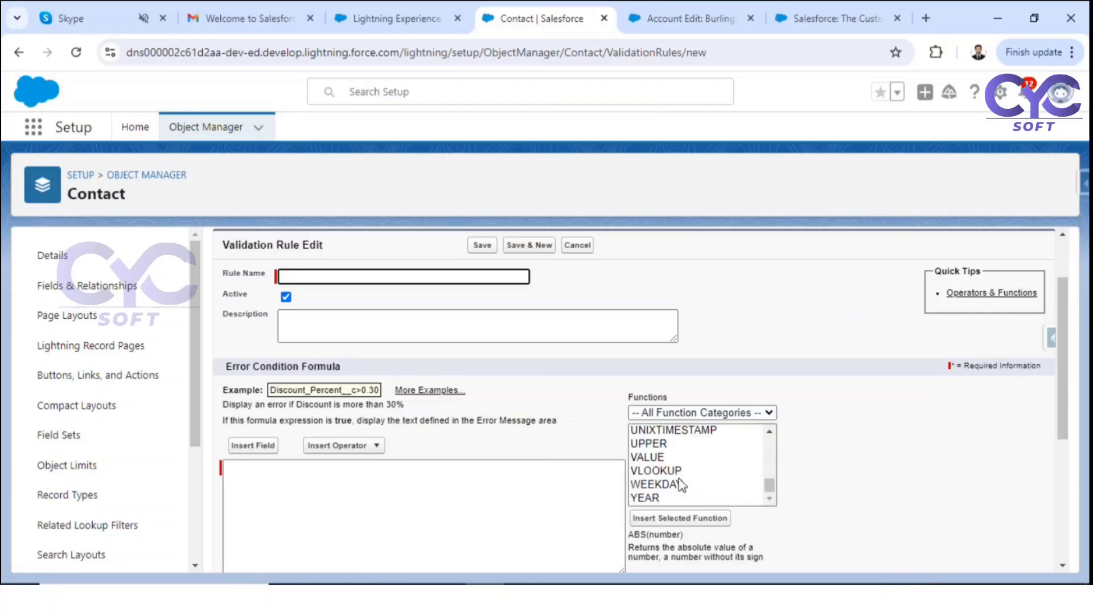
scroll(680, 478, up, 20)
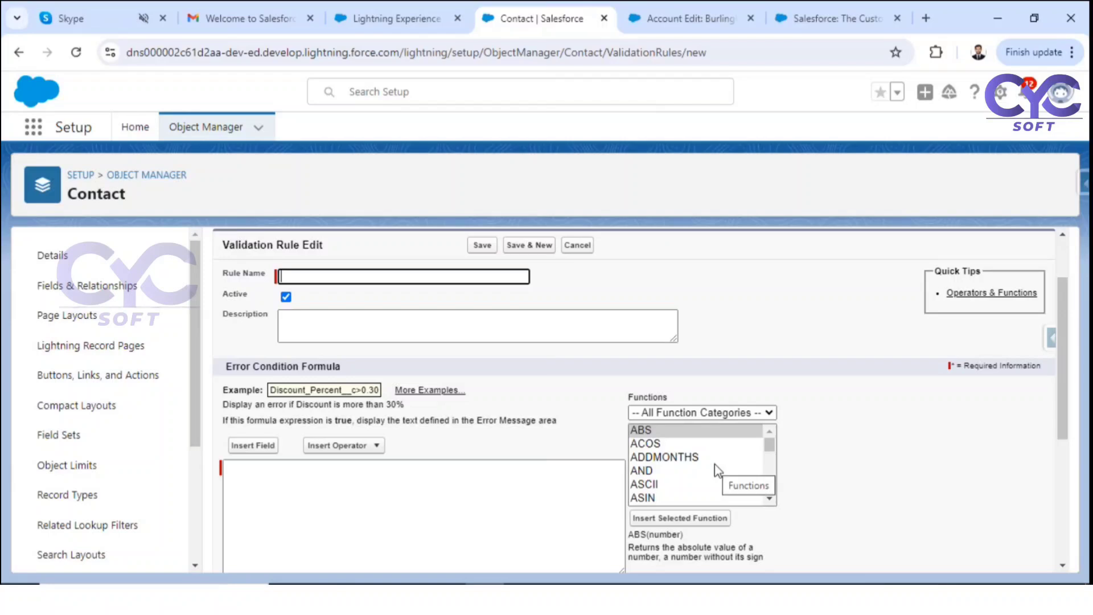
Step: Search 'salesforce validation rule examples pdf' in a new tab and open the Examples of Validation Rules PDF
click(924, 17)
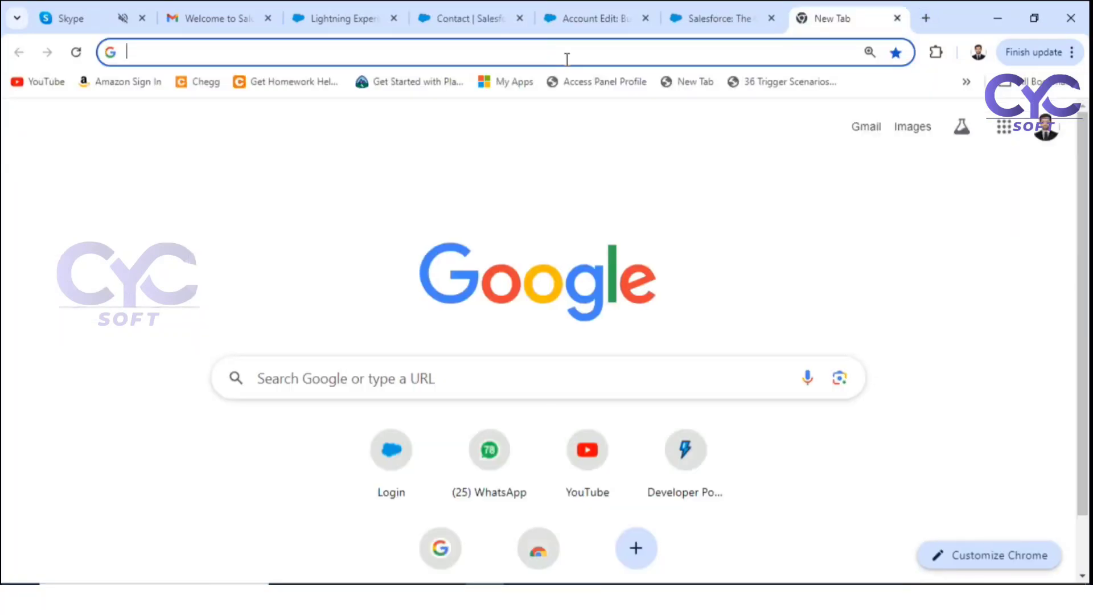
text(salesfor)
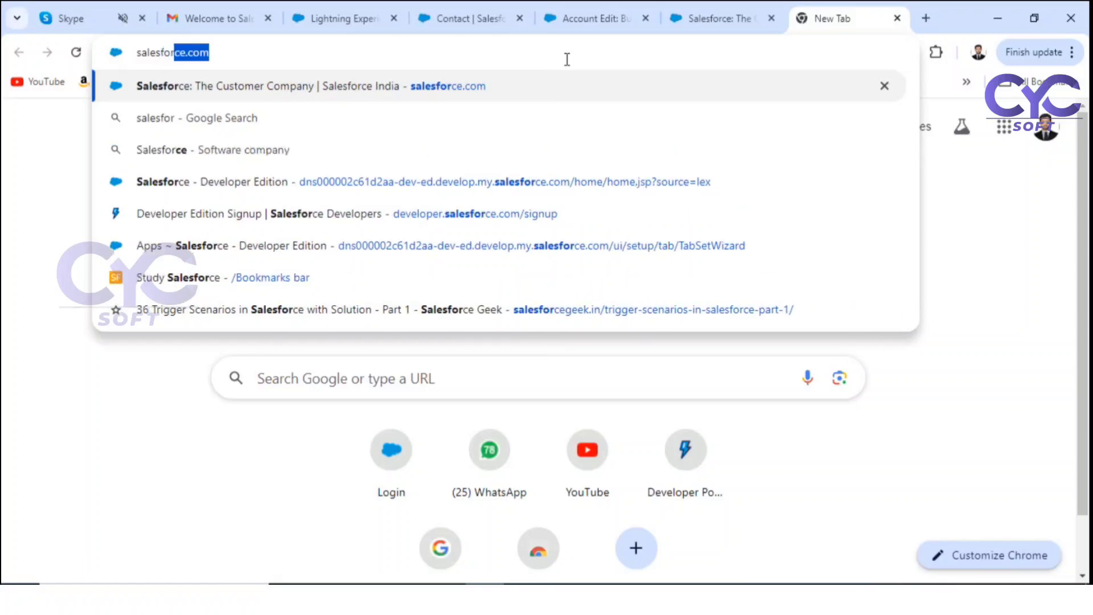
text(ce valida)
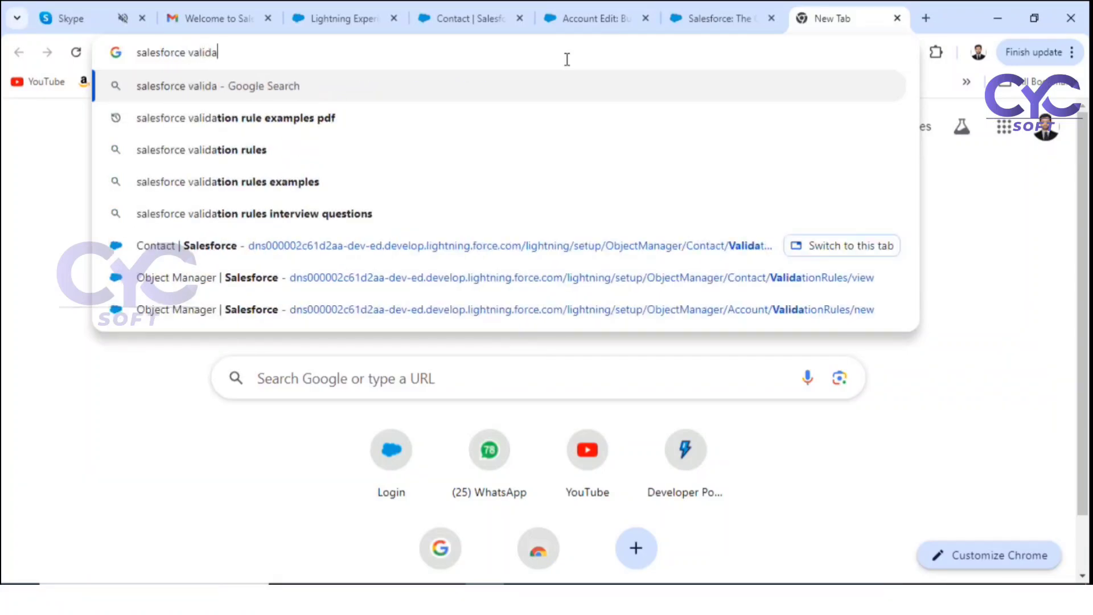
key(Down)
key(Return)
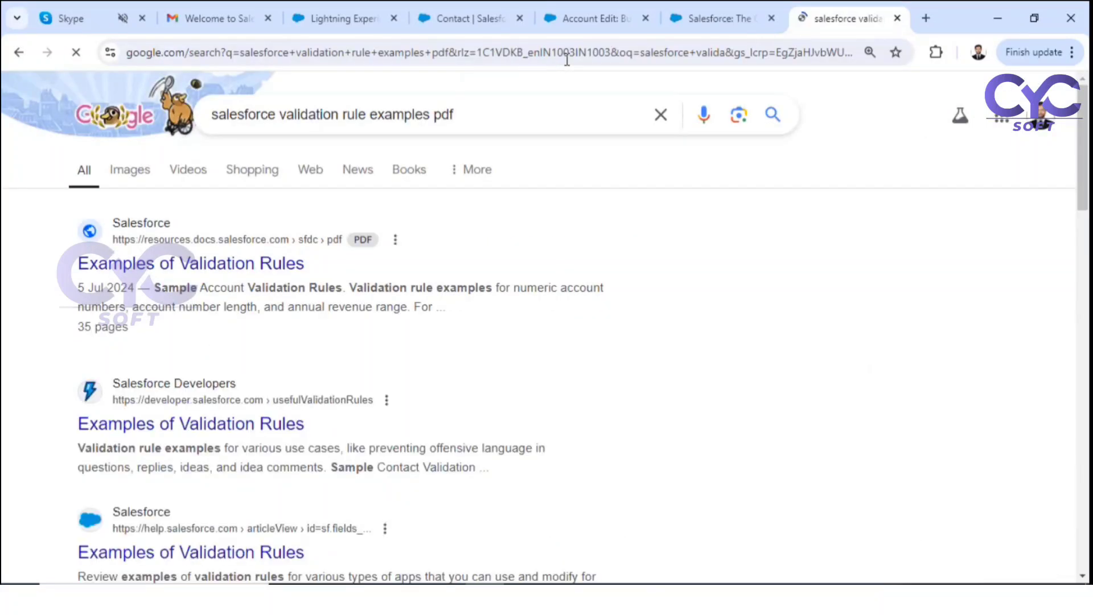
click(210, 268)
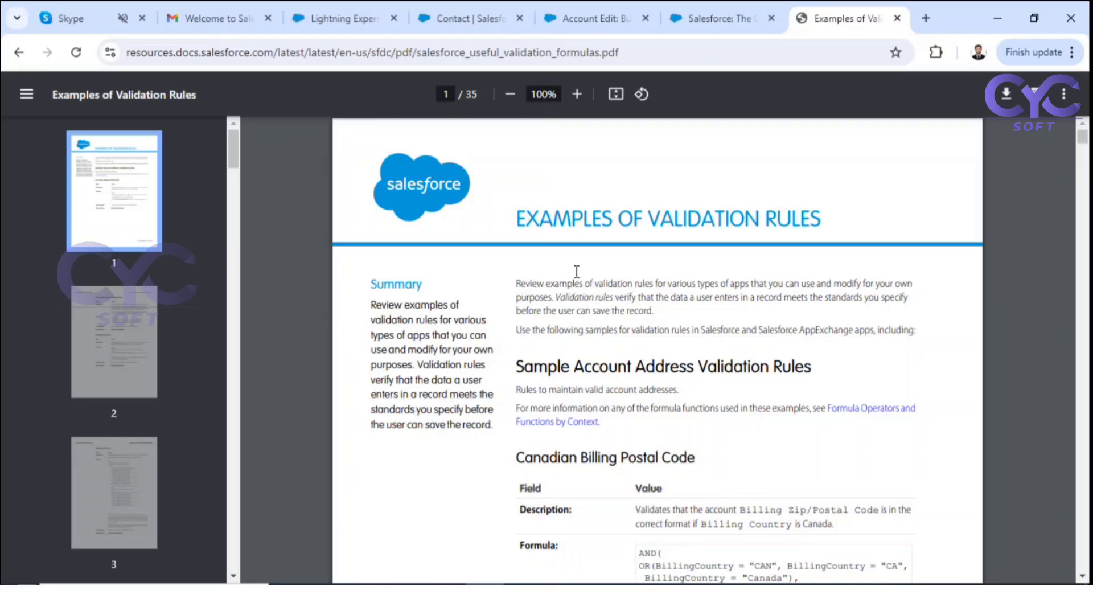
drag(519, 222, 833, 231)
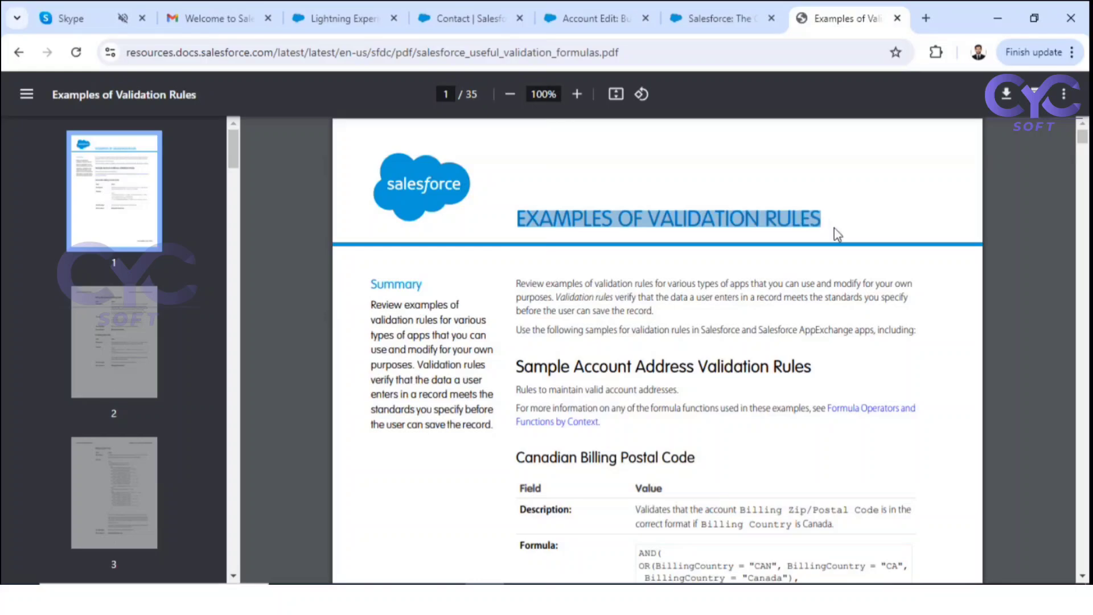
scroll(773, 361, down, 9)
scroll(773, 362, down, 20)
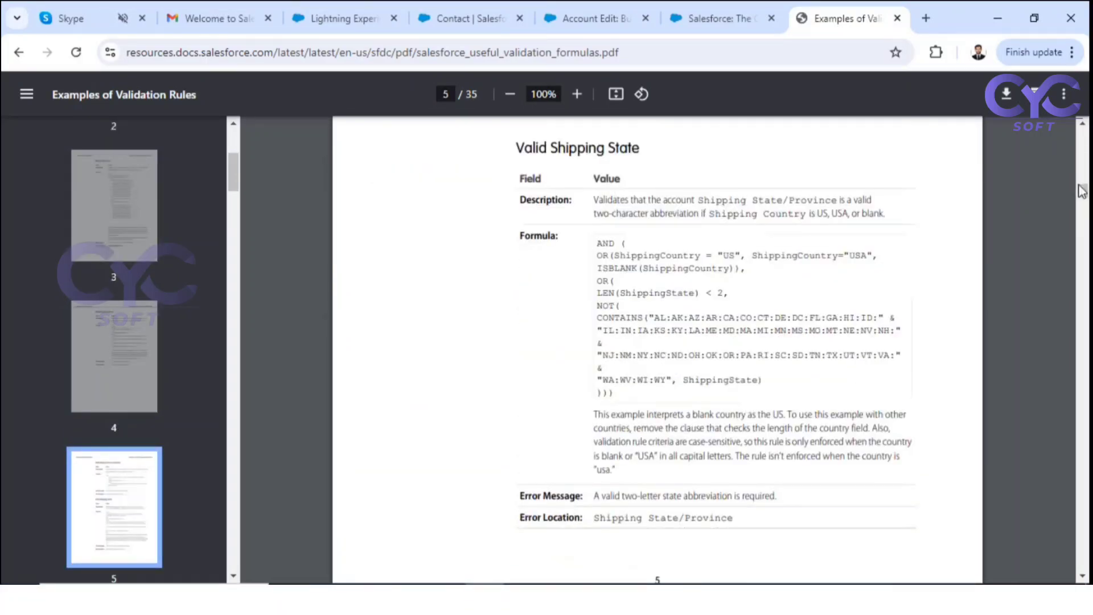
drag(1082, 188, 1085, 261)
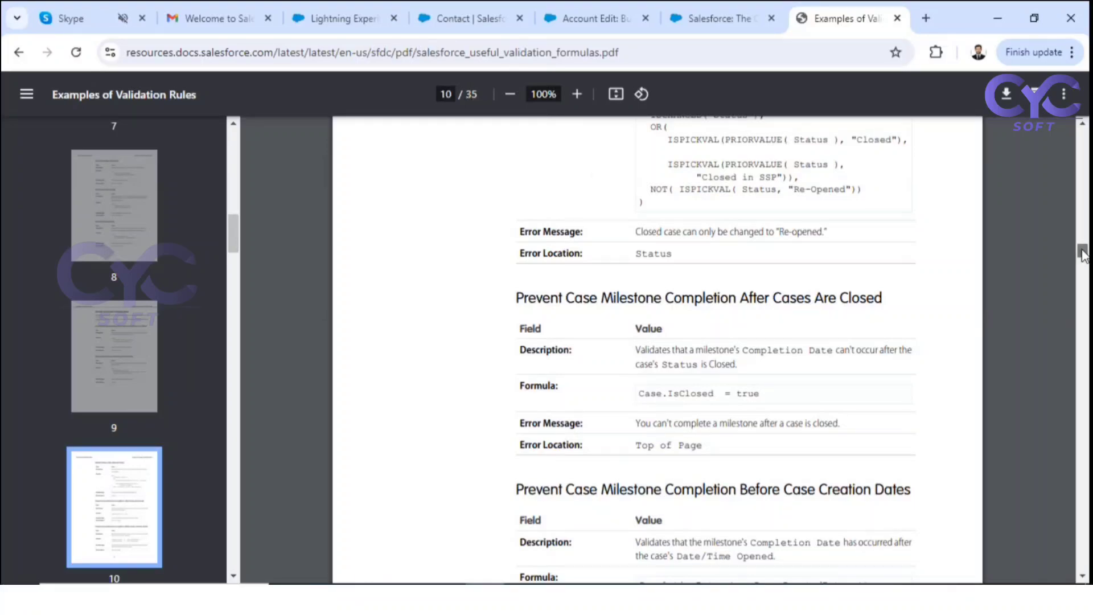
drag(1082, 253, 1082, 128)
scroll(724, 427, down, 2)
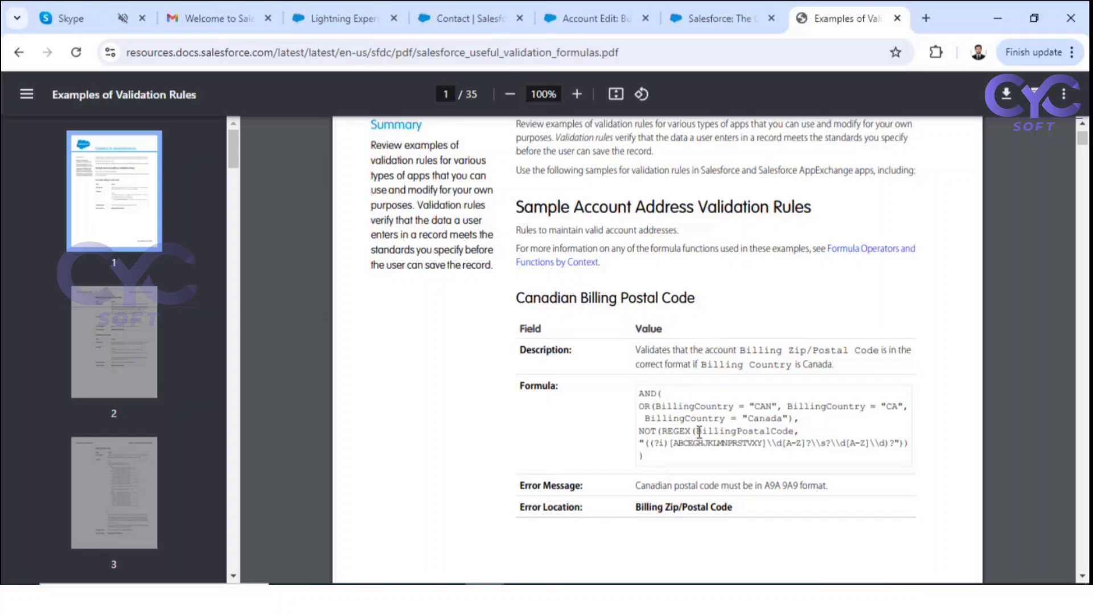
scroll(699, 431, down, 10)
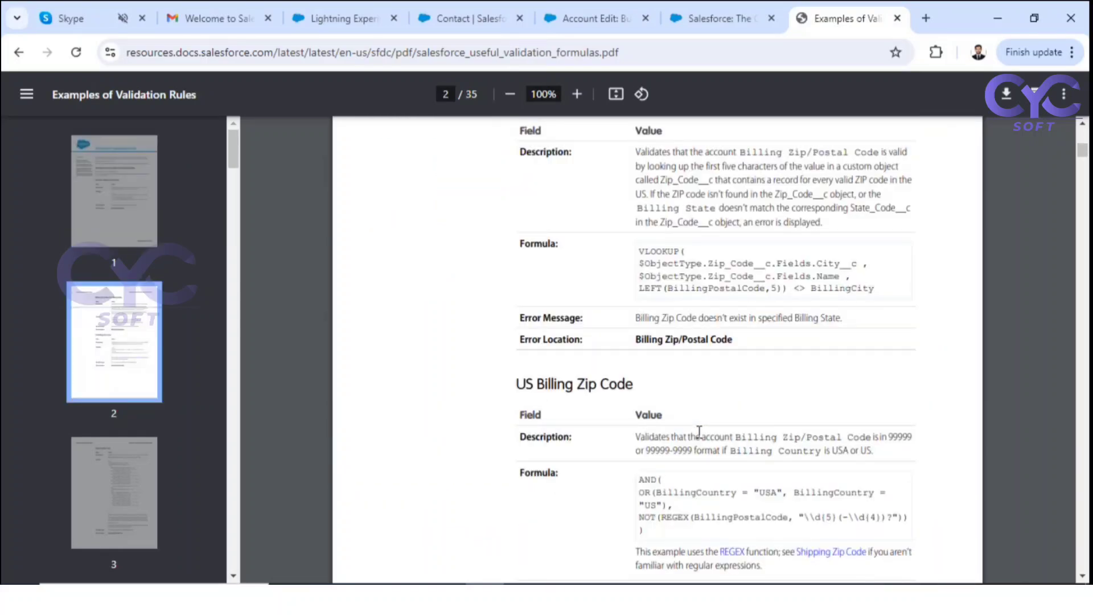
scroll(699, 432, down, 10)
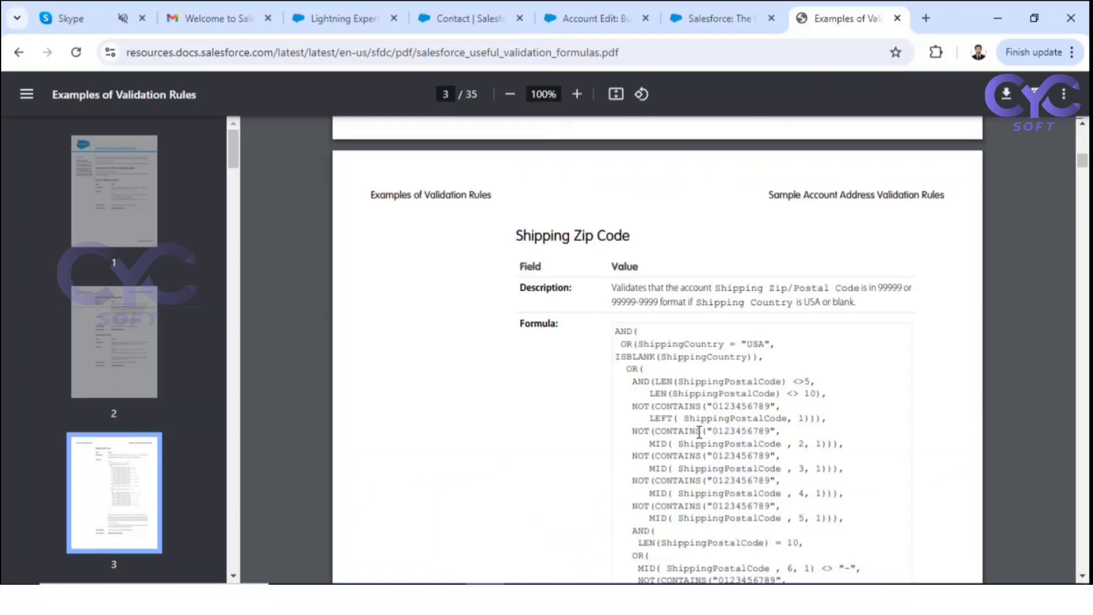
scroll(667, 344, down, 14)
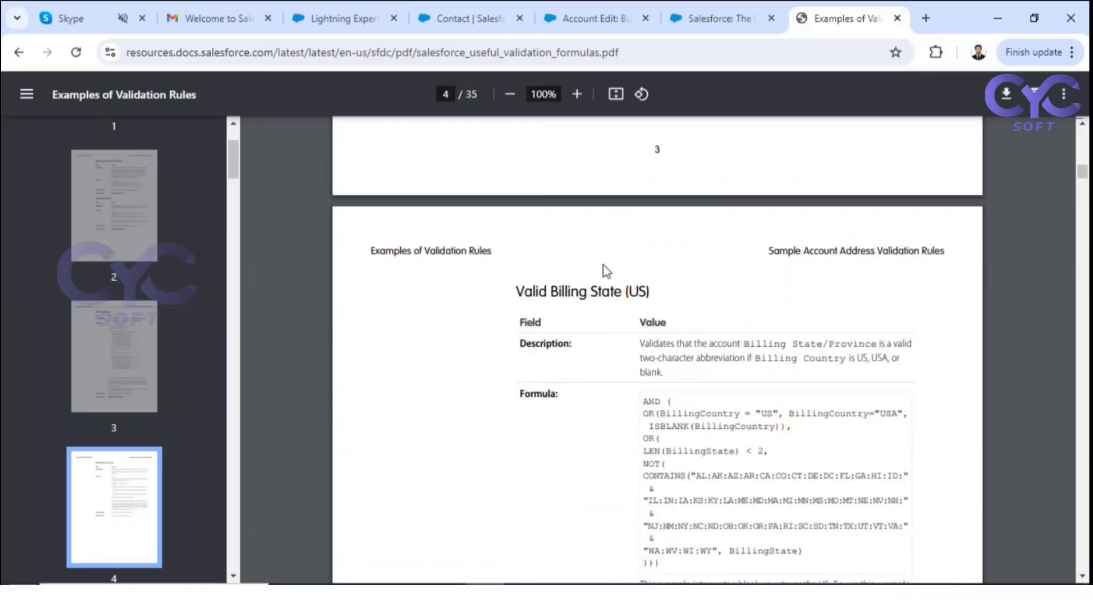
scroll(706, 387, down, 12)
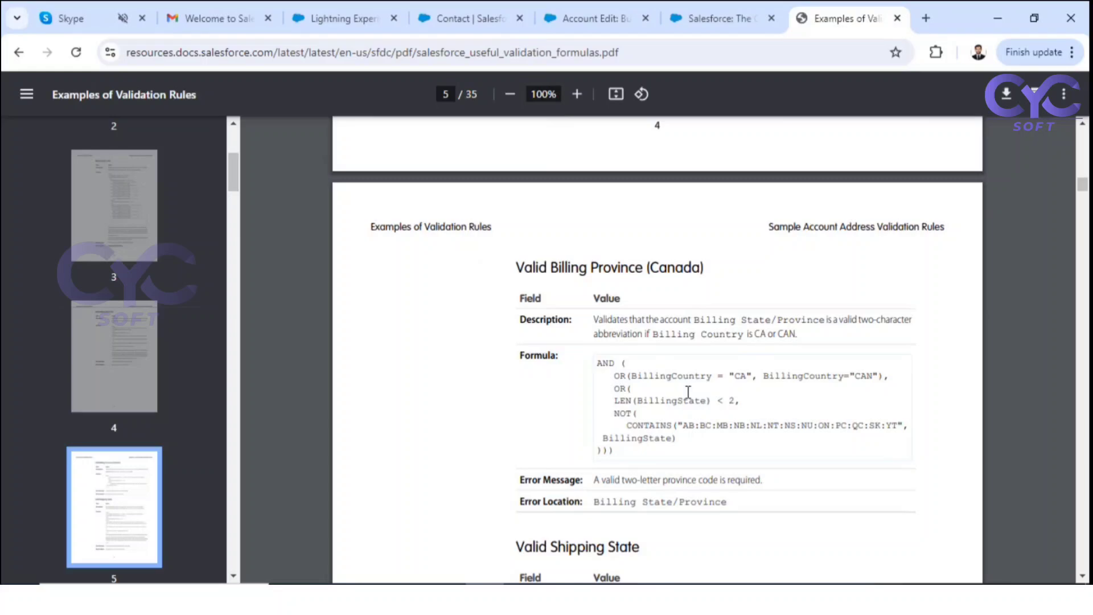
scroll(689, 393, down, 20)
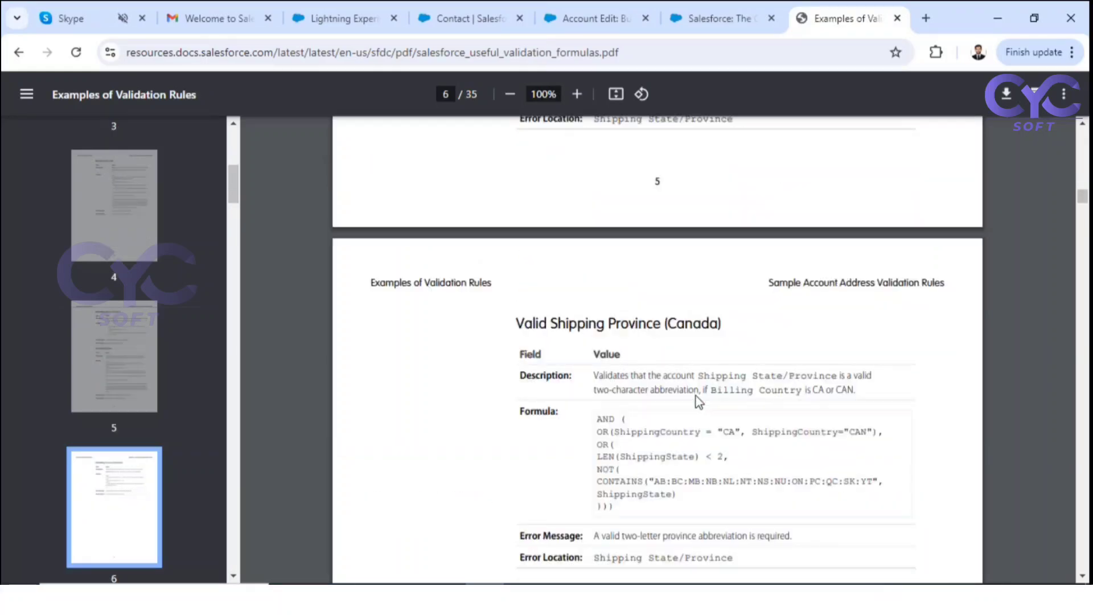
drag(1084, 212, 1084, 556)
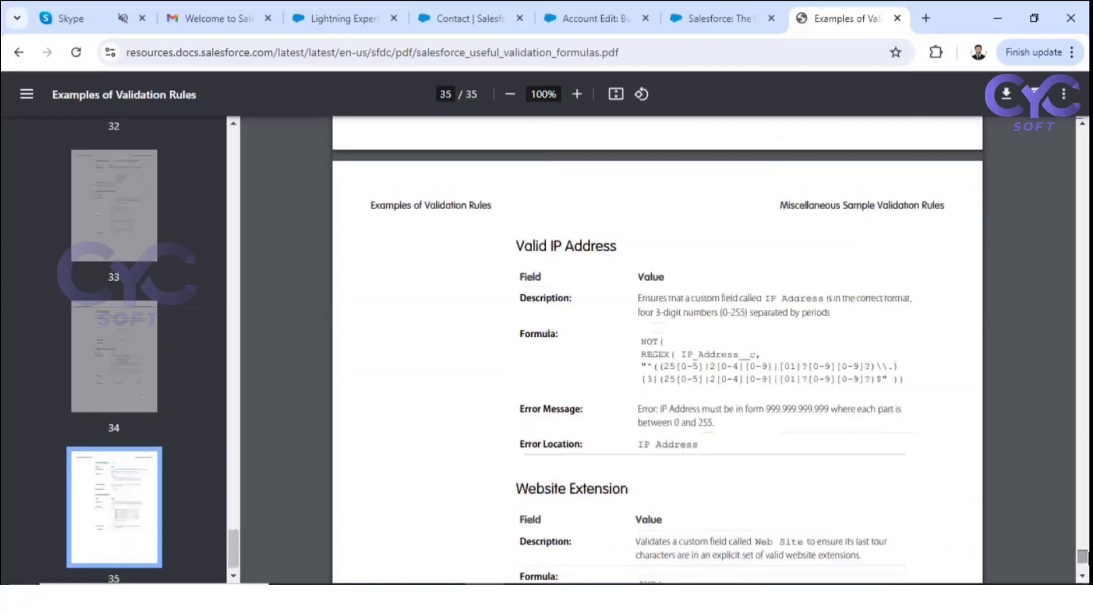
scroll(662, 311, up, 20)
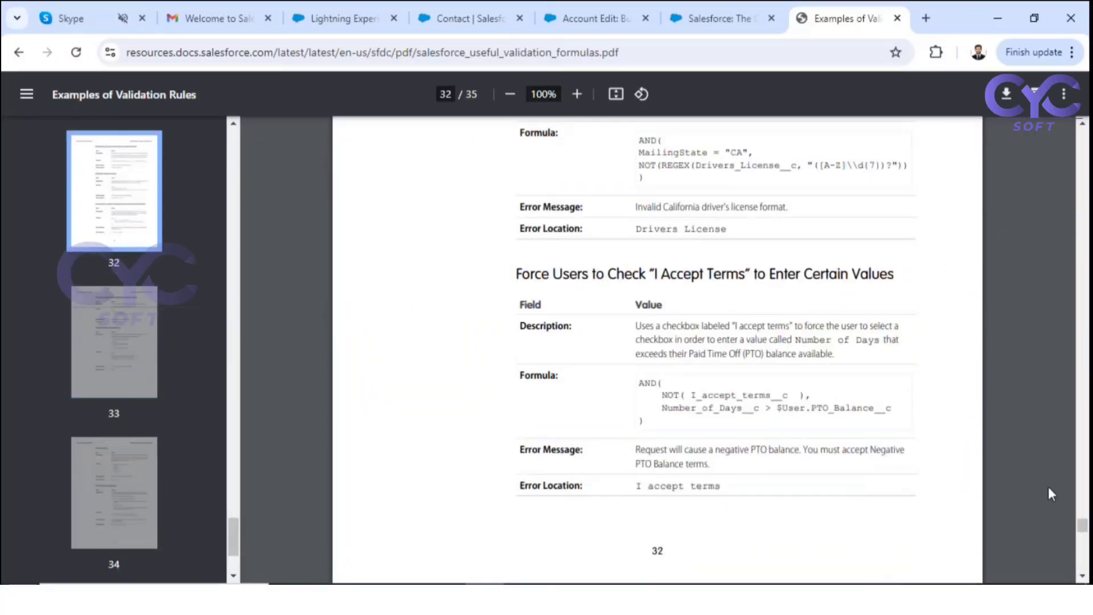
drag(1081, 520, 1085, 123)
click(682, 219)
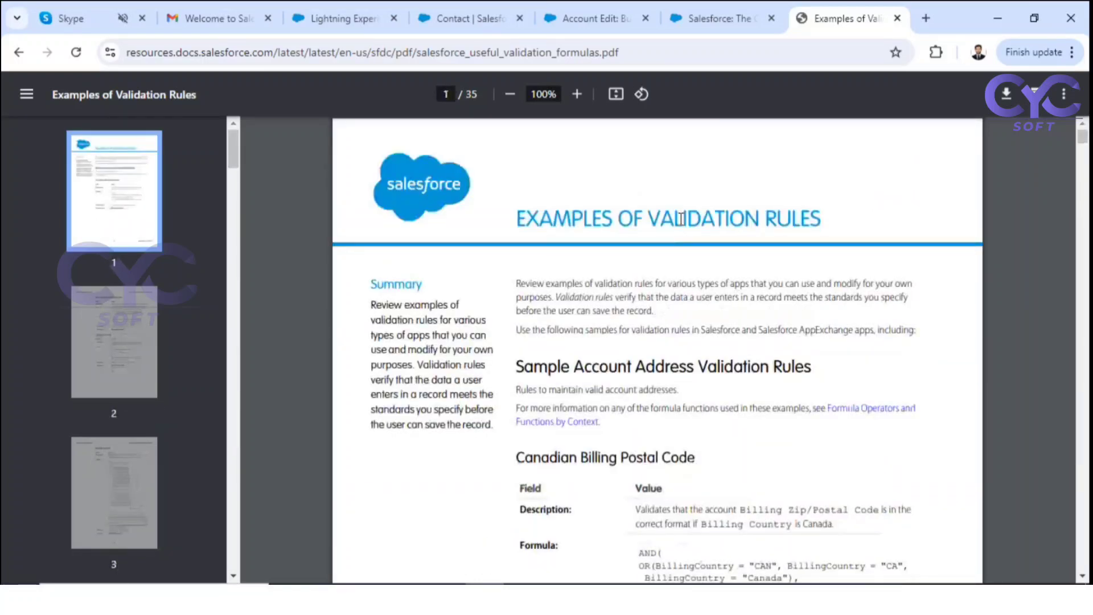